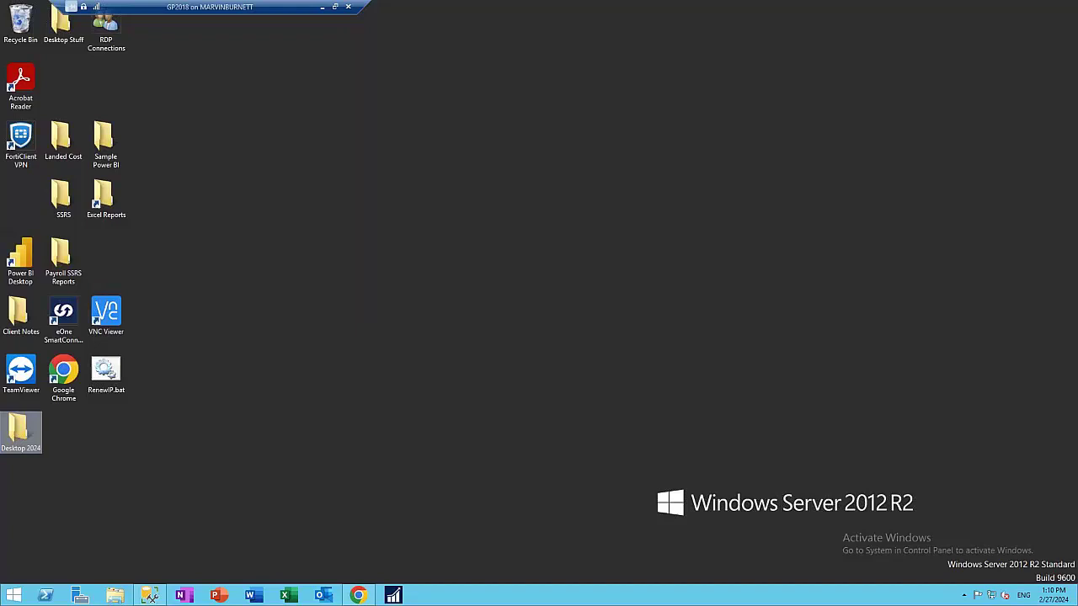
Launch Microsoft Dynamics GP from the taskbar to reach its login window for Dynamics GP 2018 - 03
click(393, 596)
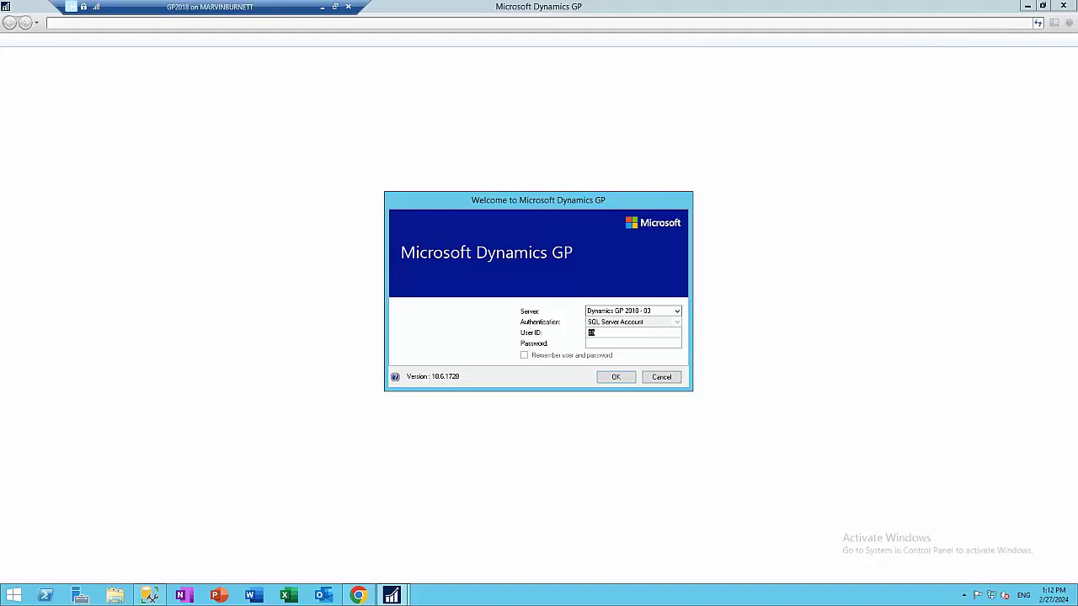
Sign in with the account password and dismiss the sample-company date warning to reach Fabrikam's Home page
key(Tab)
text(password)
key(Return)
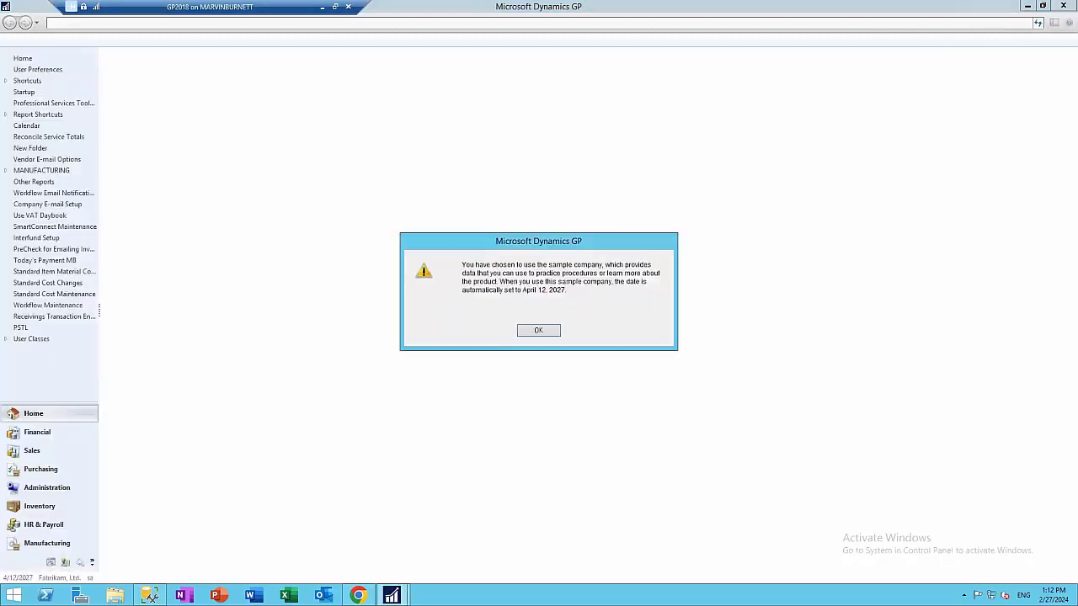
click(543, 330)
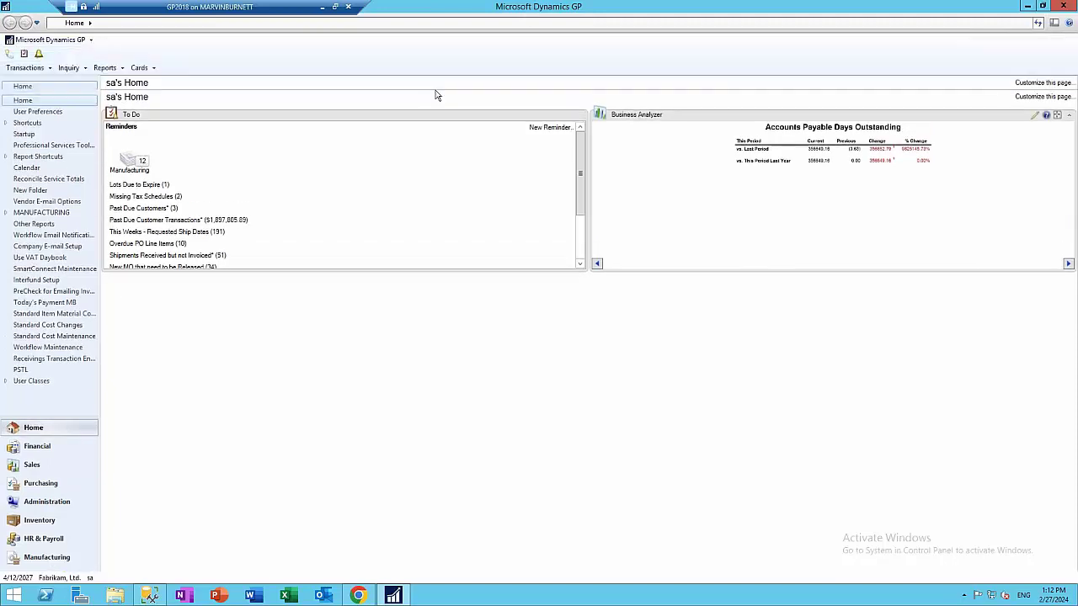
mouse_move(357, 595)
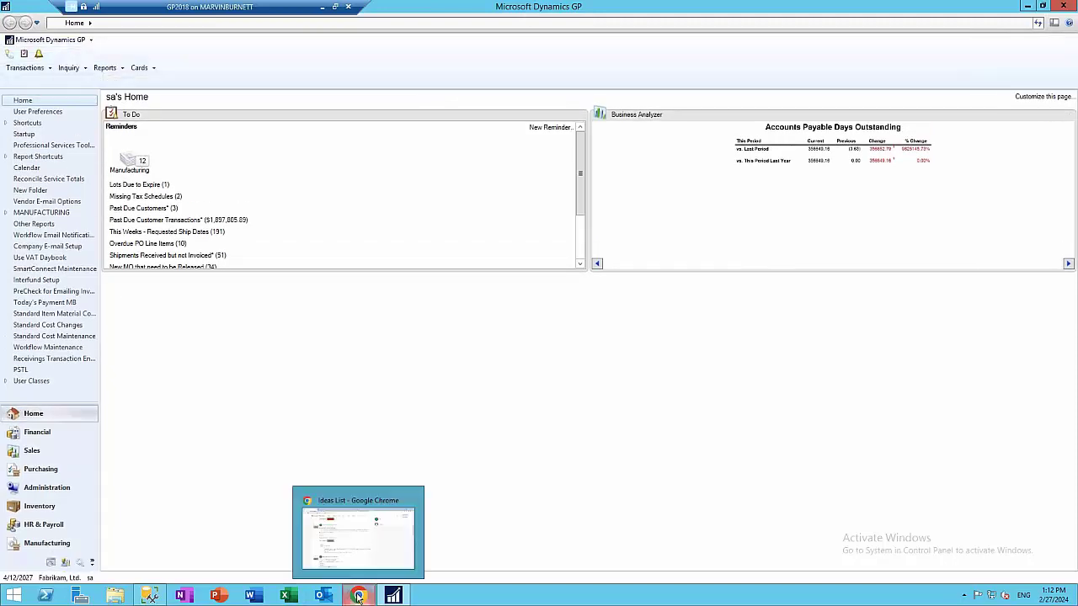
click(389, 575)
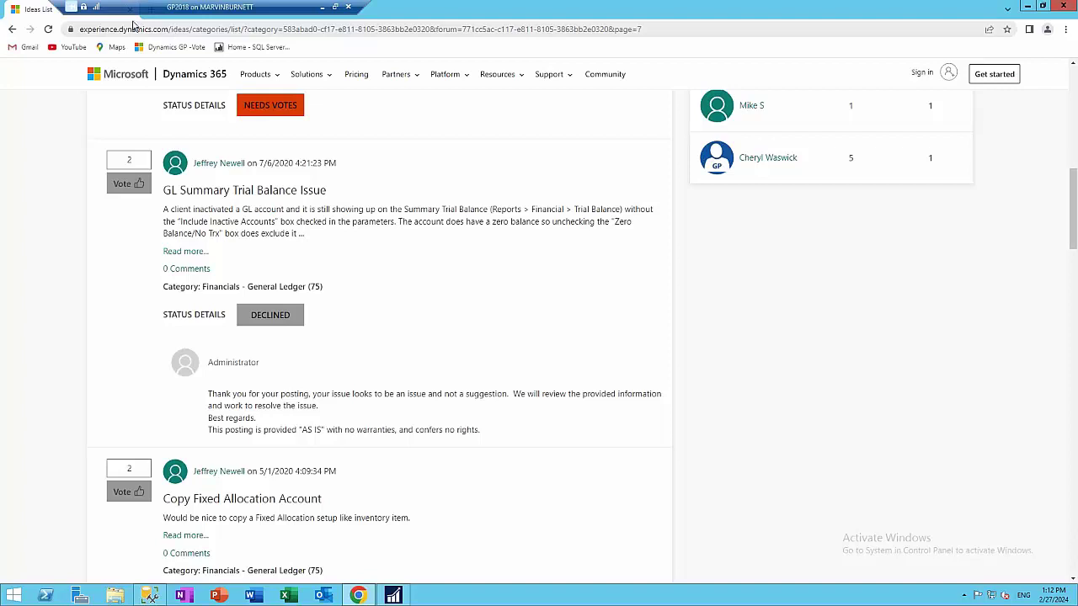
scroll(476, 276, up, 5)
scroll(475, 277, up, 3)
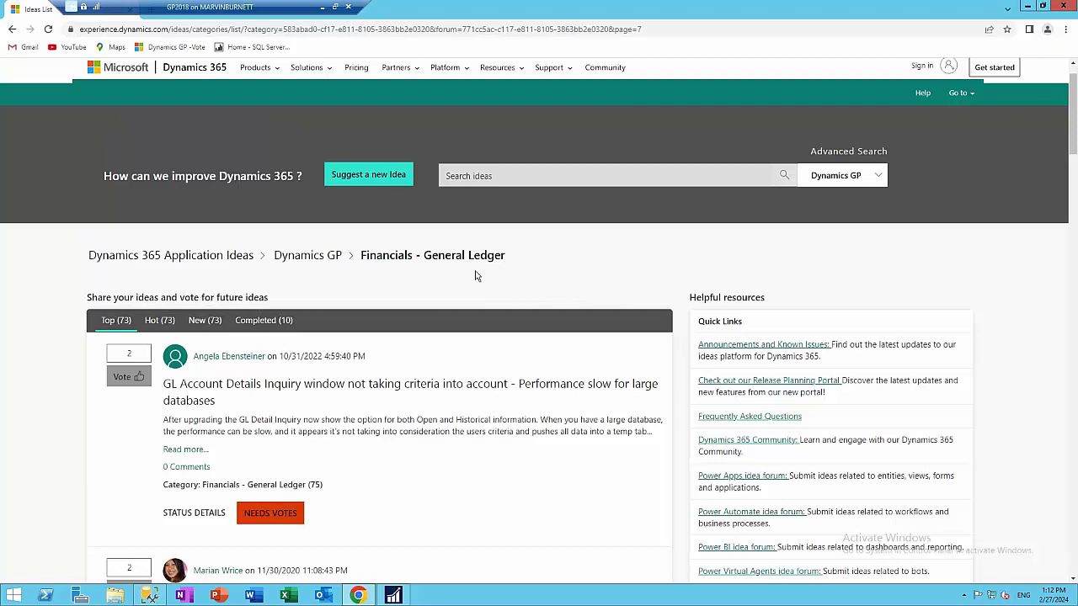
scroll(373, 457, down, 2)
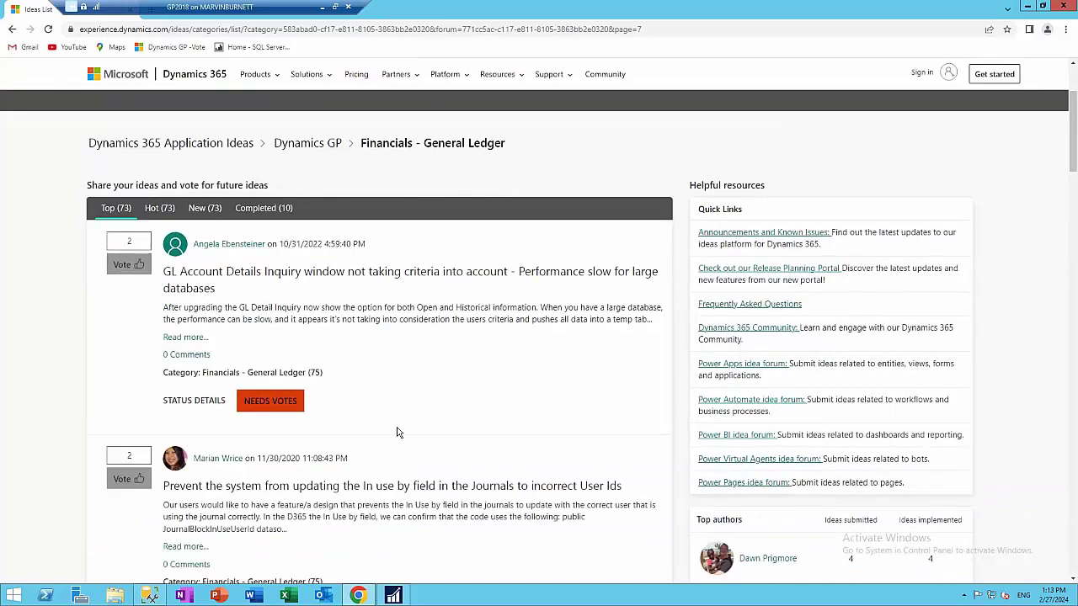
scroll(399, 433, down, 3)
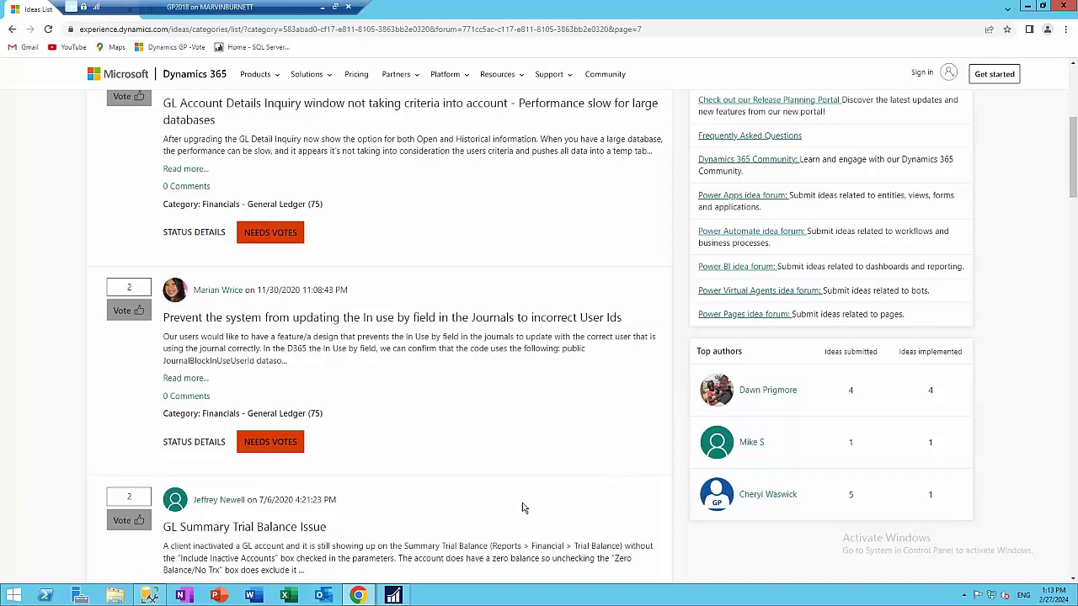
click(1026, 7)
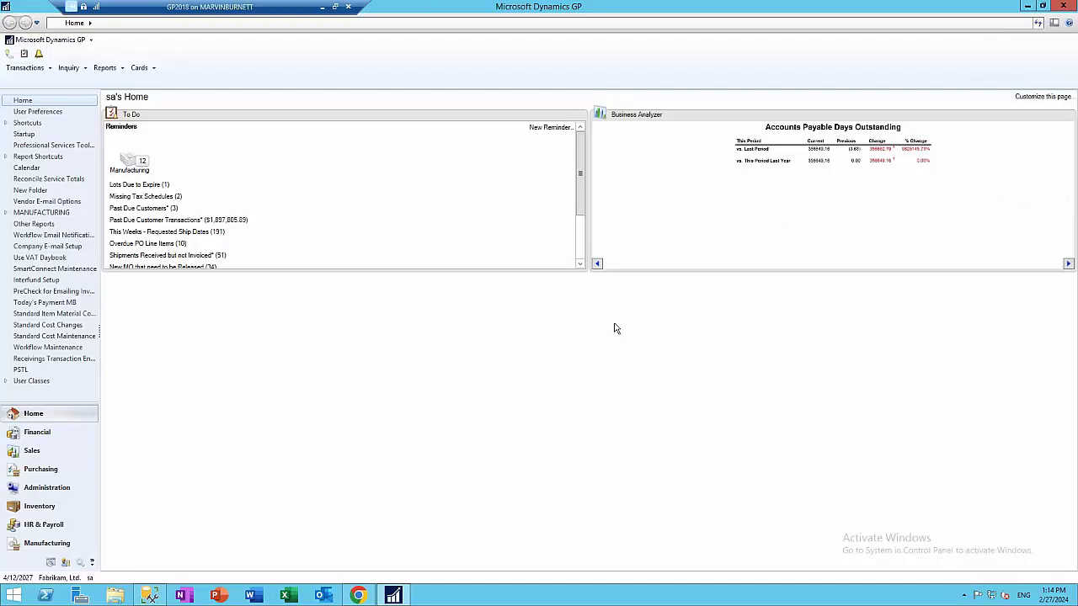
In the Sales area, open and close the Customer card, then open Transaction by Customer inquiry
click(48, 452)
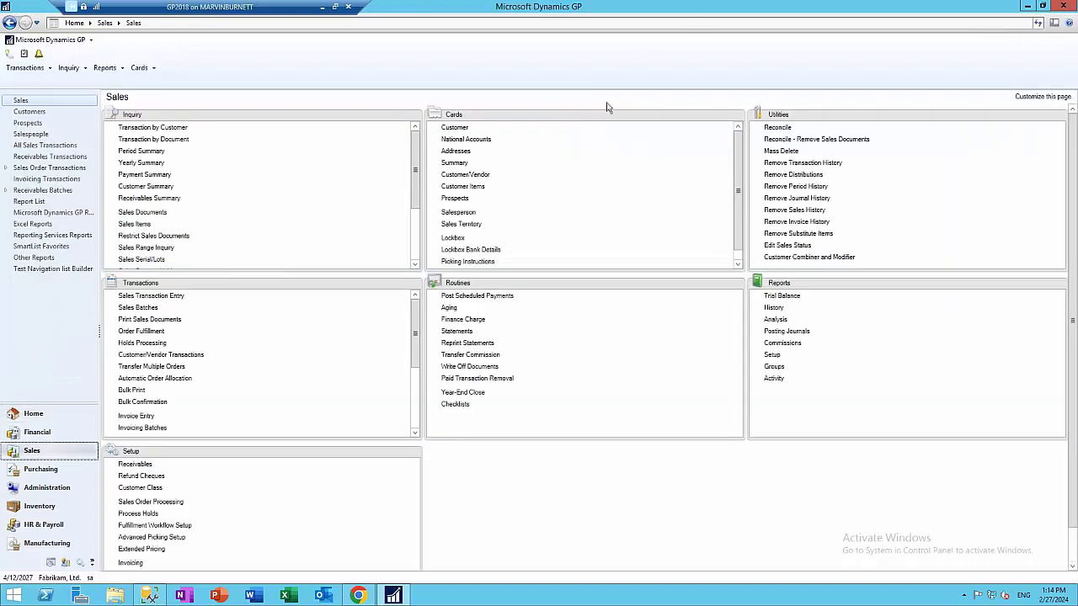
click(447, 131)
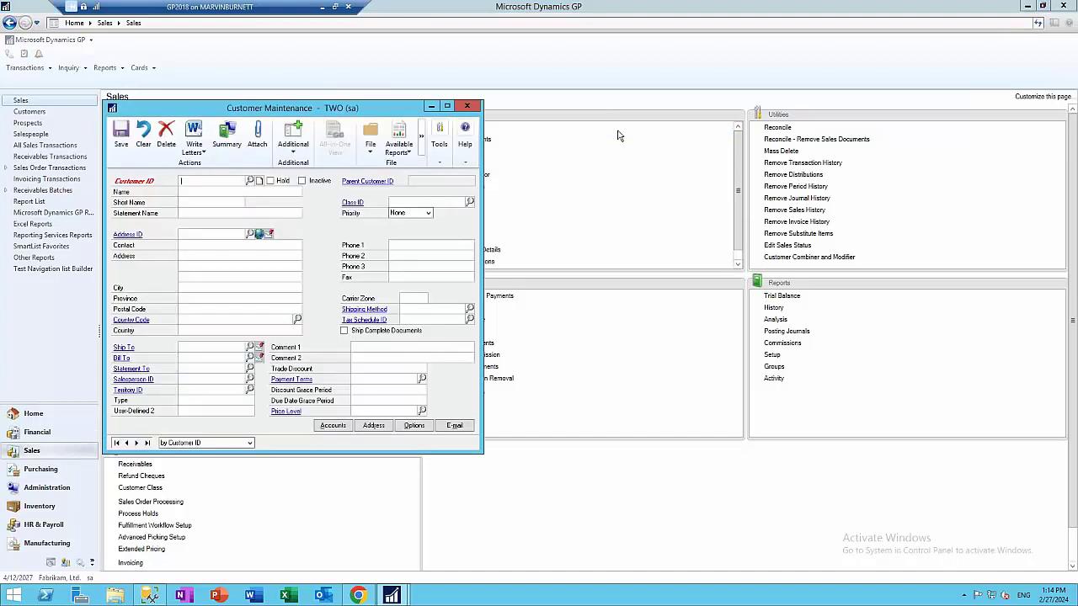
click(466, 106)
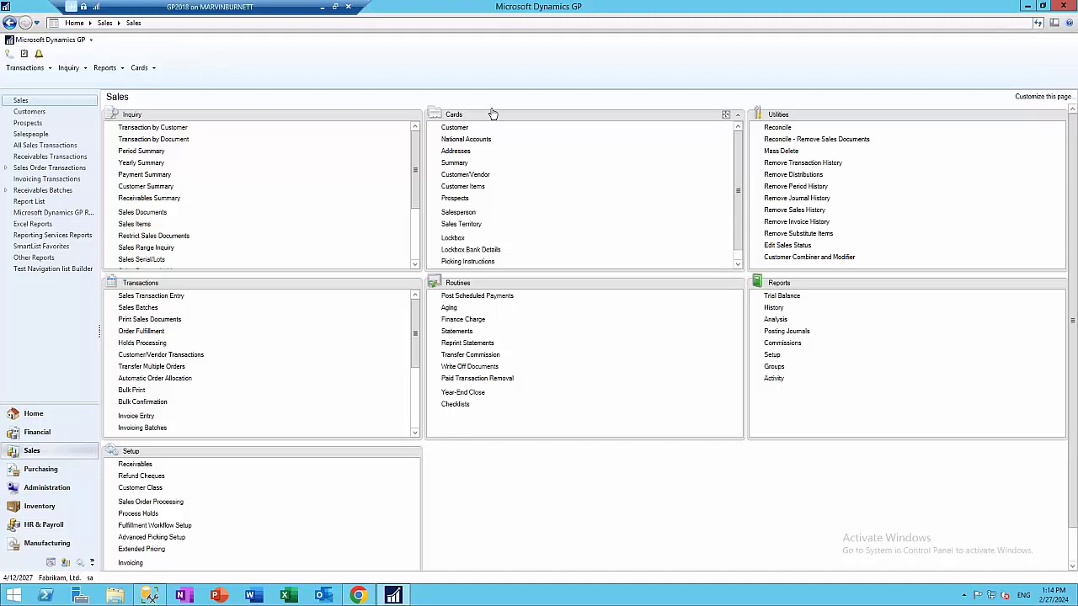
click(165, 128)
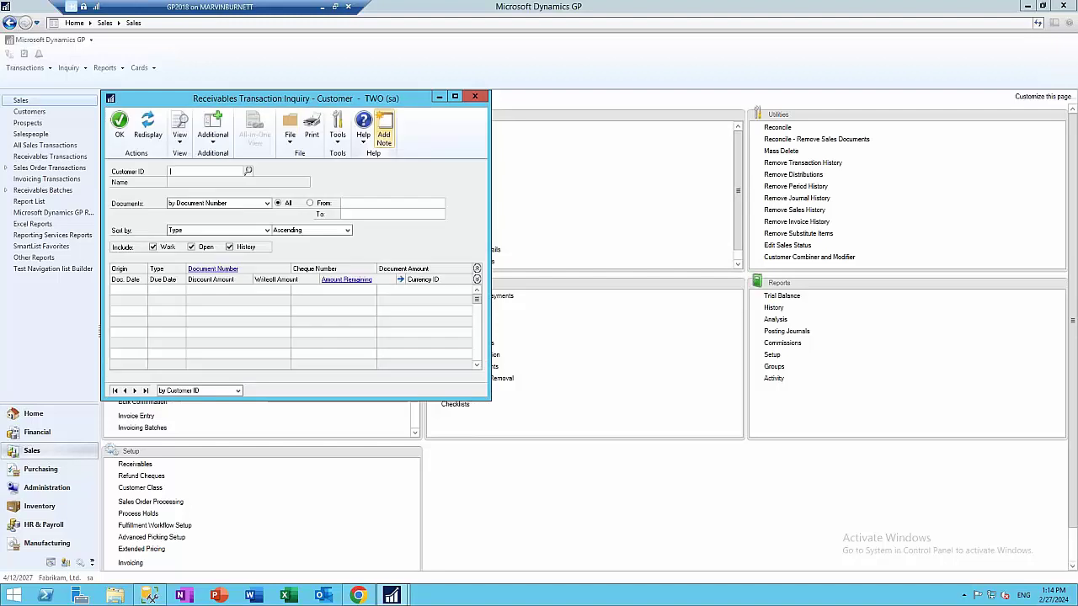
Load customer AARONFIT0001's receivables documents and select STDINV2219
click(248, 170)
double_click(168, 262)
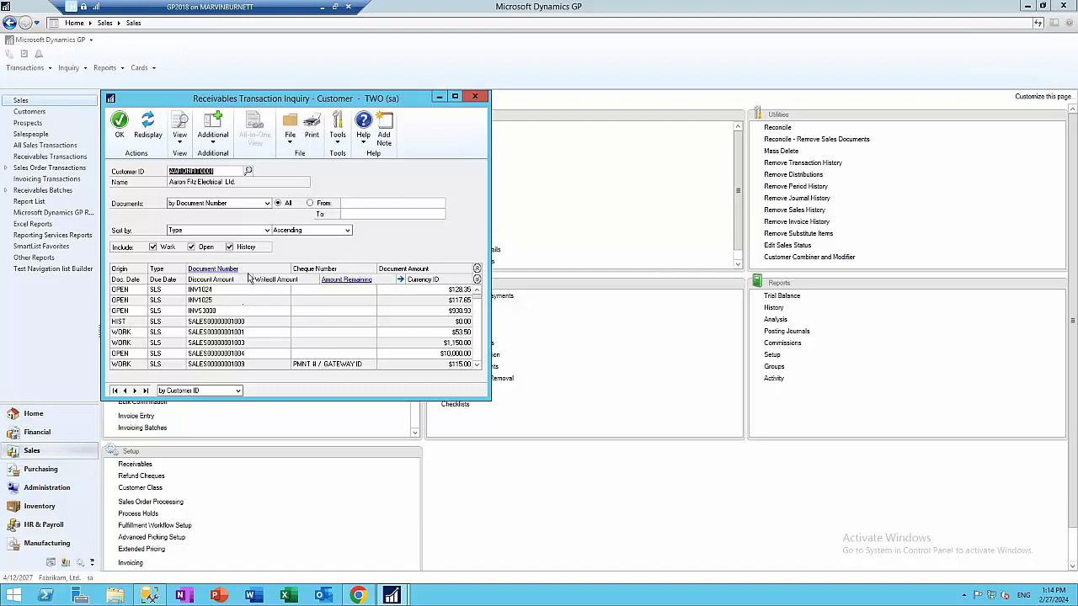
click(310, 313)
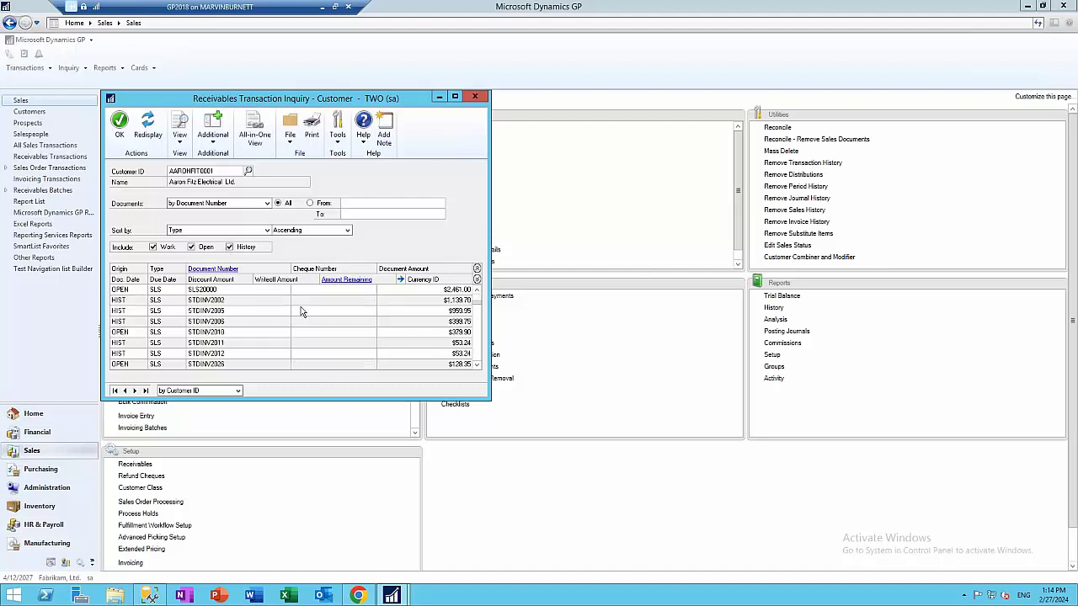
scroll(301, 312, down, 3)
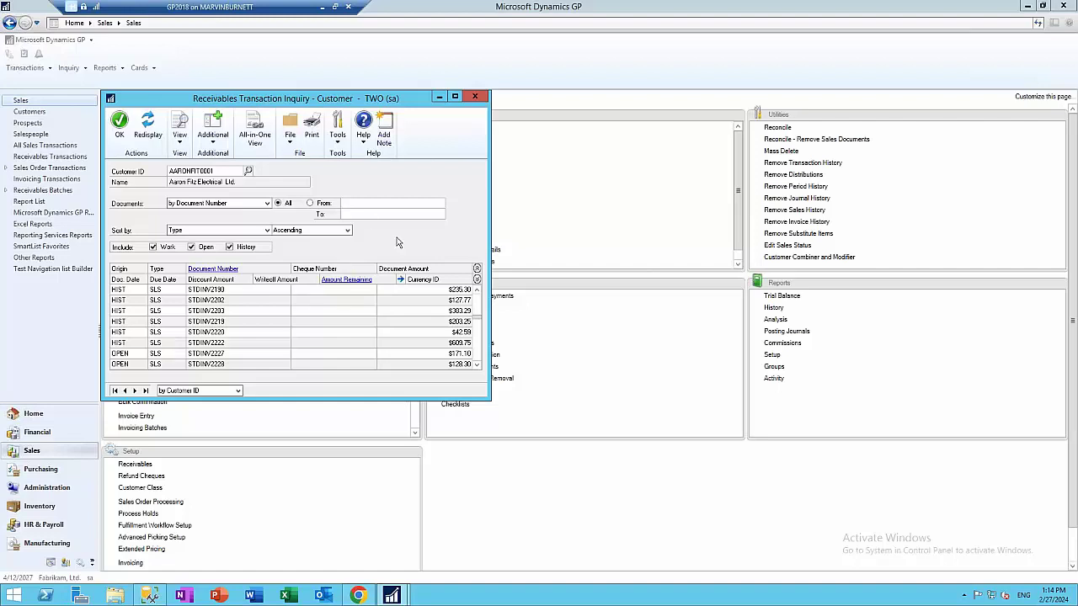
click(202, 321)
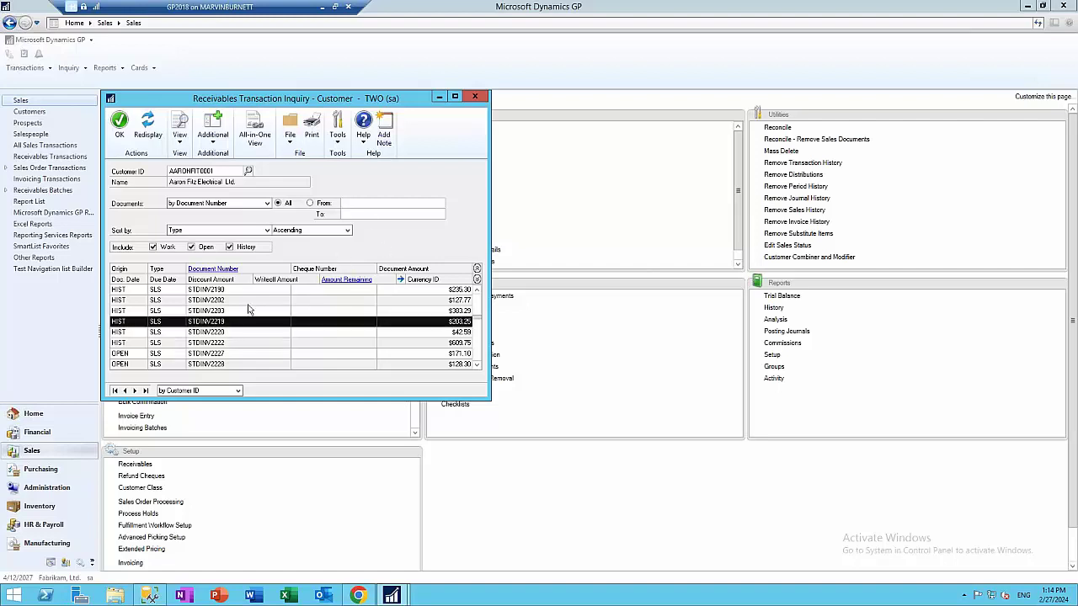
Sort the customer's documents by Document Date, newest first
click(239, 269)
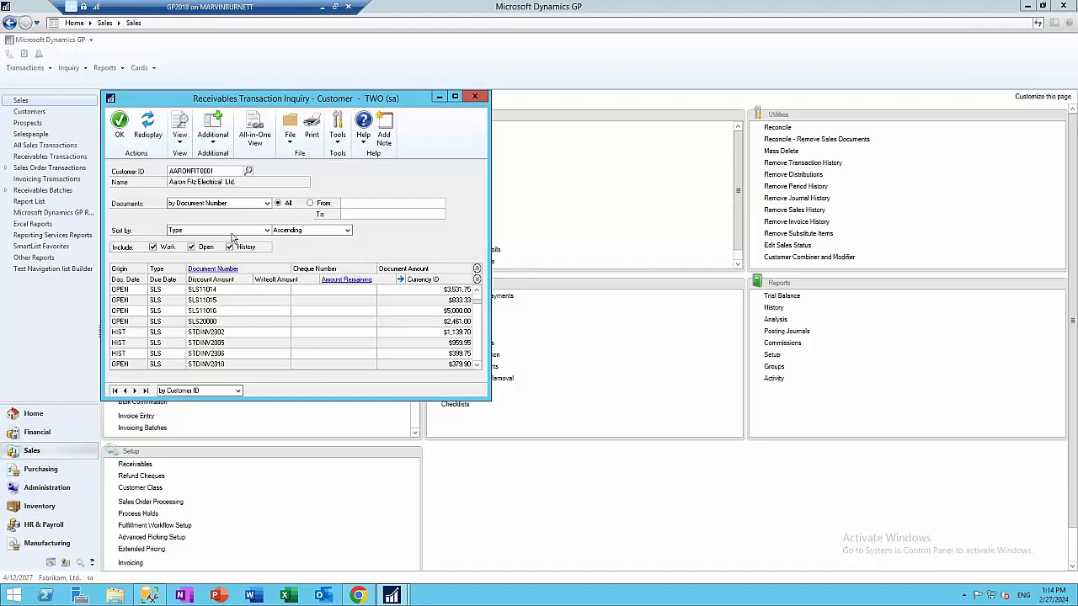
click(264, 231)
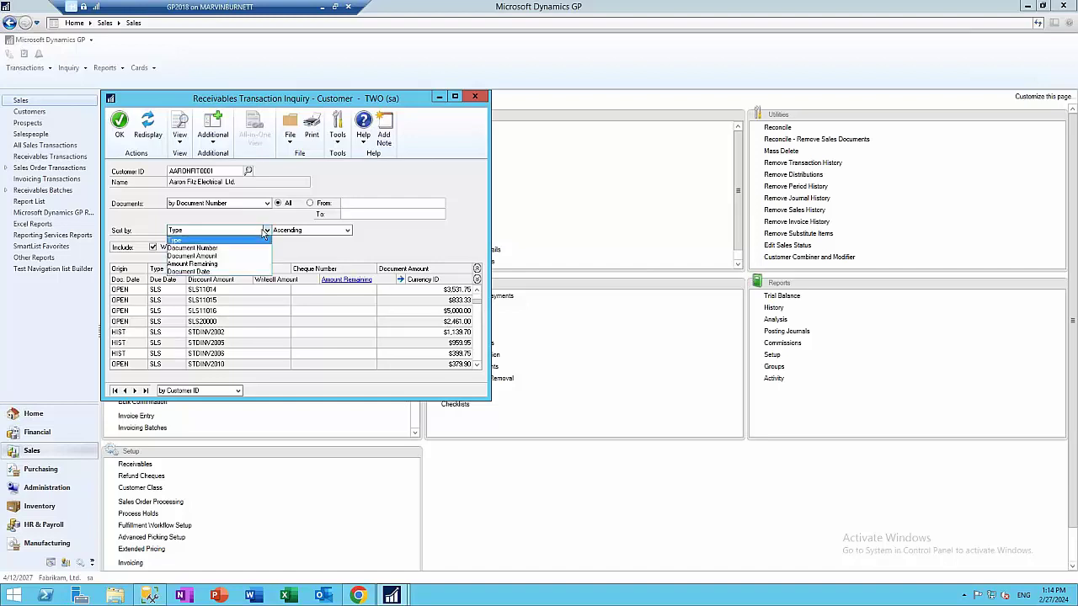
click(240, 271)
click(316, 233)
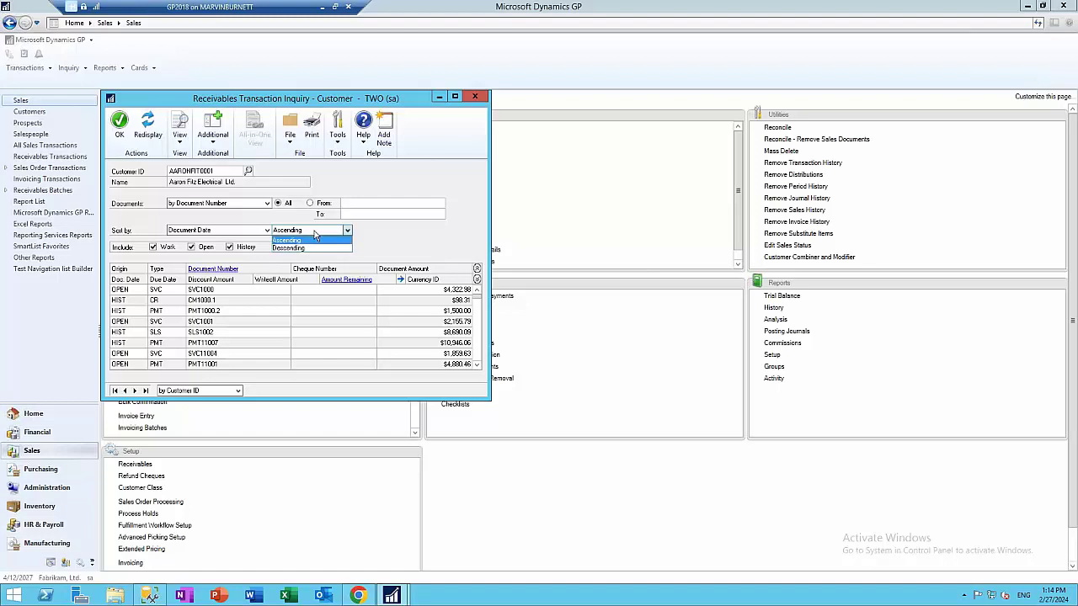
click(298, 249)
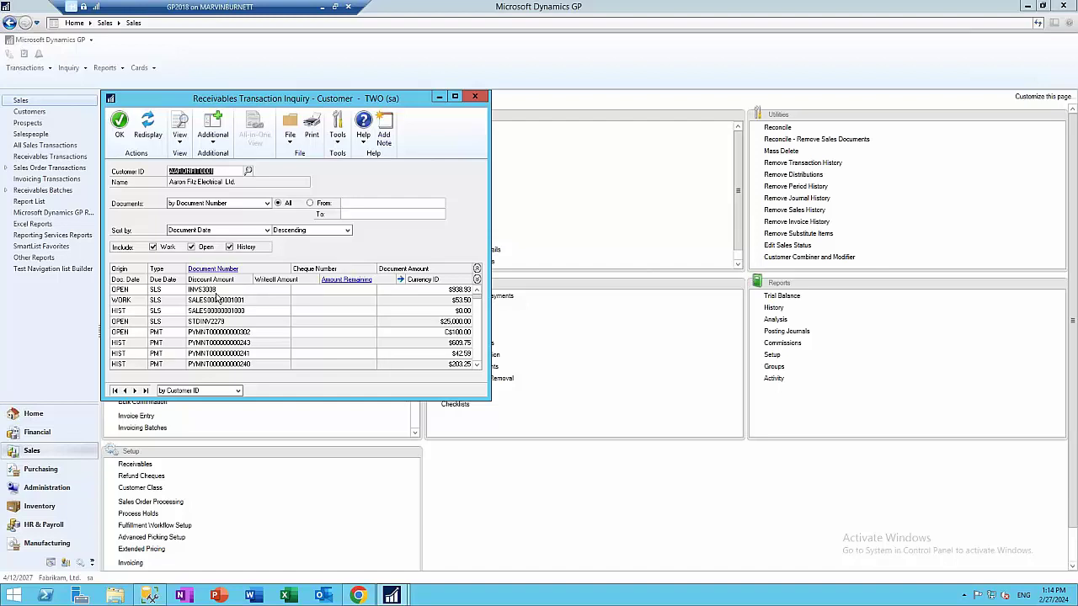
Select STDINV2279, toggle expanded rows, and save the sort setup as the window default
click(225, 332)
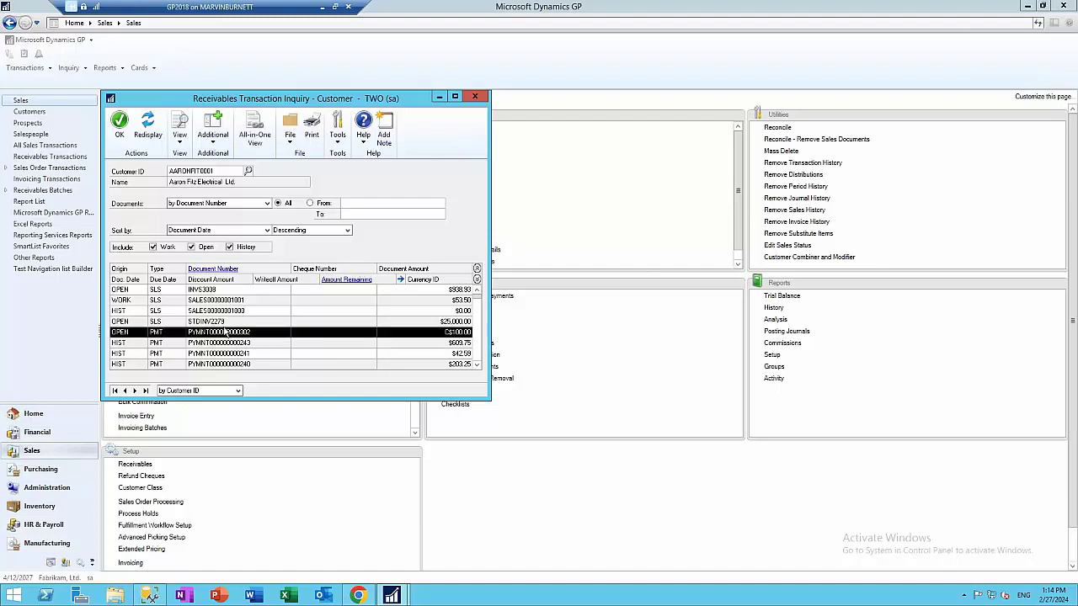
click(226, 322)
click(476, 279)
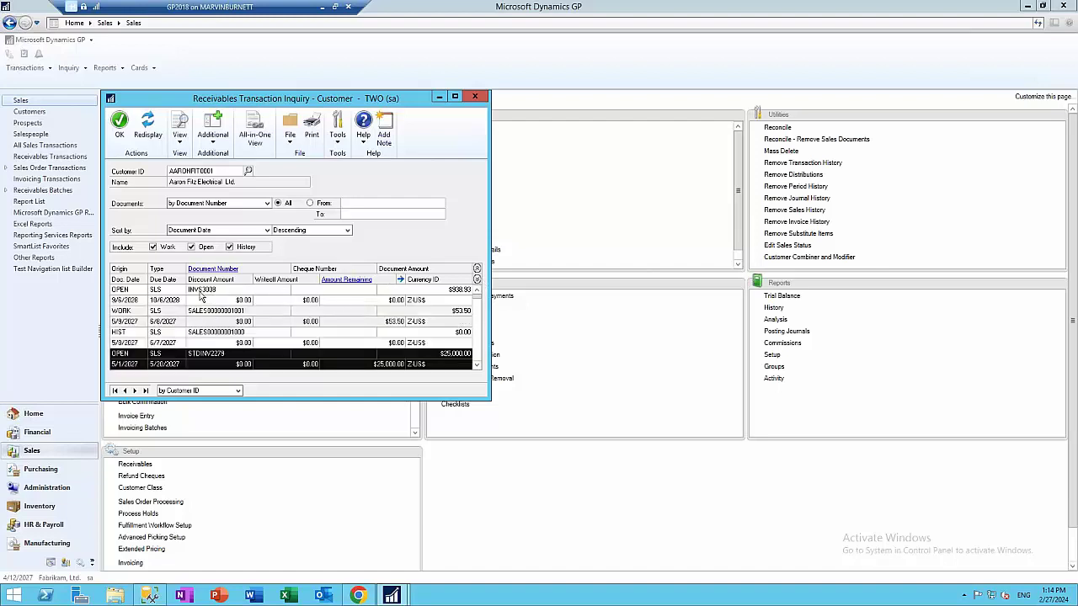
click(476, 269)
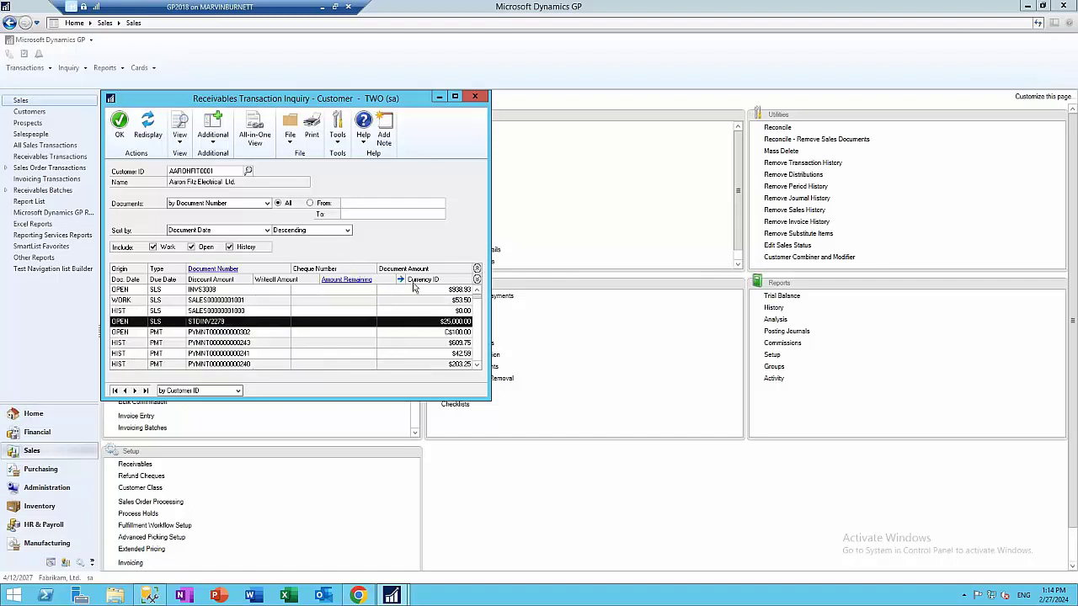
click(180, 137)
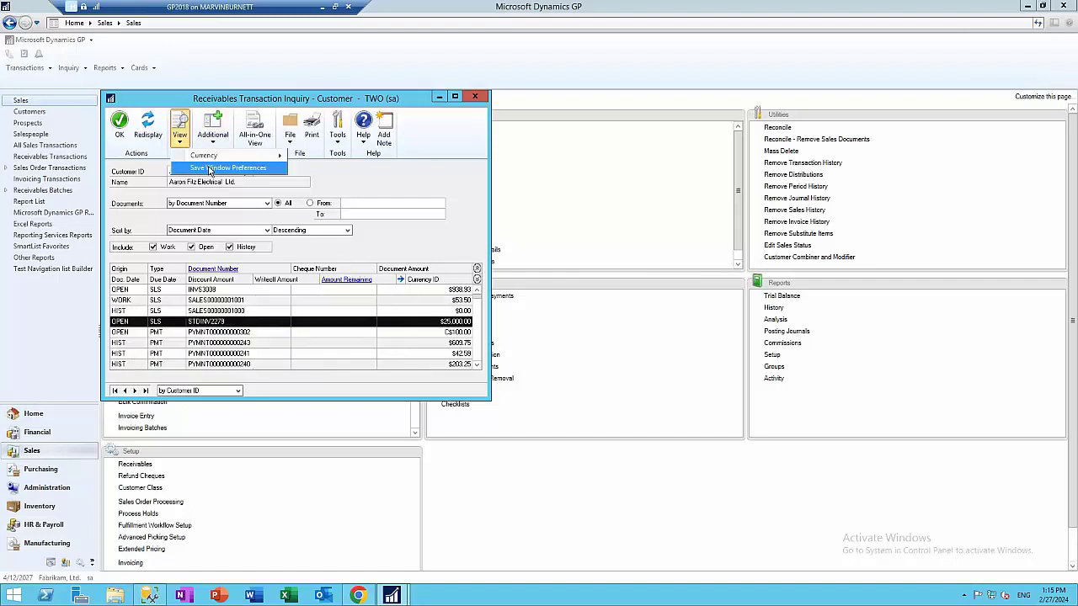
click(210, 169)
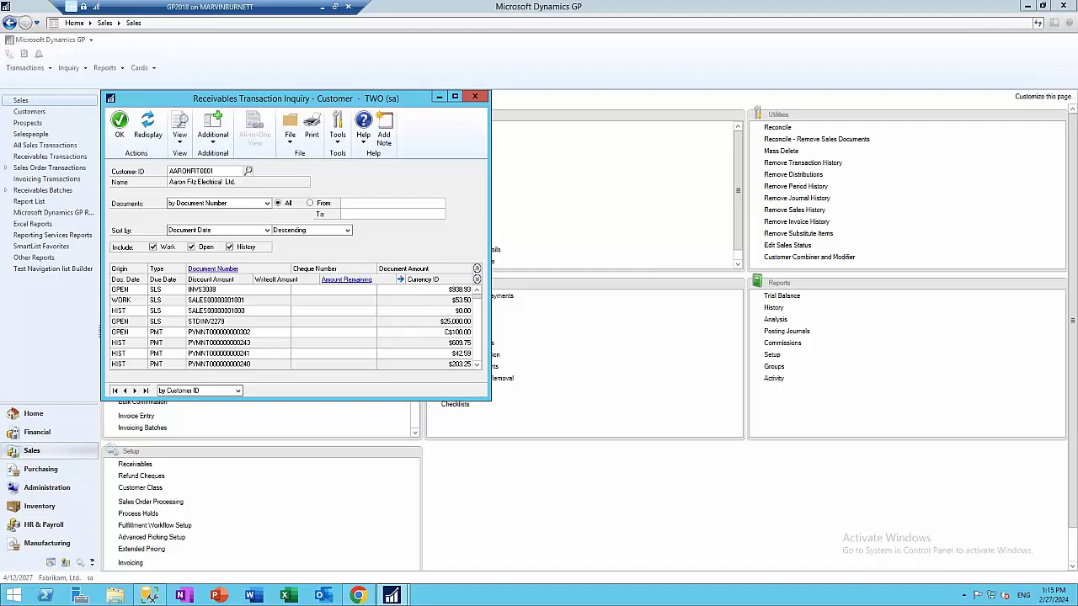
View the $25,000 open invoice's details, then open the Sales All-in-One View
click(223, 323)
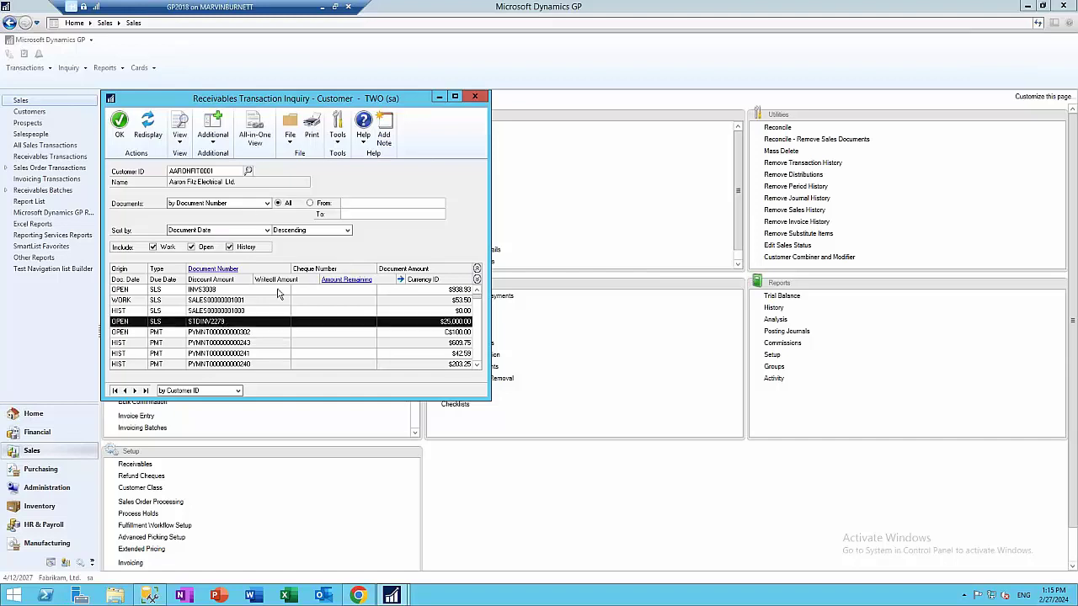
click(214, 269)
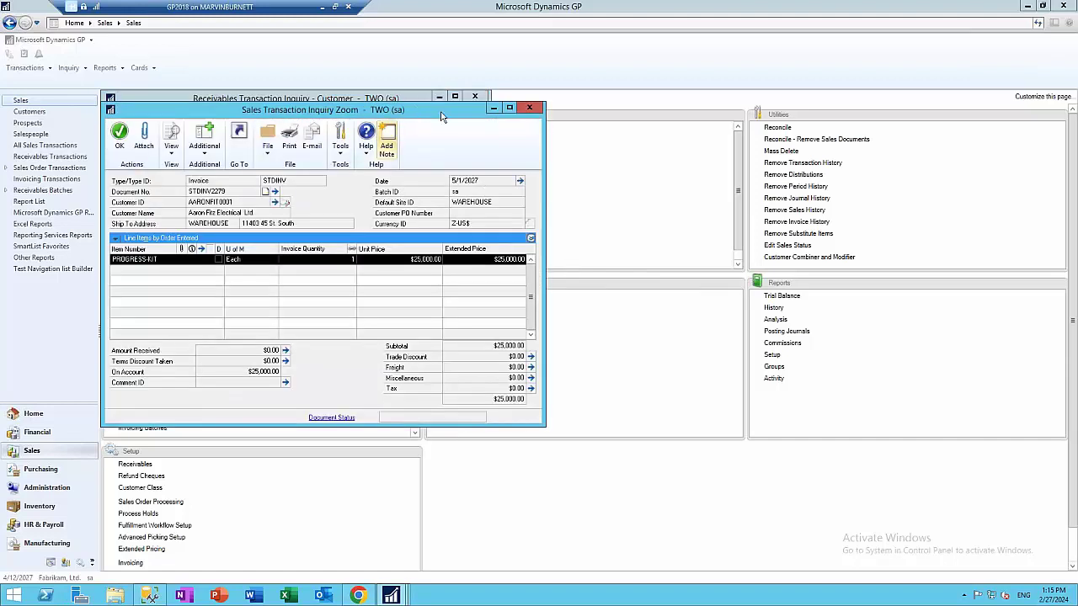
click(530, 109)
click(255, 131)
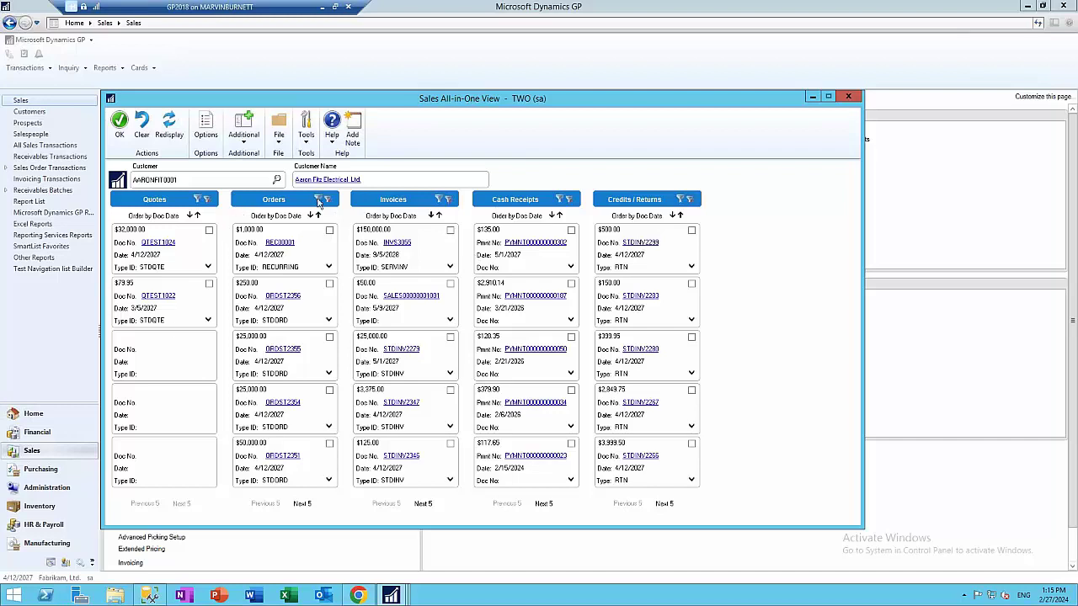
Filter the customer's orders, including historical ones, to order numbers containing 2300
click(320, 200)
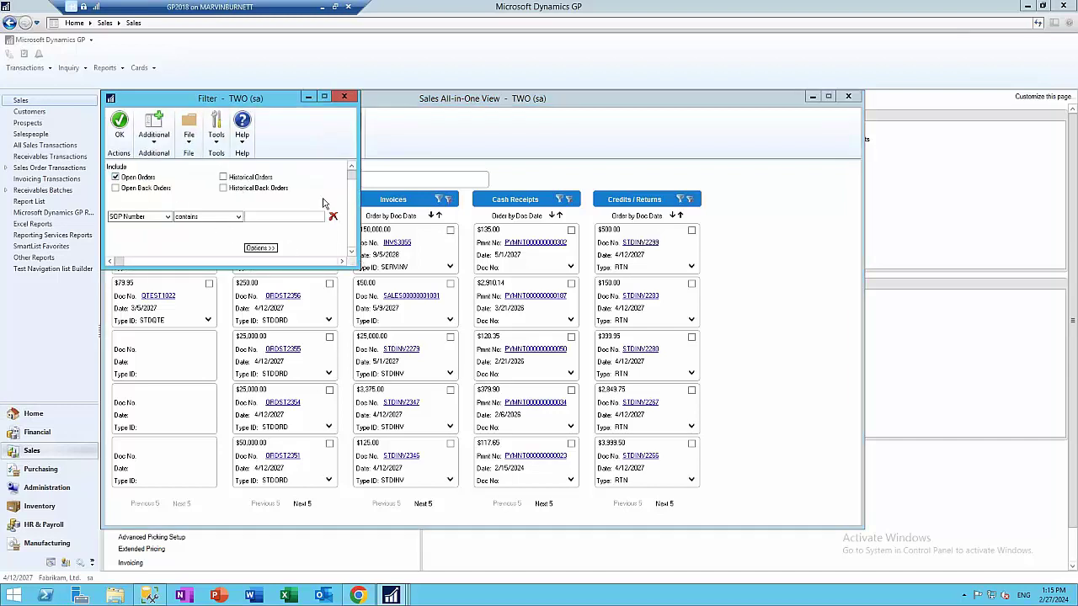
click(223, 177)
click(253, 217)
text(2300)
click(261, 247)
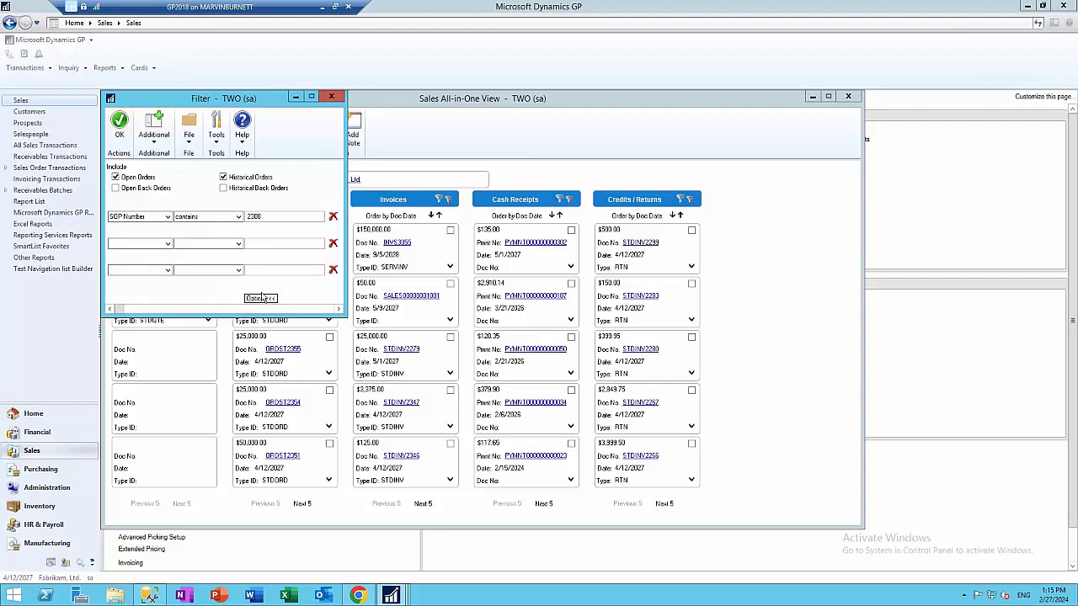
click(119, 124)
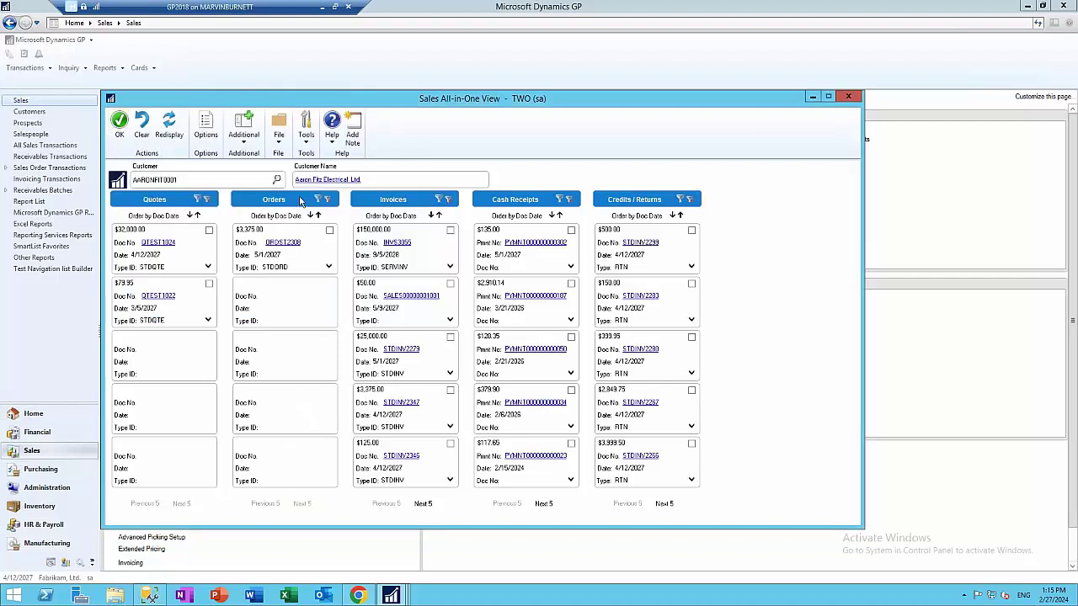
Show documents linked to the filtered order, then close the All-in-One View and receivables inquiry
click(329, 230)
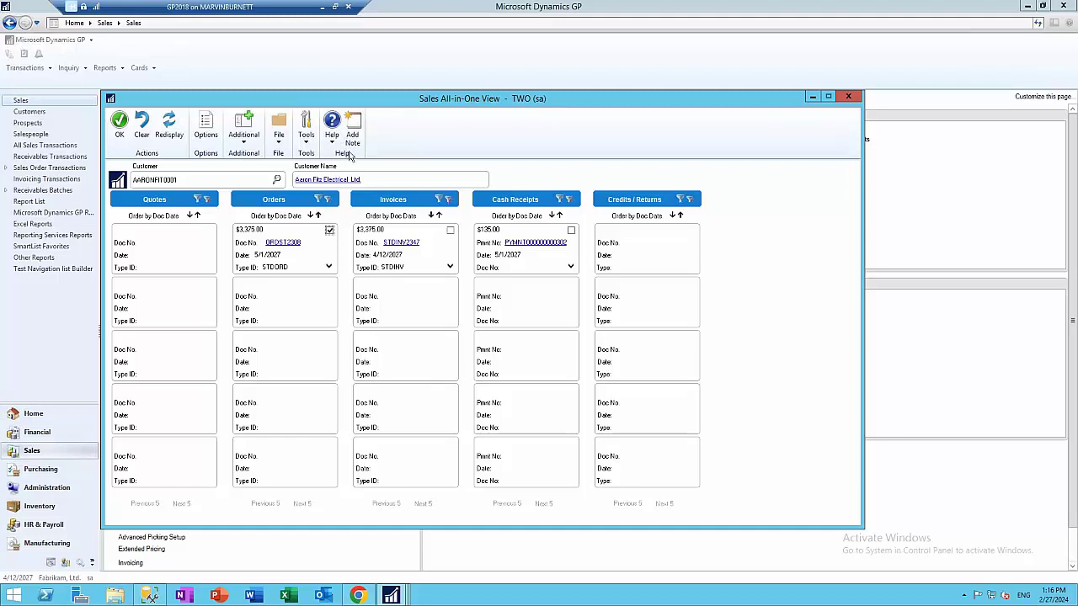
click(848, 99)
click(474, 98)
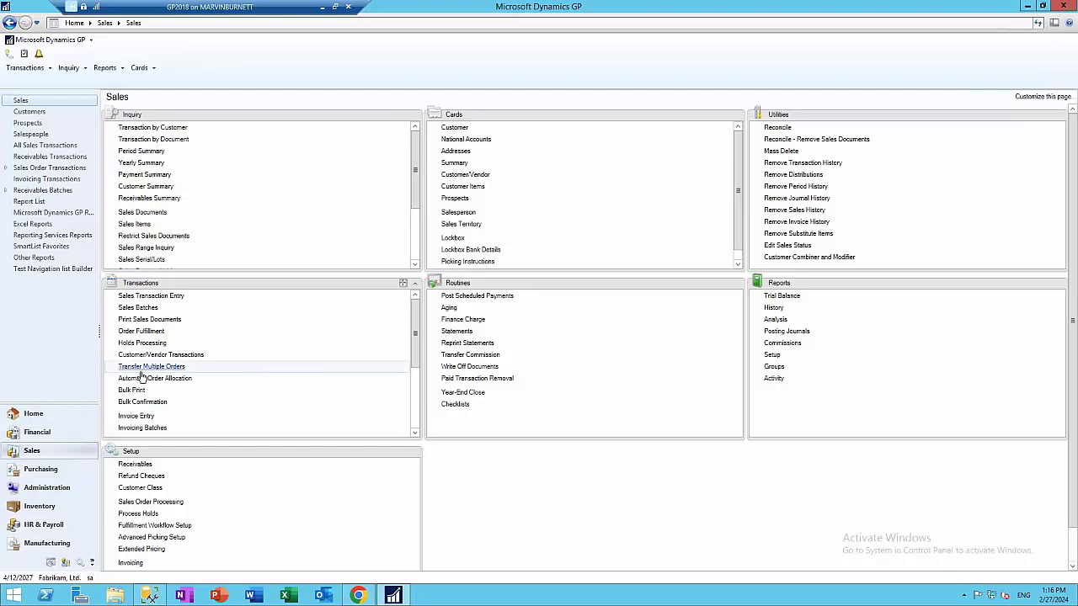
Switch to the Financial area page in the navigation pane
click(37, 432)
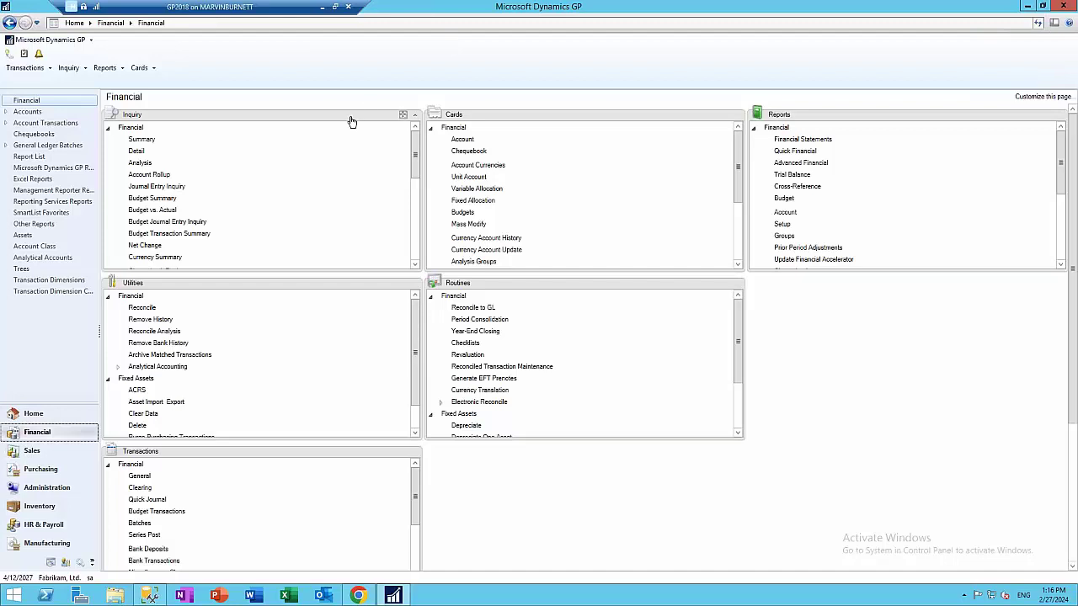
mouse_move(473, 123)
mouse_down()
mouse_move(300, 123)
mouse_move(432, 111)
mouse_move(463, 131)
mouse_up()
Load the 000-1113-00 summary and drill into the April period's transaction detail
click(142, 139)
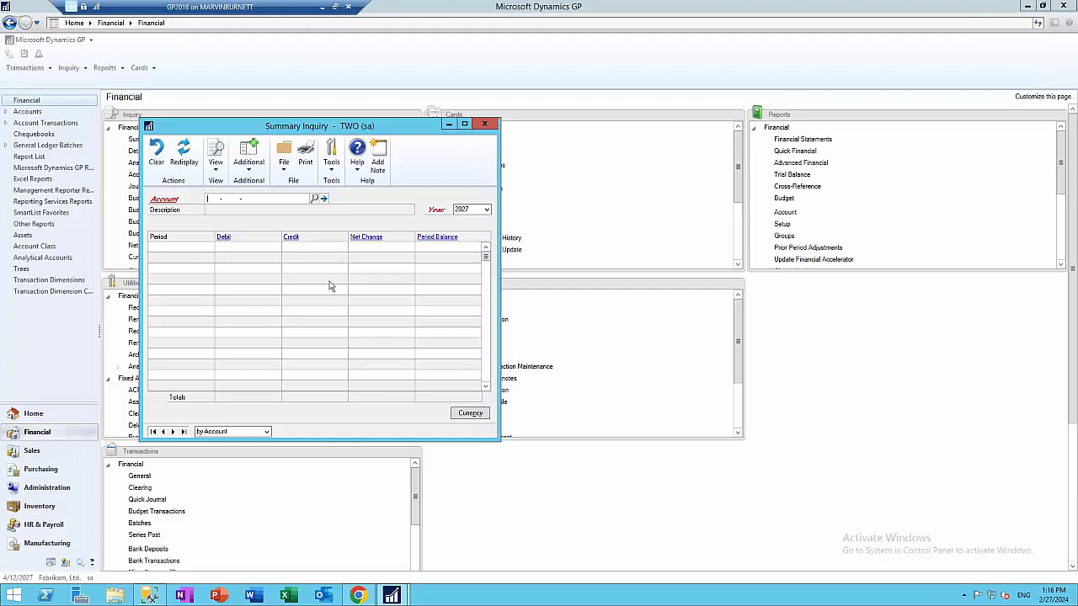
text(000 -1113 -00)
key(Tab)
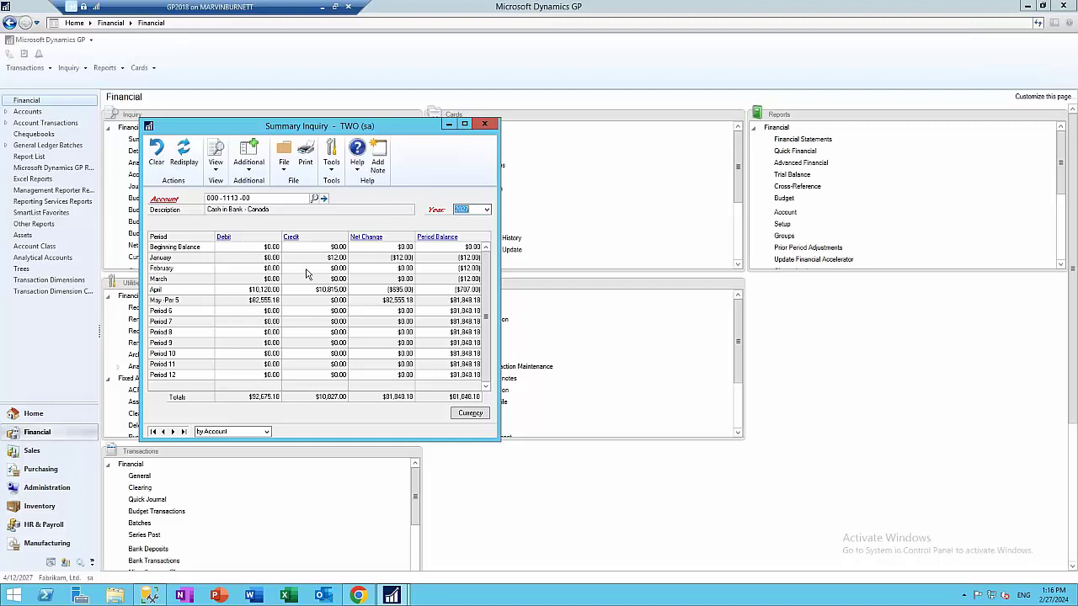
click(264, 292)
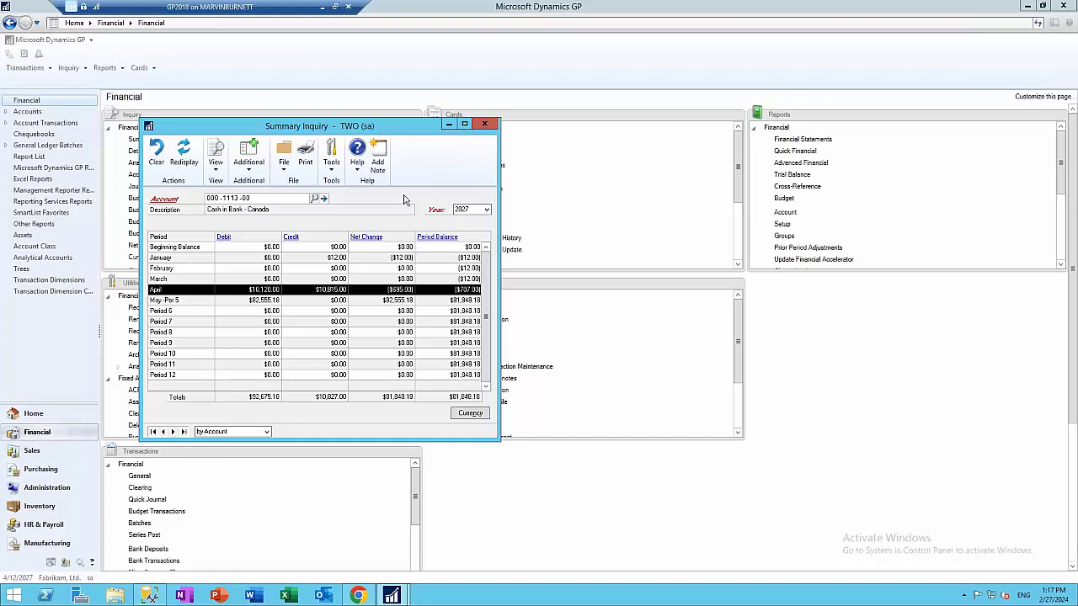
double_click(334, 256)
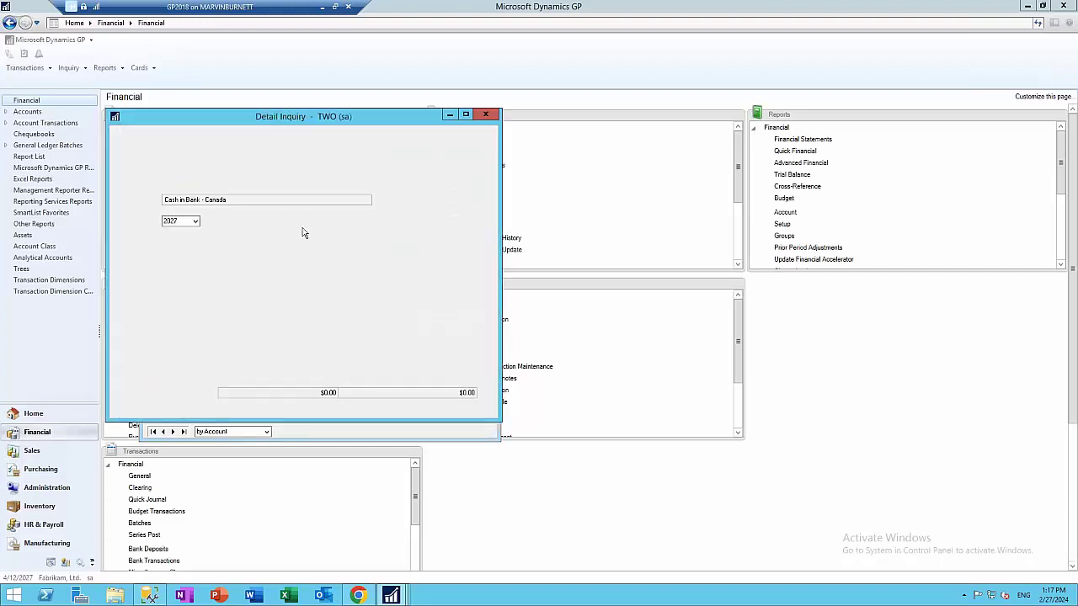
click(485, 115)
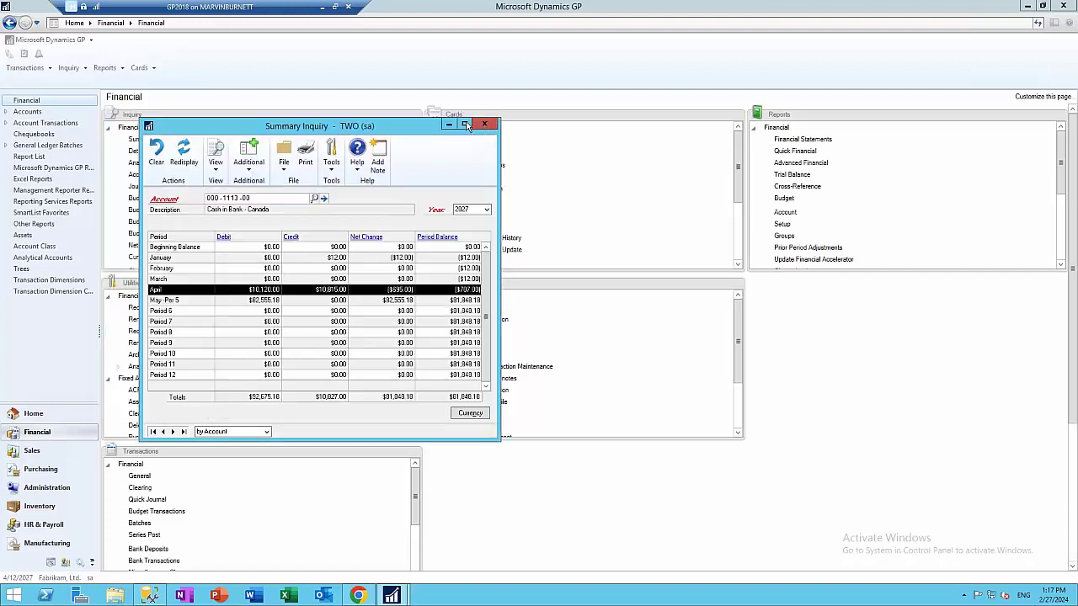
Switch the account summary to an earlier year with all-zero balances
click(487, 209)
scroll(485, 245, down, 3)
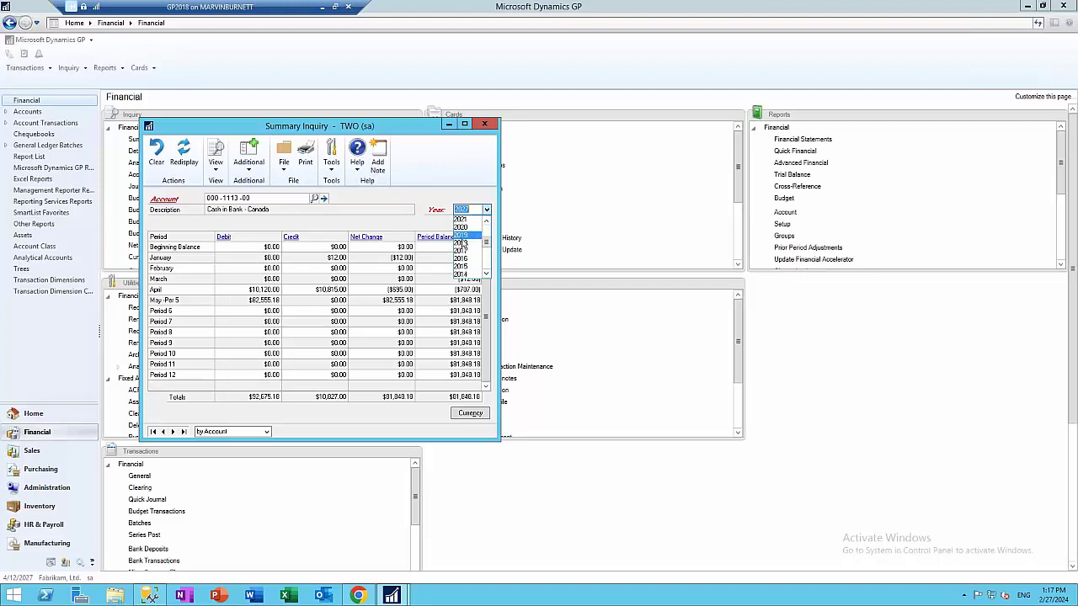
click(463, 244)
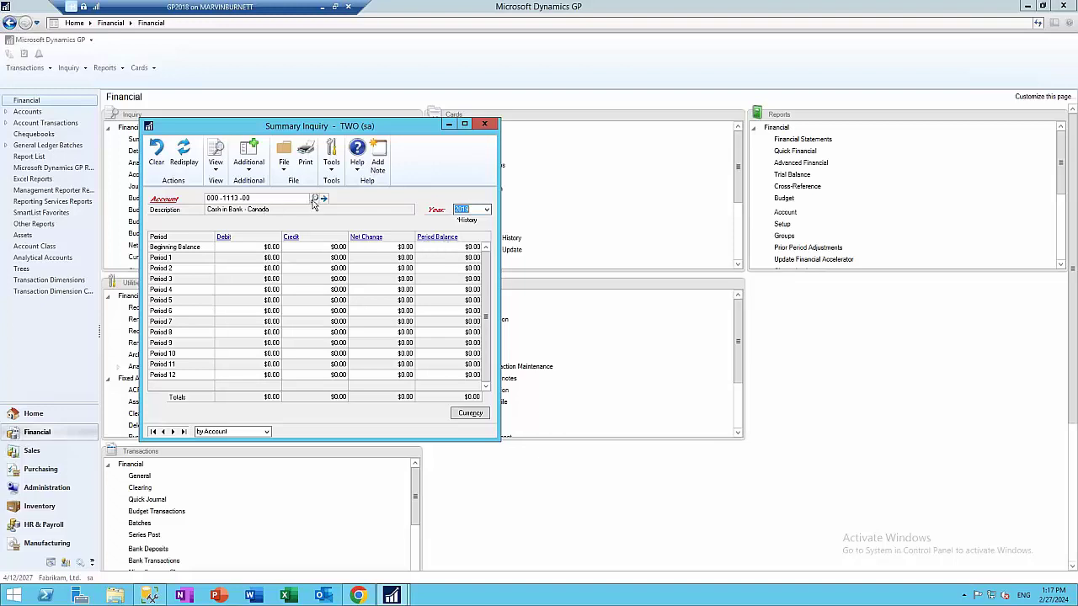
Look up Cash - Payroll account 000-1112-00 and set the summary year to 2027
click(314, 199)
scroll(200, 295, up, 1)
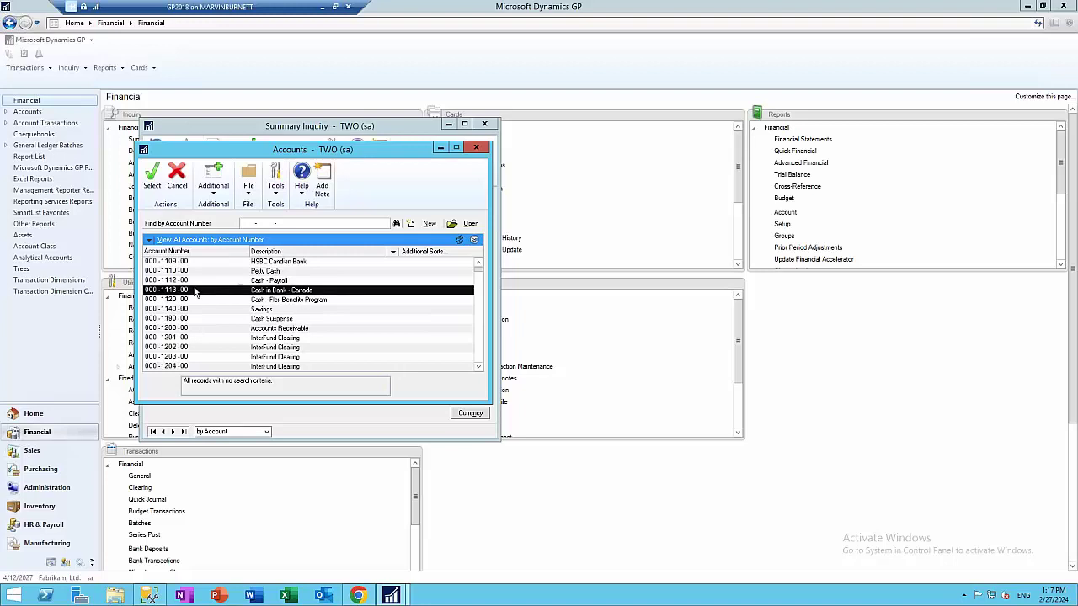
double_click(187, 281)
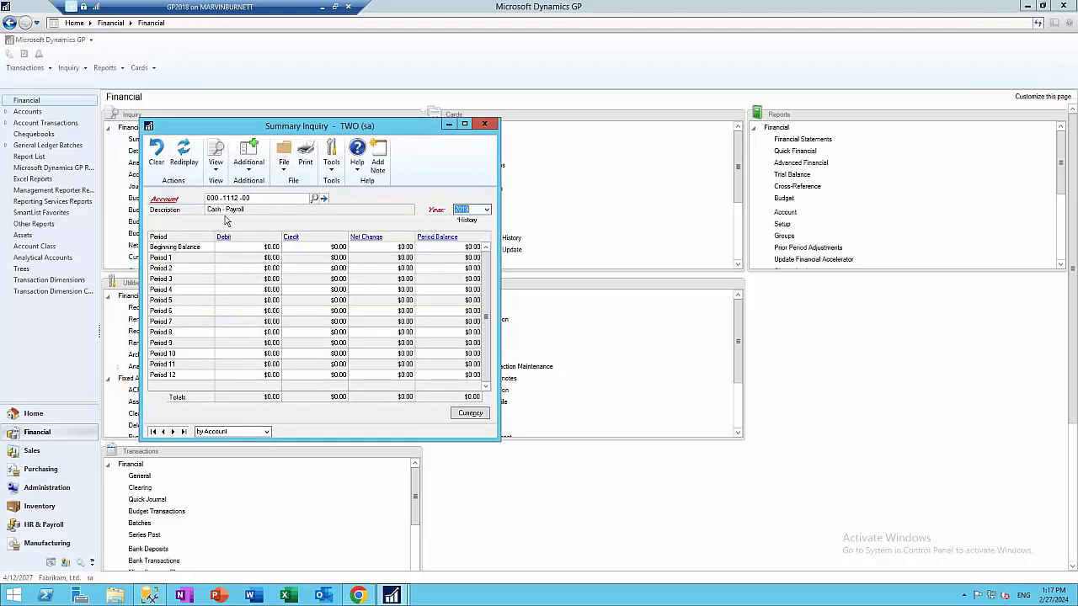
click(184, 156)
click(486, 210)
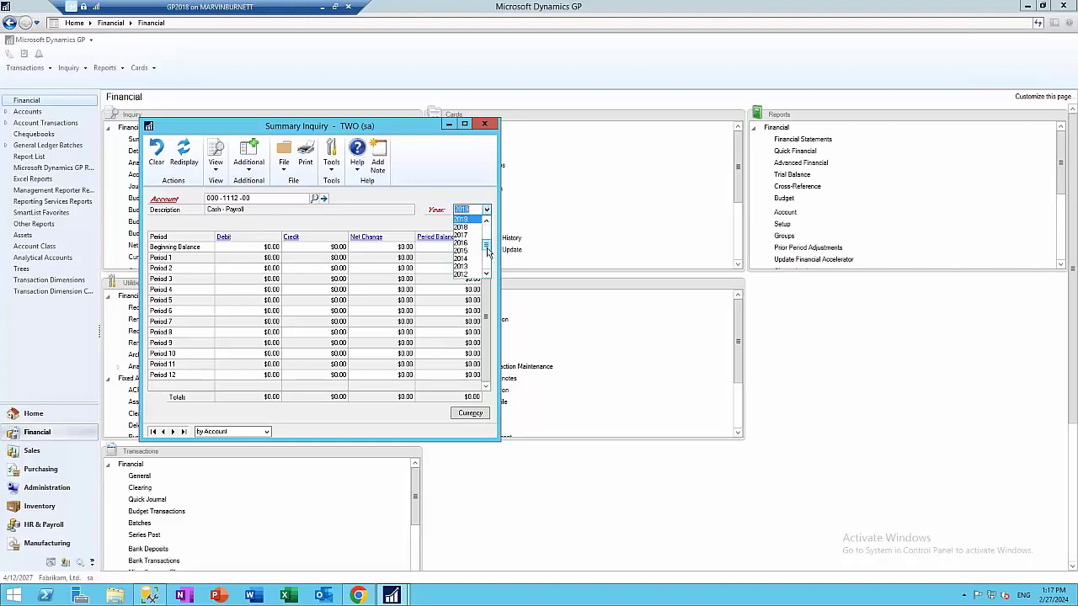
click(465, 234)
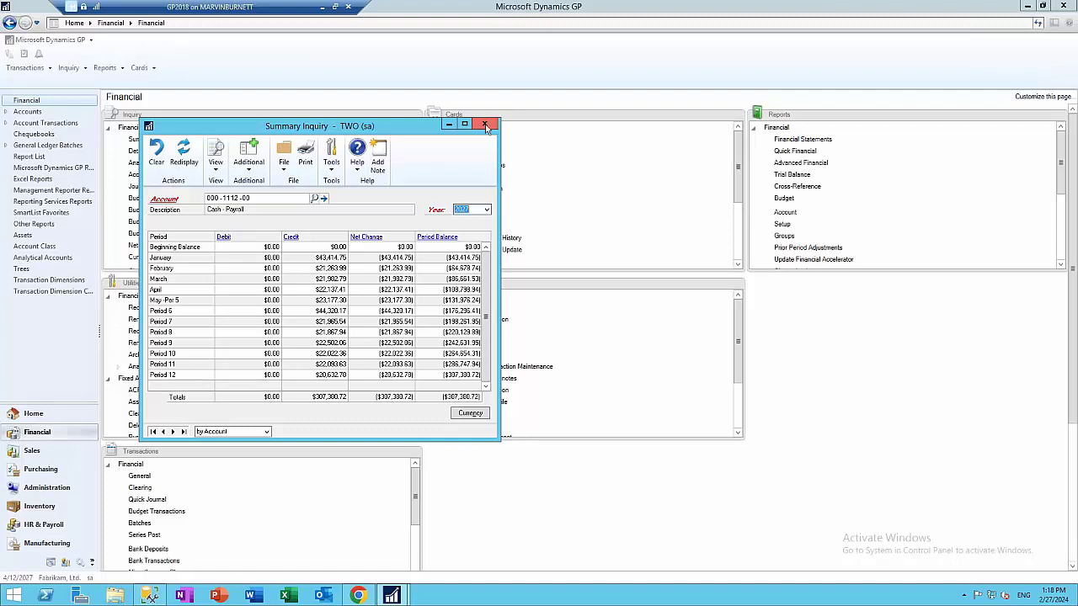
Close the Summary Inquiry, review Year-End Closing for year 2020, then close it
click(485, 126)
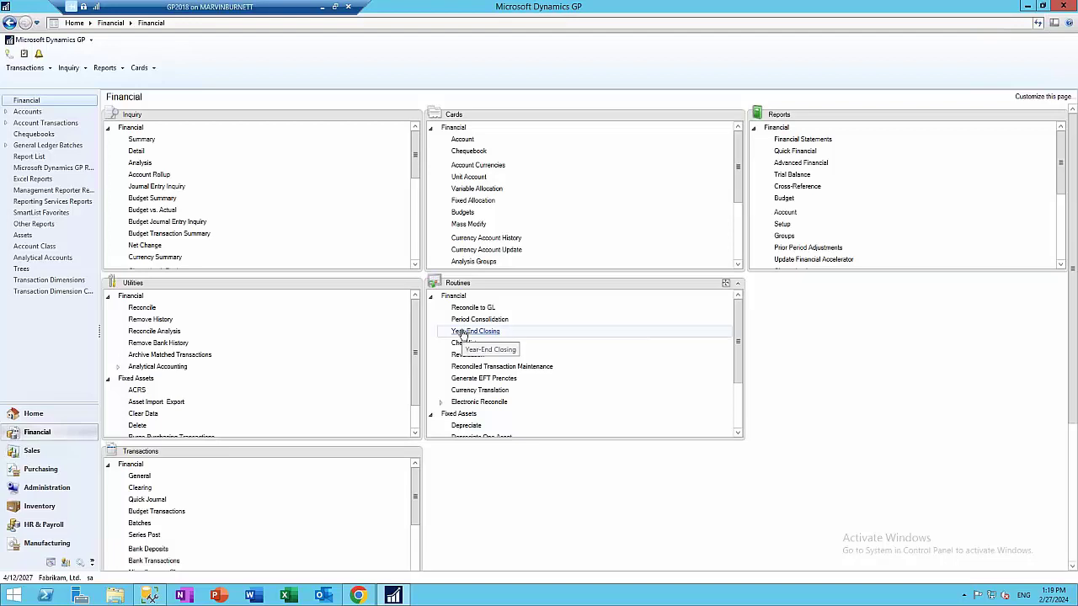
click(474, 331)
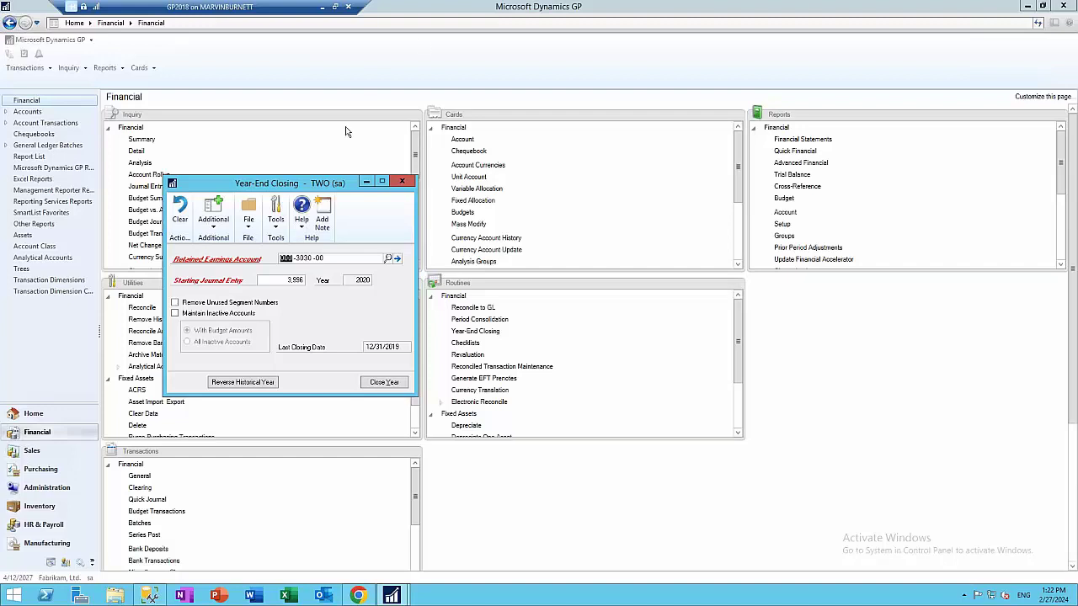
click(402, 181)
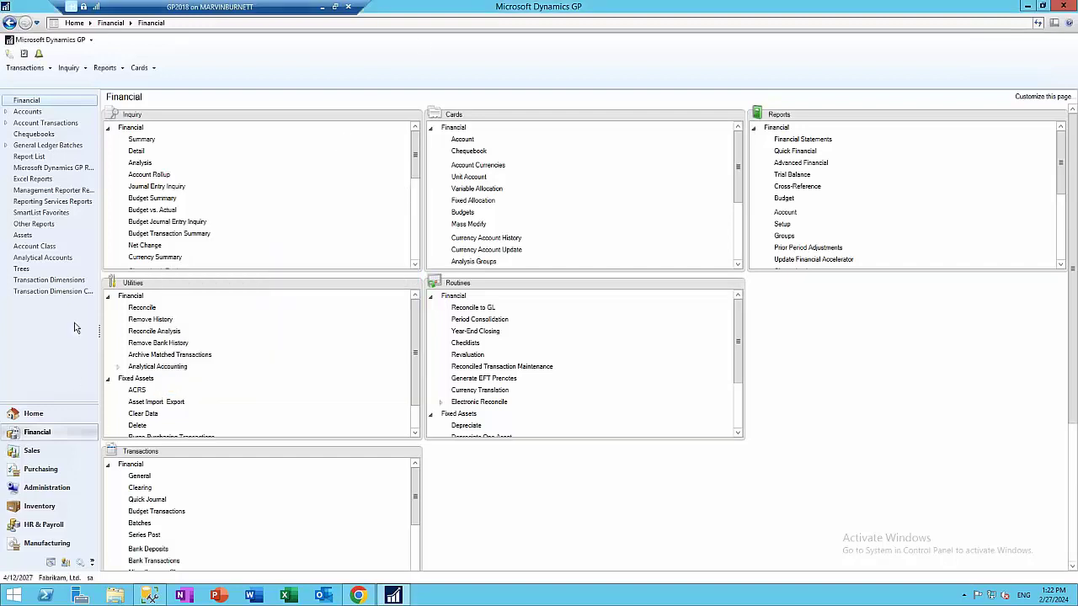
Load SmartList's Financial > Accounts > Year End Validation favorite and bring up its Search criteria
click(38, 41)
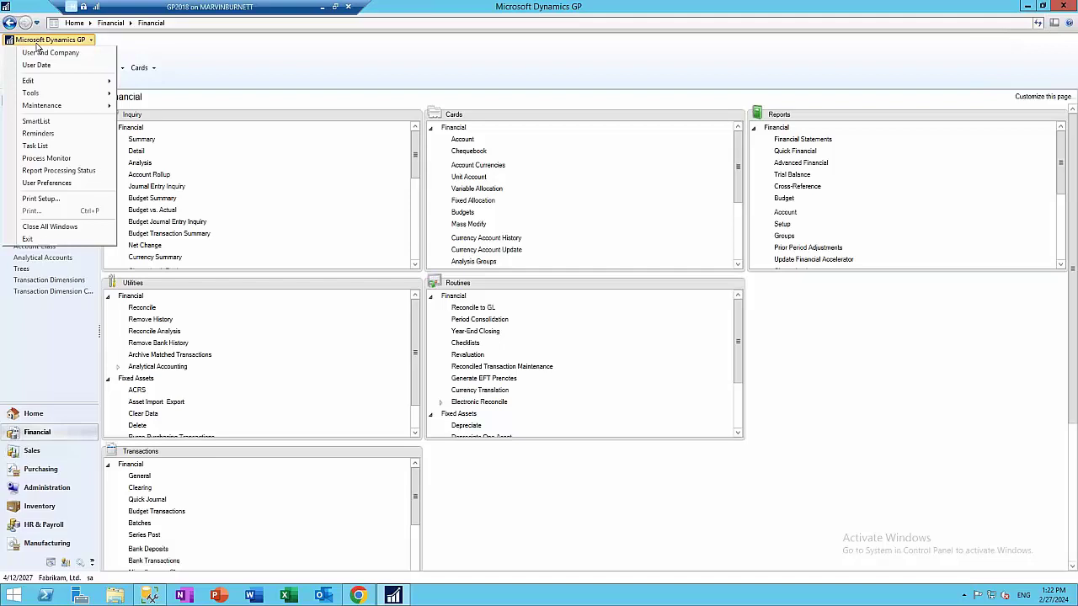
click(36, 122)
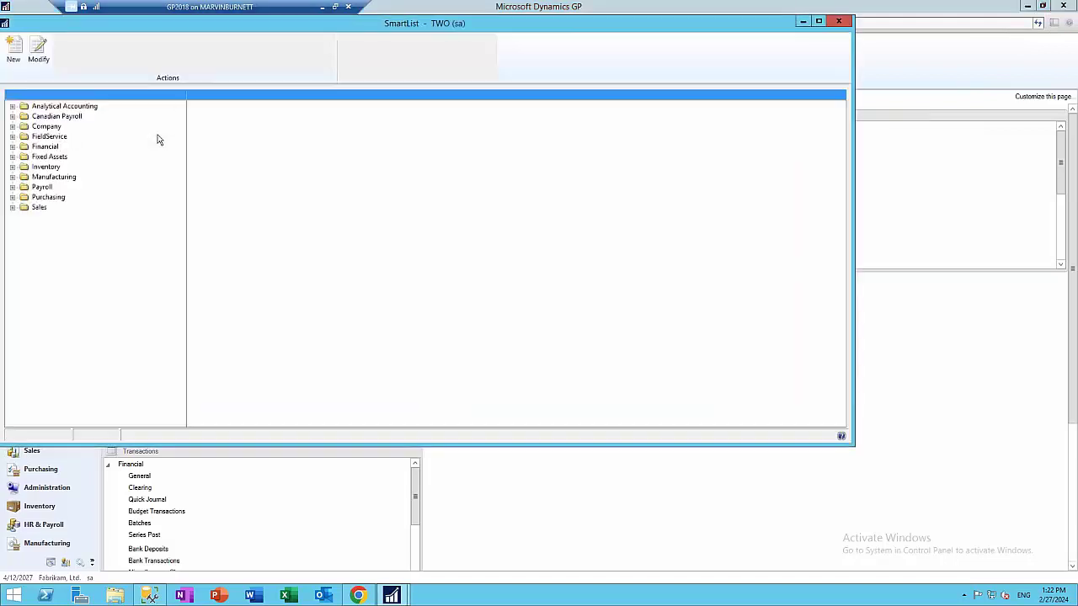
click(12, 147)
click(24, 177)
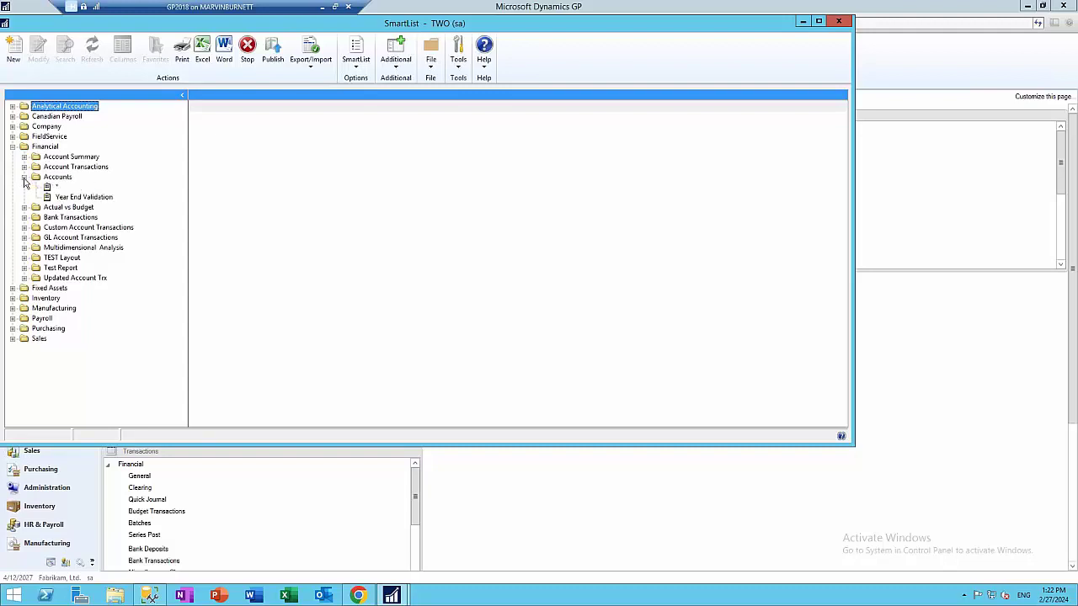
click(84, 197)
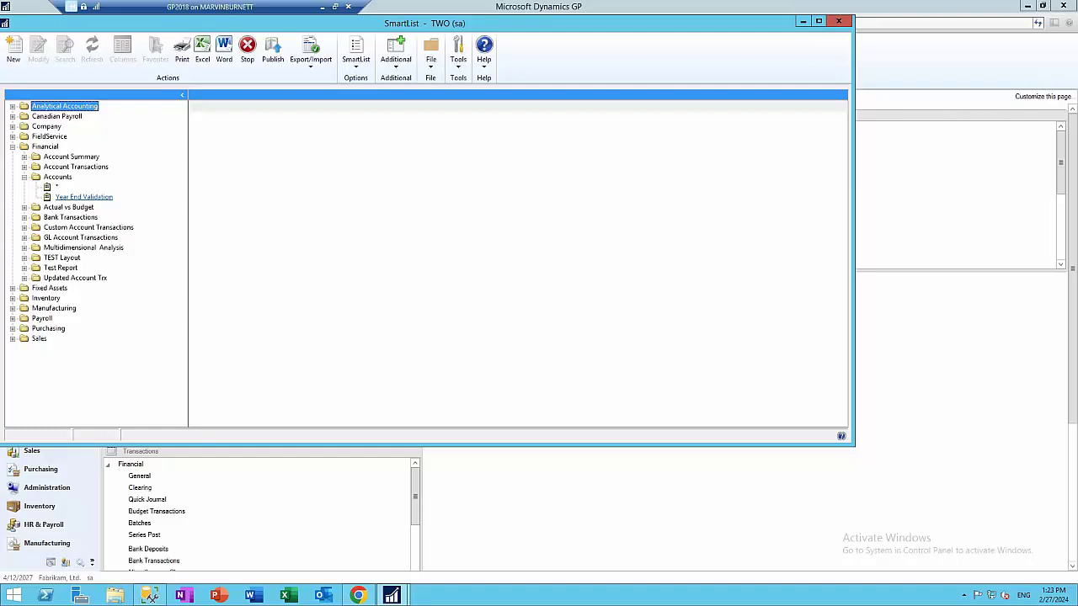
click(83, 196)
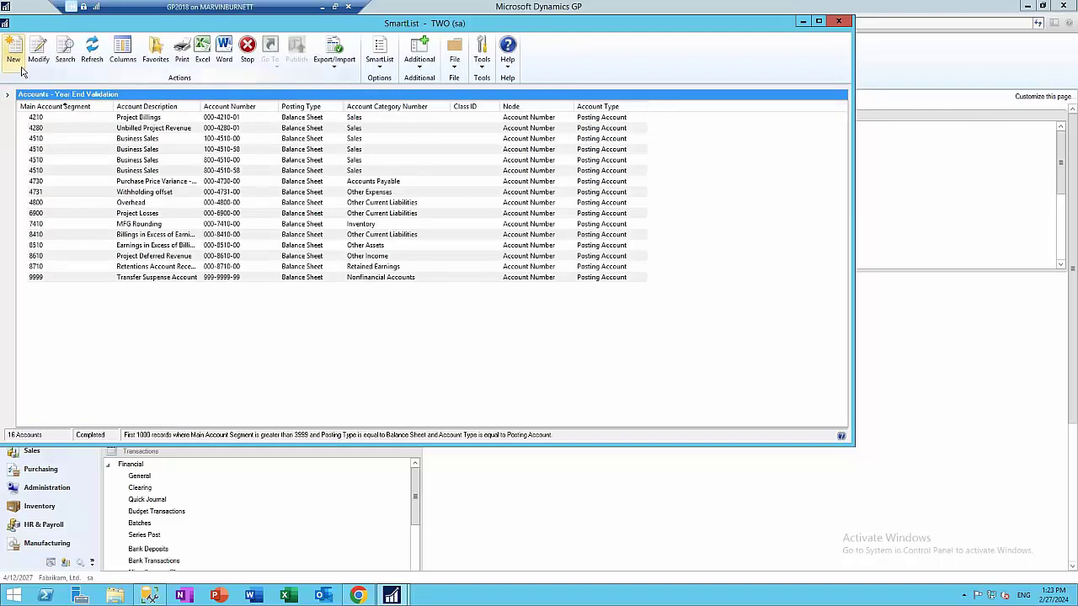
click(72, 66)
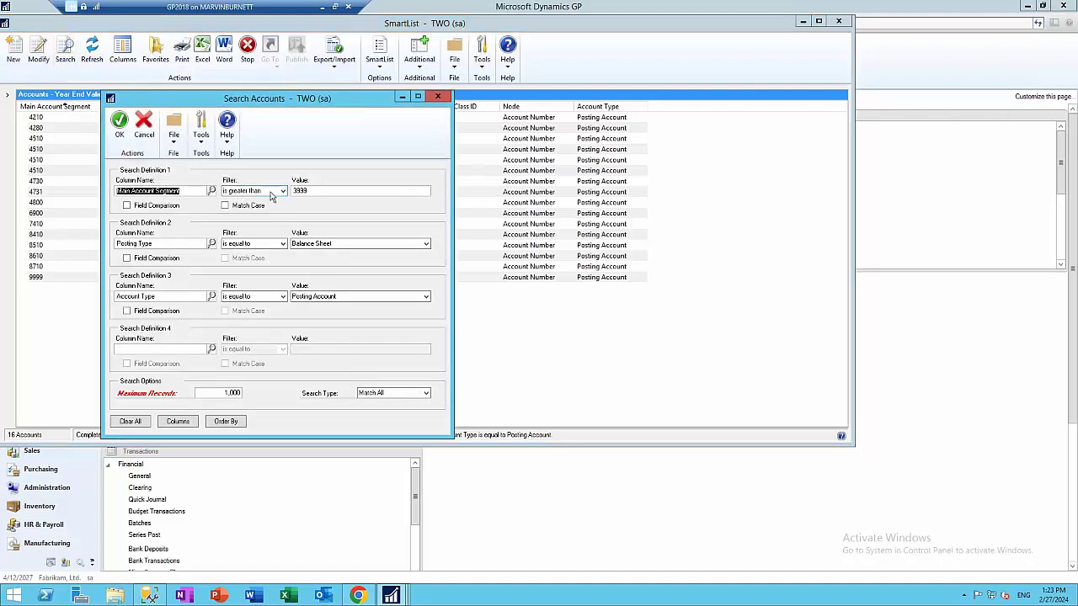
Search for accounts with main segment less than 4000 and Profit and Loss posting type
click(324, 191)
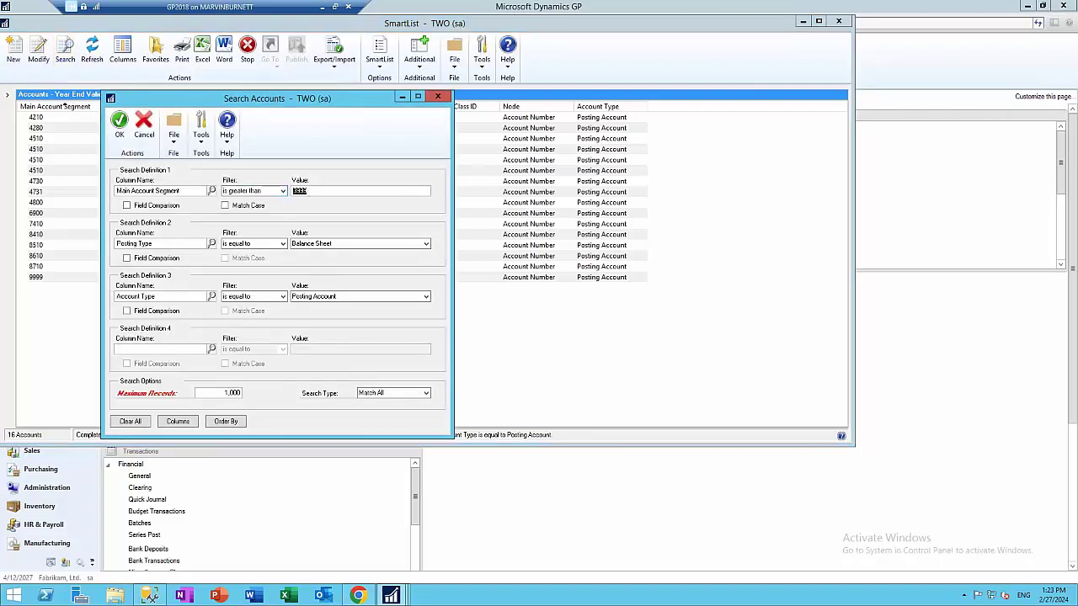
text(4000)
click(284, 191)
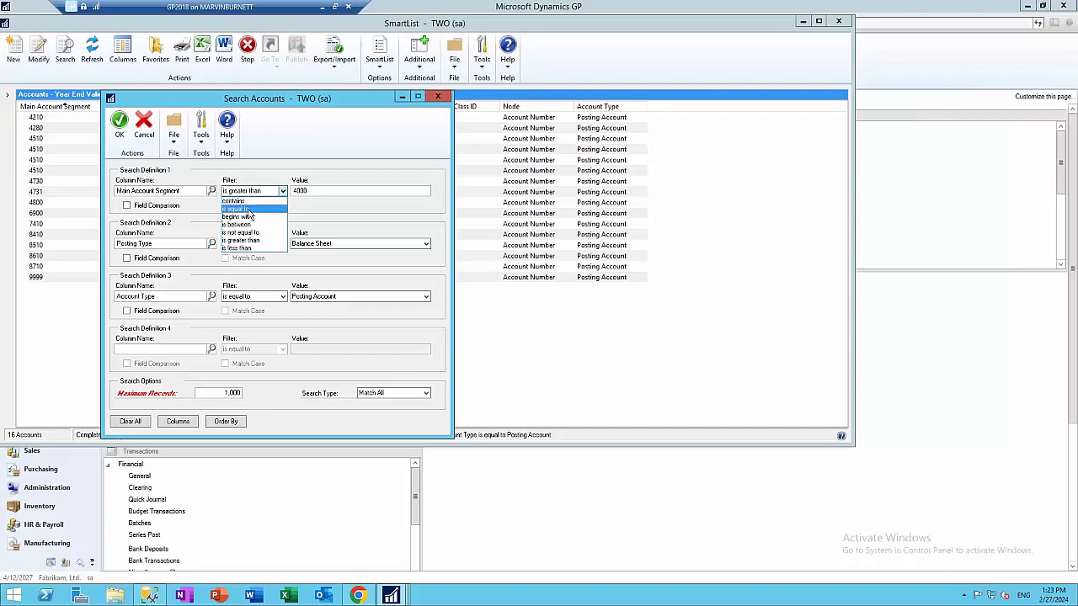
click(251, 249)
click(294, 243)
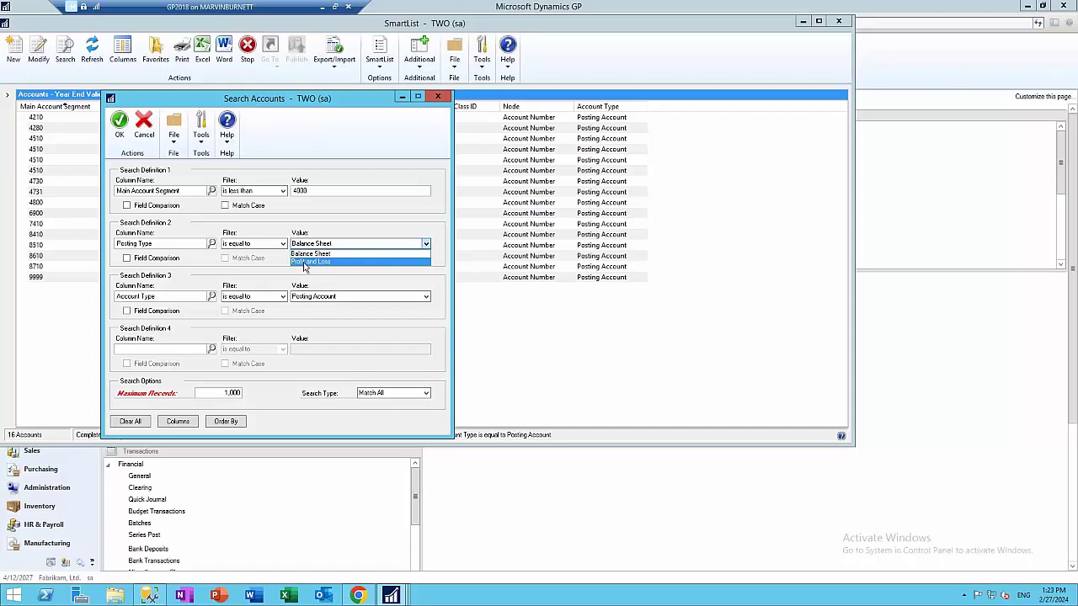
click(307, 262)
click(126, 135)
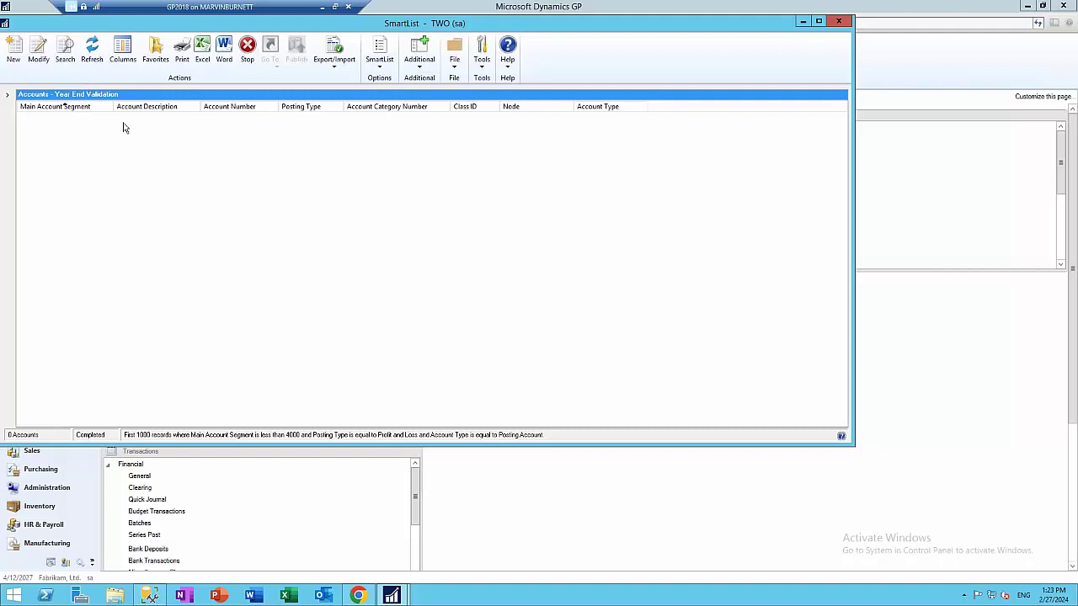
Re-run the search for main segment greater than 3999 with Balance Sheet posting type
click(65, 57)
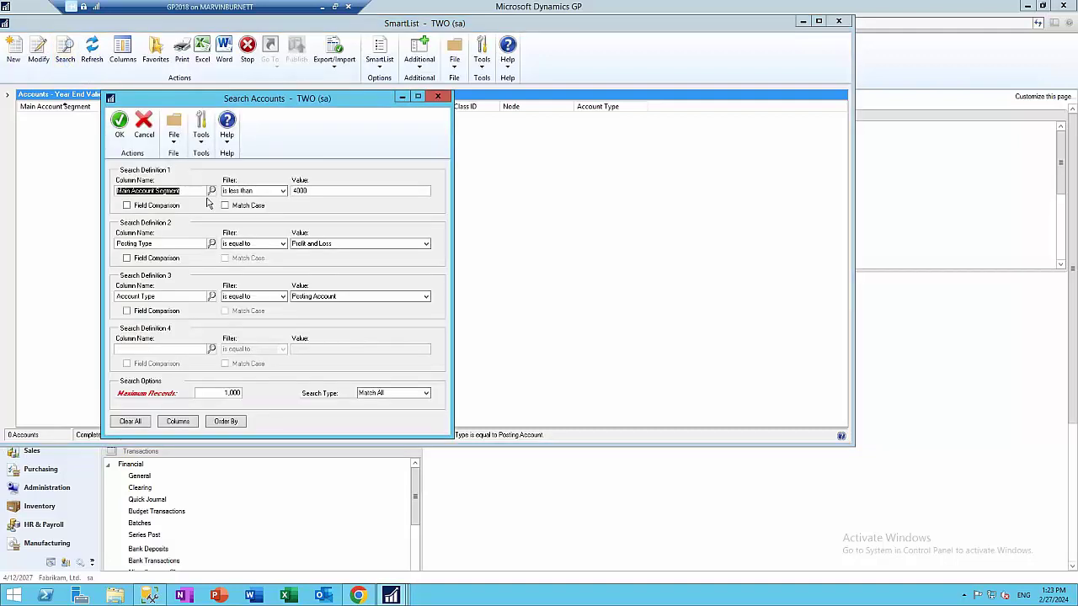
click(279, 194)
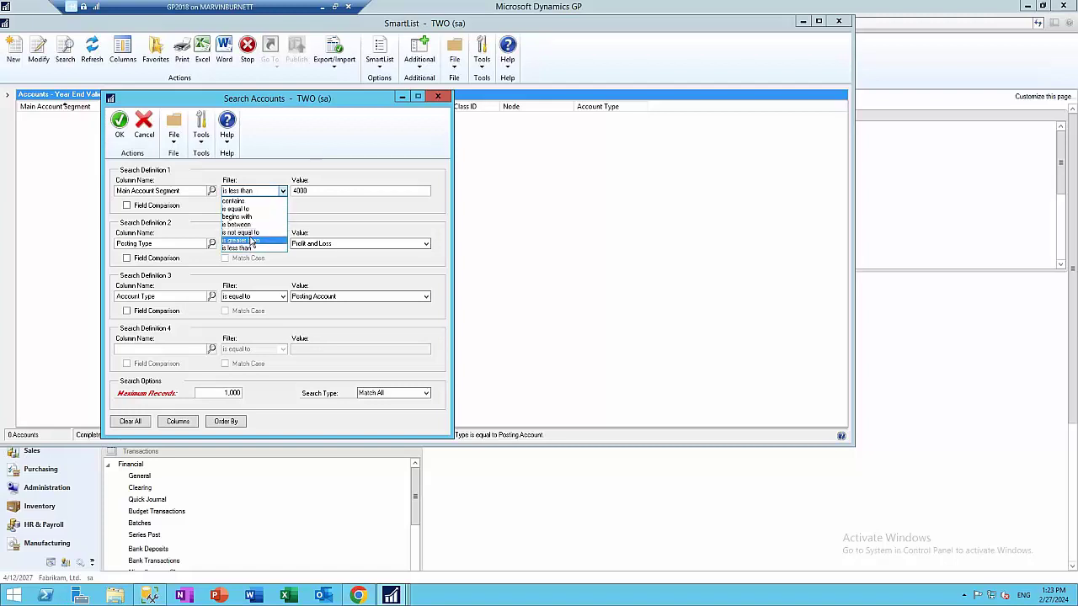
click(244, 239)
click(311, 191)
text(3999)
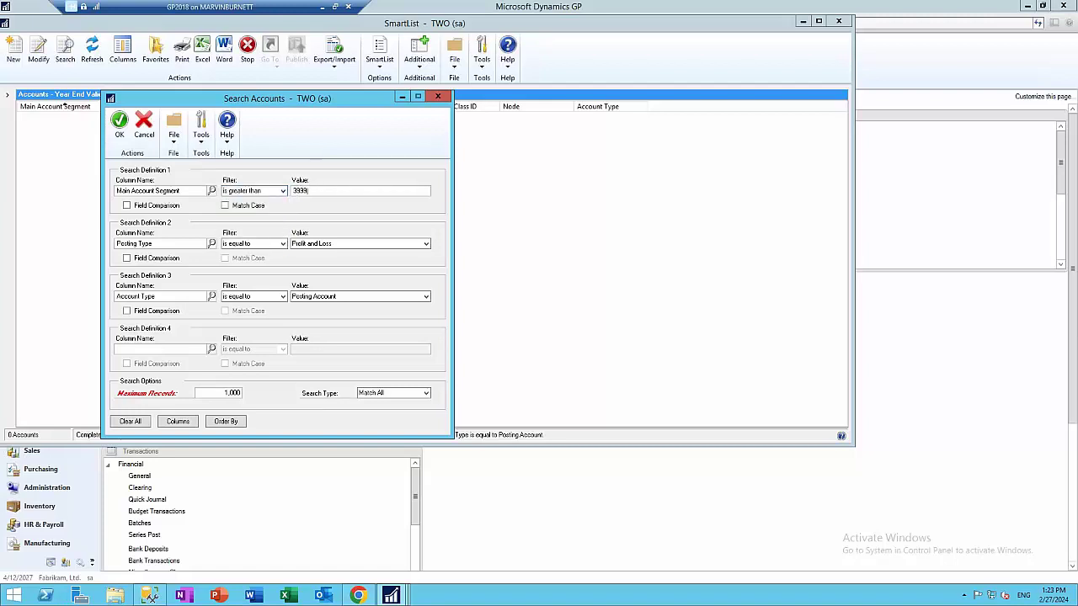
click(319, 249)
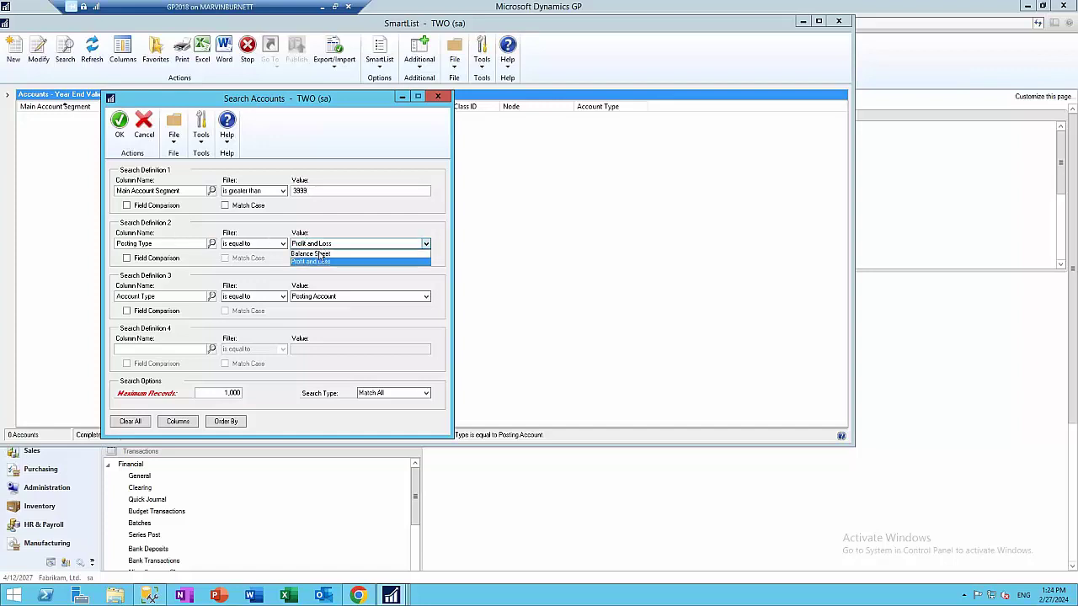
click(317, 262)
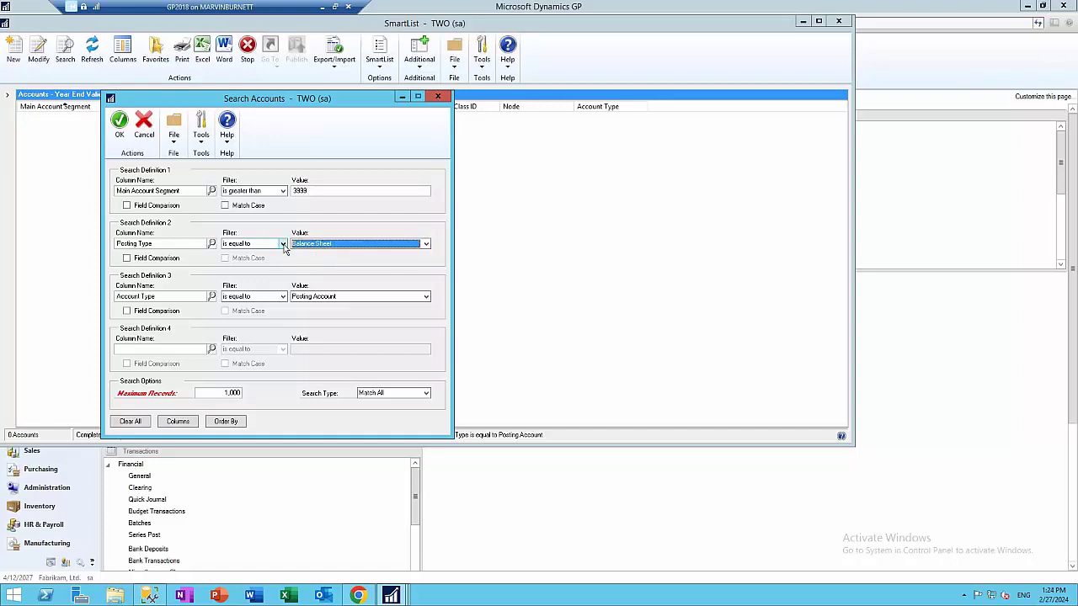
click(119, 124)
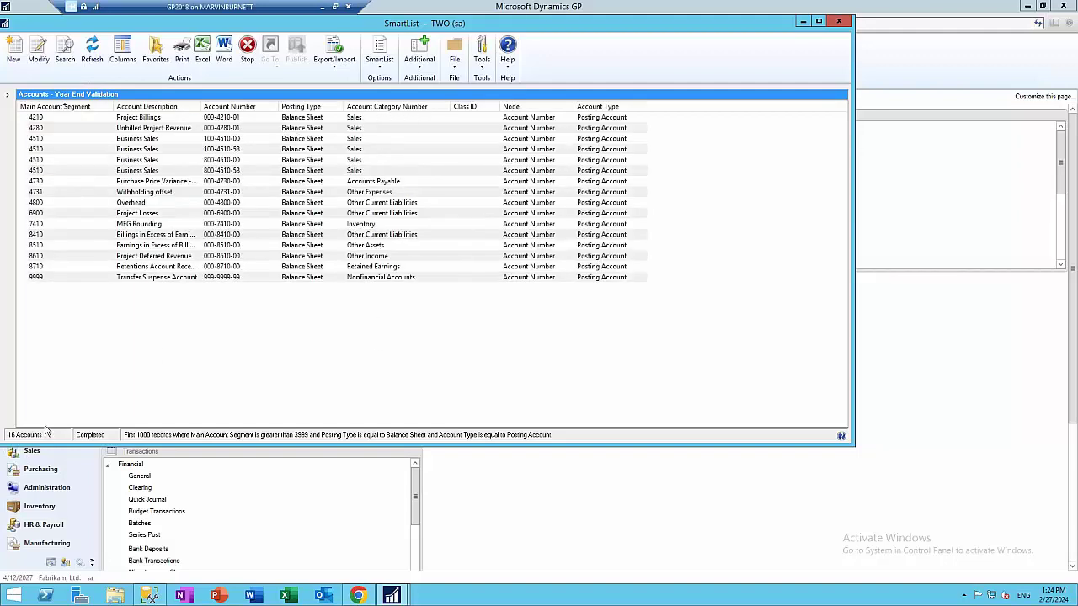
Change account 100-4510-00 Business Sales to Profit and Loss posting type, save, and refresh the list
double_click(148, 140)
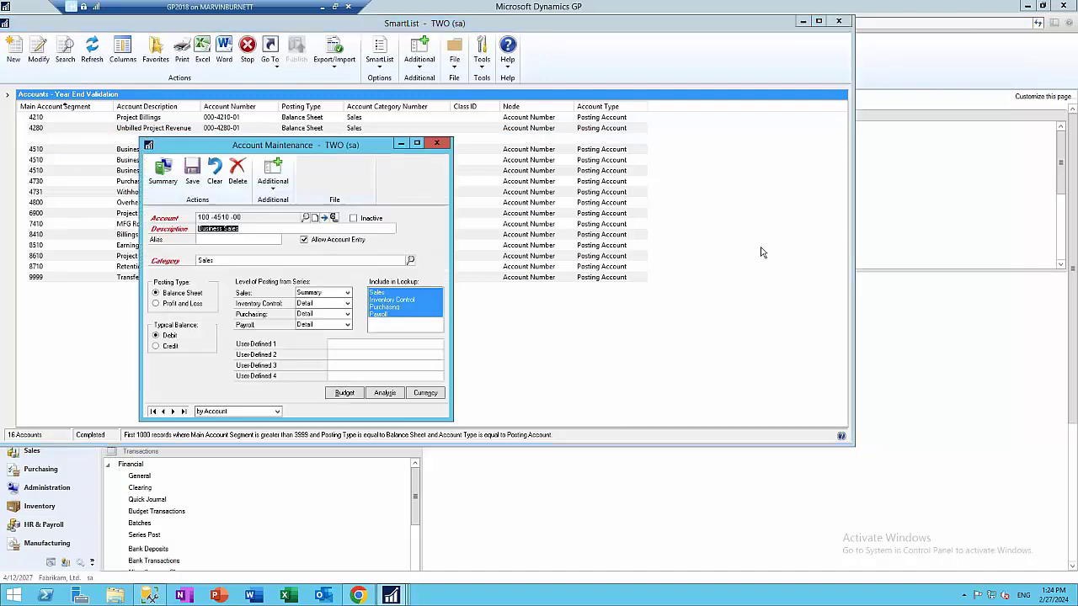
click(177, 305)
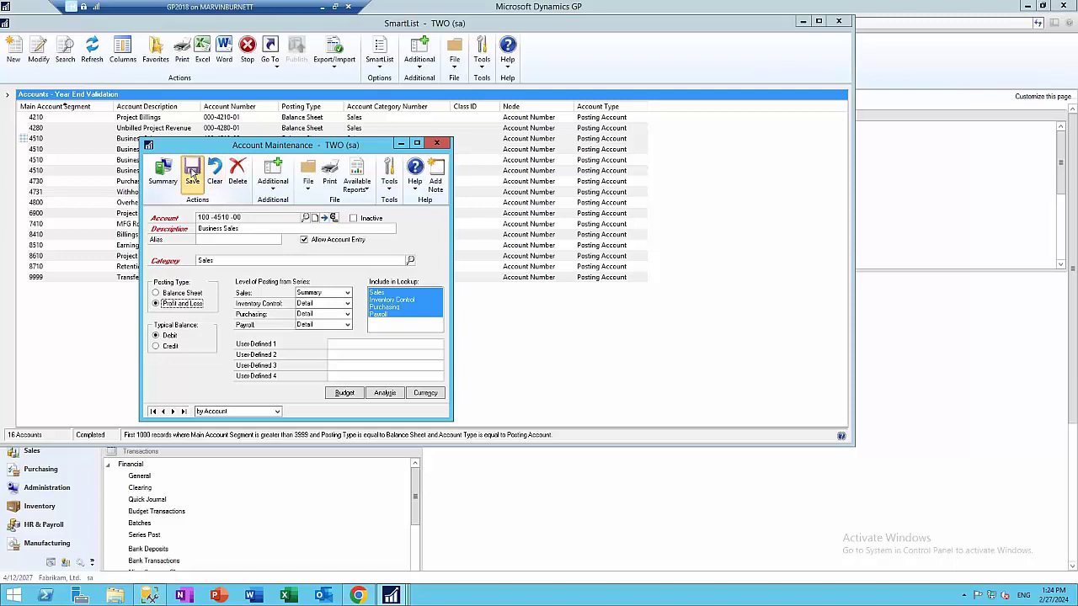
click(192, 173)
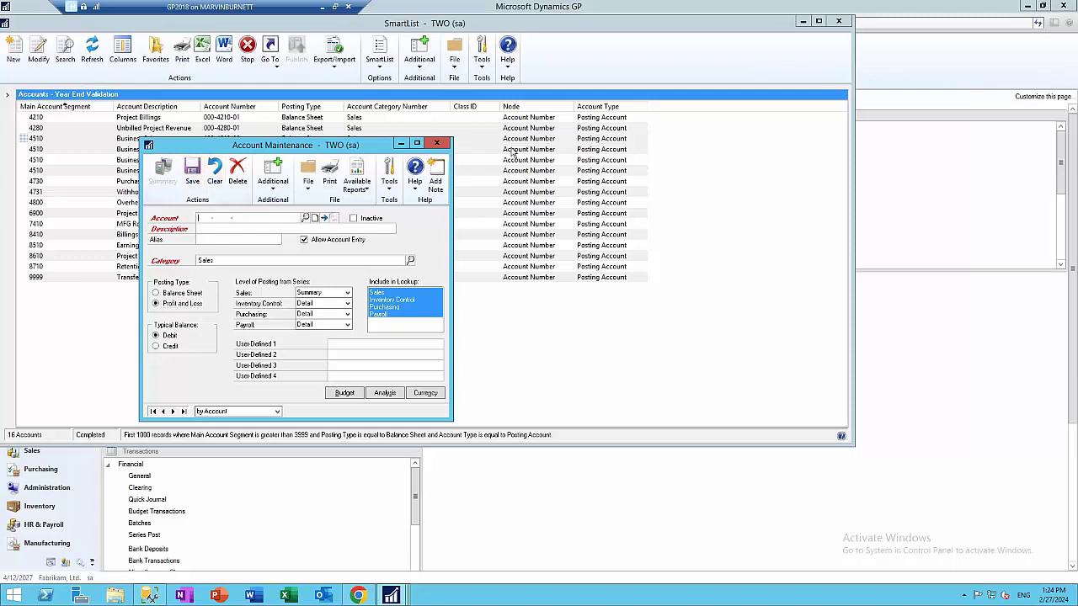
click(436, 143)
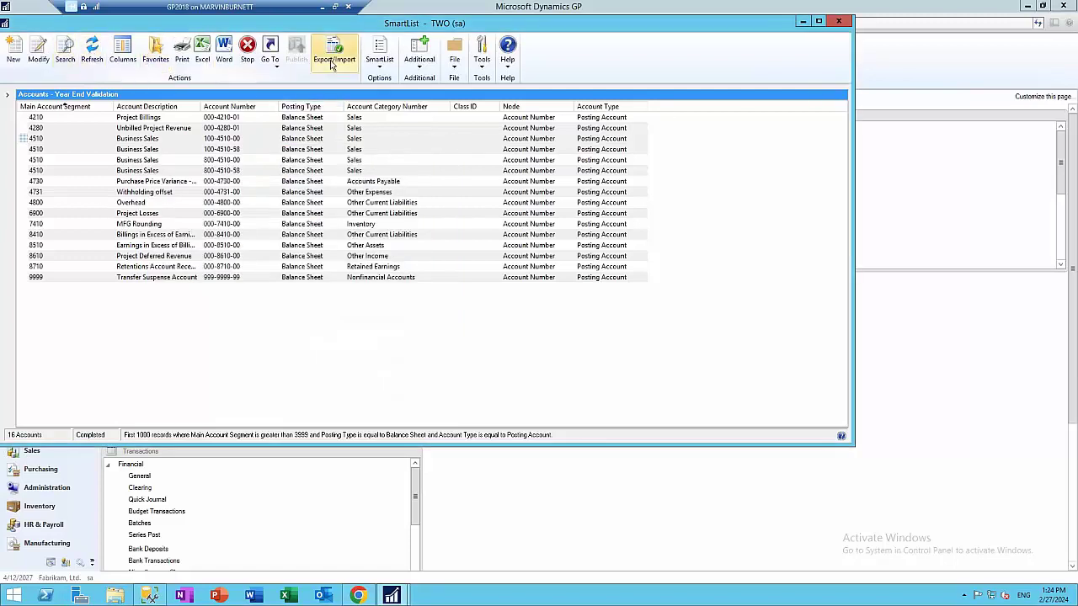
click(91, 50)
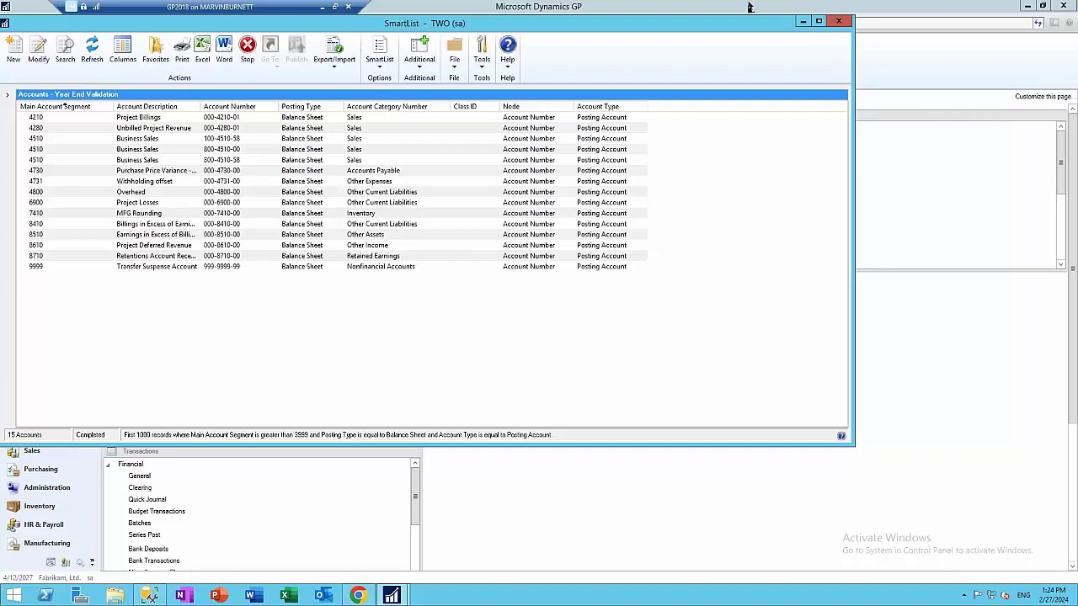
From the Sales page, load the saved AARON statement in Print Receivables Statements
click(837, 22)
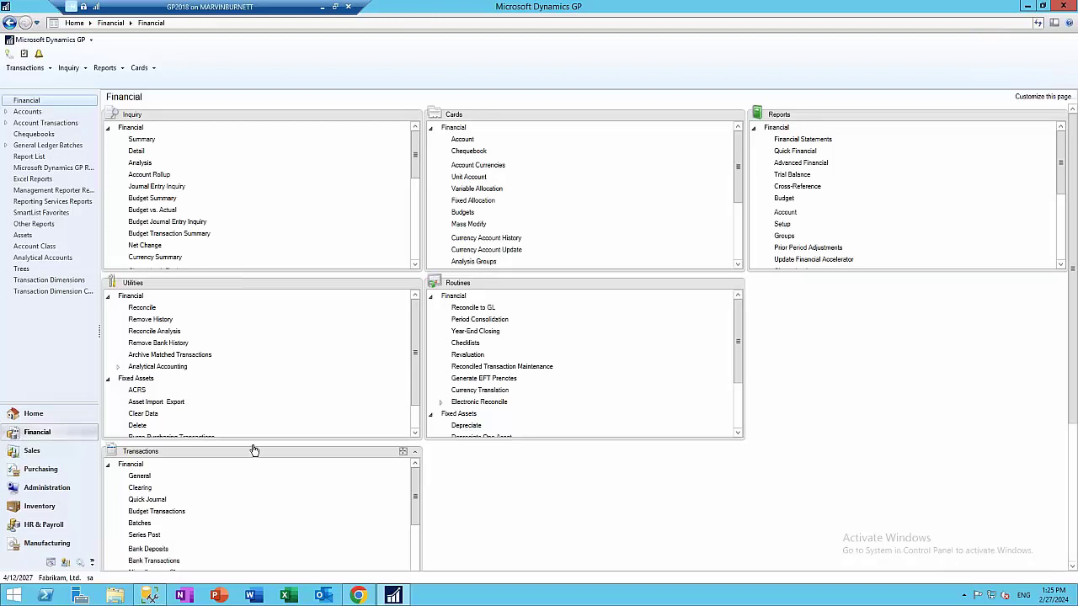
click(42, 452)
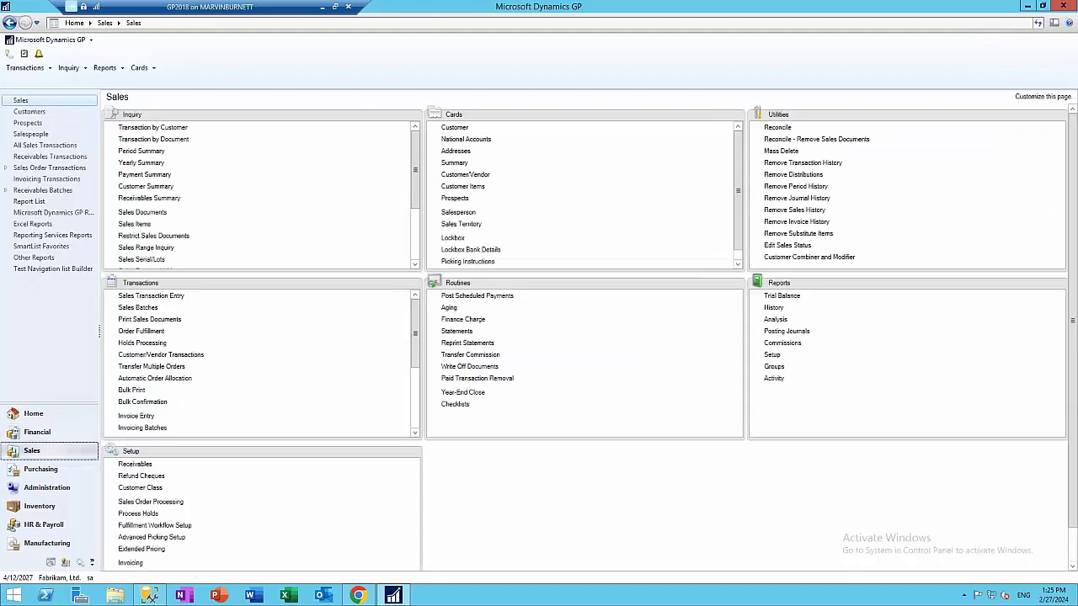
click(455, 333)
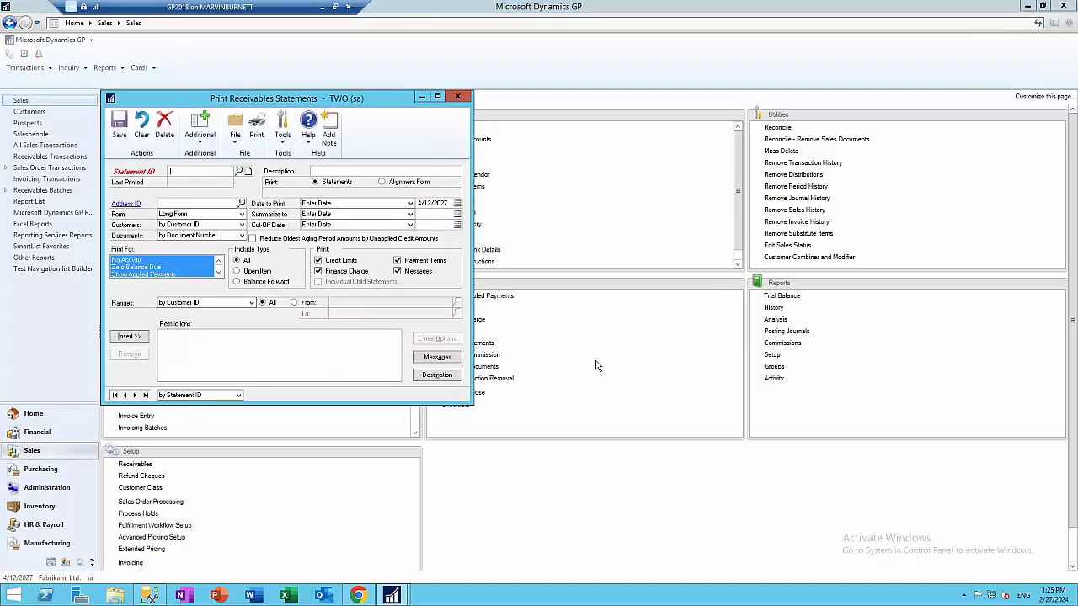
click(240, 171)
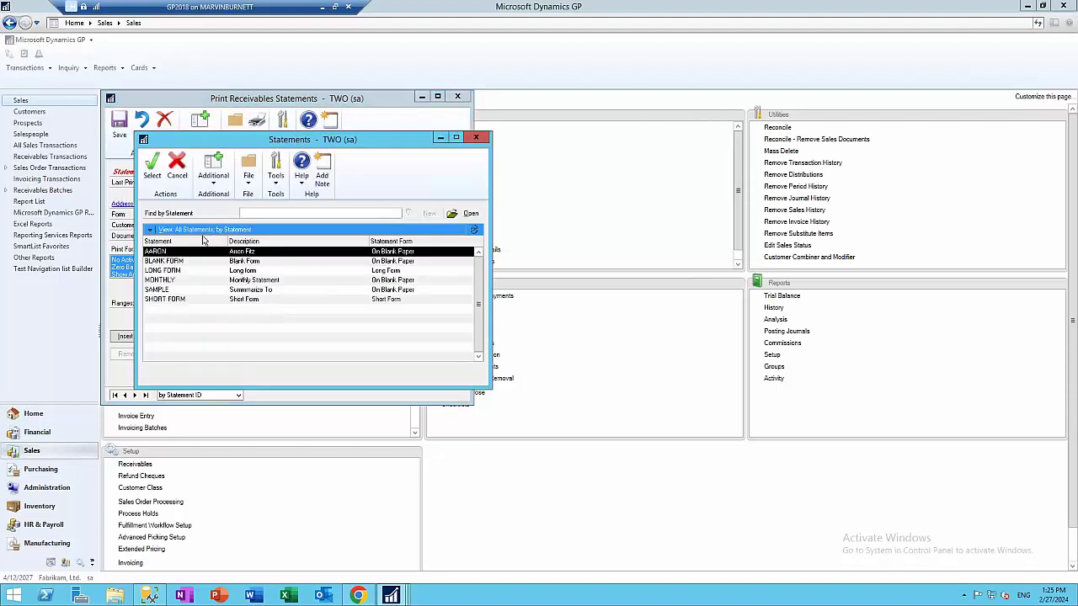
click(165, 281)
click(168, 252)
double_click(287, 252)
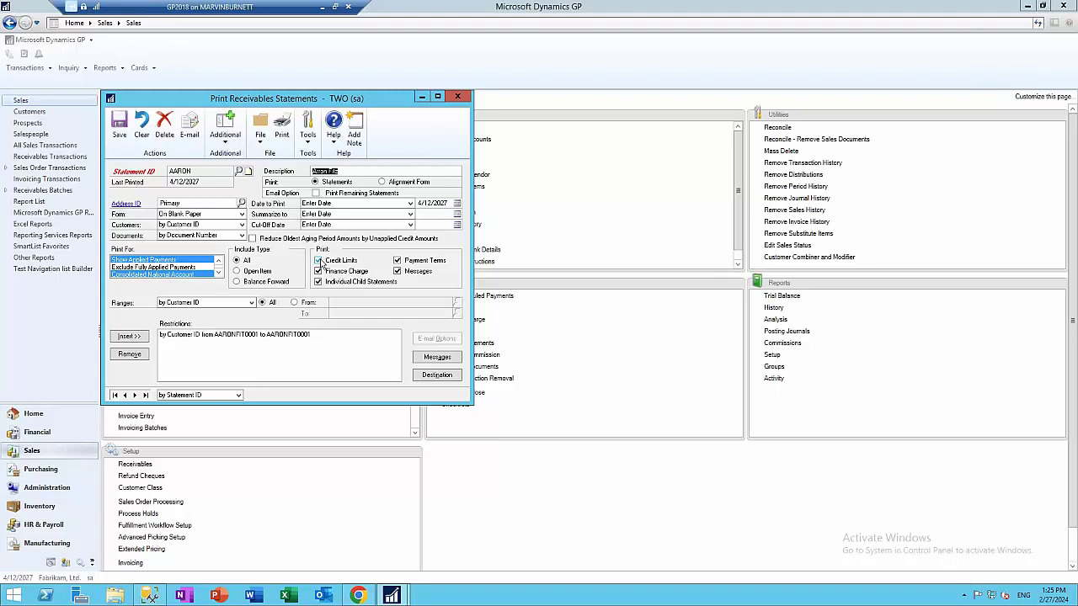
Try Print For choices Current Period Balance, Past Due, Credit Balance, Current Paid-In-Full and No Activity
click(218, 274)
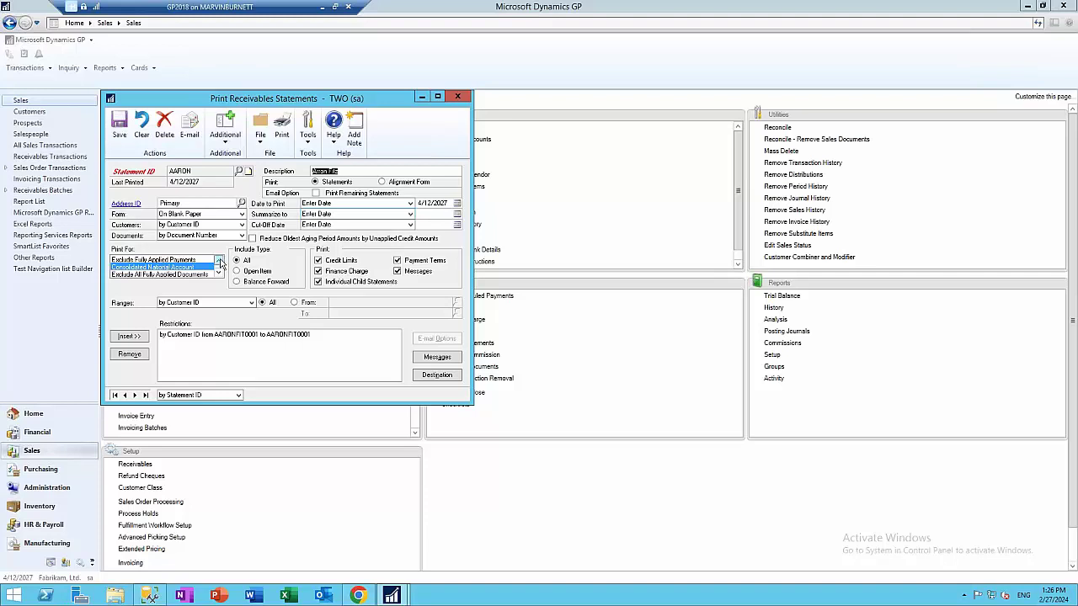
click(218, 272)
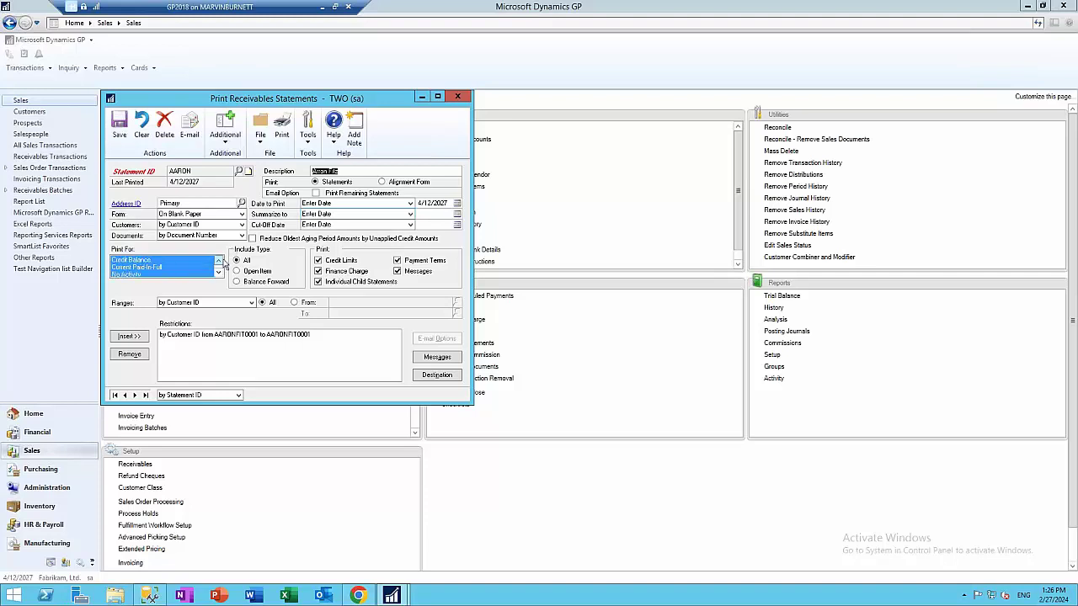
click(218, 260)
click(218, 260)
click(129, 261)
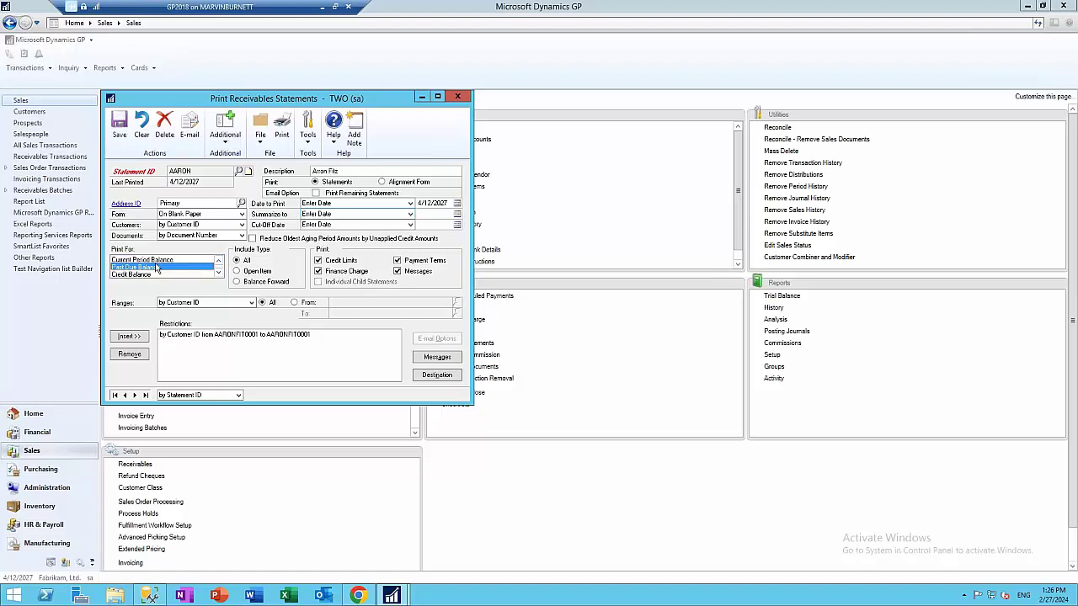
drag(133, 263, 142, 276)
click(220, 276)
click(220, 276)
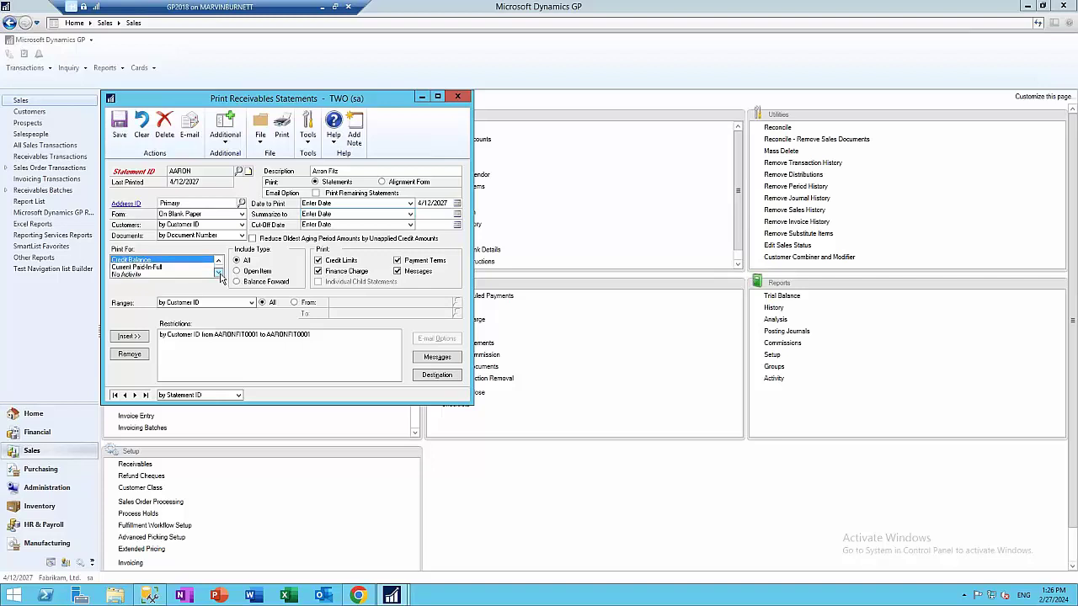
click(160, 267)
click(159, 266)
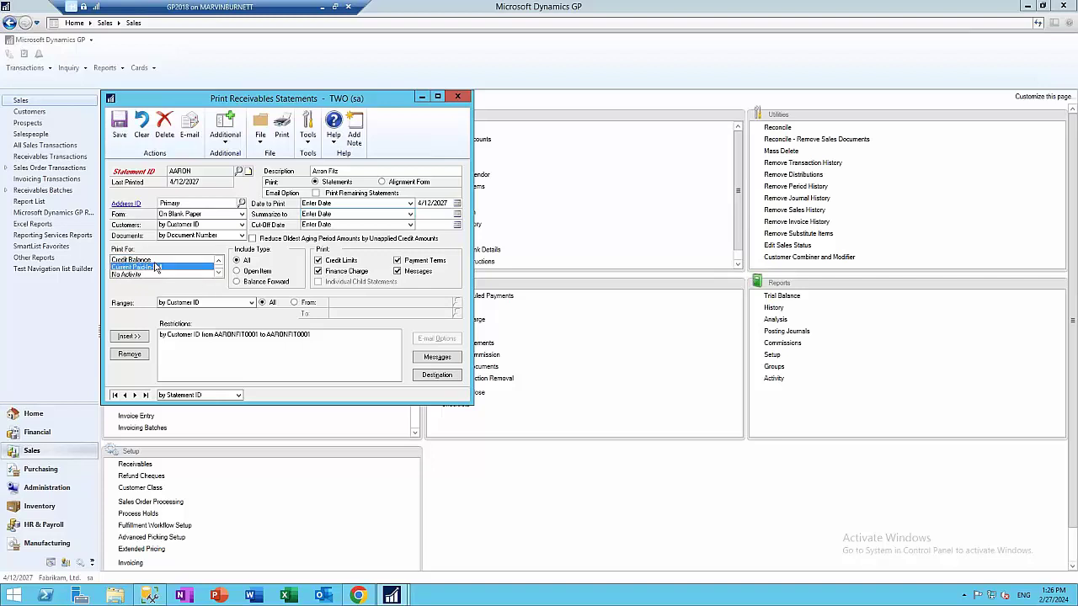
click(157, 267)
click(151, 276)
click(218, 276)
click(218, 277)
click(218, 276)
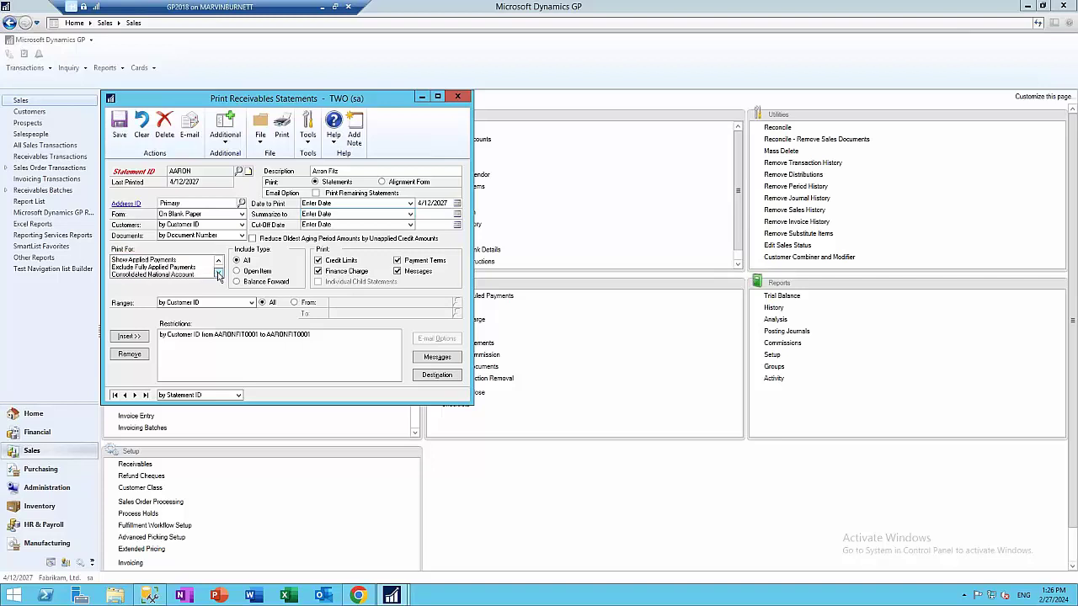
Select Consolidated National Account, Exclude All Fully Applied Documents and Exclude Fully Applied Payments as Print For options
click(178, 275)
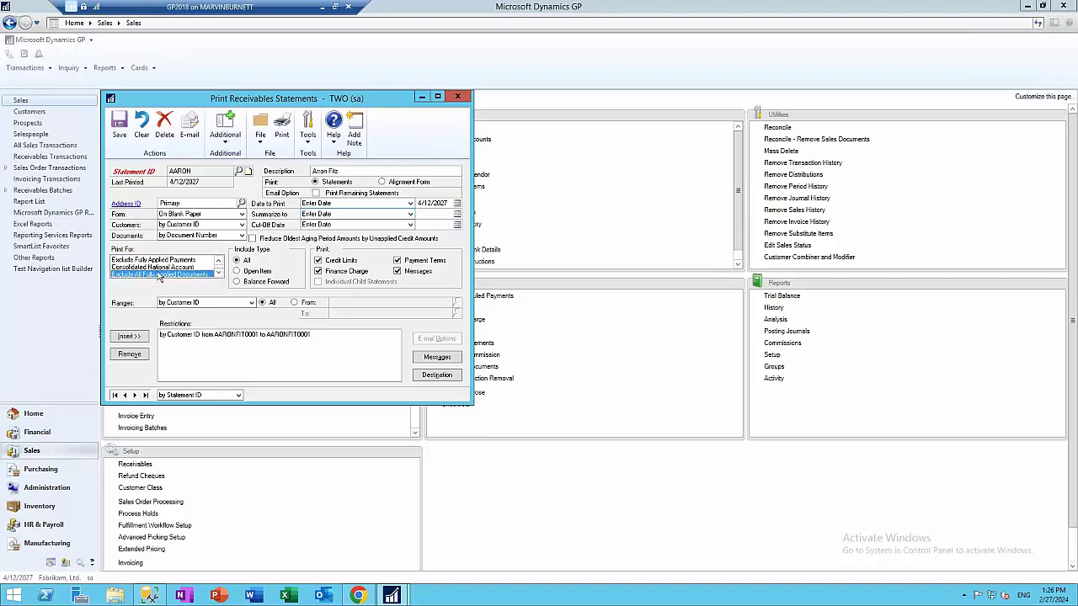
click(173, 266)
click(168, 259)
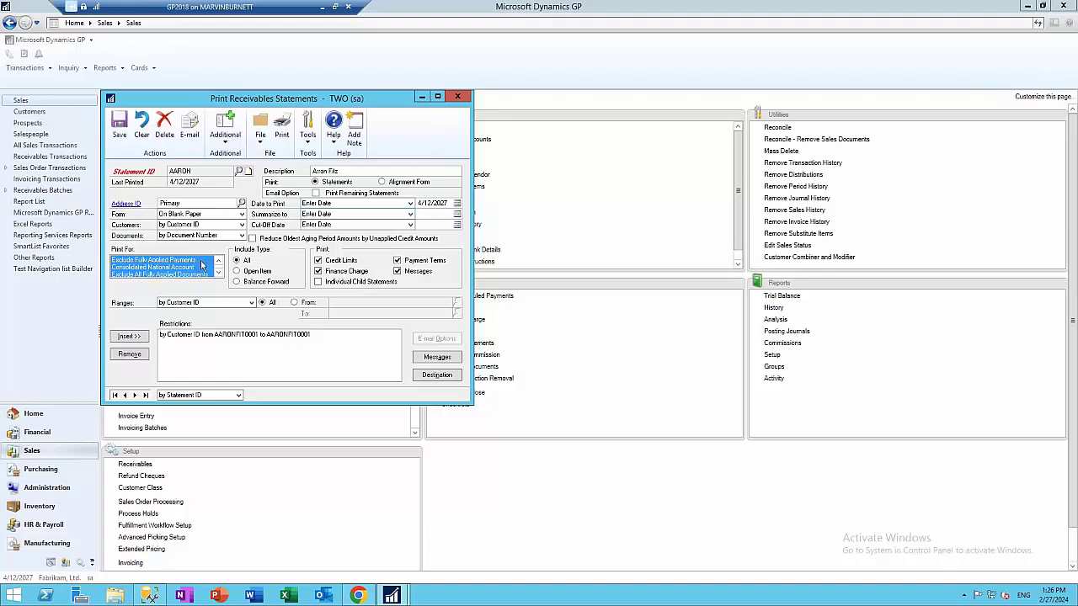
click(189, 277)
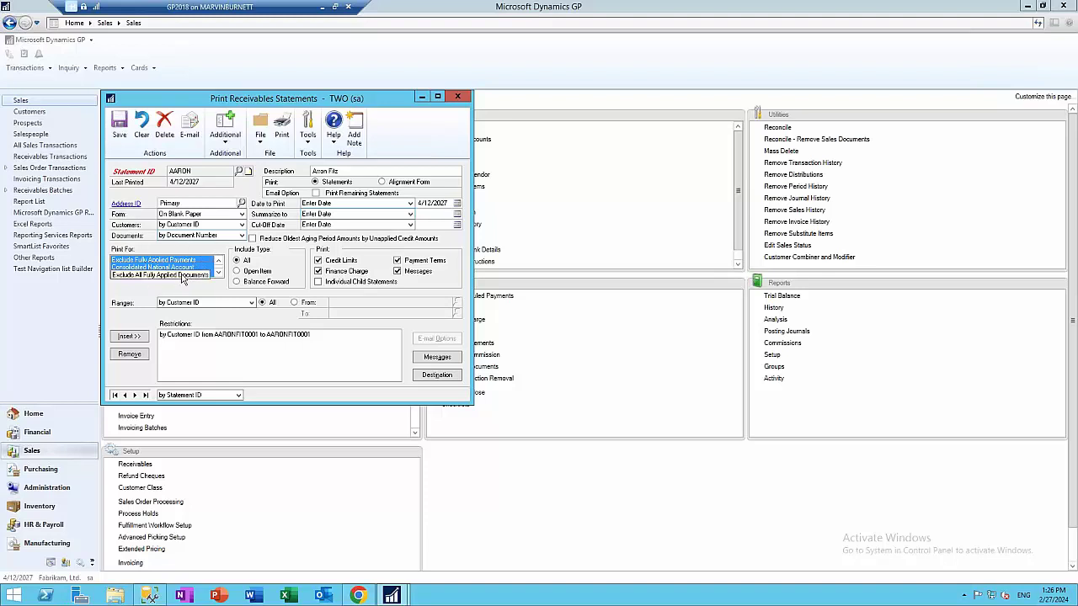
click(168, 282)
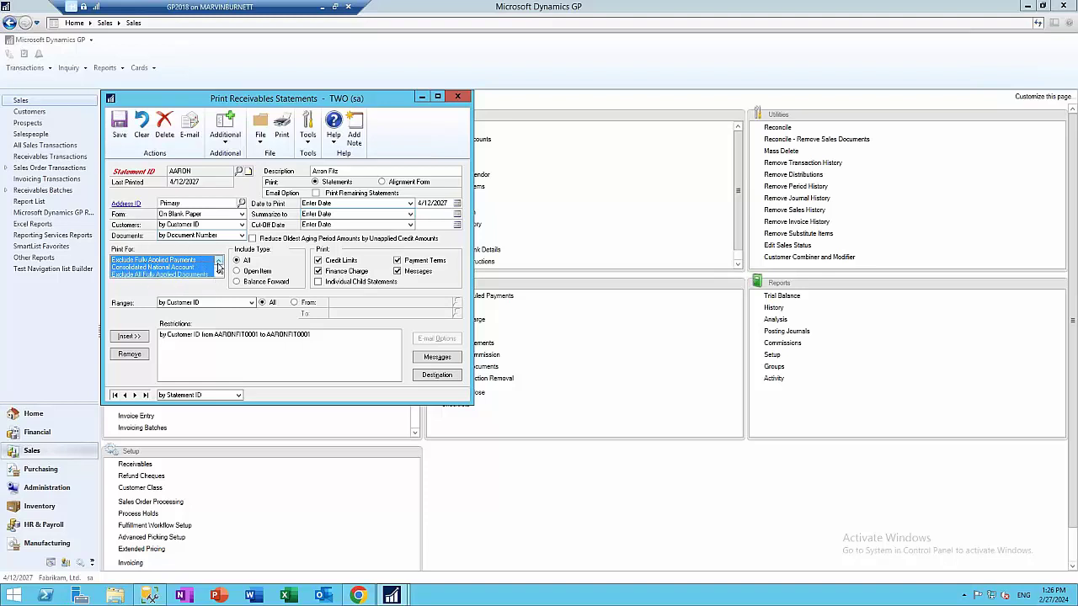
click(218, 261)
click(218, 261)
click(218, 261)
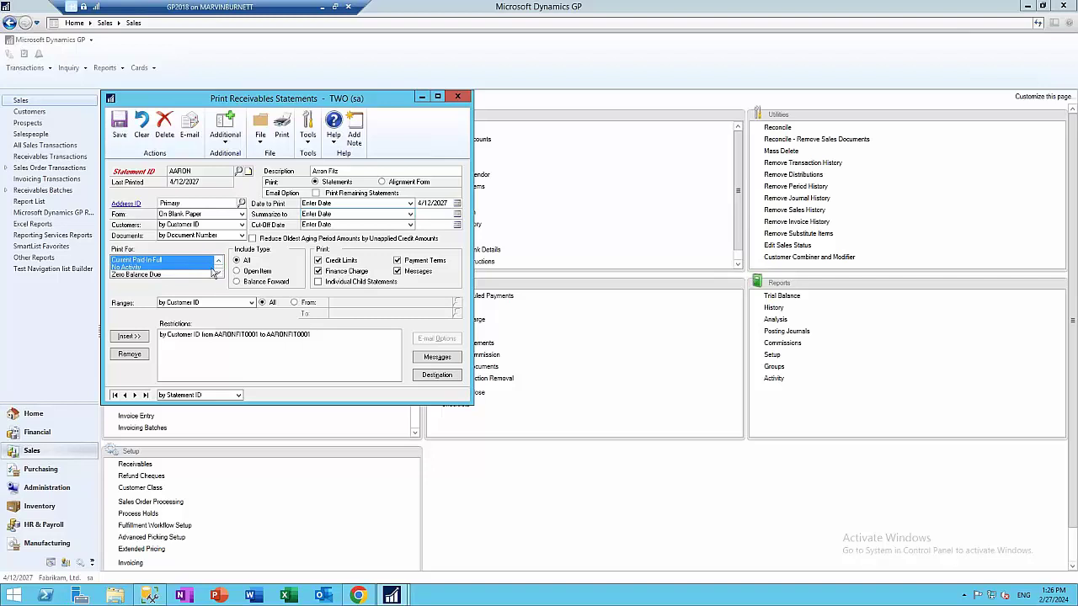
Save the AARON options, print the statement to screen, review the 3-page report, then close it
click(282, 126)
click(523, 331)
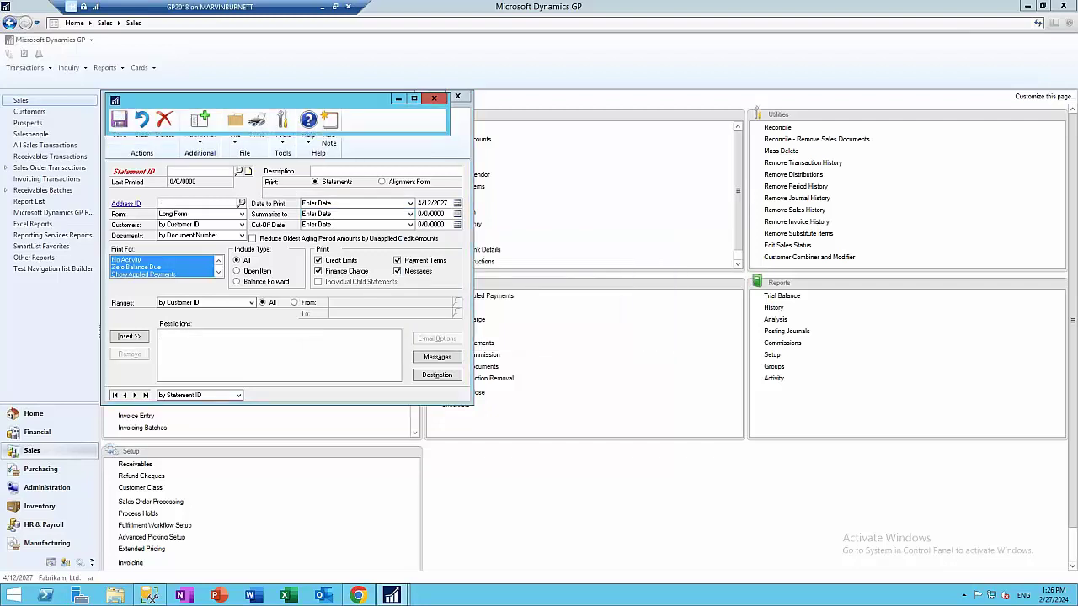
scroll(493, 289, down, 15)
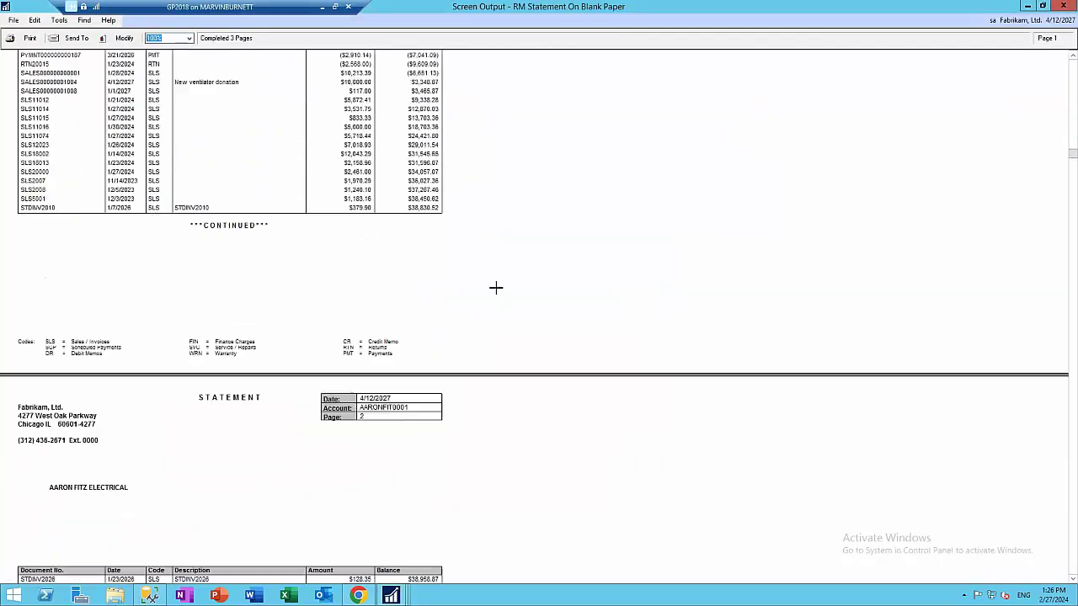
scroll(493, 297, down, 8)
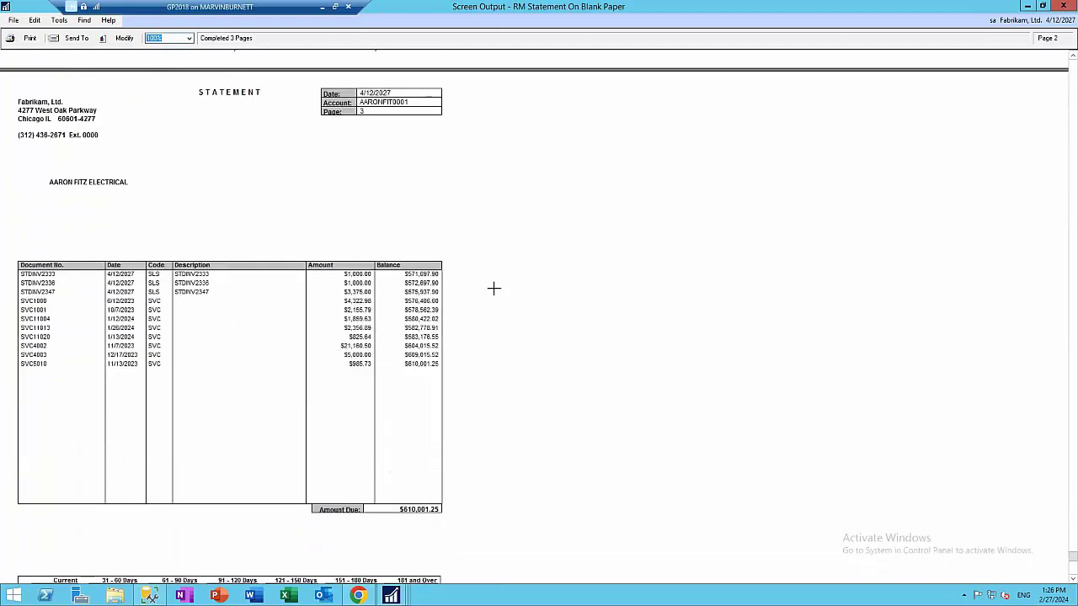
scroll(492, 289, up, 7)
scroll(491, 290, up, 20)
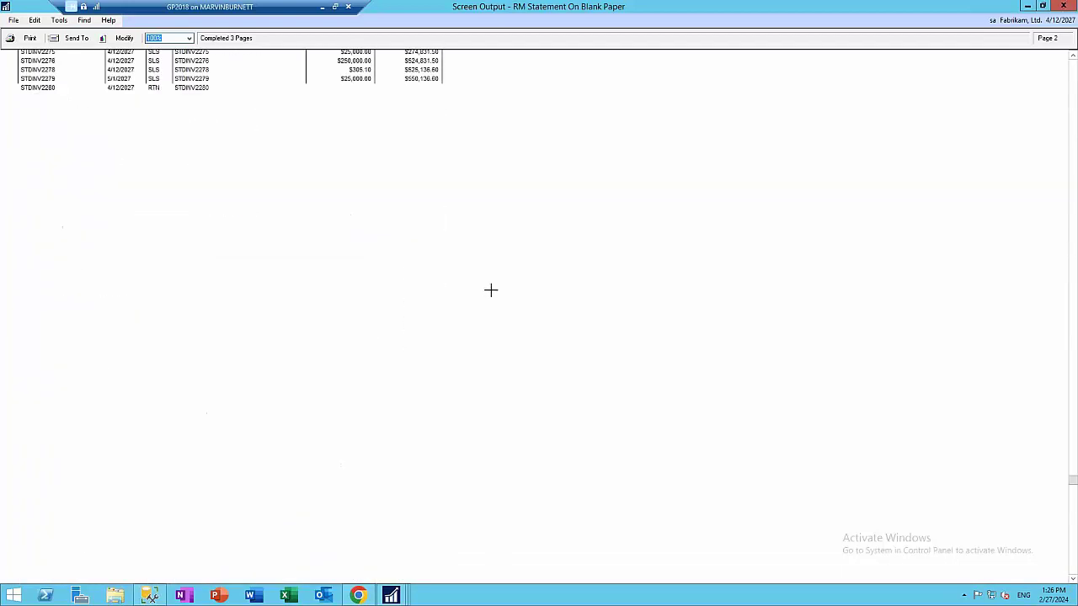
scroll(491, 290, up, 6)
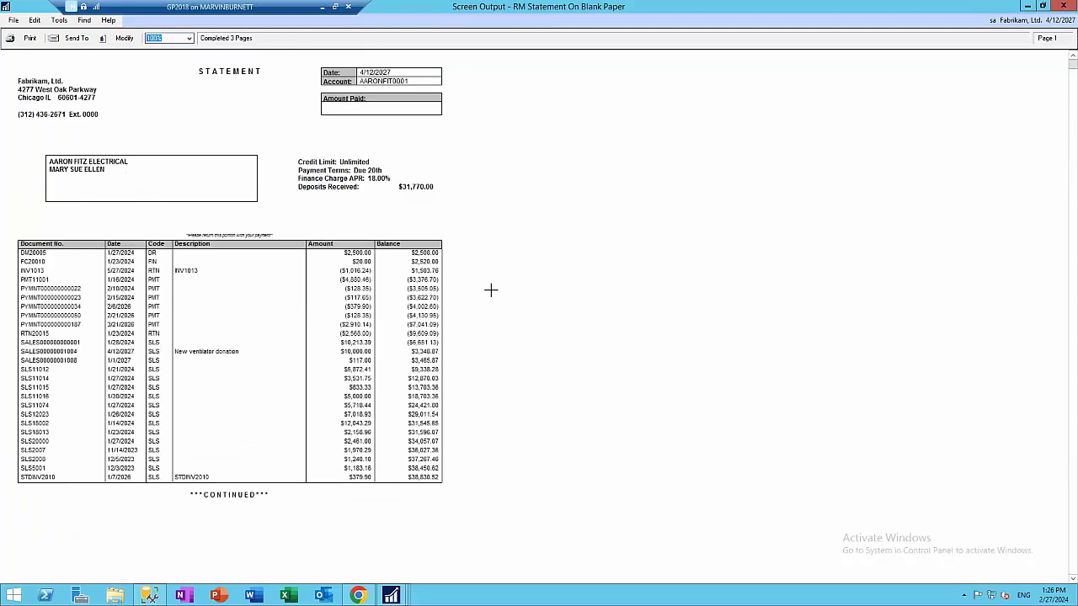
click(1064, 8)
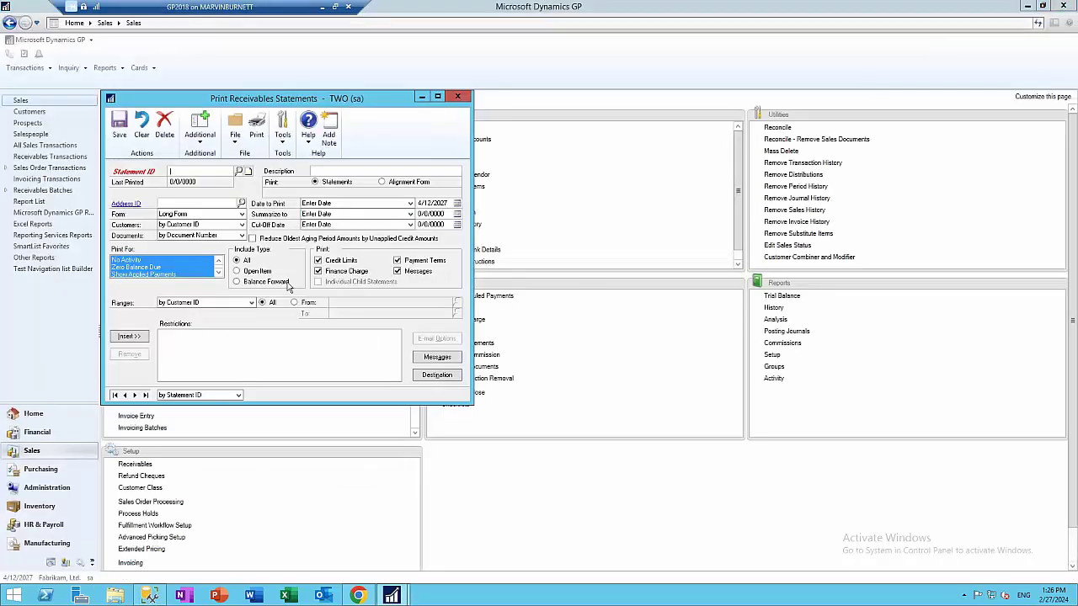
Pick AARON from the Statement ID lookup to reload its settings
click(239, 172)
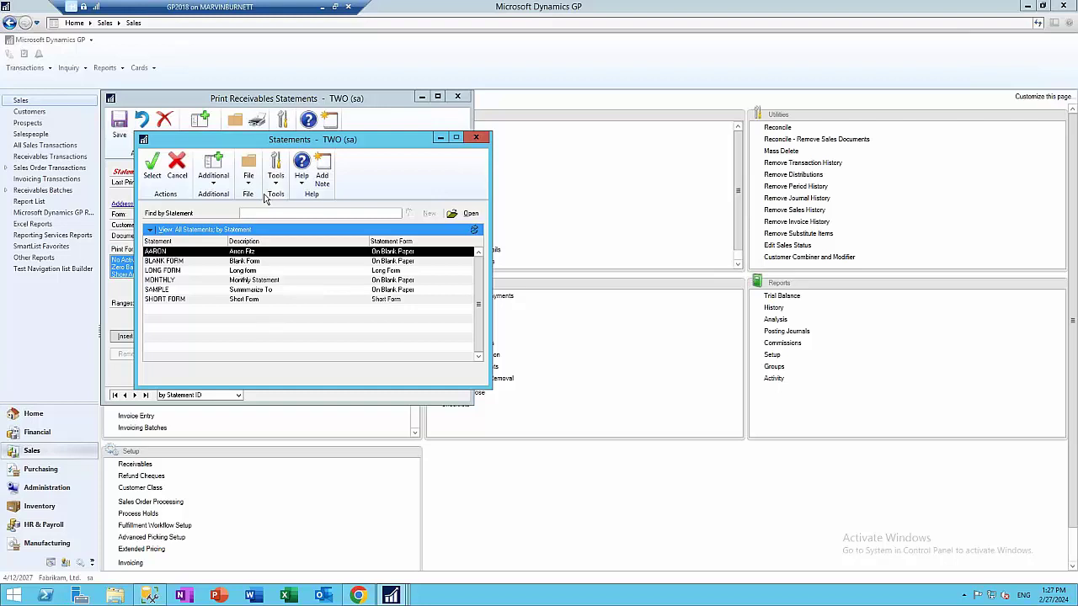
double_click(211, 253)
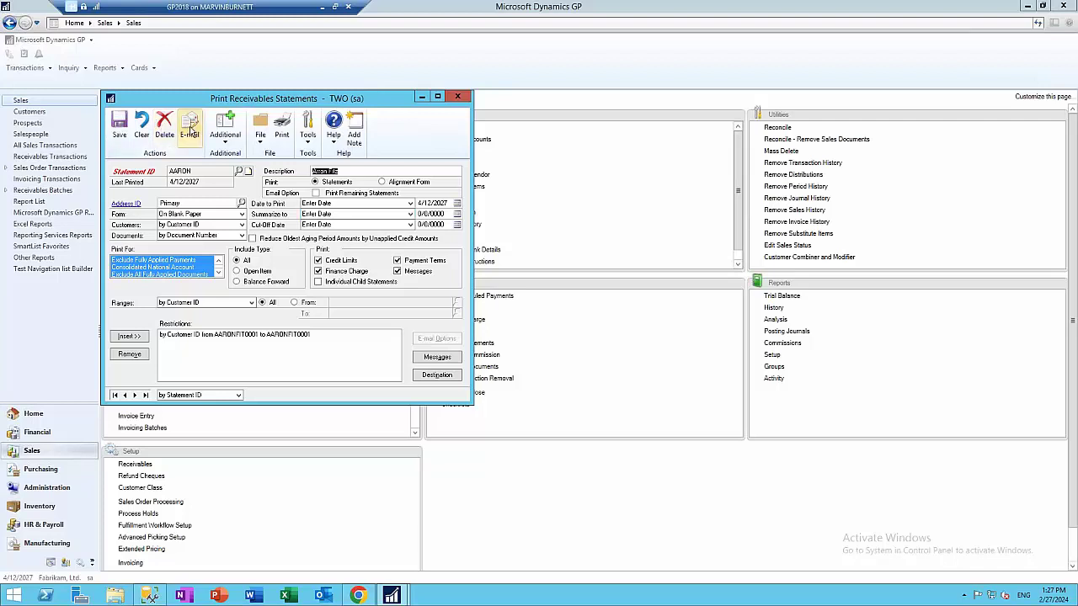
E-mail the AARON statement, signing in with the mail account's password, then close the report
click(195, 135)
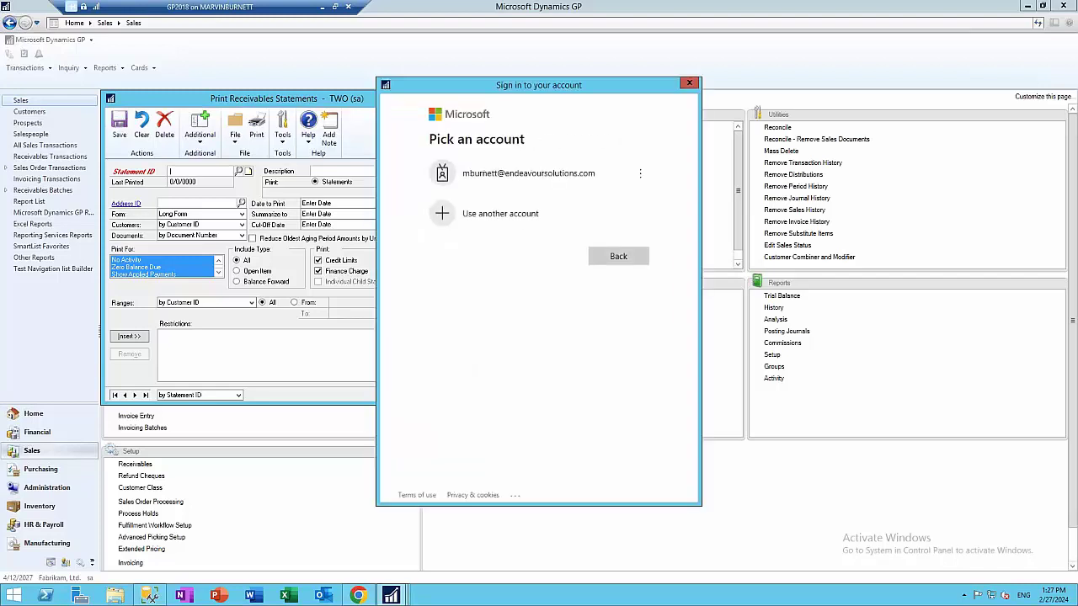
click(561, 187)
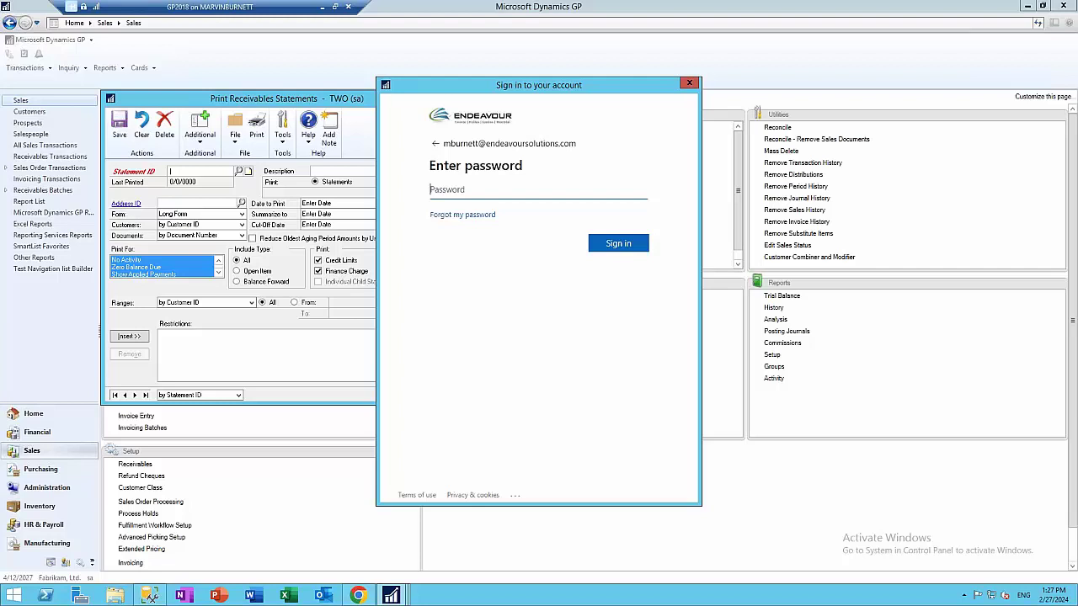
text(************)
key(Return)
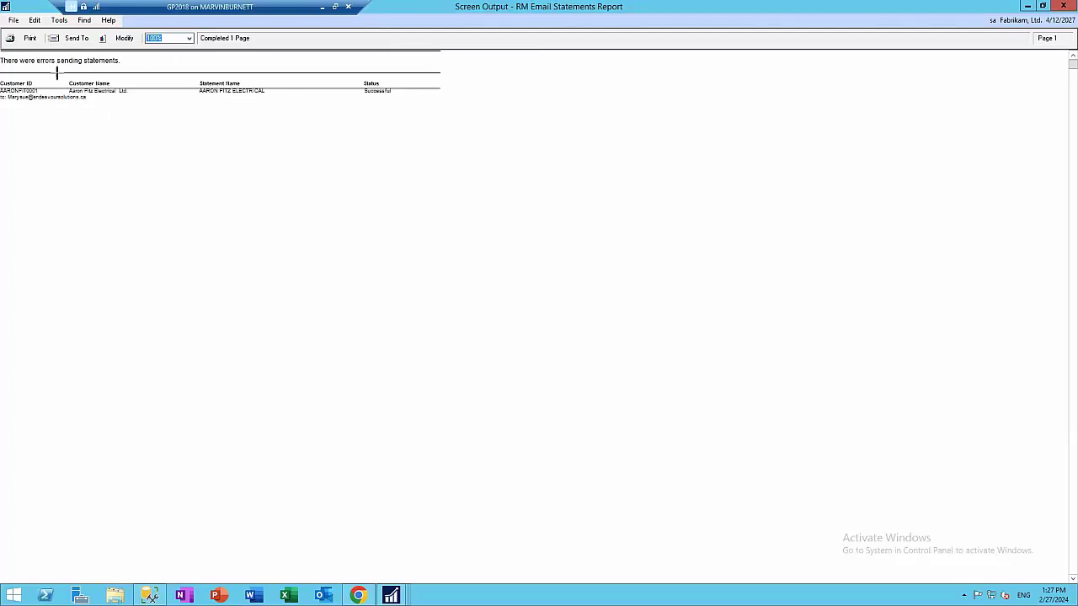
click(1057, 10)
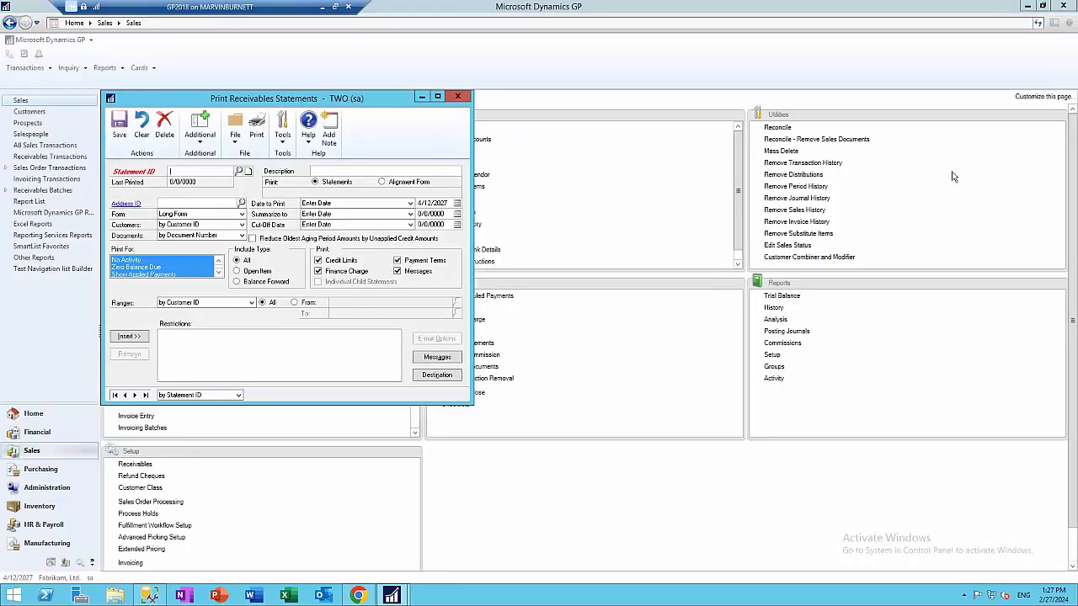
Close Print Receivables Statements and read Outlook's Undeliverable report for the statement e-mail
click(454, 98)
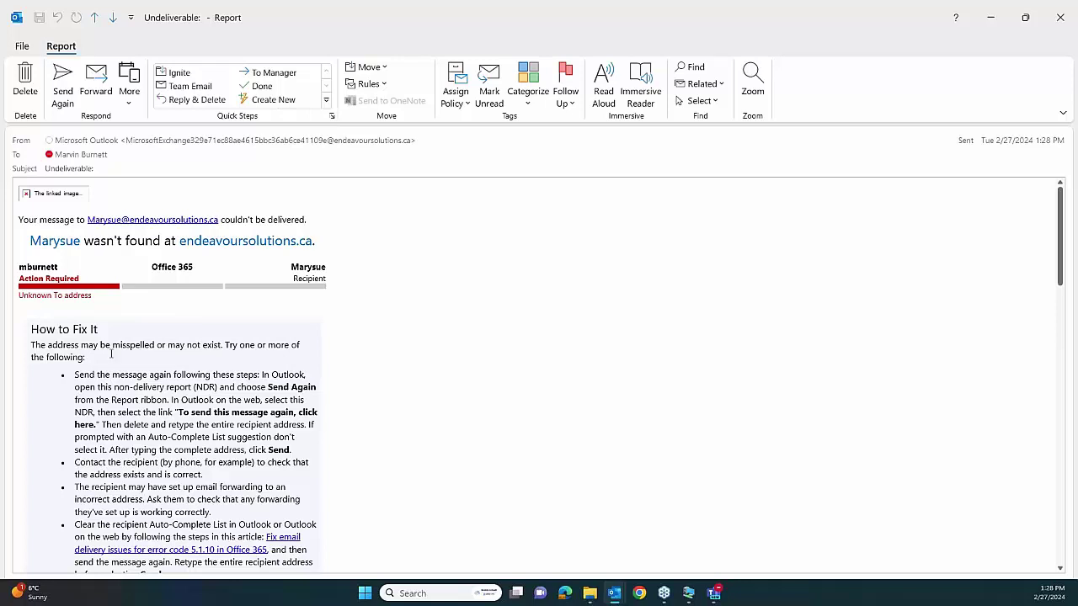
scroll(111, 354, down, 3)
scroll(79, 324, up, 2)
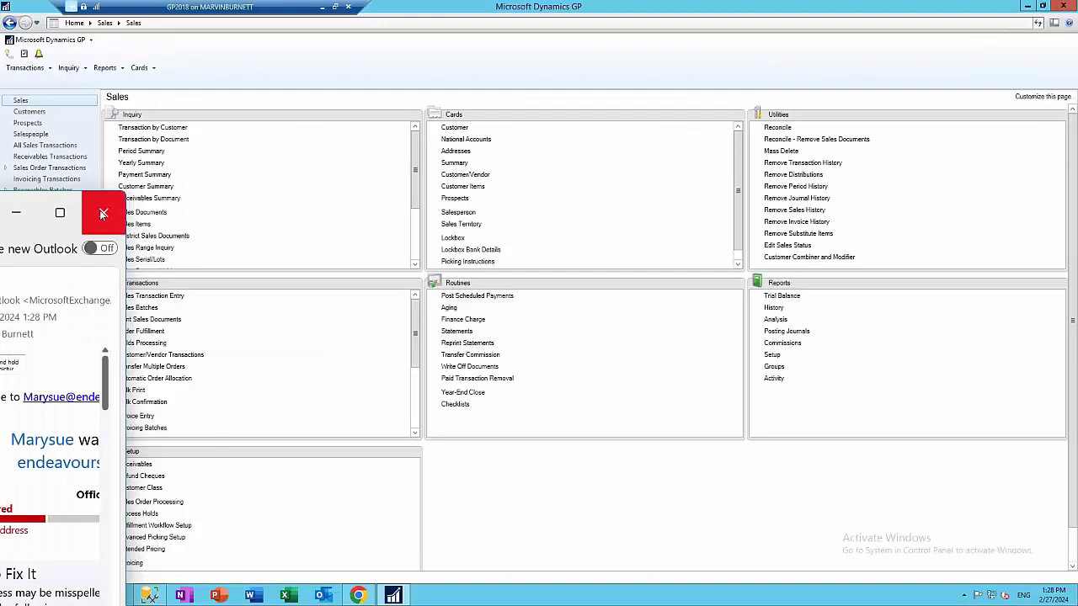
Close the undeliverable message and open the Aaron Fitz Electrical Ltd customer card
click(104, 213)
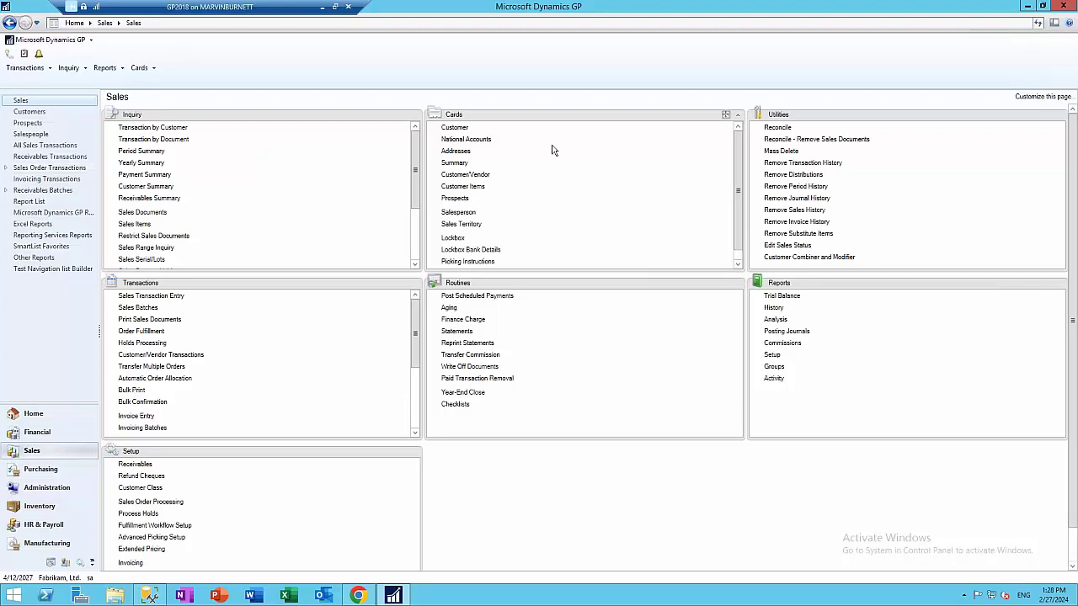
click(454, 128)
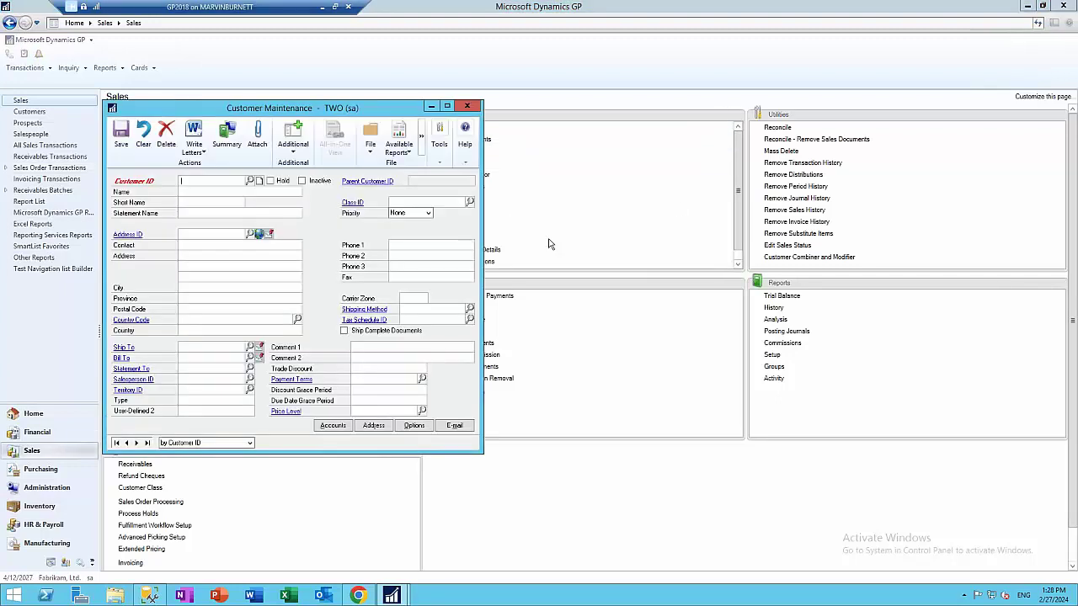
text(aar)
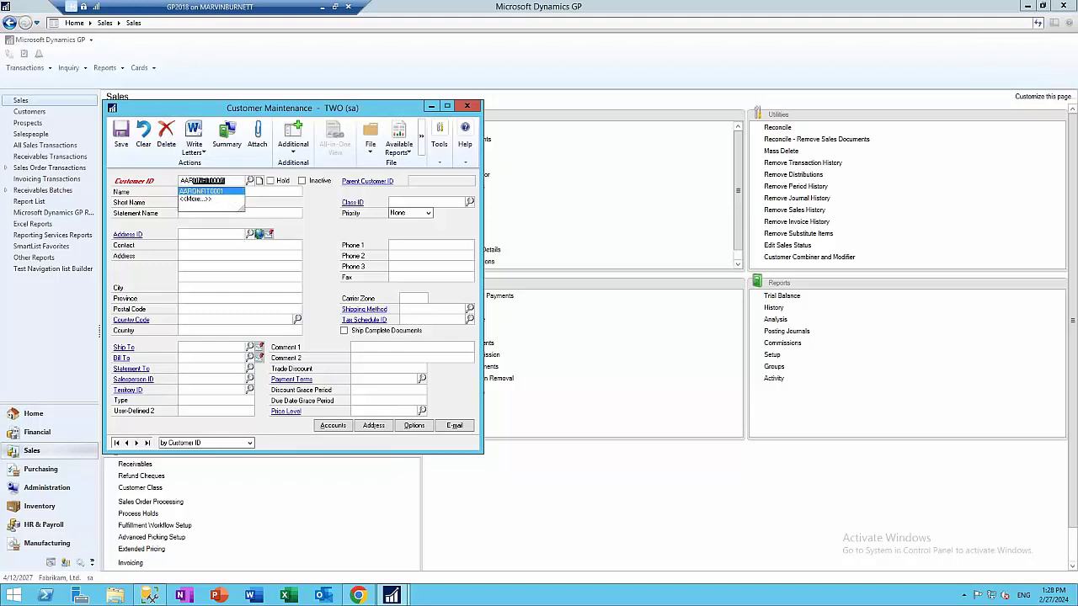
key(Tab)
Review the customer's Internet Information e-mail addresses and its e-mail options for attachments
click(260, 235)
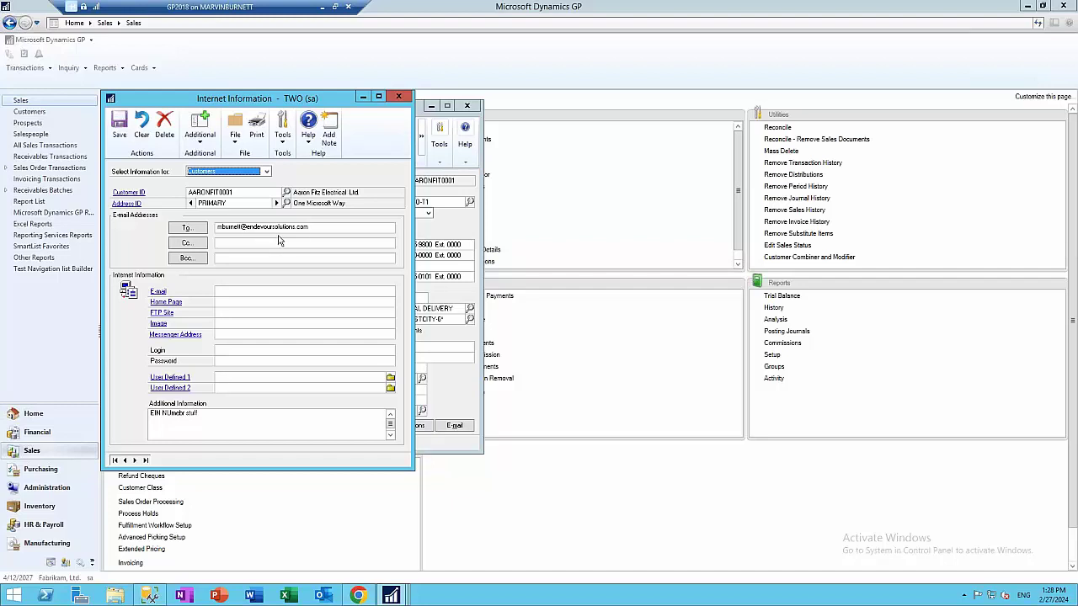
click(394, 96)
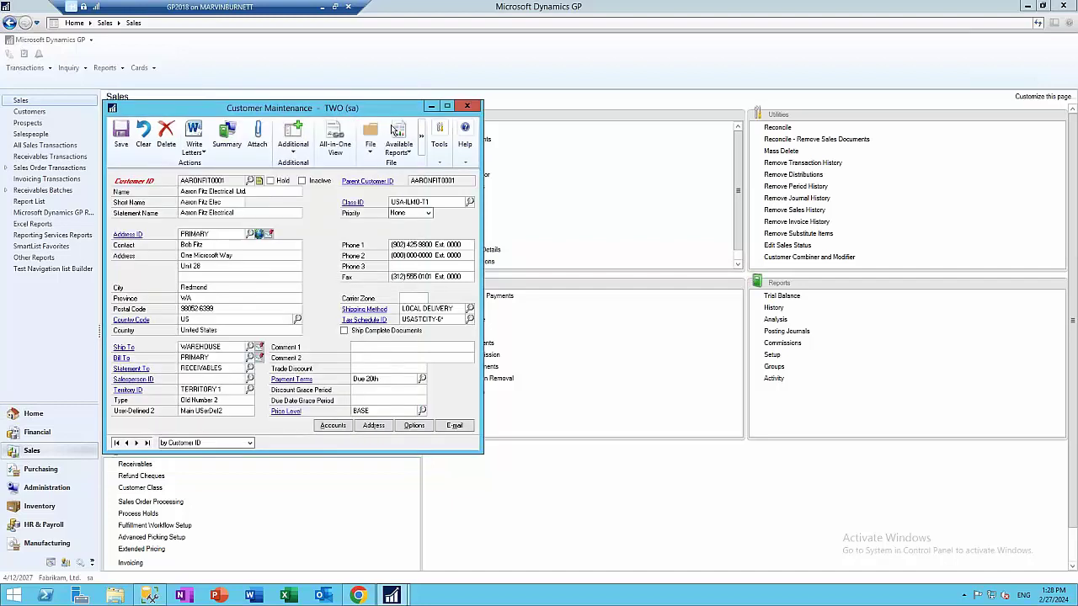
click(453, 425)
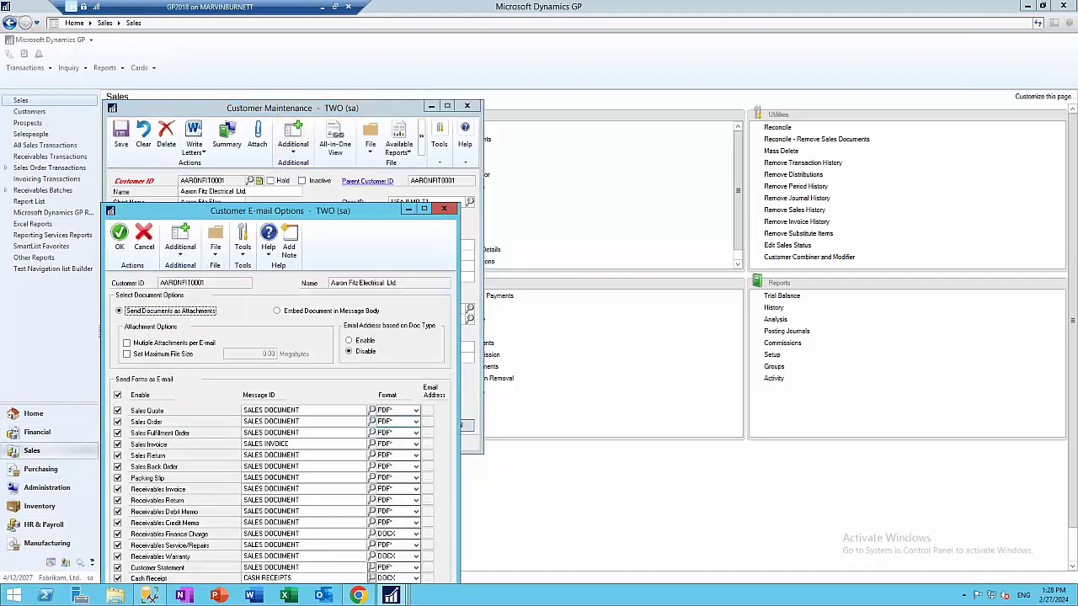
drag(376, 212, 596, 128)
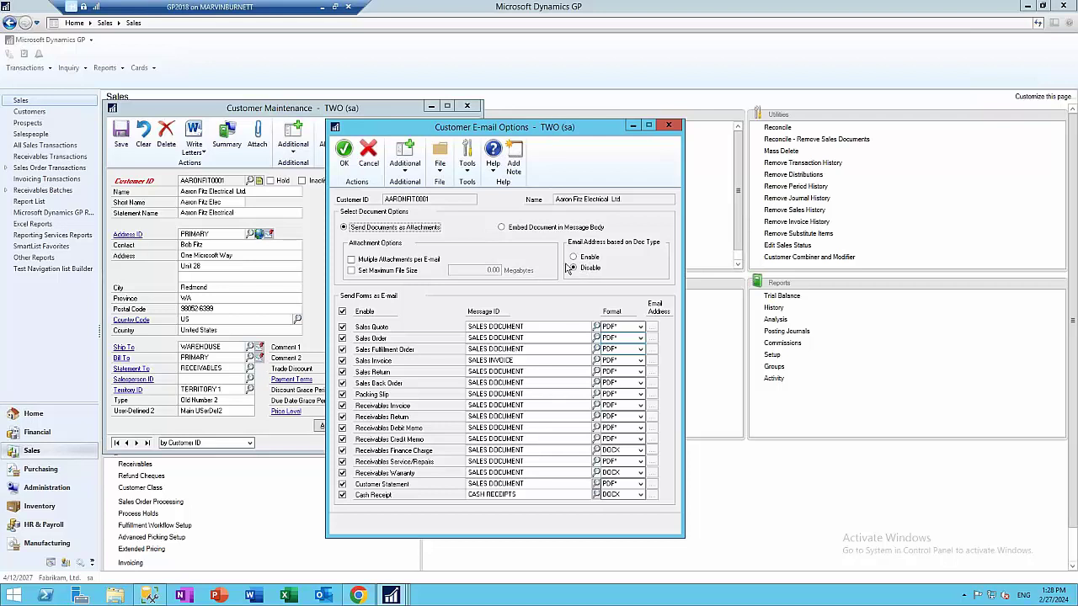
click(668, 125)
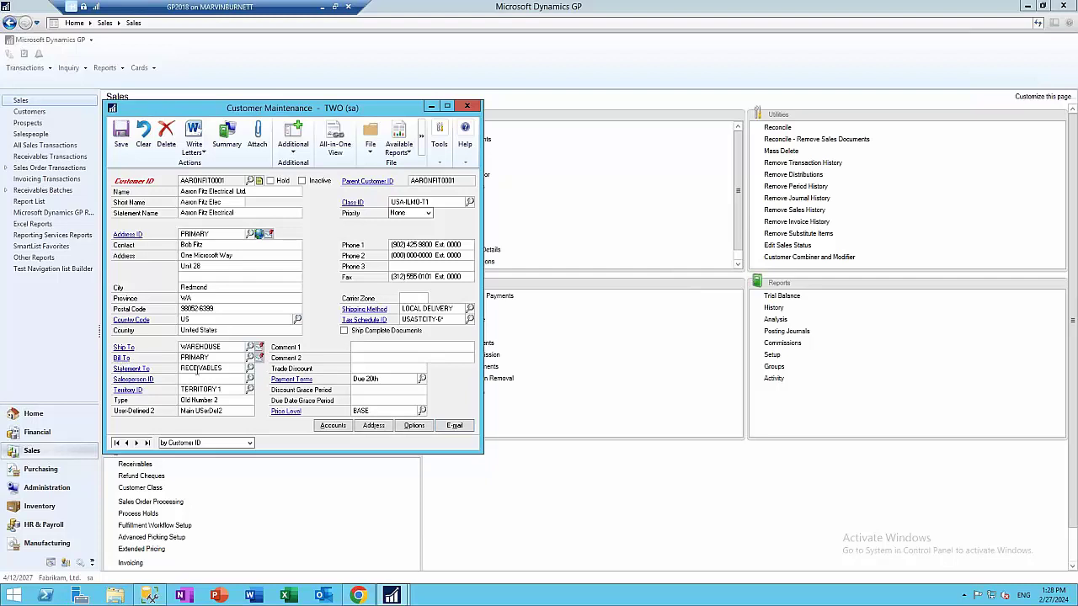
Correct the recipient e-mail address on the RECEIVABLES address and save it
click(259, 235)
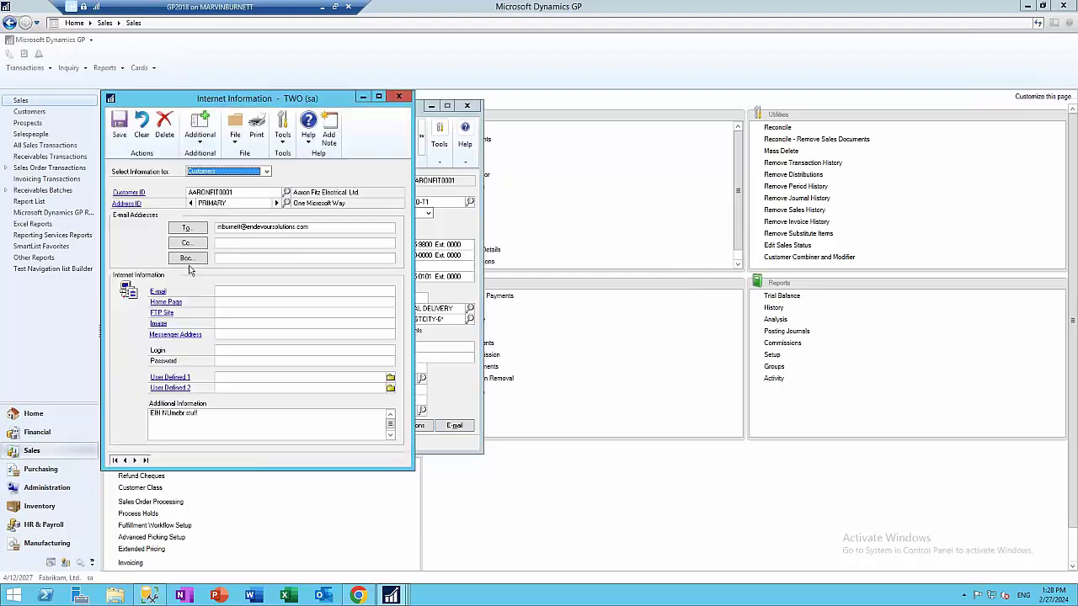
click(276, 204)
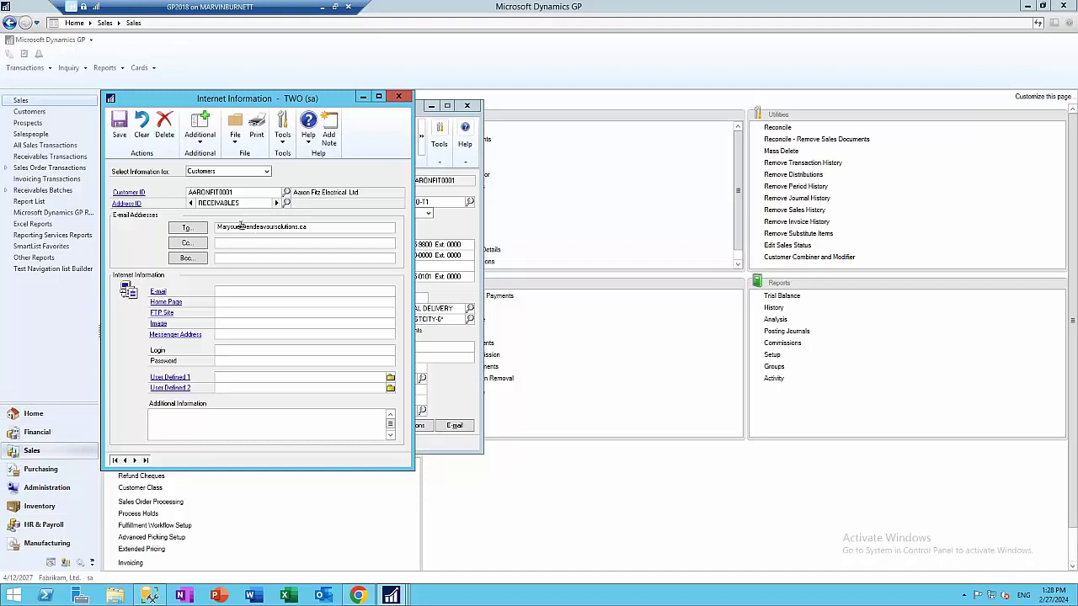
drag(240, 226, 220, 227)
key(BackSpace)
key(BackSpace)
click(320, 225)
drag(309, 225, 195, 226)
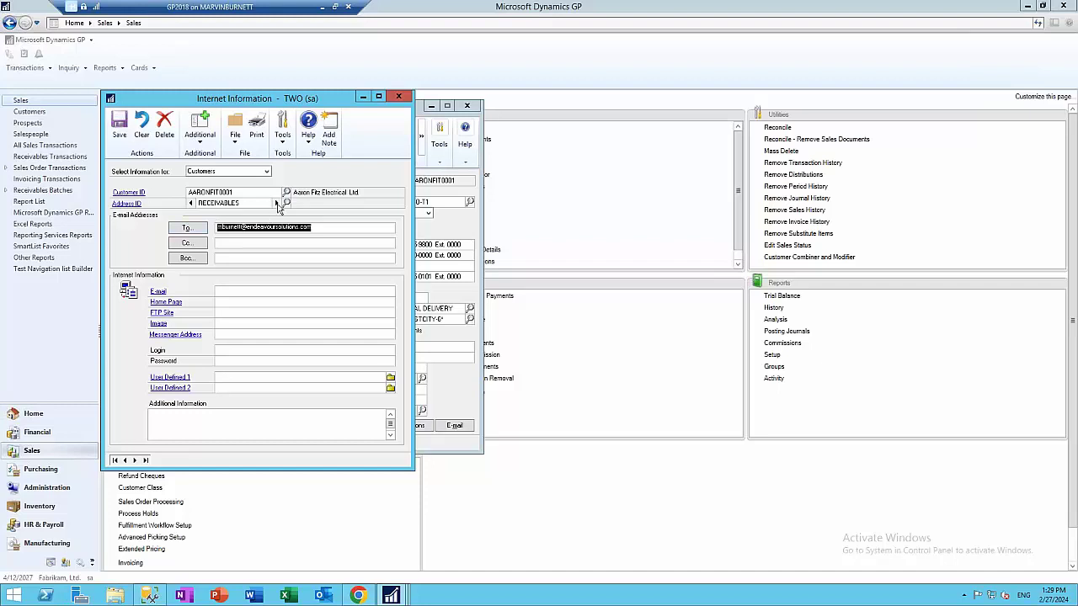
click(277, 203)
click(482, 331)
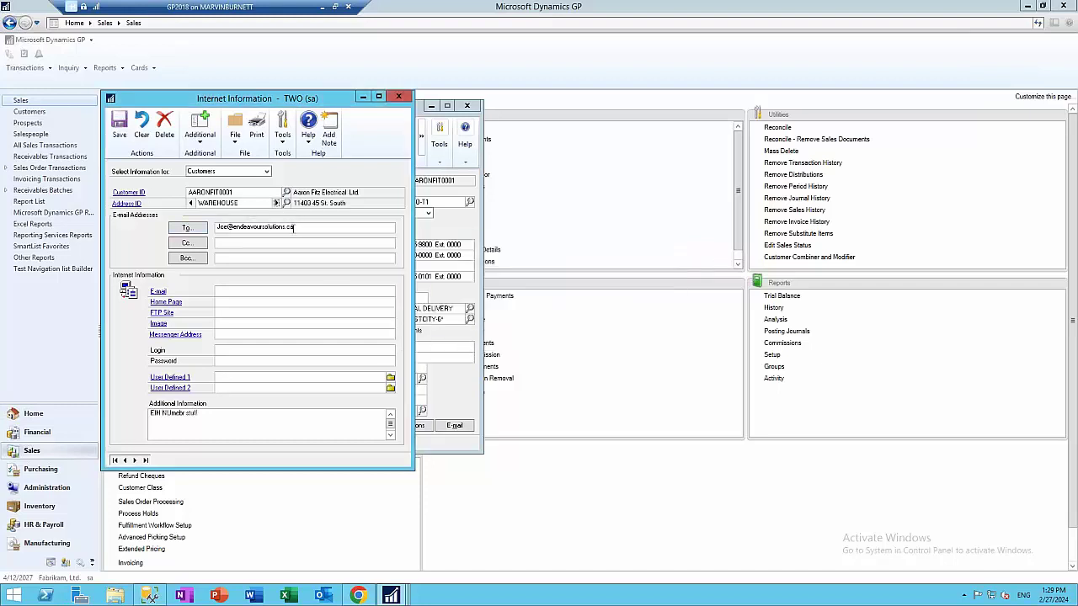
Paste the corrected recipient e-mail into the WAREHOUSE address and save it
key(ctrl+v)
drag(389, 227, 187, 227)
key(BackSpace)
key(BackSpace)
key(BackSpace)
key(BackSpace)
key(ctrl+v)
click(190, 203)
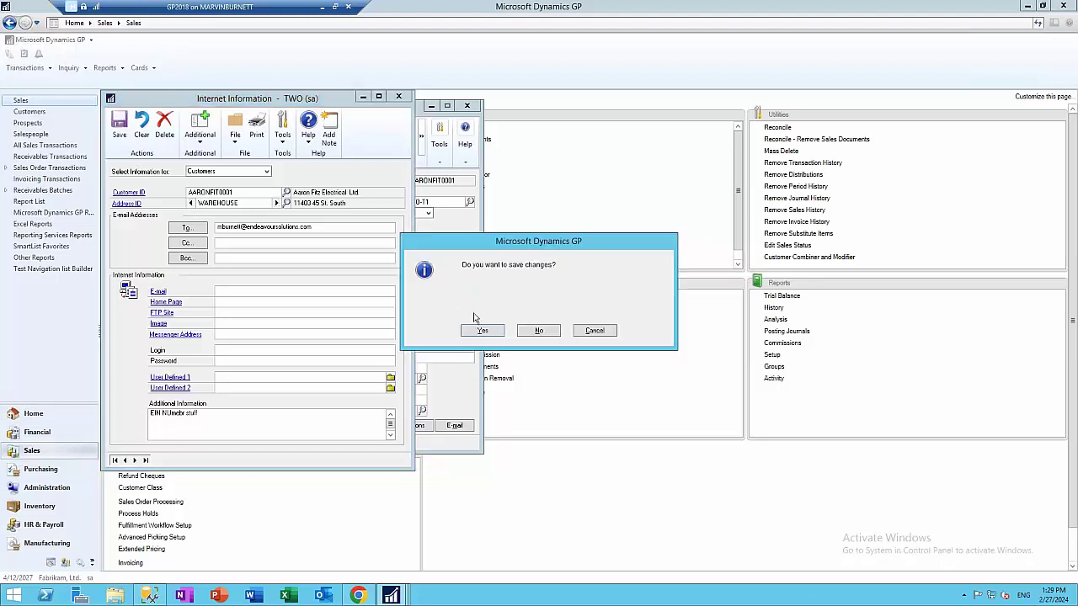
click(483, 331)
Replace the PRIMARY address recipient e-mail, save it, then save and close the customer card
click(191, 204)
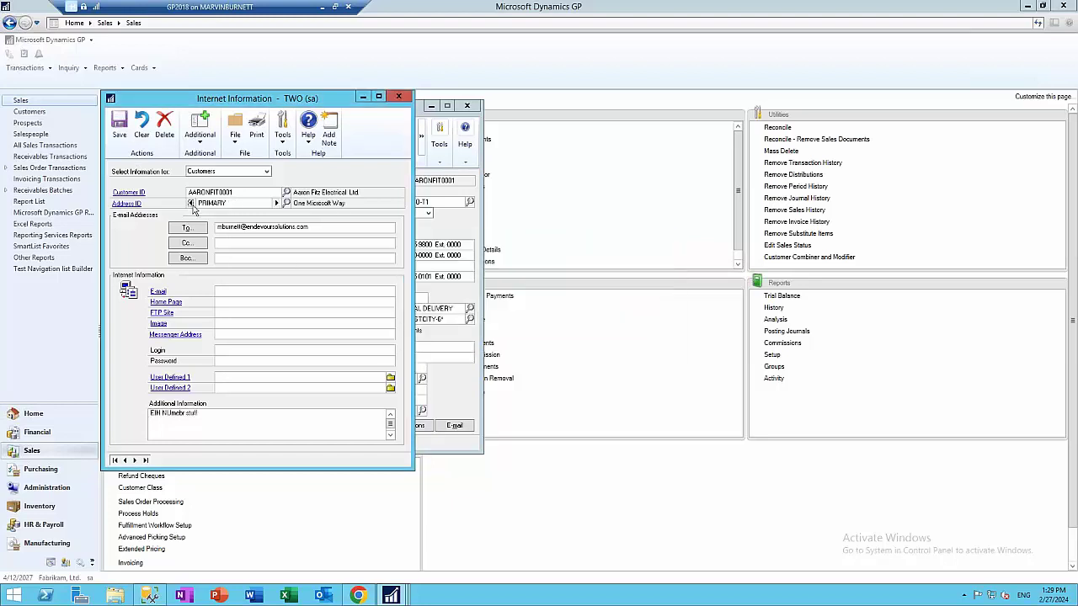
click(342, 230)
double_click(289, 225)
key(ctrl+v)
click(121, 135)
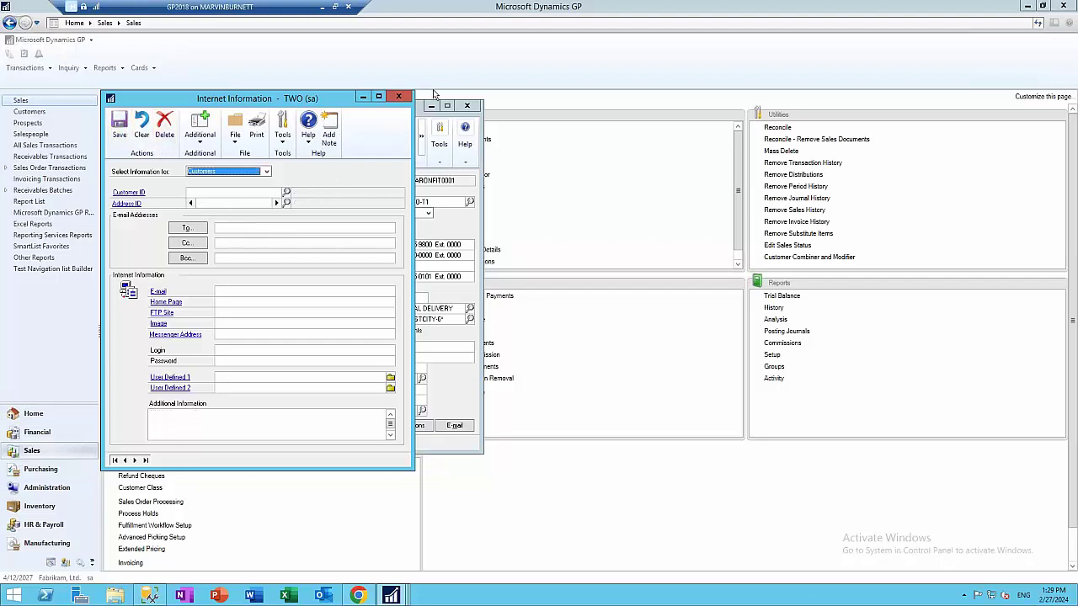
click(398, 97)
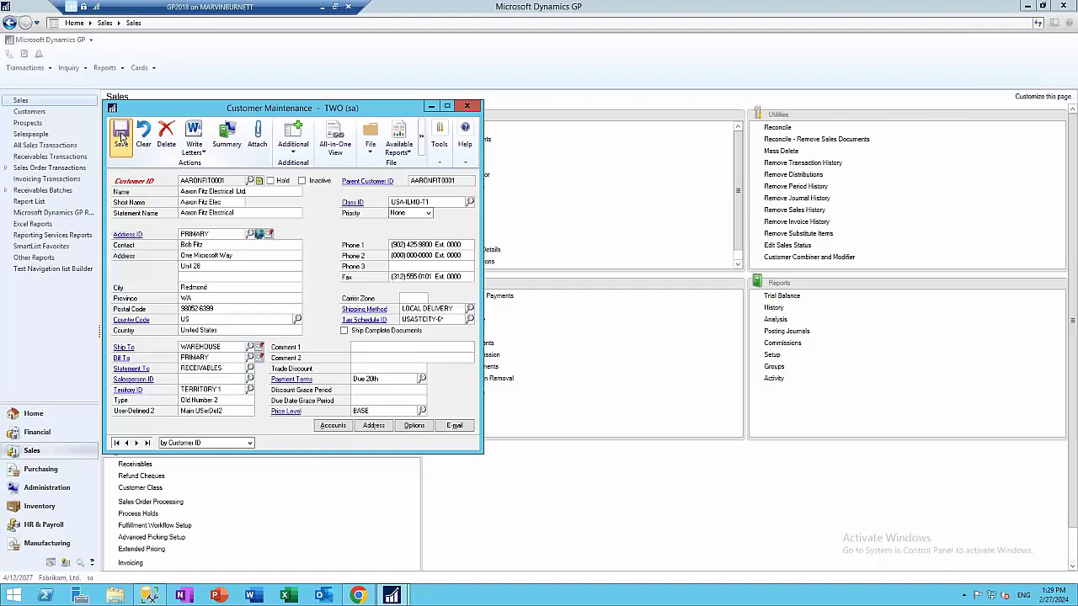
click(121, 137)
click(467, 106)
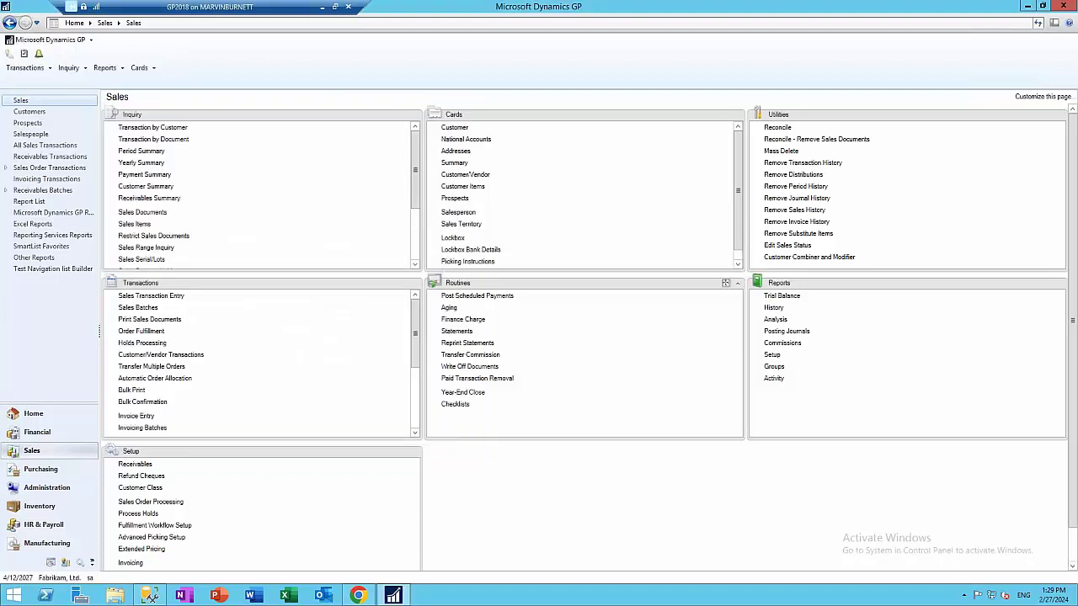
click(456, 330)
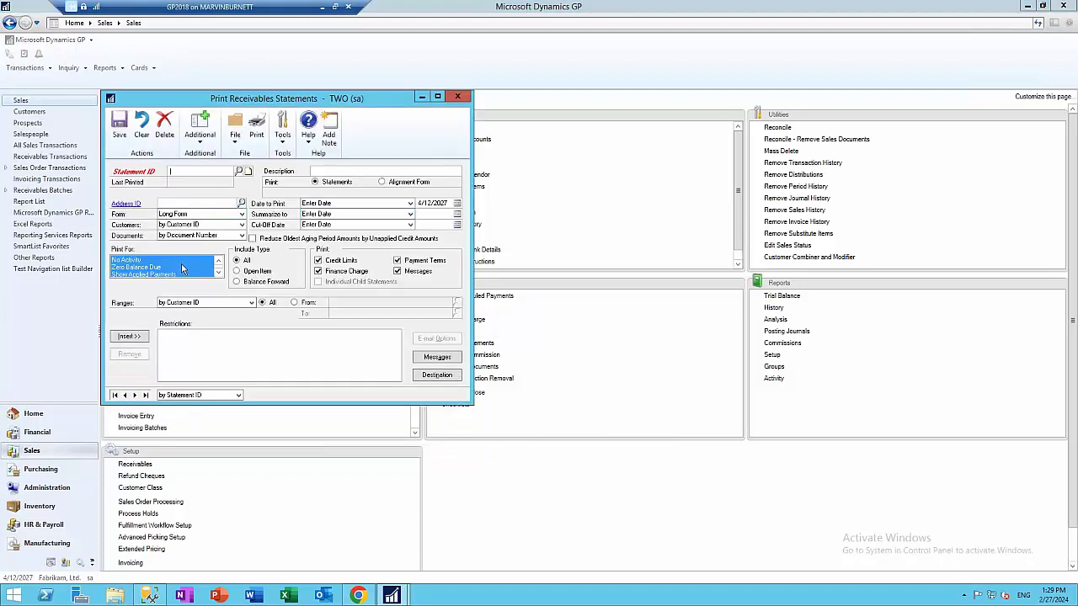
scroll(181, 268, down, 2)
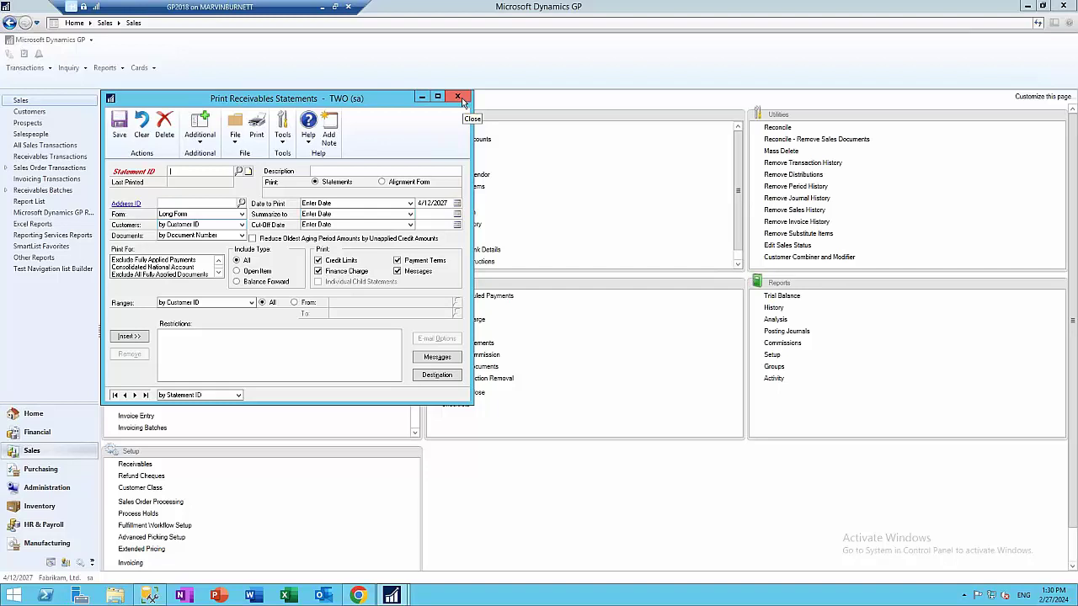
click(458, 98)
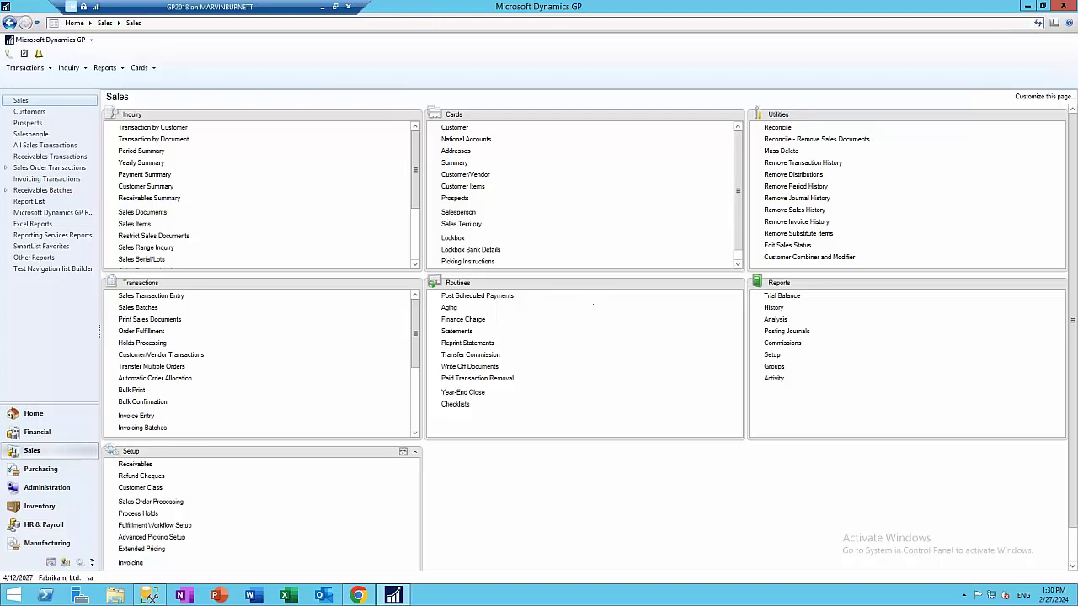
Set vendor A Travel Company's 1099 tax type to Nonemployee Compensation, box 01, and save the card
click(42, 469)
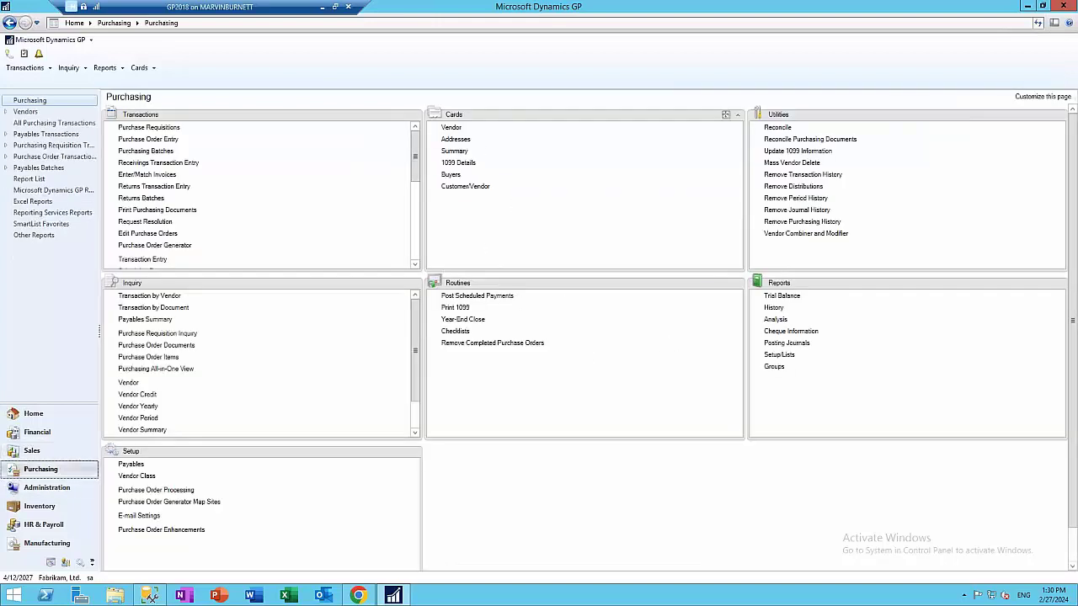
click(451, 127)
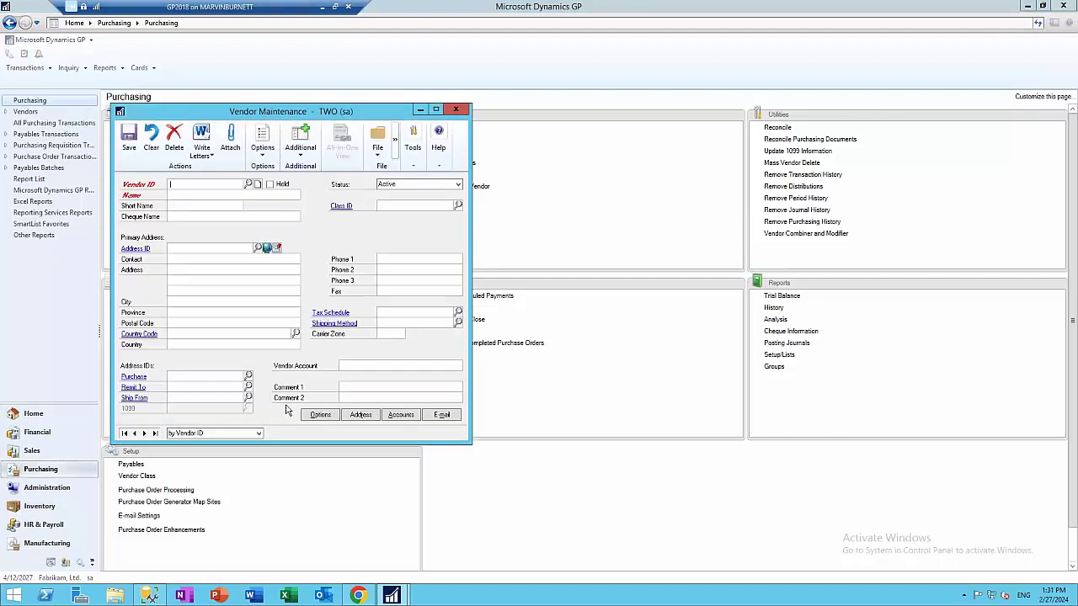
click(144, 432)
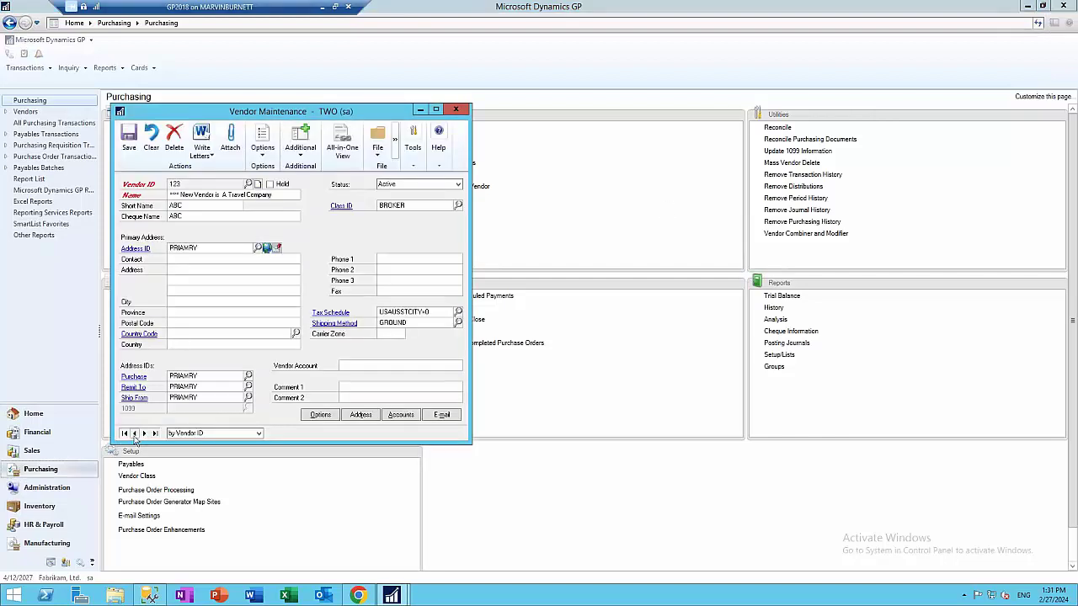
click(321, 415)
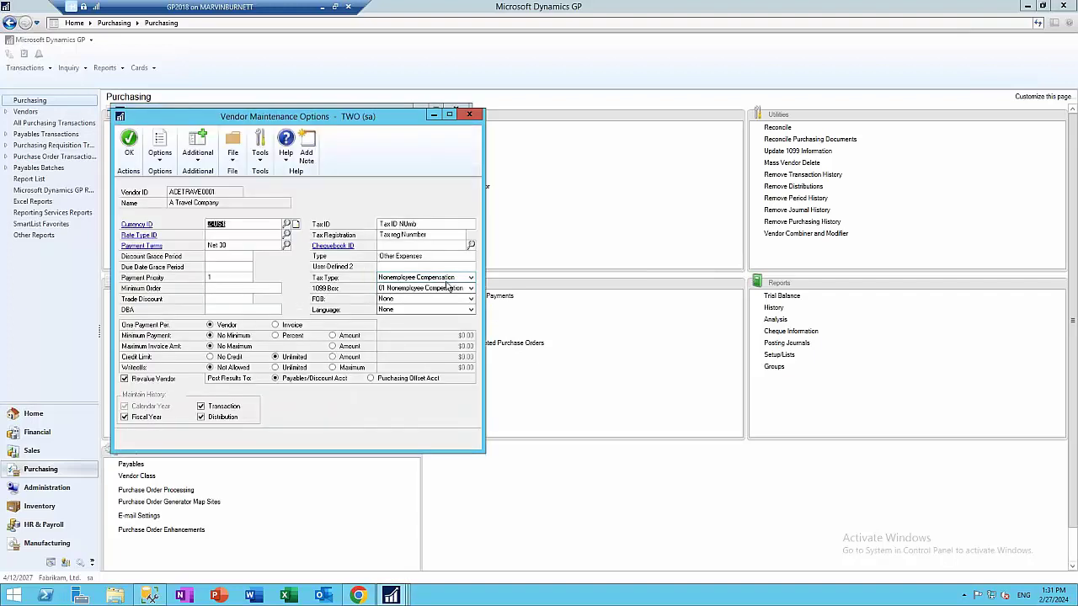
click(470, 277)
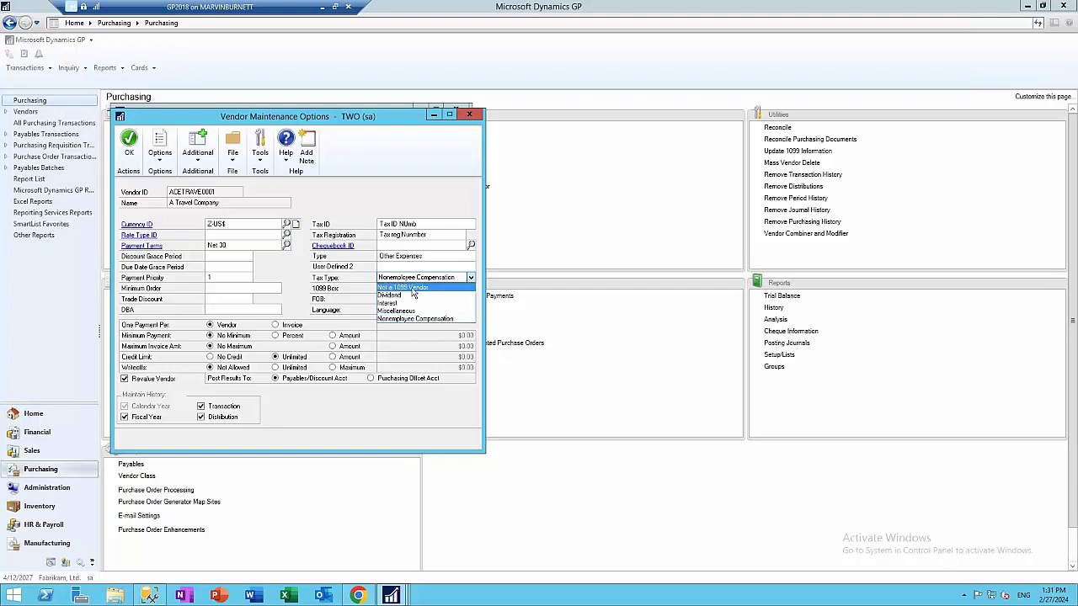
click(405, 319)
click(419, 290)
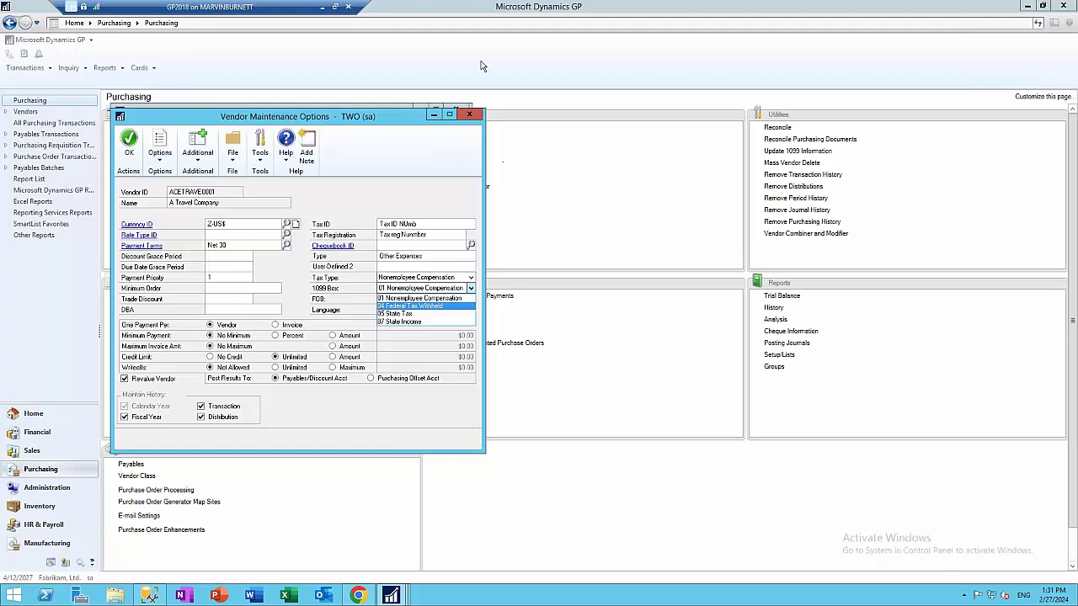
click(466, 117)
click(468, 115)
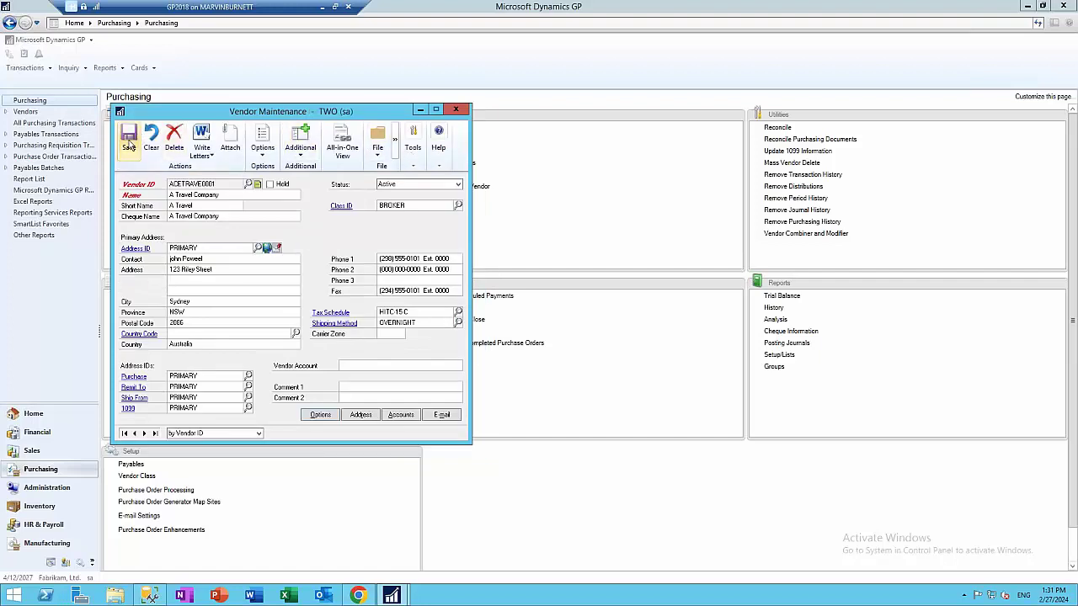
click(130, 144)
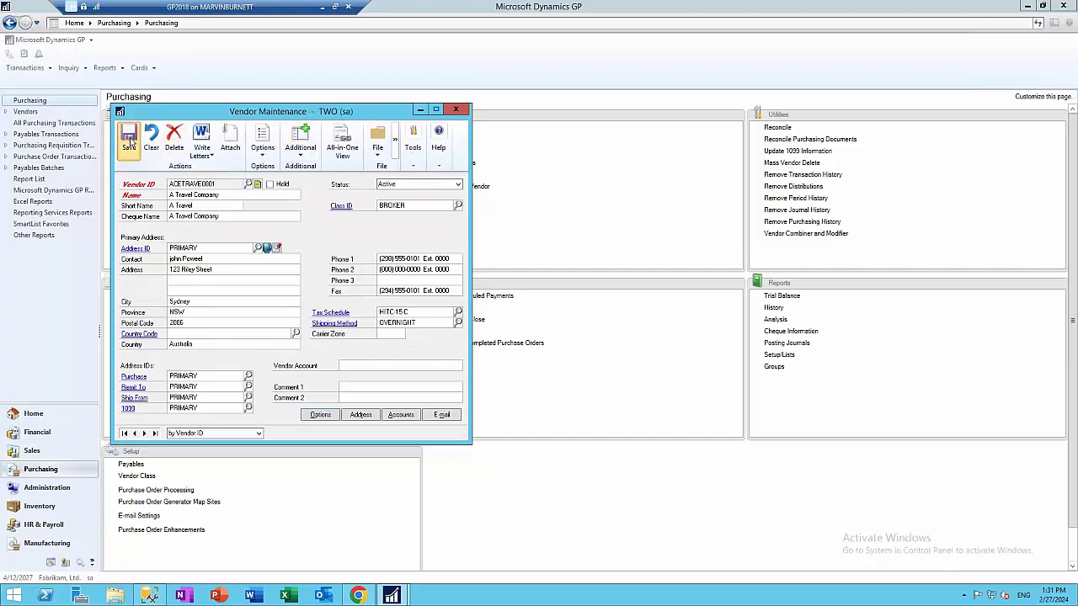
click(456, 110)
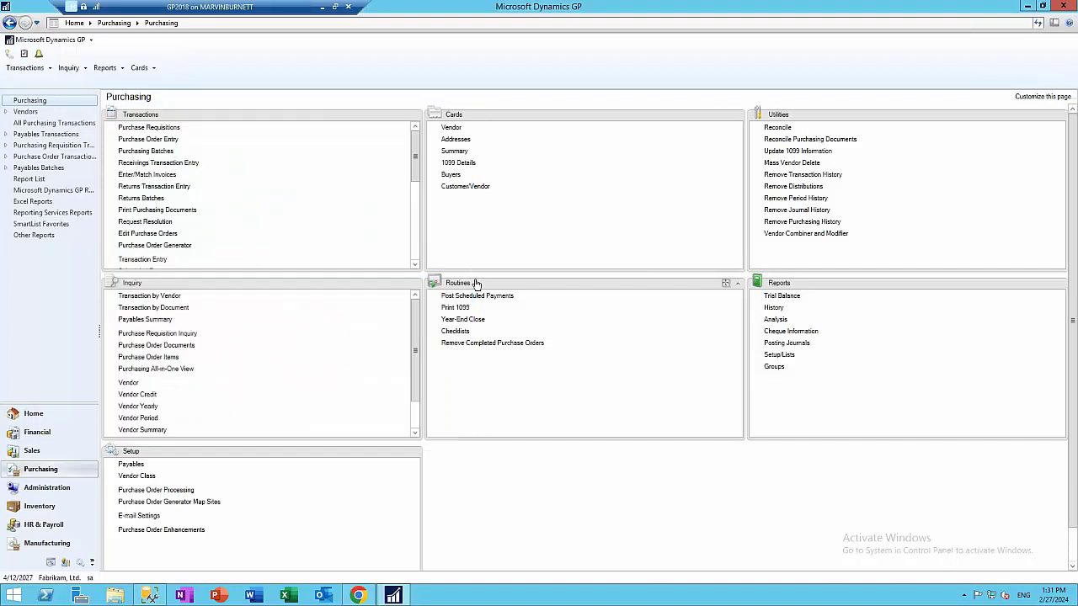
Set up Print 1099 for Nonemployee Compensation using the One Wide with Box form
click(455, 308)
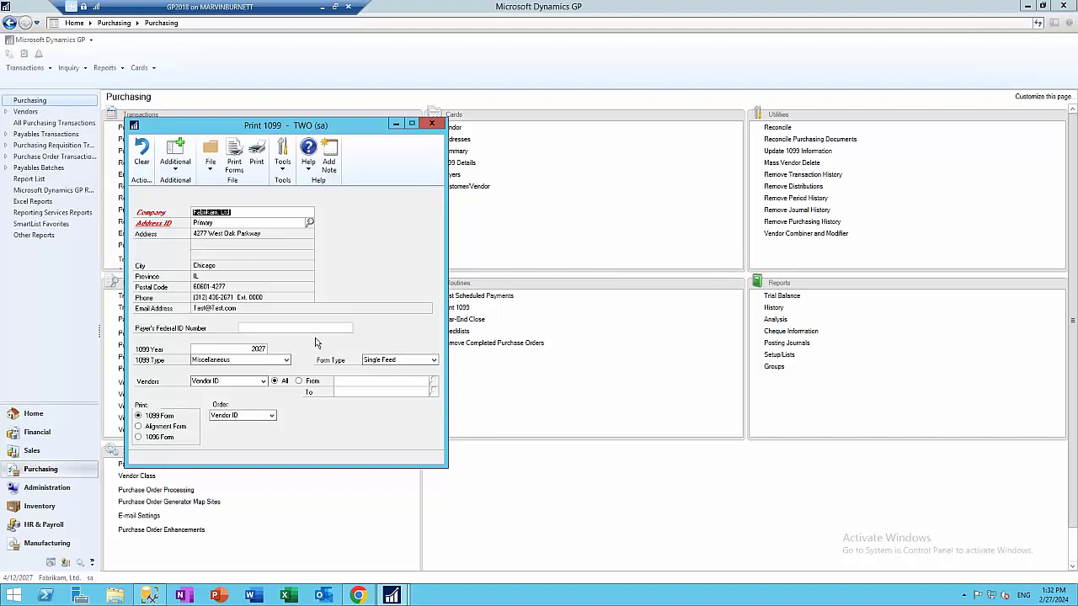
click(256, 360)
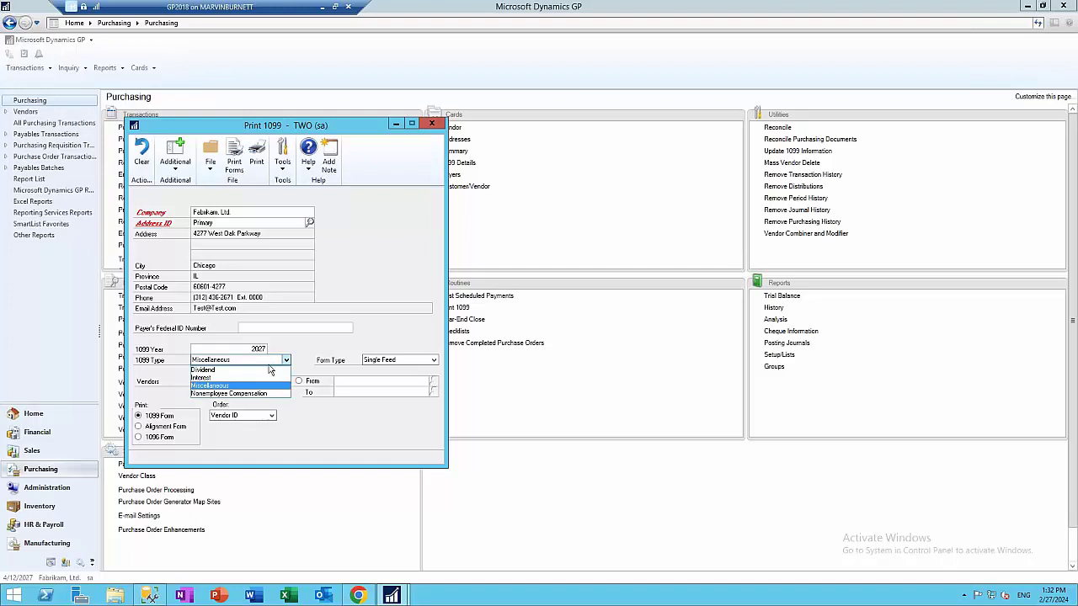
click(254, 394)
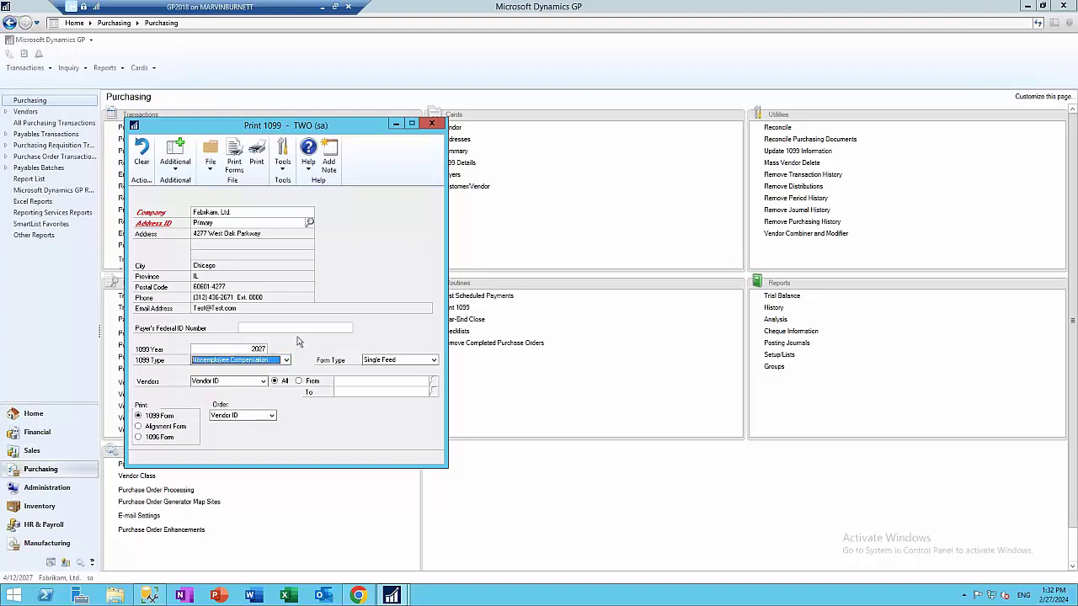
click(399, 362)
click(390, 385)
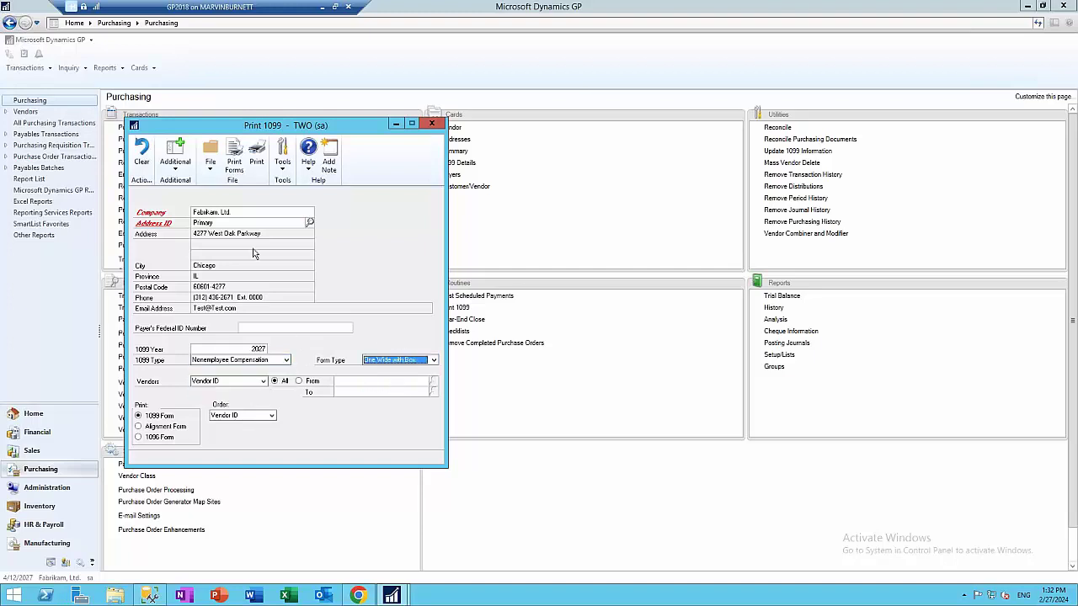
Print the 1099-NEC forms to screen, scroll through them, then close the preview
click(235, 159)
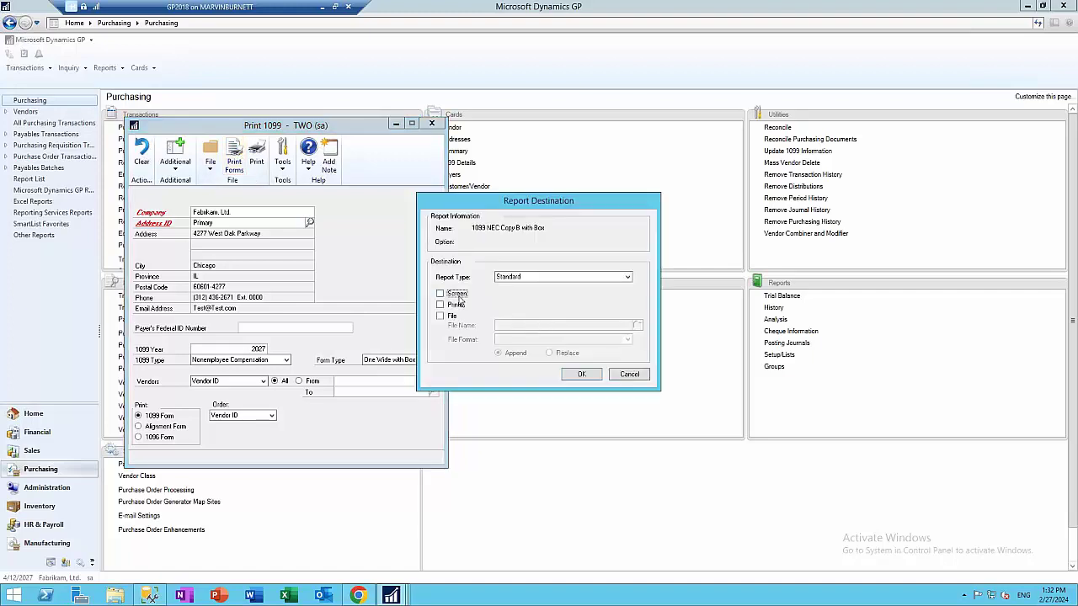
click(581, 375)
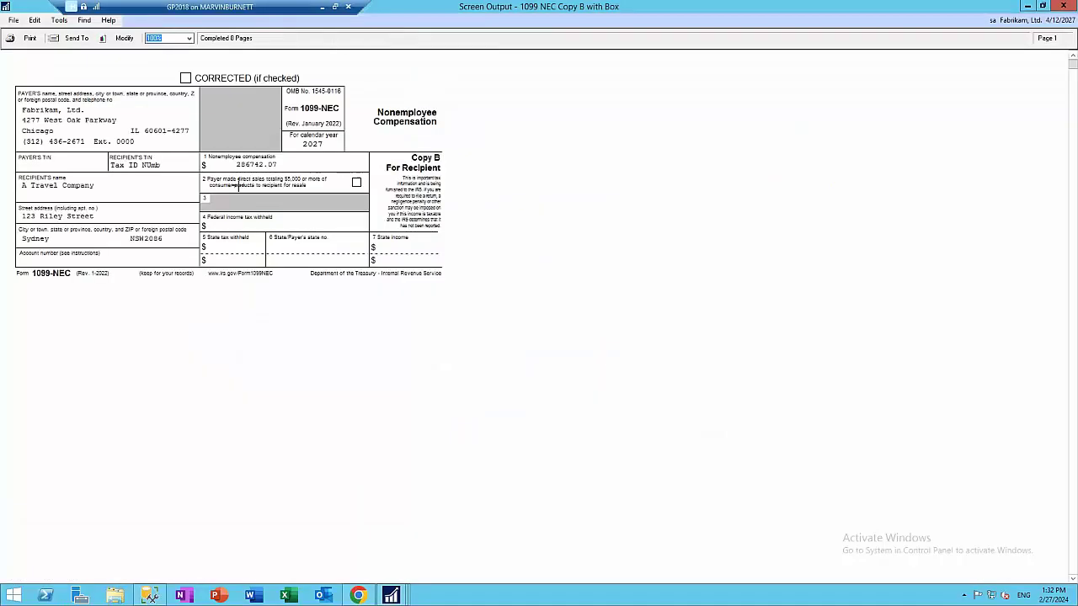
scroll(324, 228, down, 5)
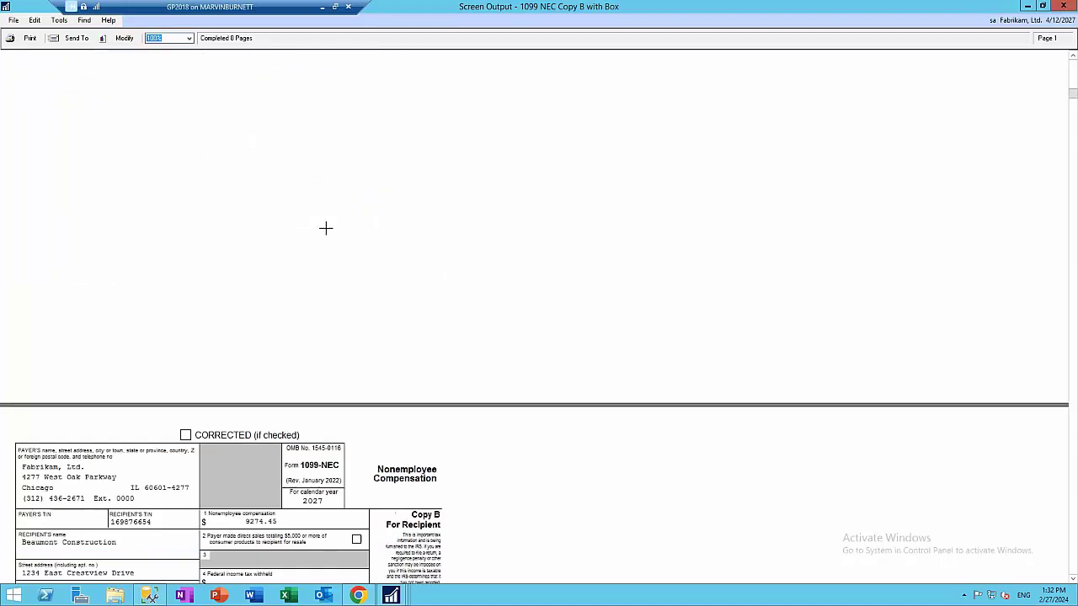
scroll(327, 228, down, 1)
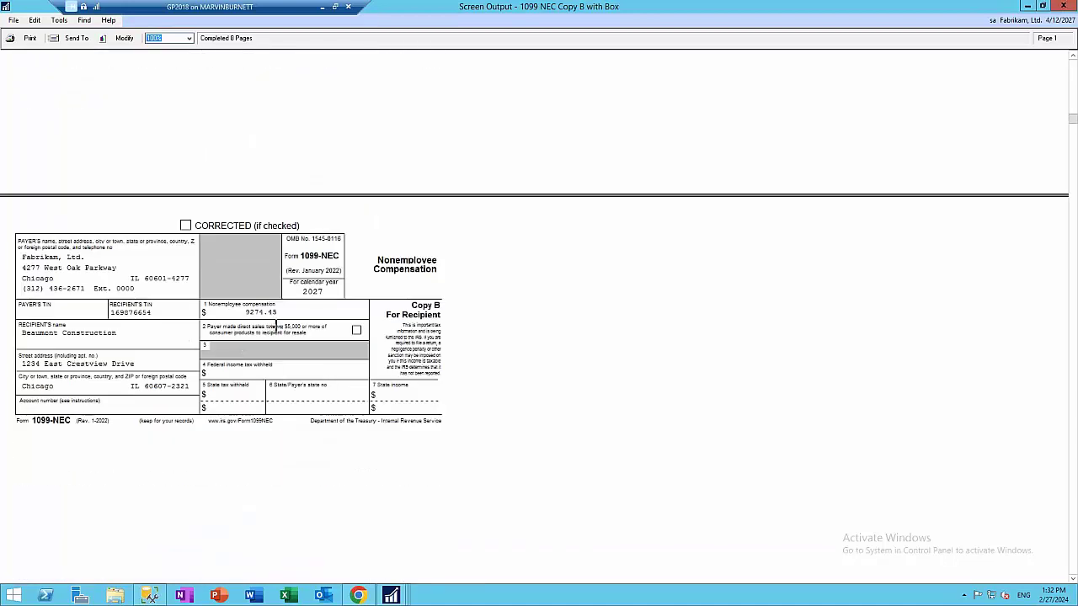
scroll(277, 327, down, 10)
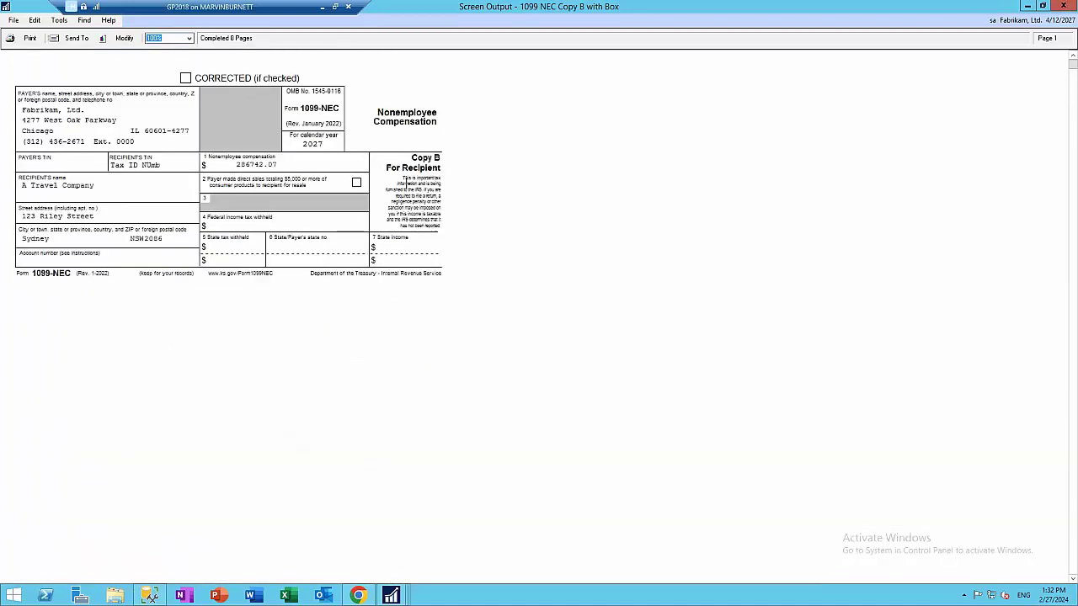
click(1062, 6)
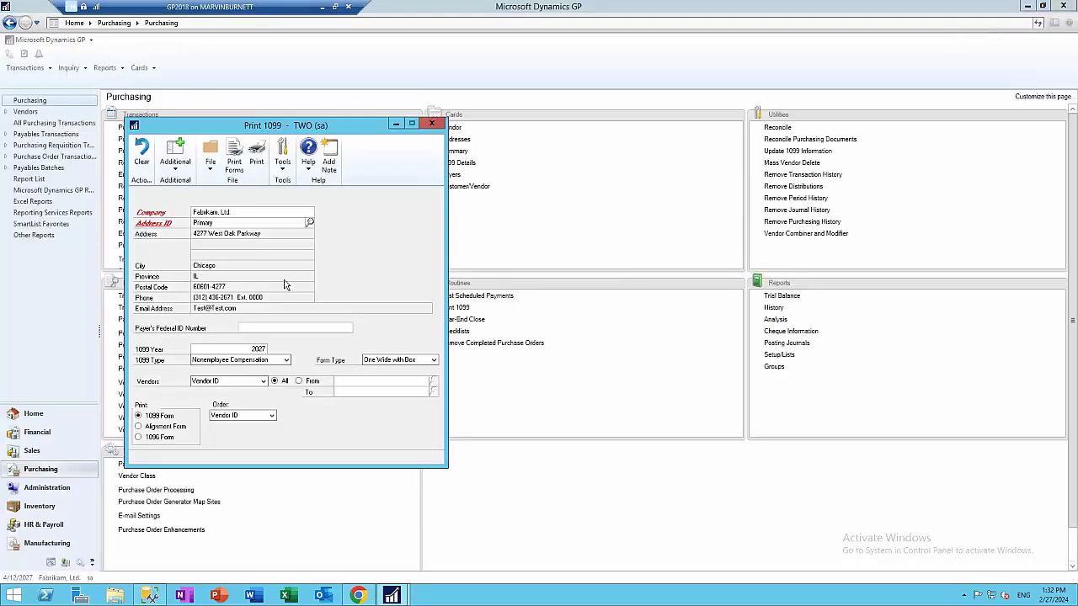
click(236, 361)
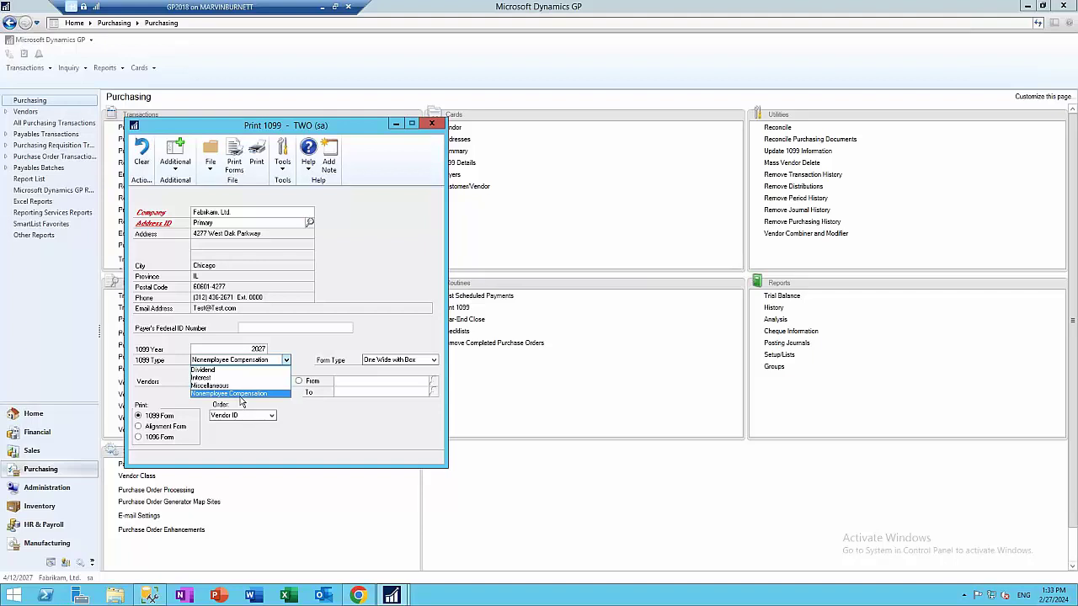
Close Print 1099, go to the Sales area page, and briefly open Receivables Transaction Inquiry - Customer
click(431, 125)
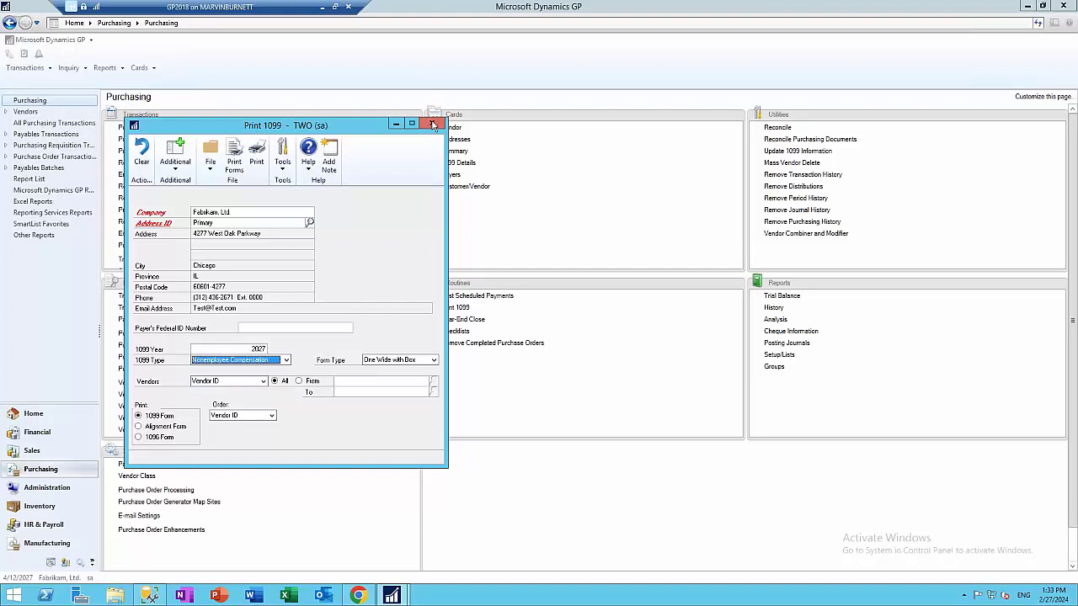
click(432, 124)
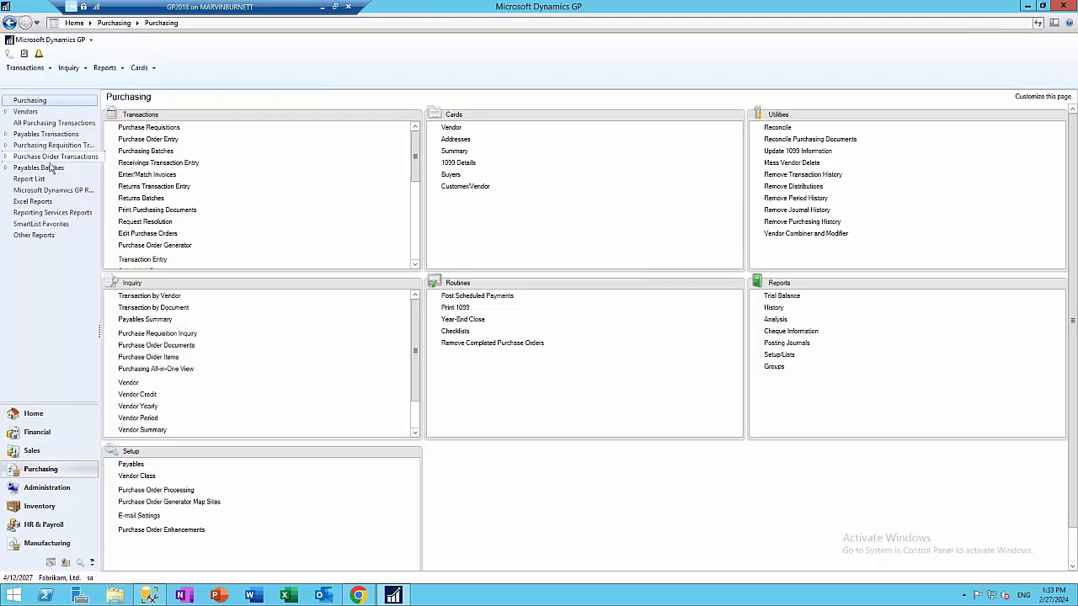
click(40, 431)
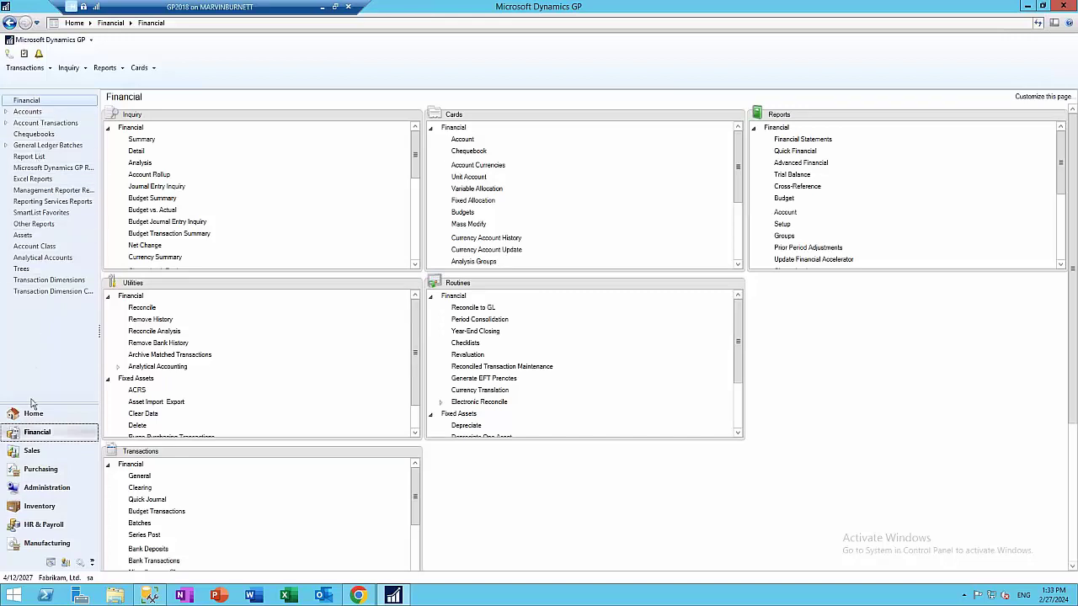
click(32, 451)
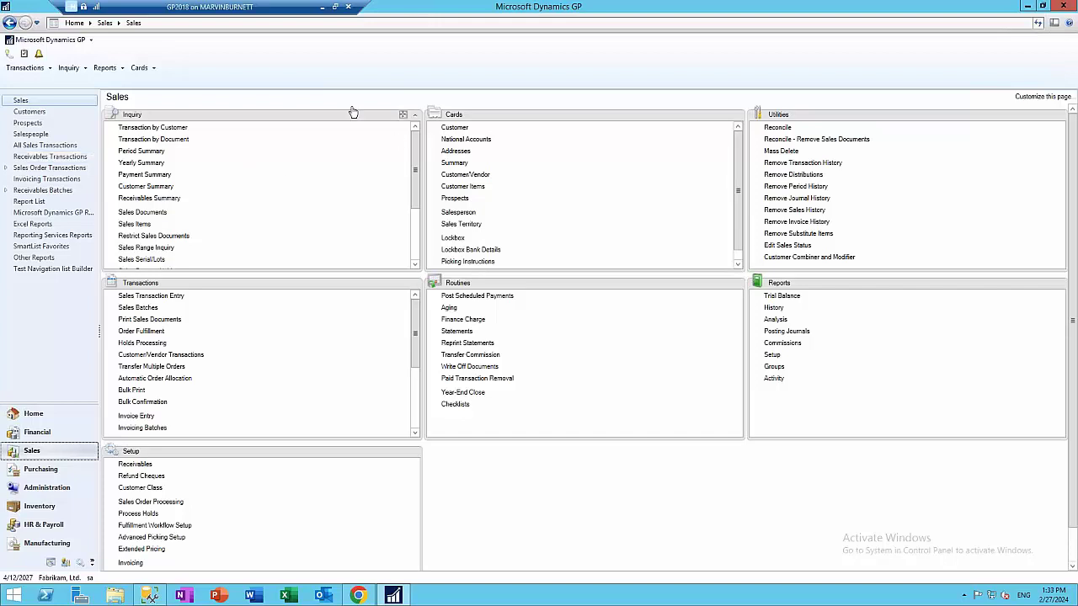
click(175, 133)
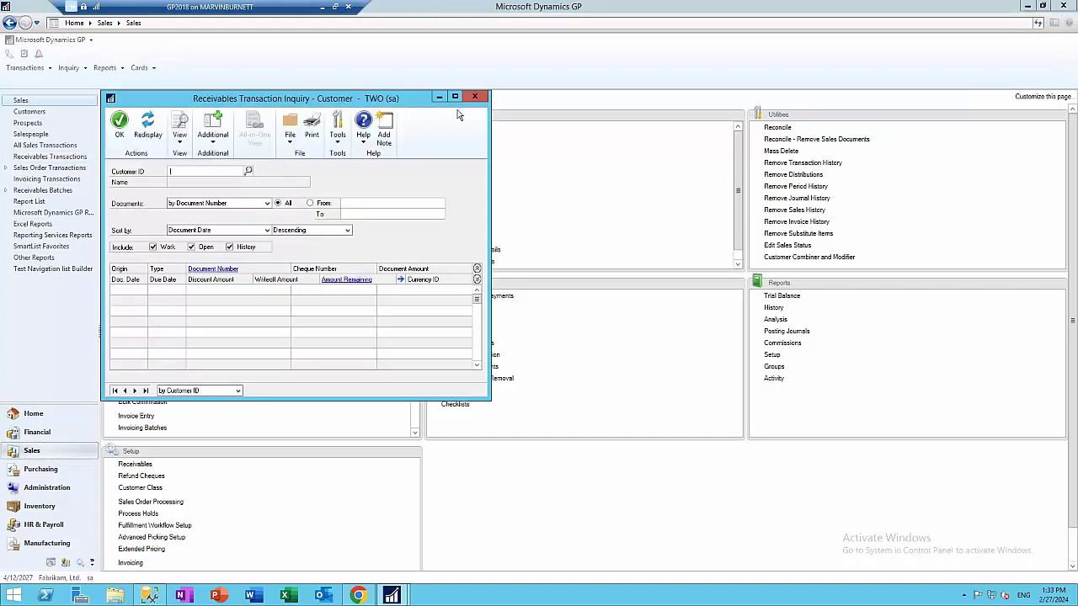
click(479, 97)
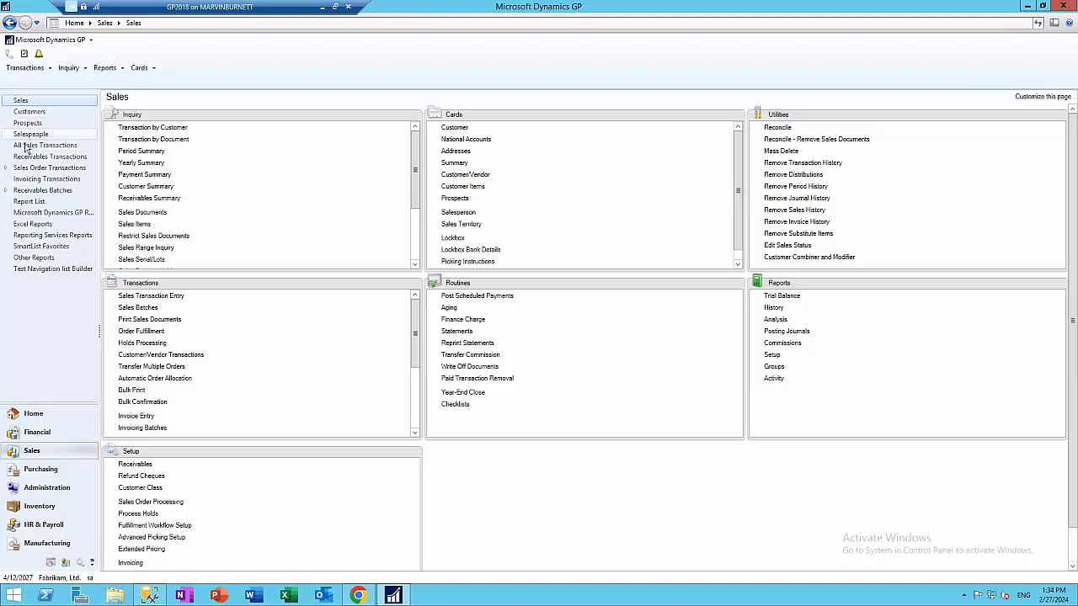
Open All Sales Transactions and drag the splitter down to show more rows
click(43, 146)
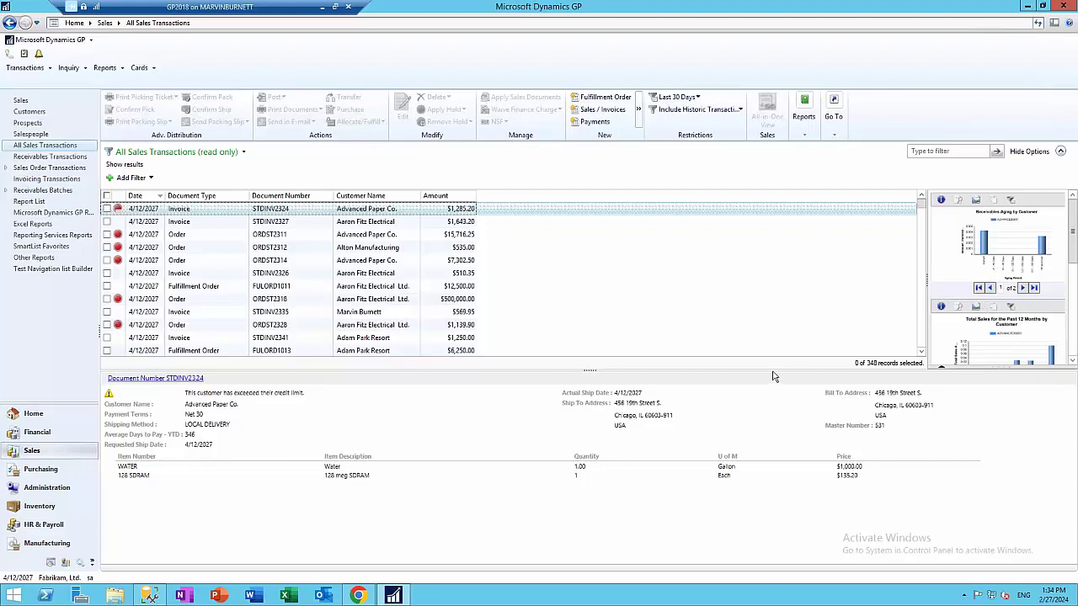
drag(589, 375, 589, 418)
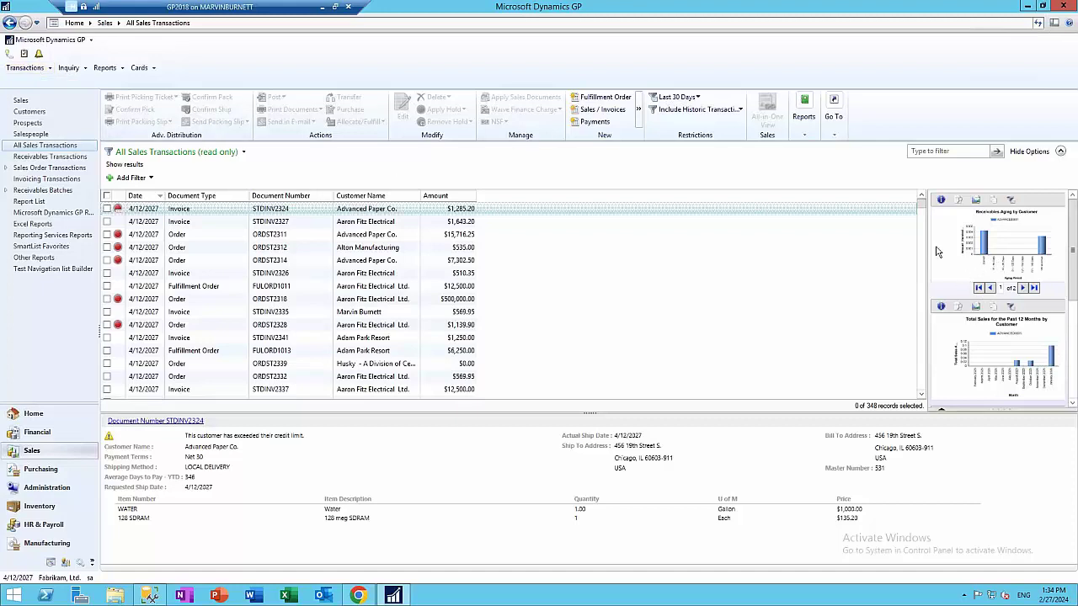
Open System Preferences from Tools > Setup > System and enter the system password
click(23, 101)
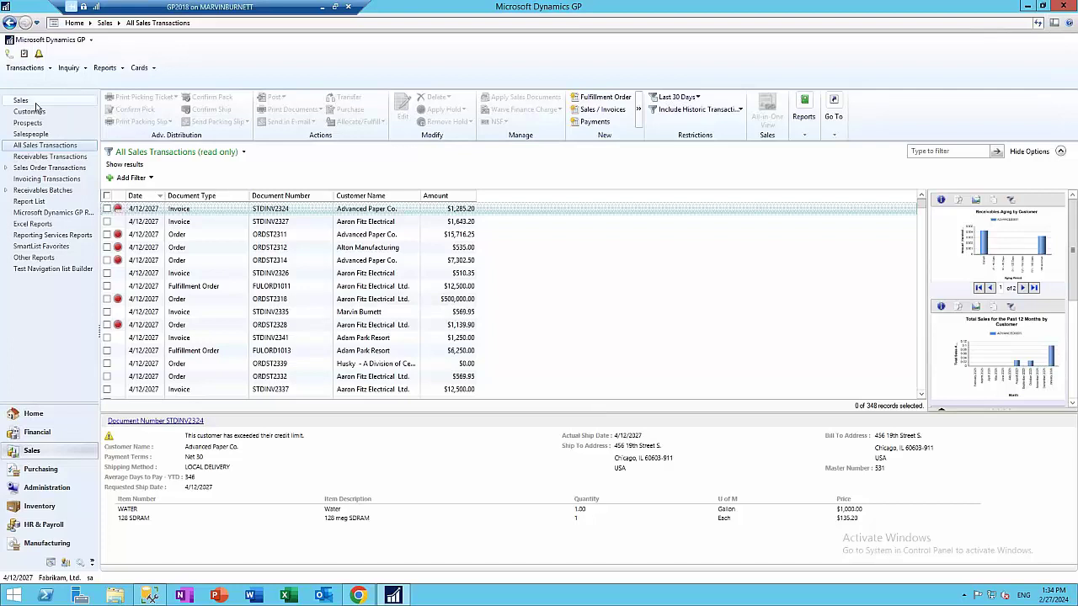
click(49, 40)
mouse_move(38, 94)
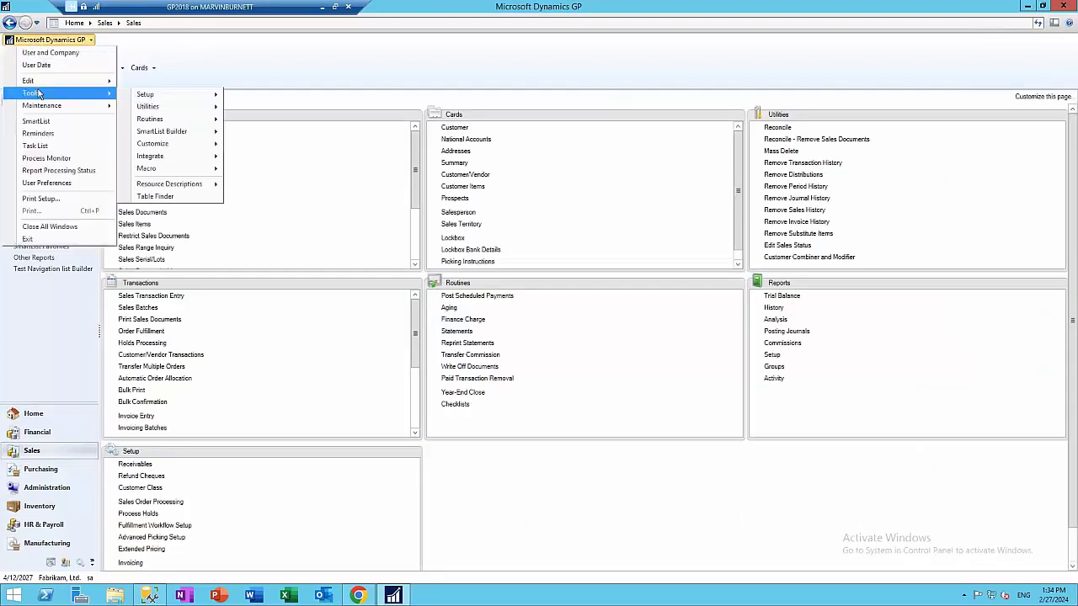
mouse_move(163, 99)
mouse_move(261, 108)
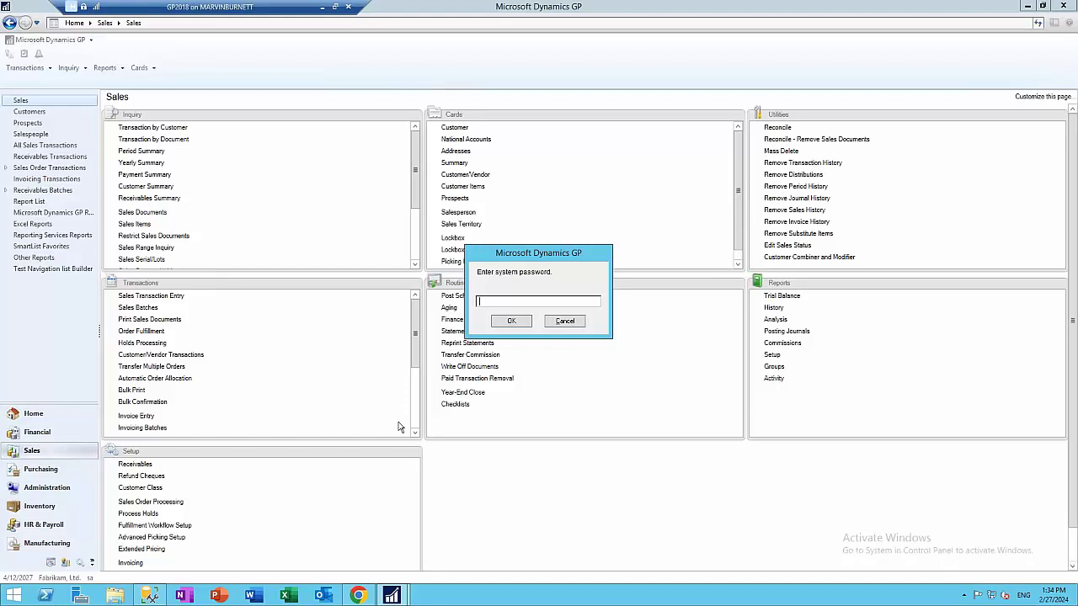
text(assword)
key(Return)
text(Password)
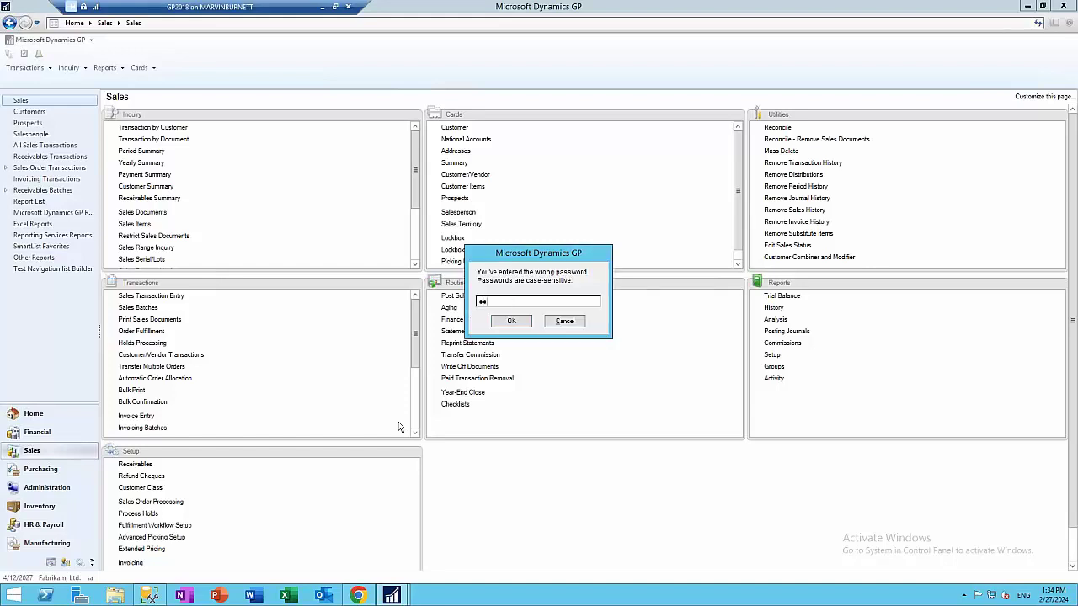
key(Return)
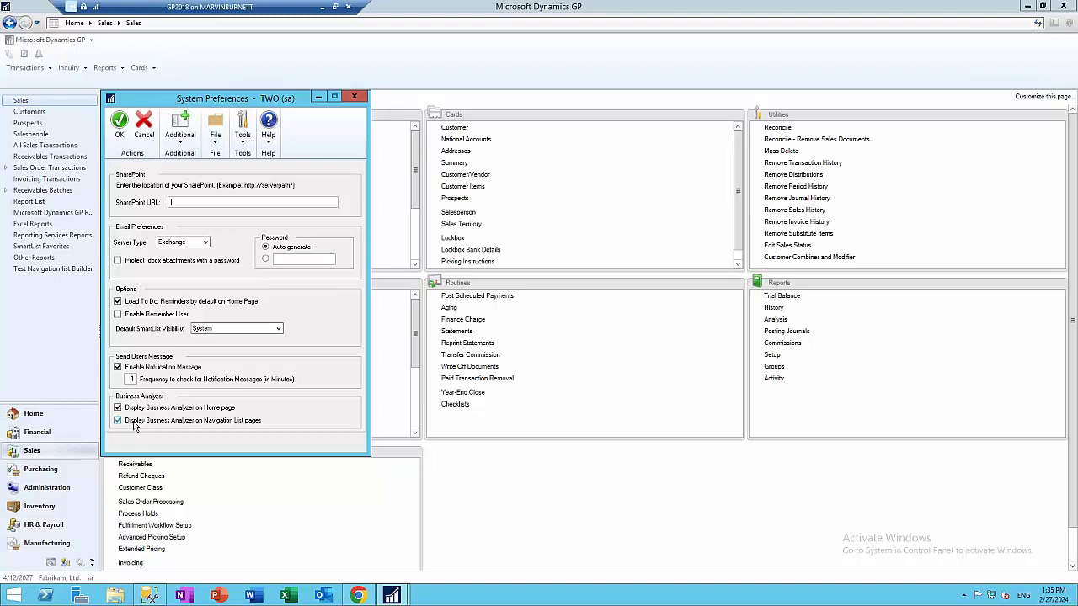
Uncheck Display Business Analyzer on Navigation List pages, save, and reopen All Sales Transactions
click(145, 423)
click(122, 127)
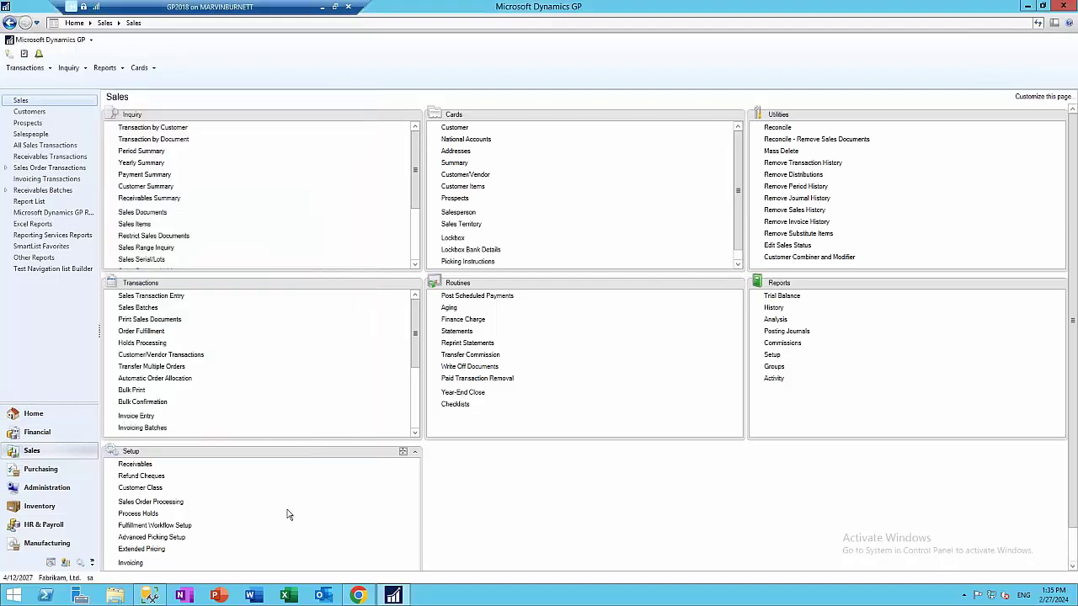
click(44, 145)
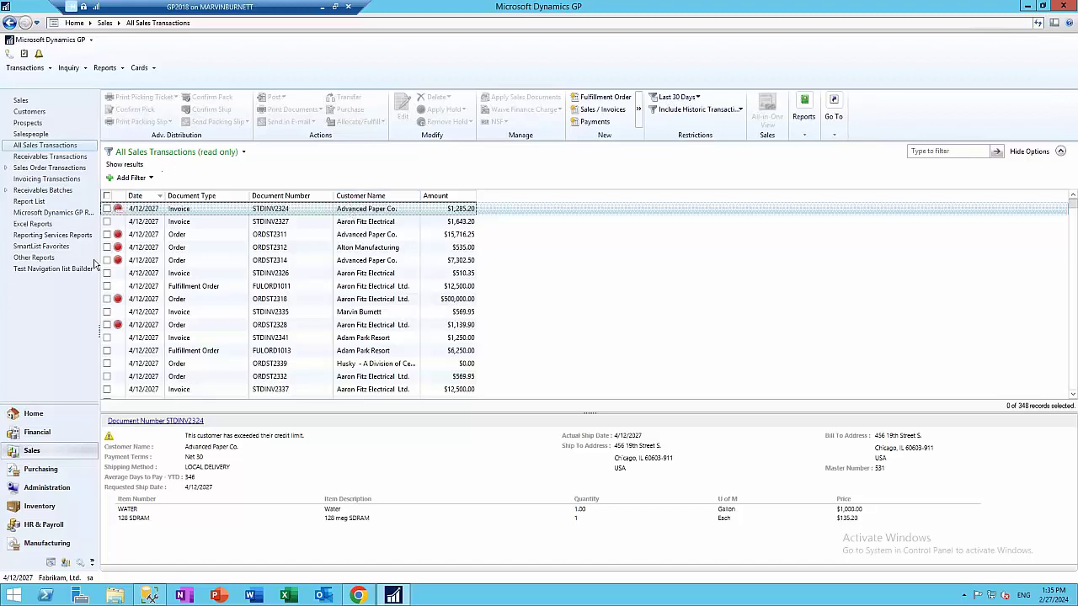
Set the date restriction to Last 365 Days, then run and clear a 'paper' search
click(673, 105)
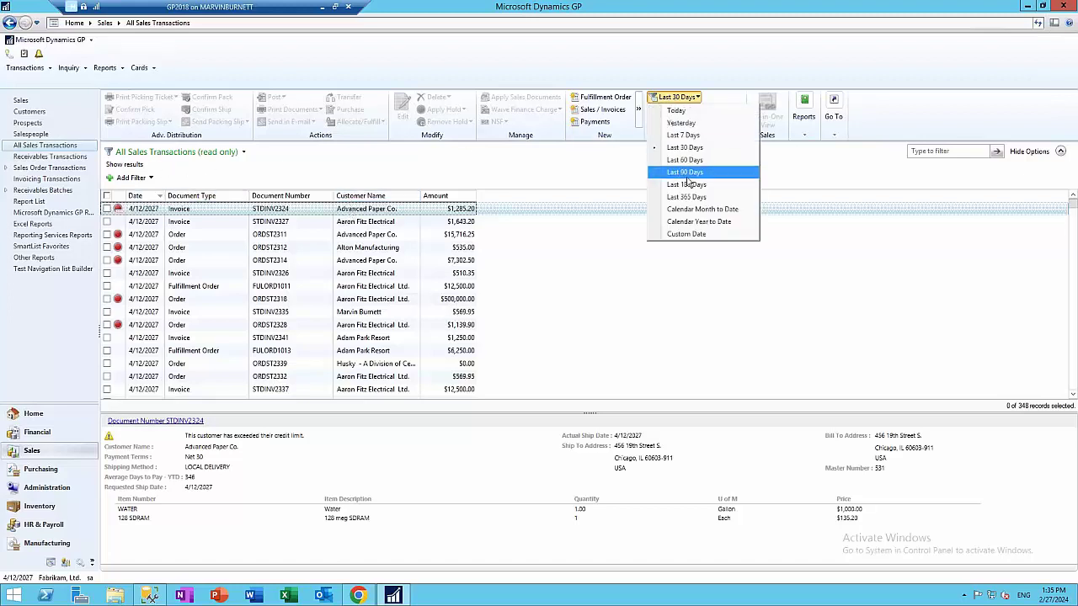
click(687, 209)
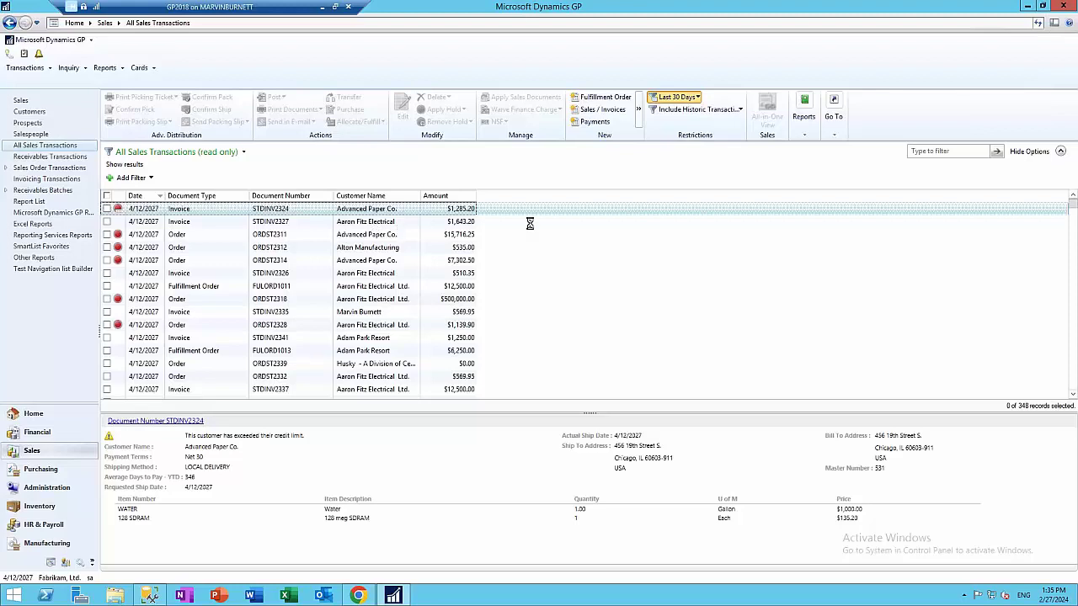
click(941, 150)
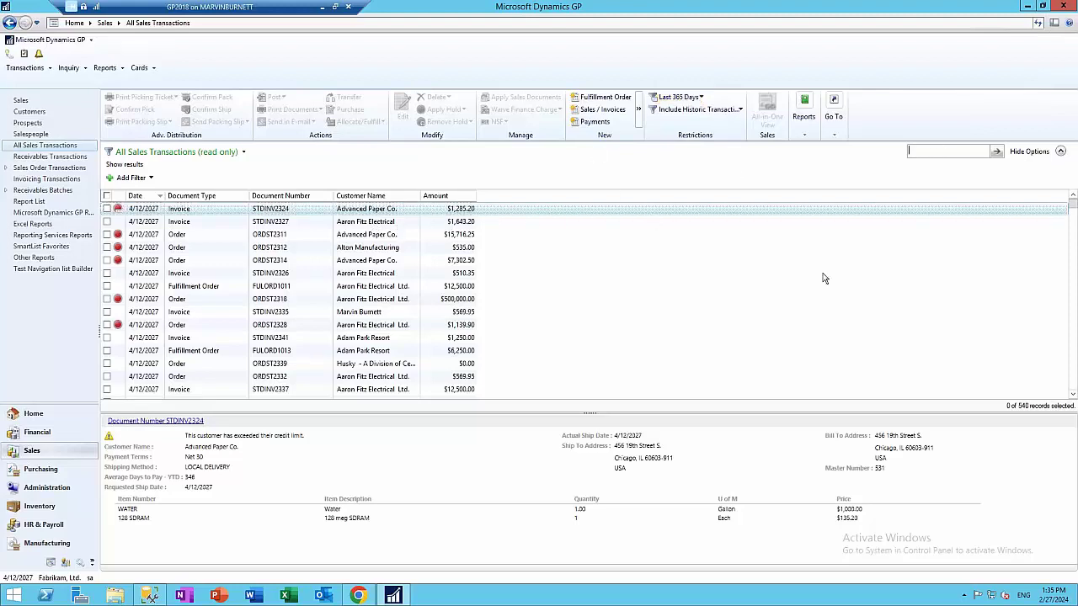
text(paper)
key(Return)
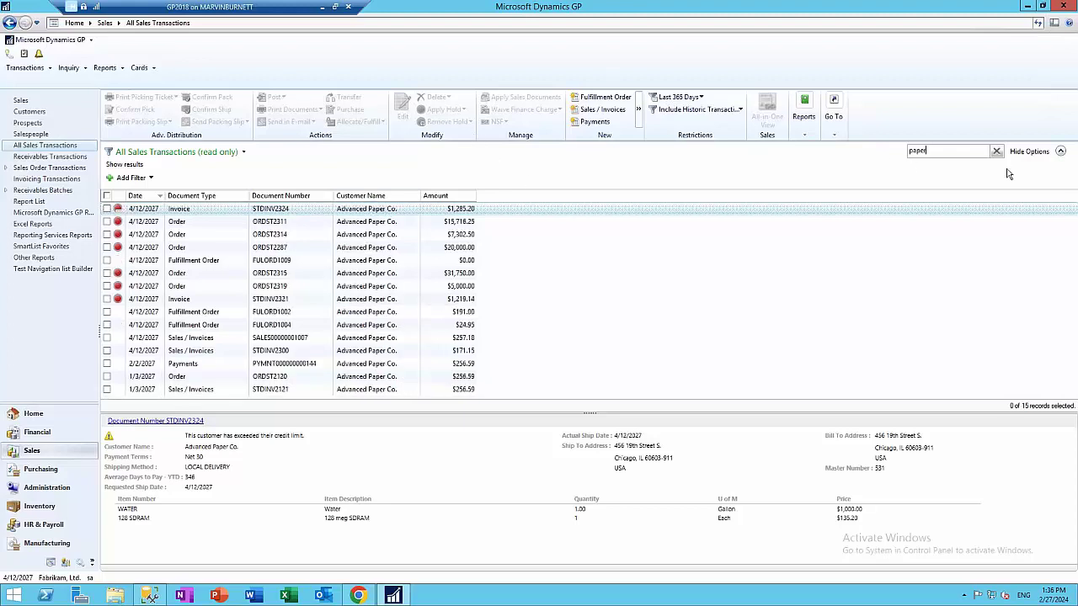
click(996, 151)
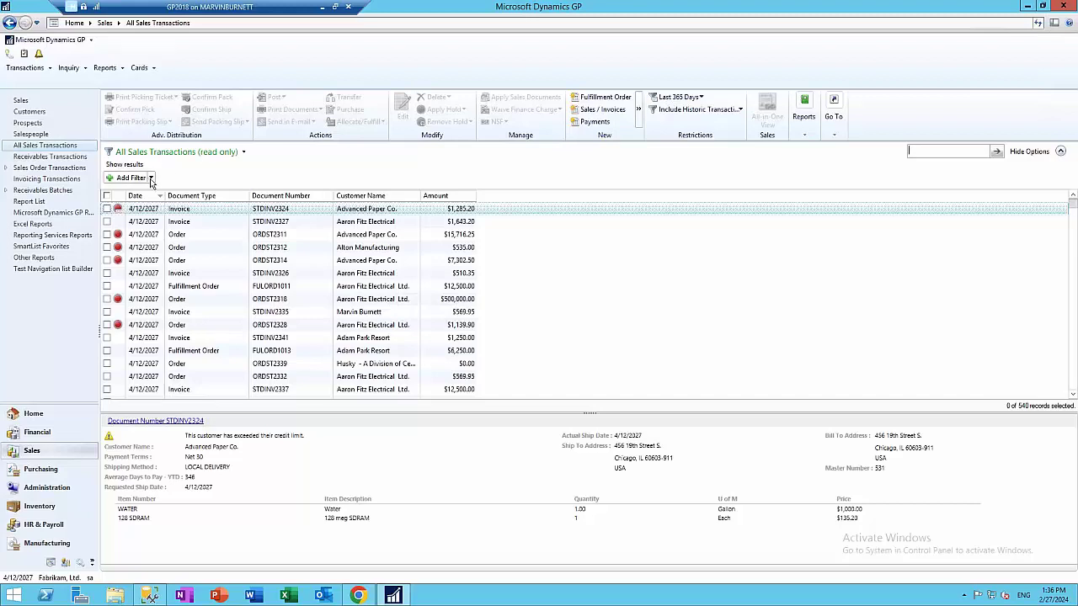
Add a filter for Batch Source is Sales Entry and apply it
click(149, 179)
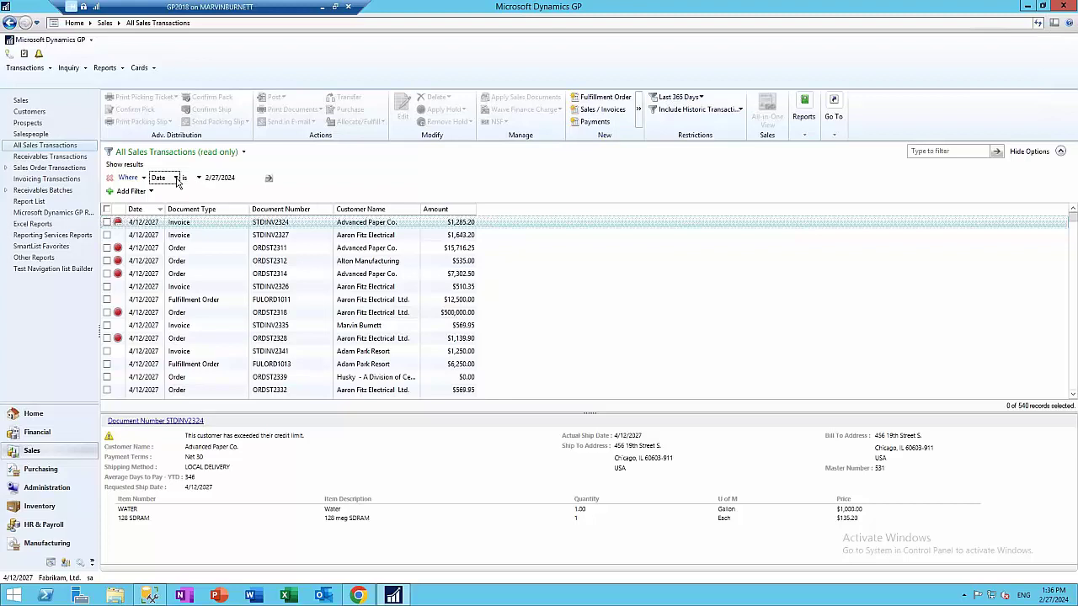
click(176, 178)
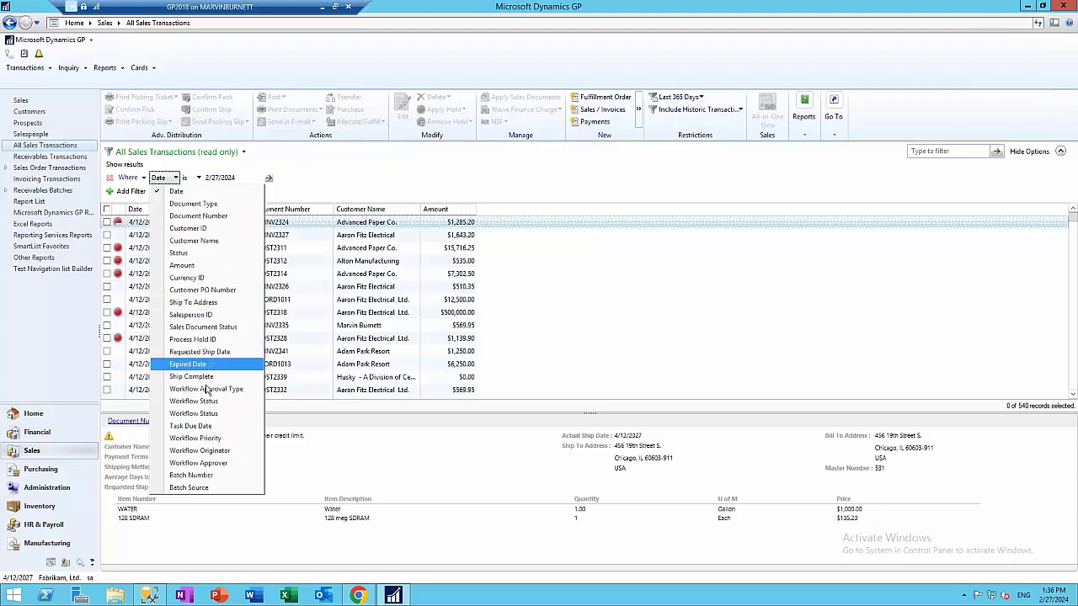
click(184, 490)
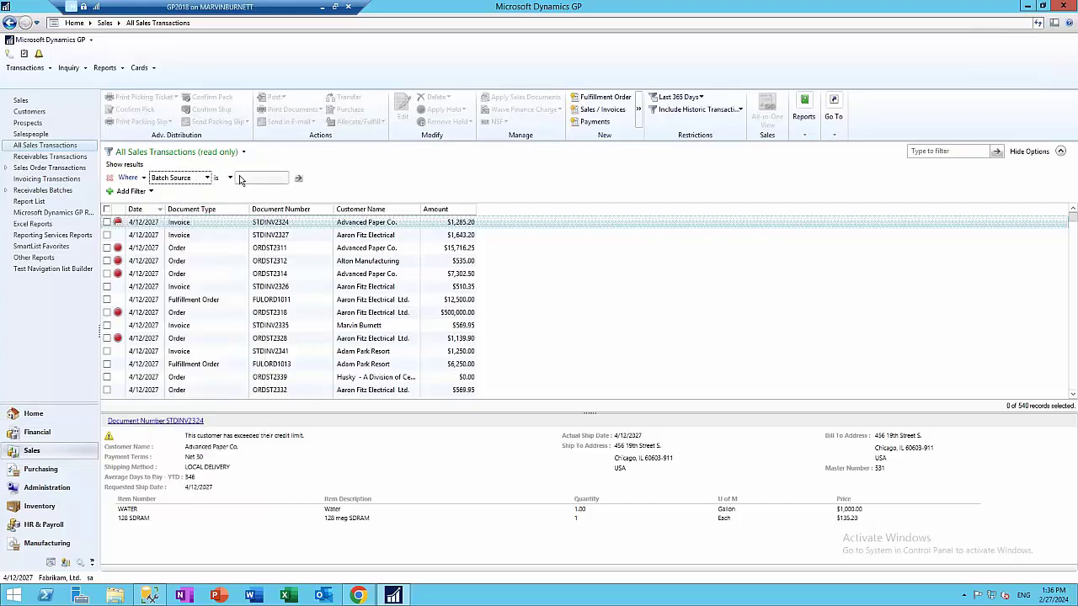
click(284, 177)
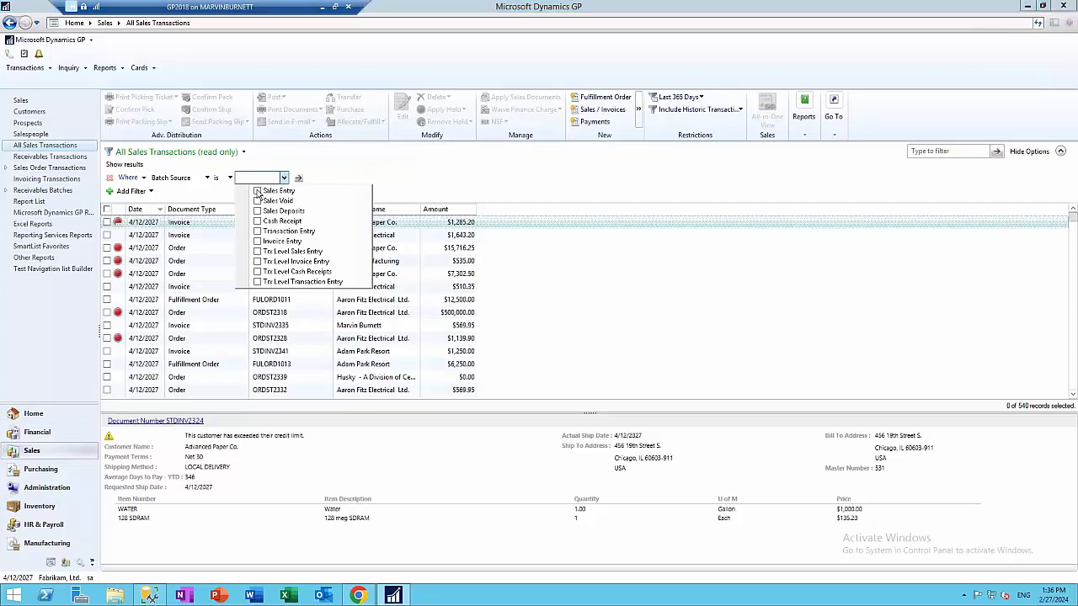
click(258, 191)
click(311, 178)
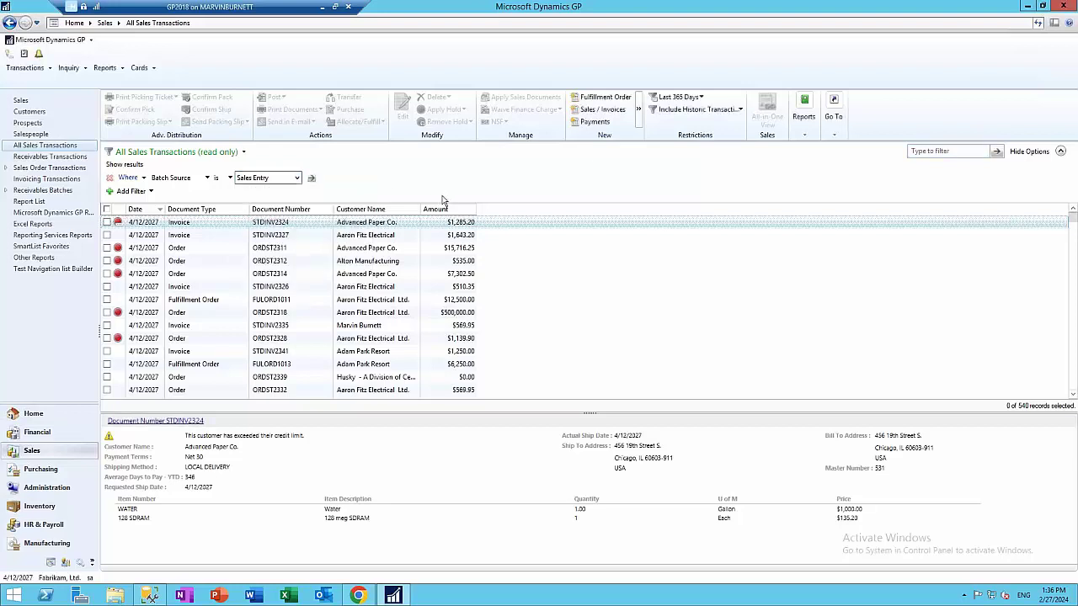
click(311, 178)
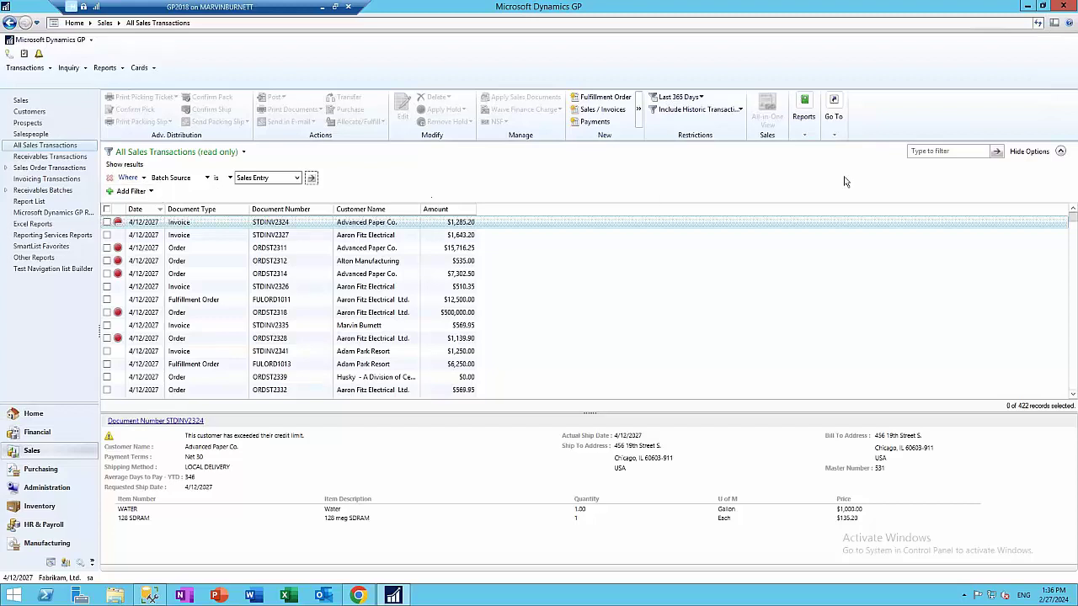
Search the list for the customer's surname and restrict it to the Last 30 Days
click(924, 154)
text(fa)
key(Return)
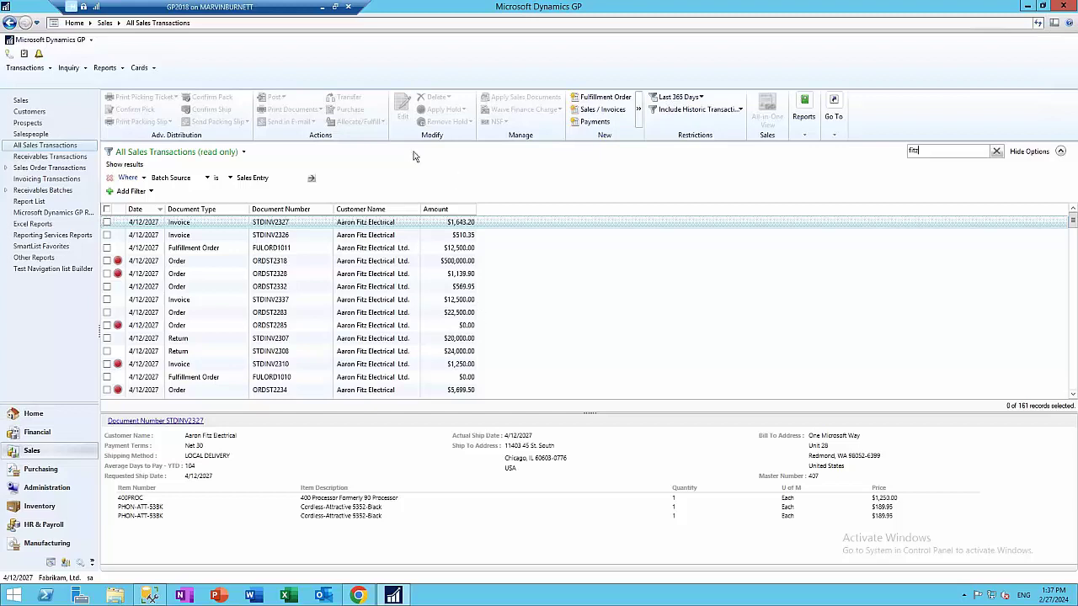
click(679, 97)
click(686, 148)
Save the filtered list as a new customer-named '30 Days' view, then return to All Sales Transactions
click(243, 152)
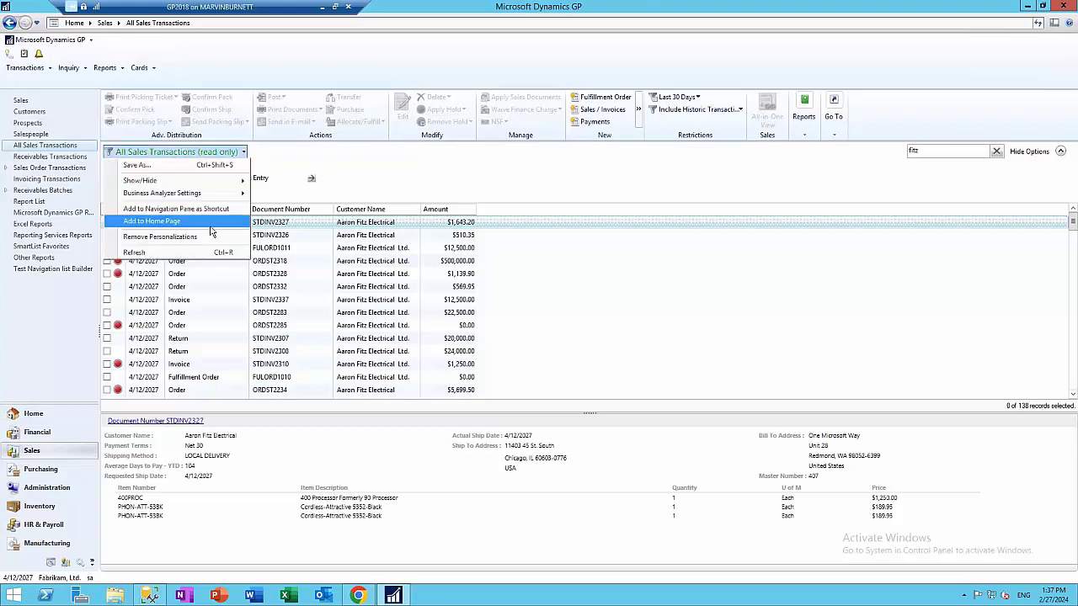
click(160, 165)
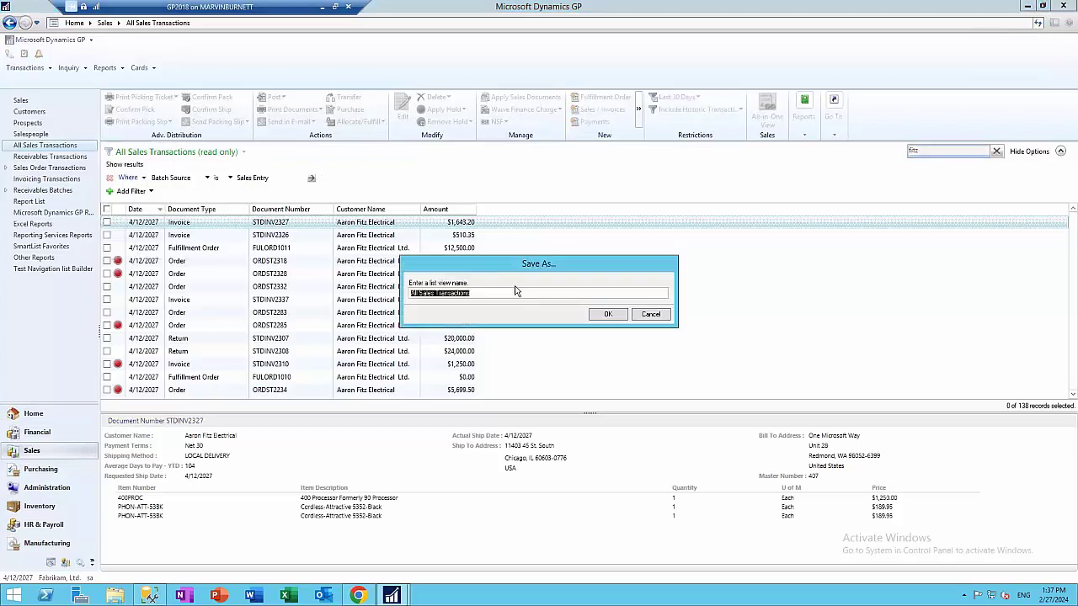
text(Al)
click(613, 317)
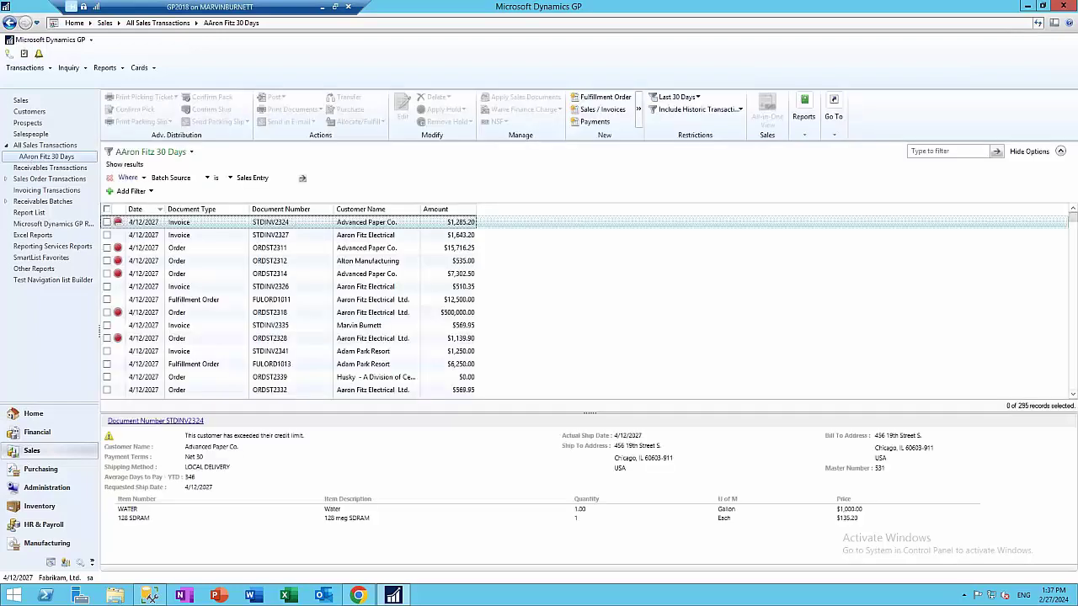
click(71, 149)
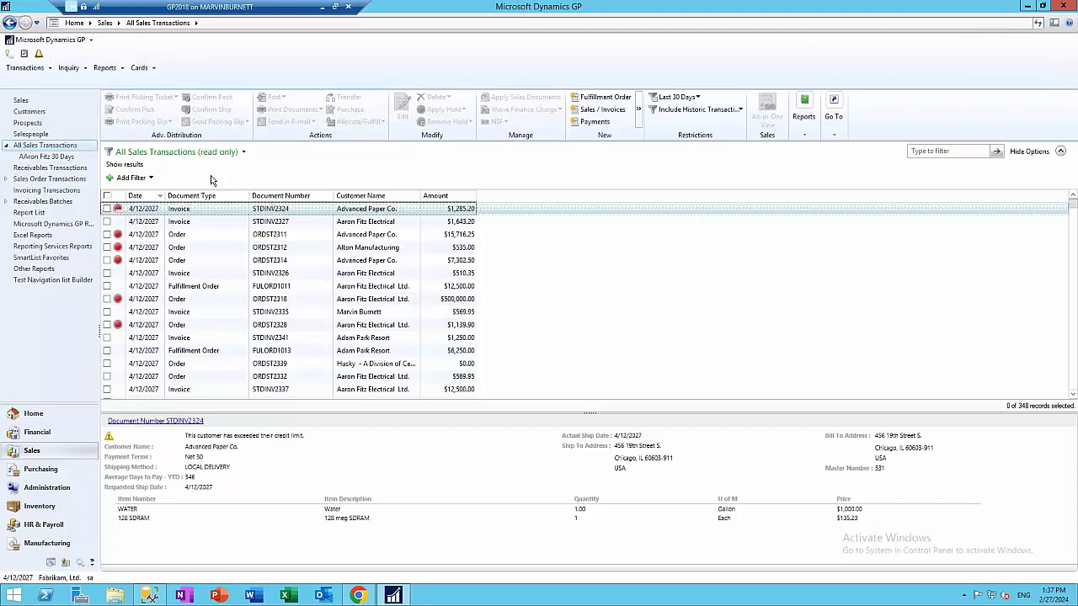
Add and apply a filter for Document Type is Payments
click(131, 177)
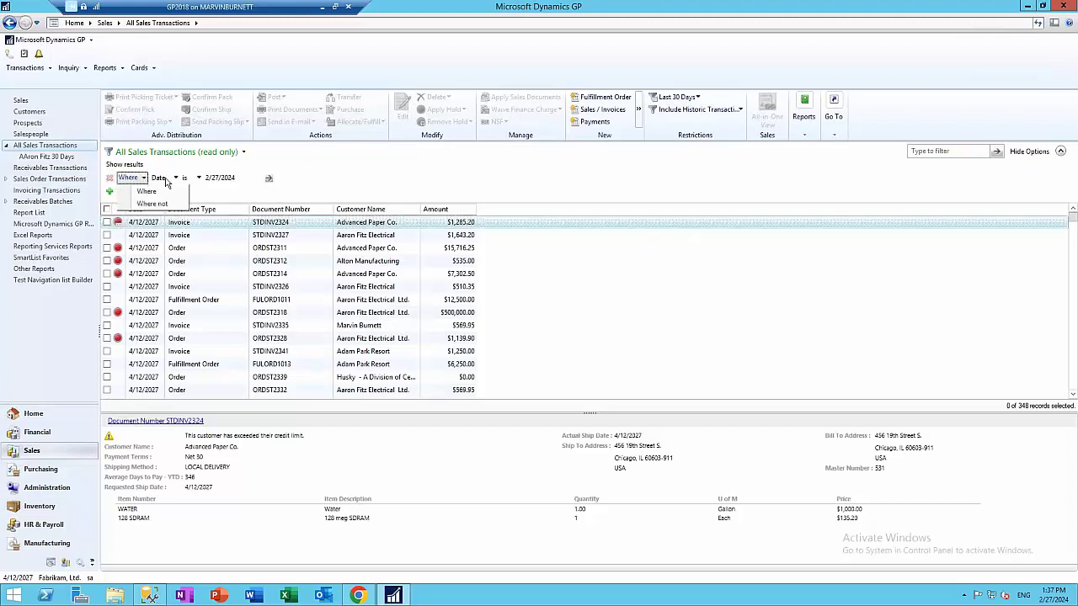
click(168, 179)
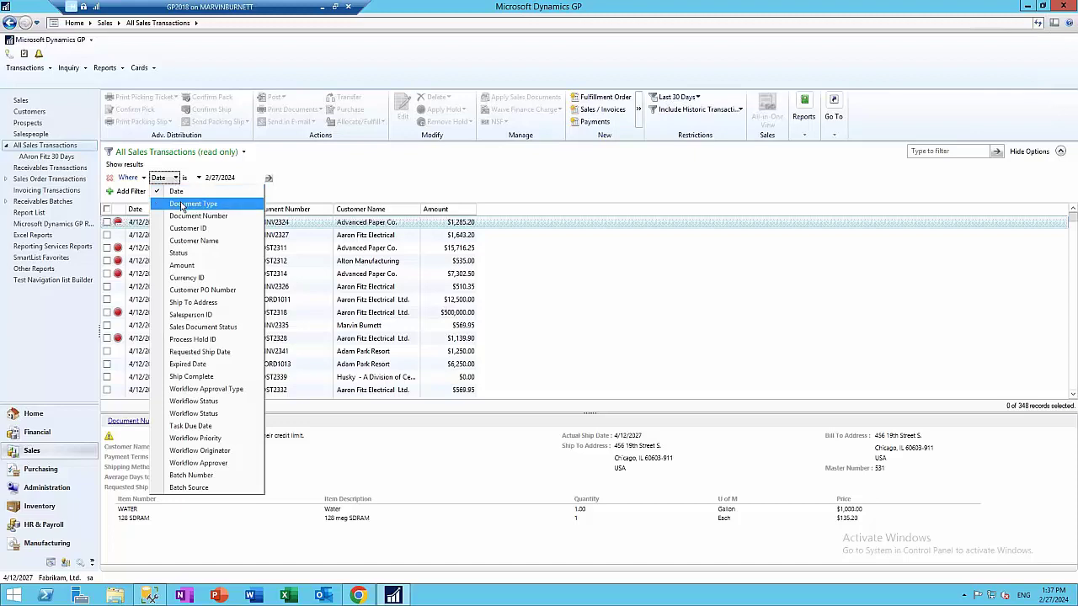
click(180, 204)
click(233, 177)
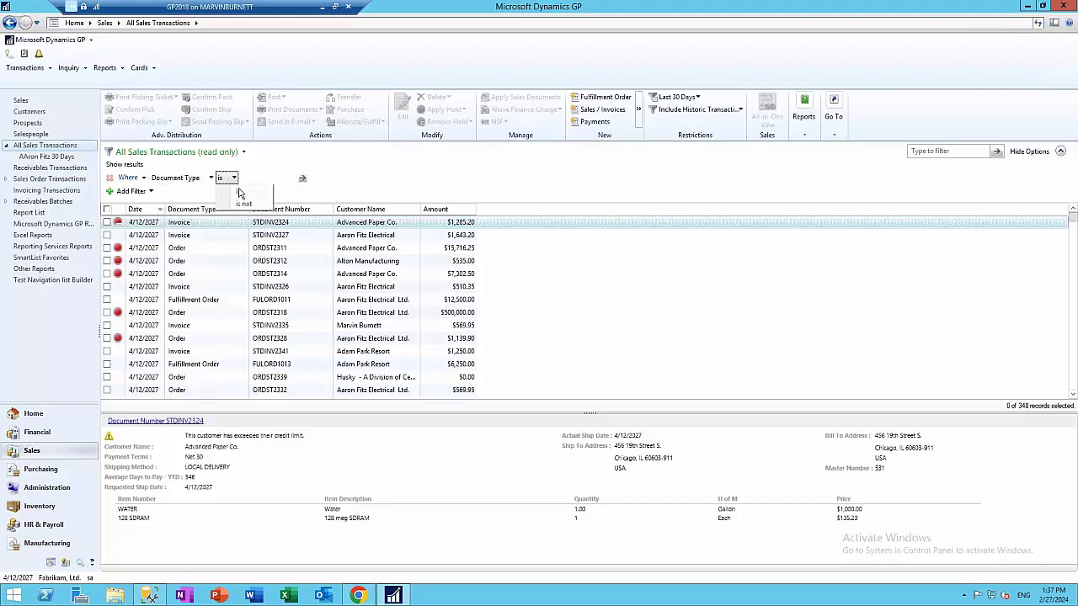
click(239, 193)
click(288, 178)
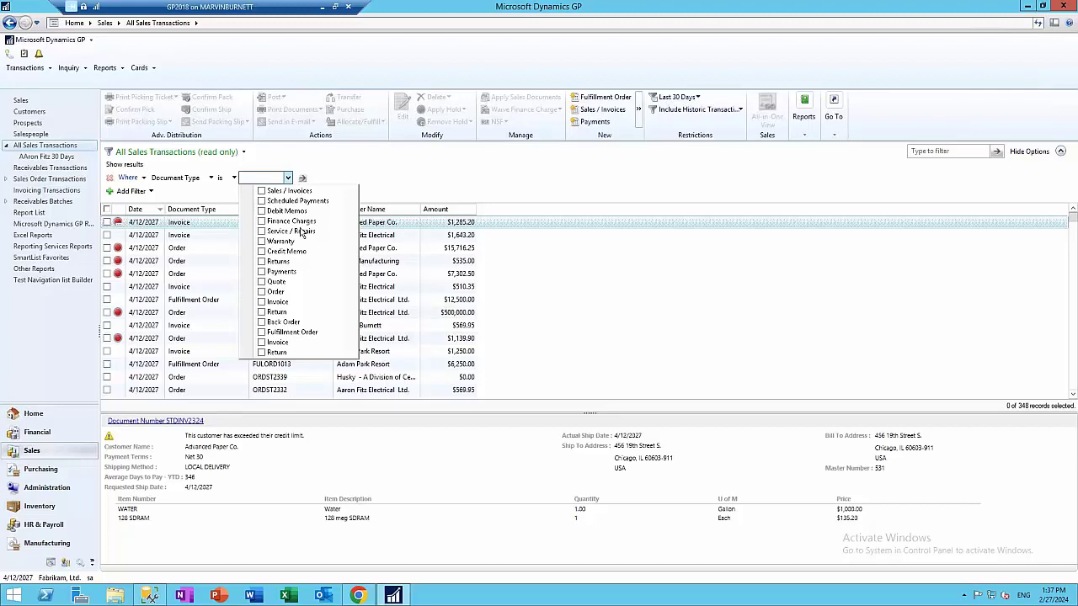
click(262, 271)
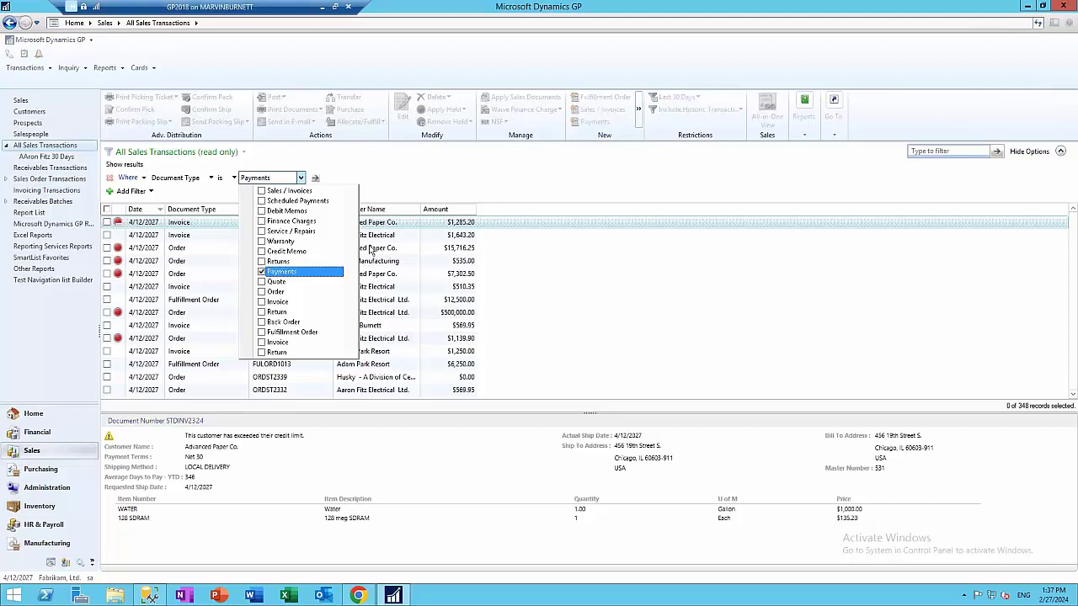
click(316, 179)
click(315, 180)
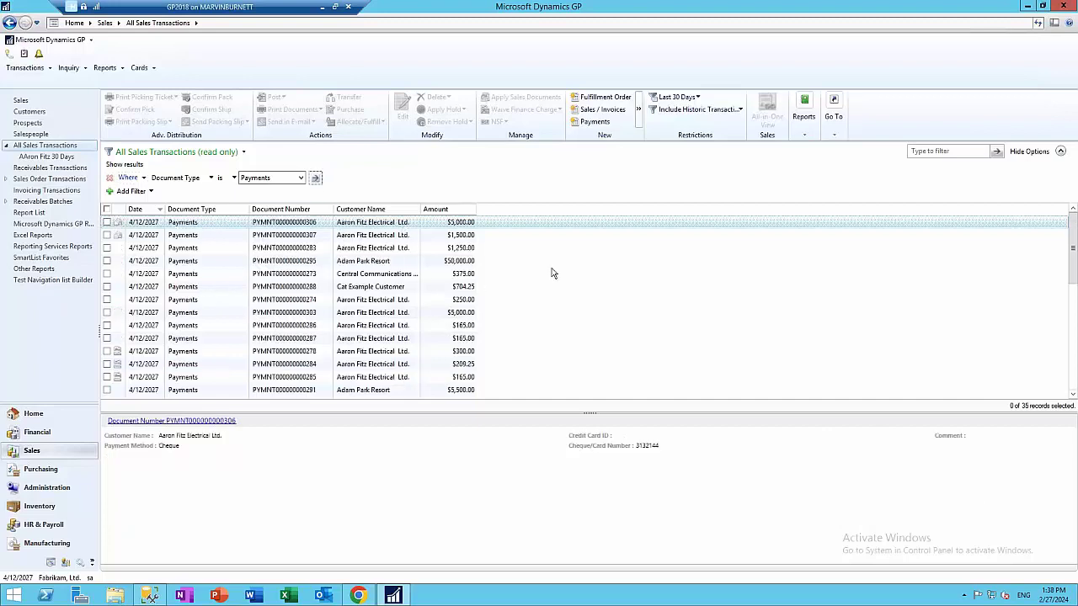
Add a second condition, Status is Open, and apply it
click(131, 191)
click(176, 192)
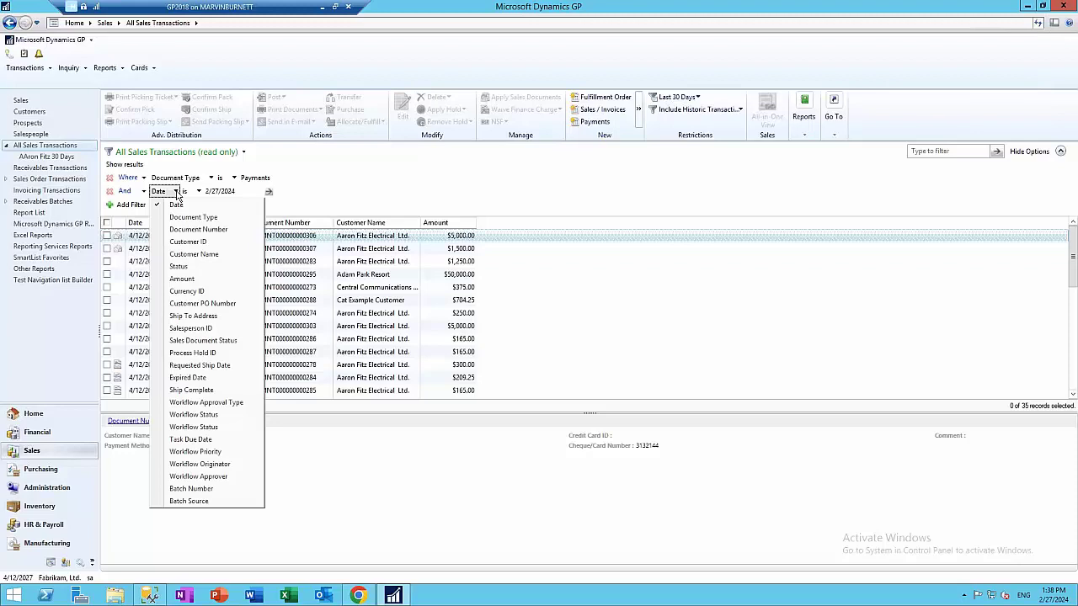
click(180, 266)
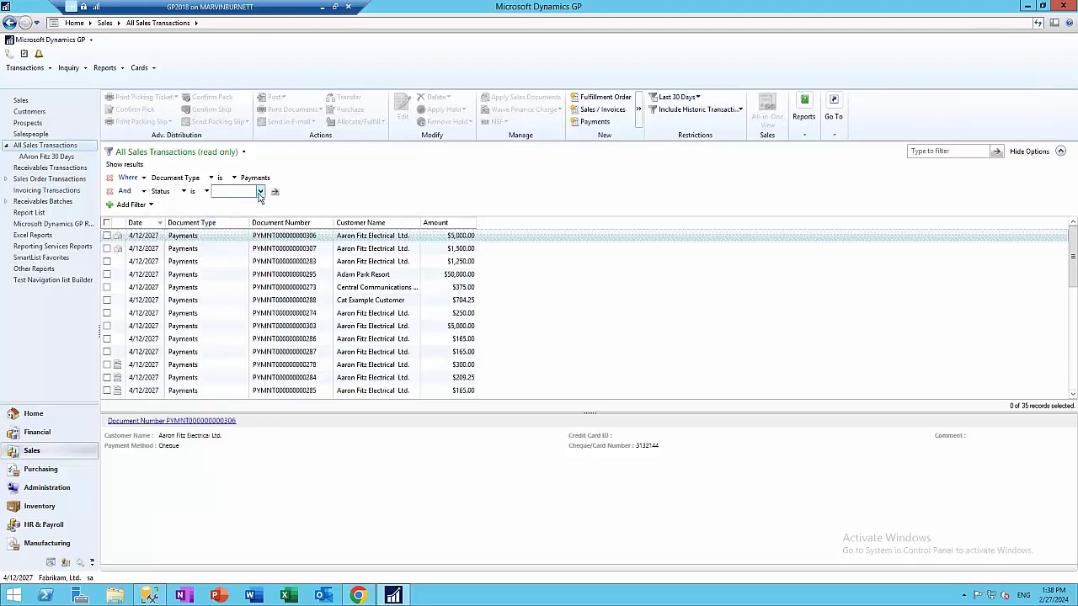
click(260, 192)
click(234, 213)
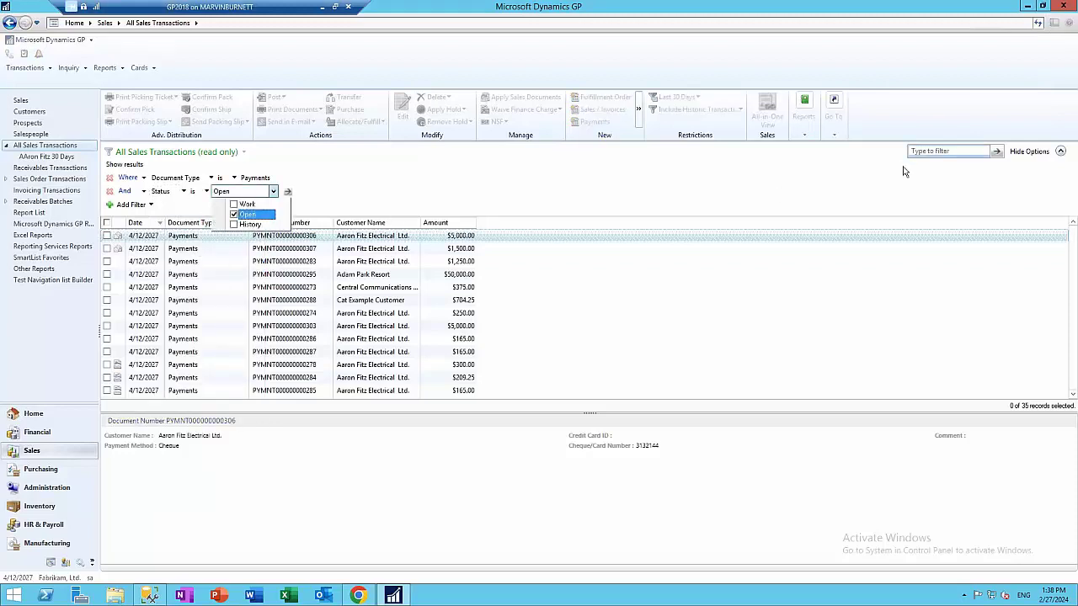
click(288, 193)
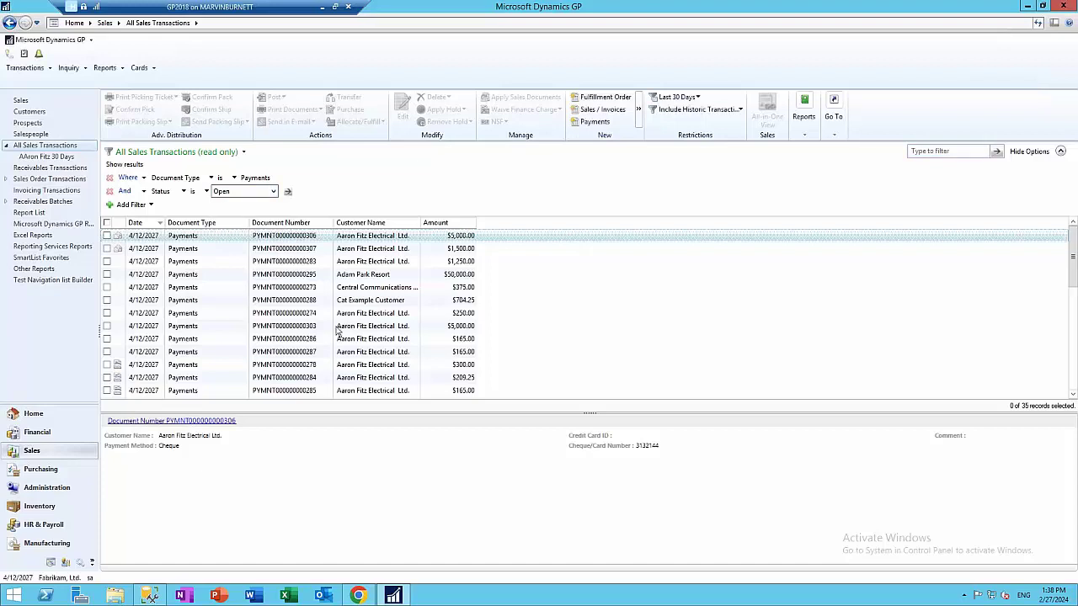
click(287, 192)
Search for the customer's payments, select all 12, then reopen the saved 30 Days view
text(Fitz)
click(996, 150)
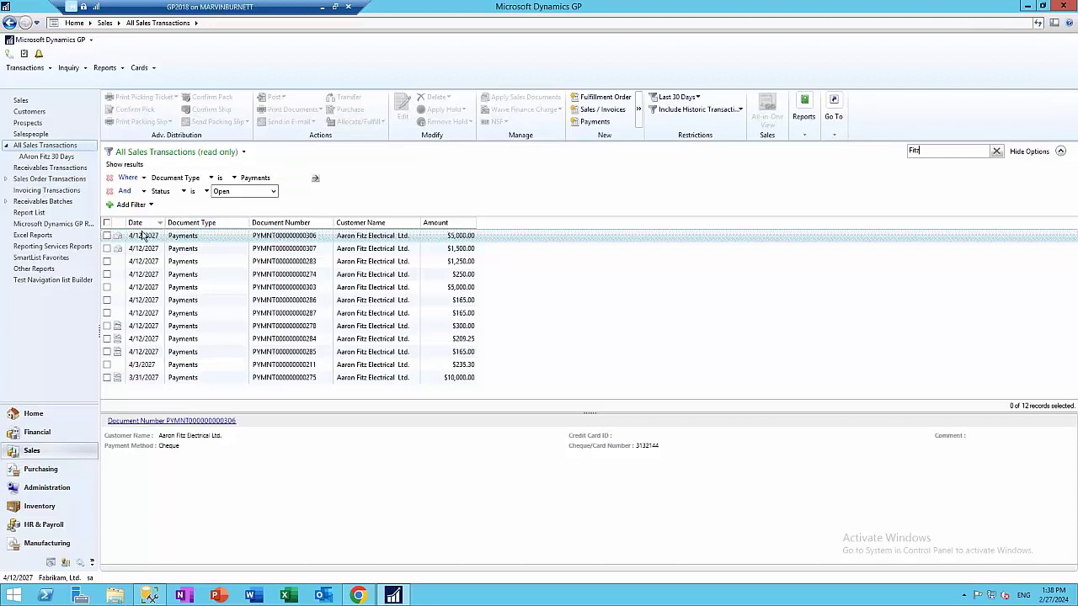
click(107, 223)
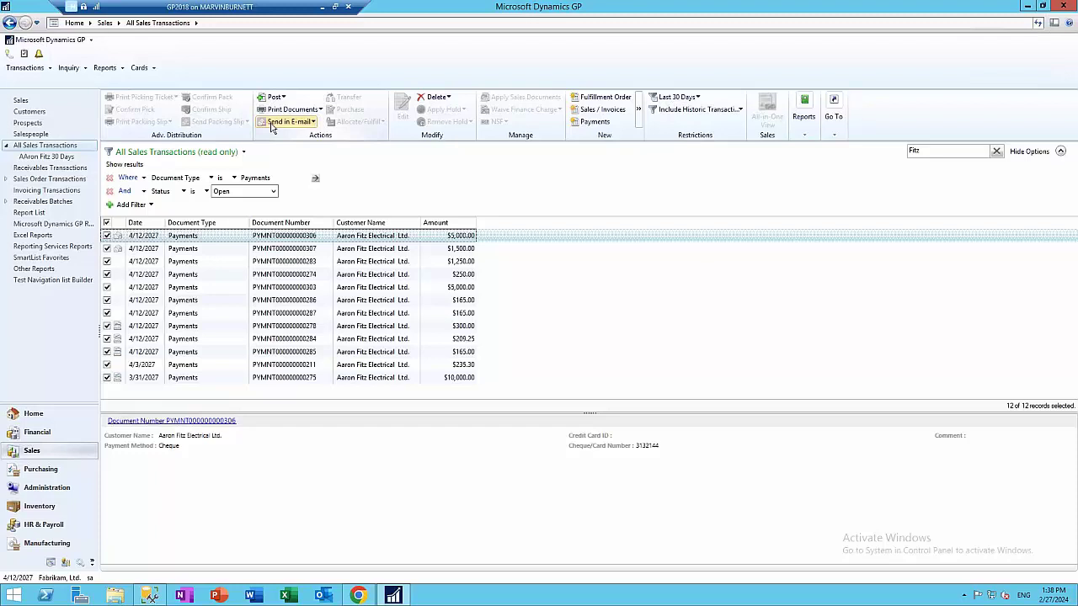
click(47, 156)
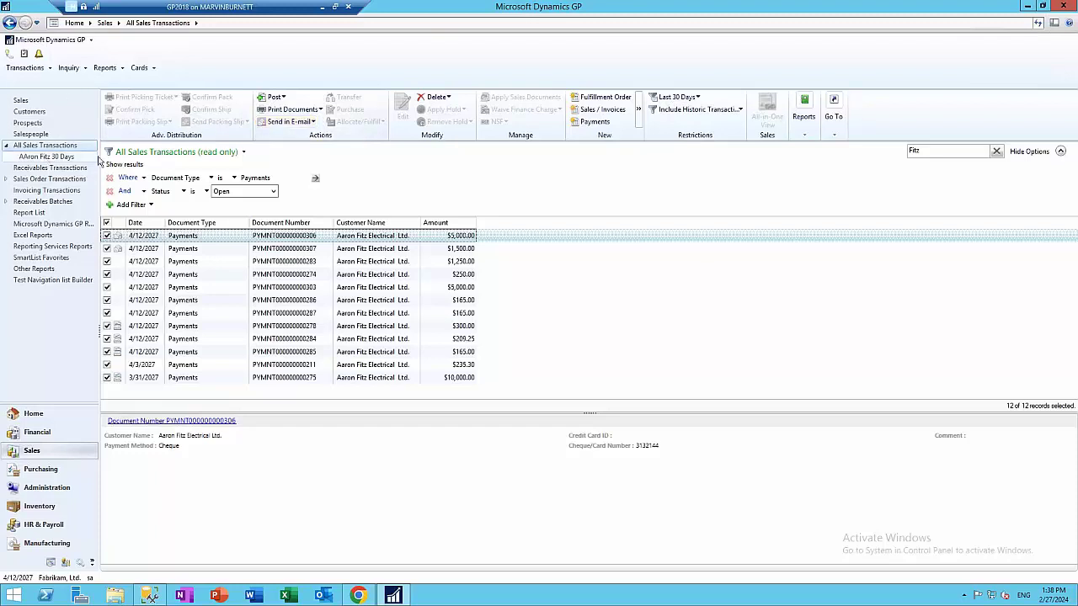
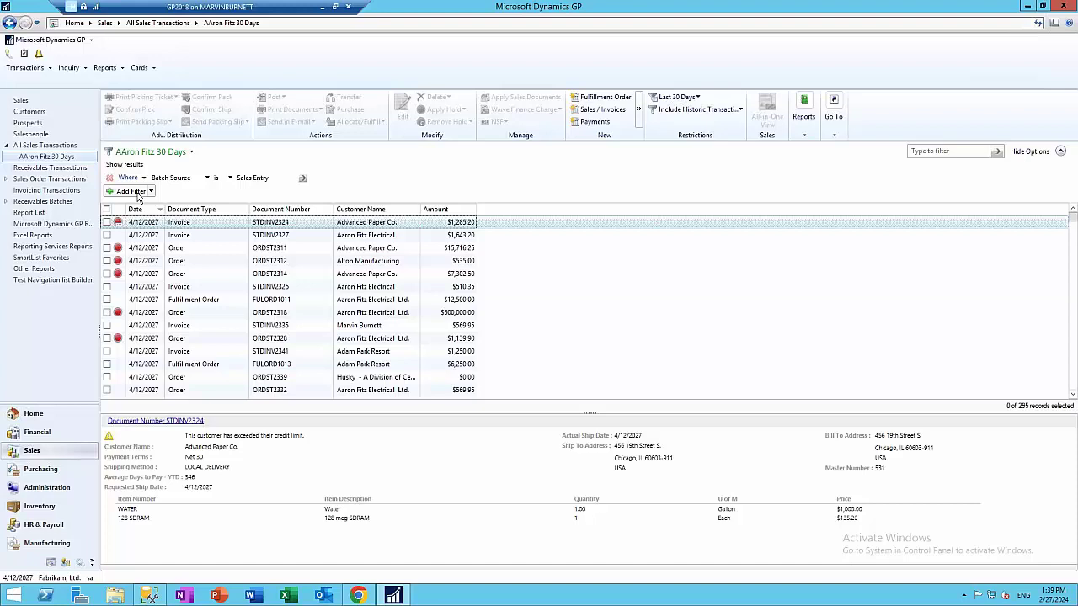
Open a blank Sales Transaction Entry window from the Sales page's Transactions panel
click(31, 450)
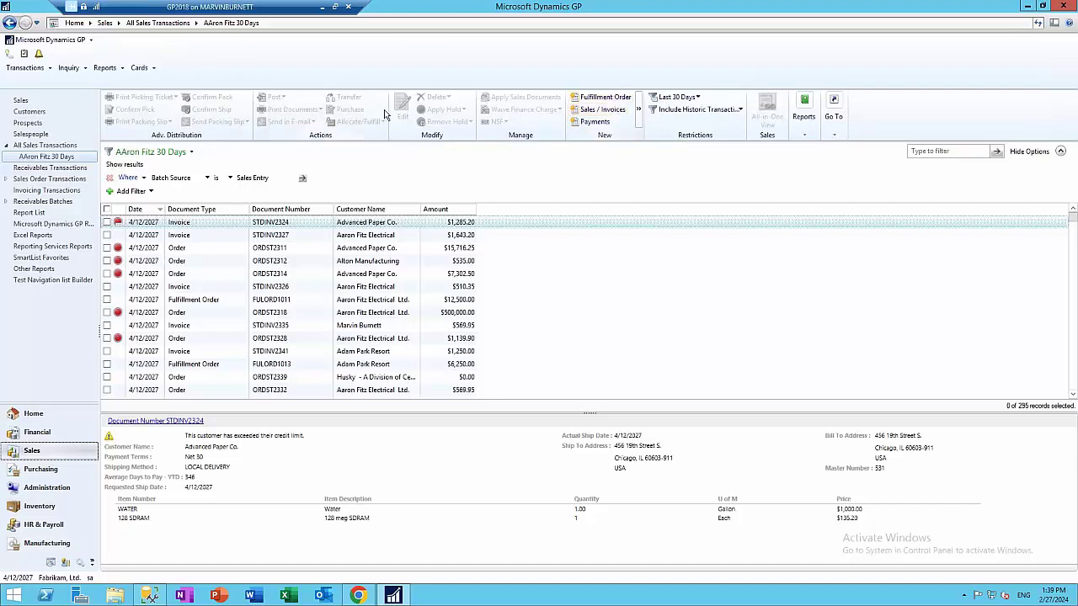
click(22, 101)
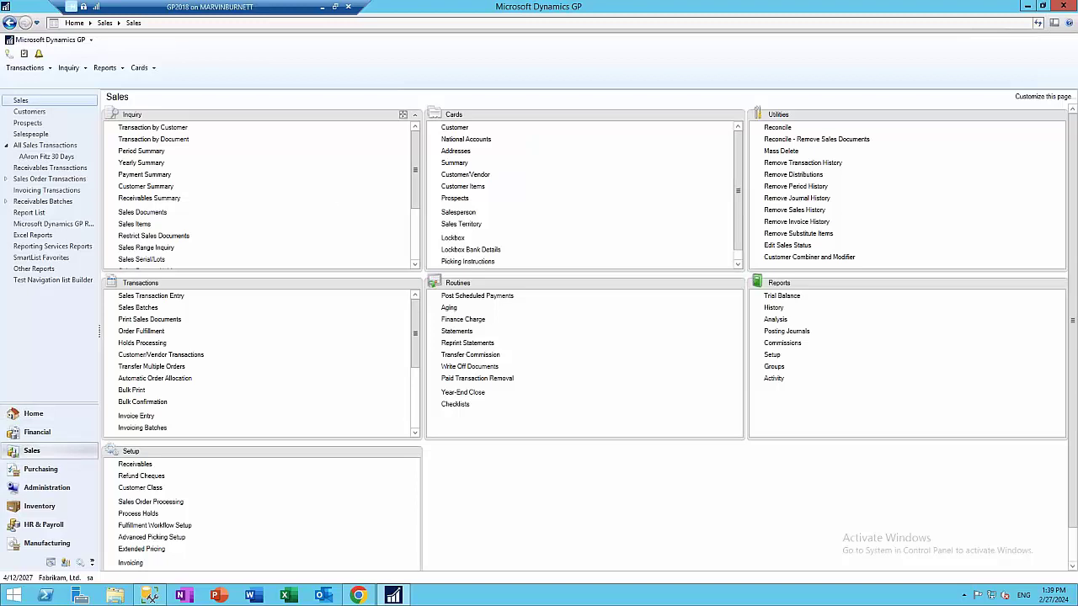
click(152, 296)
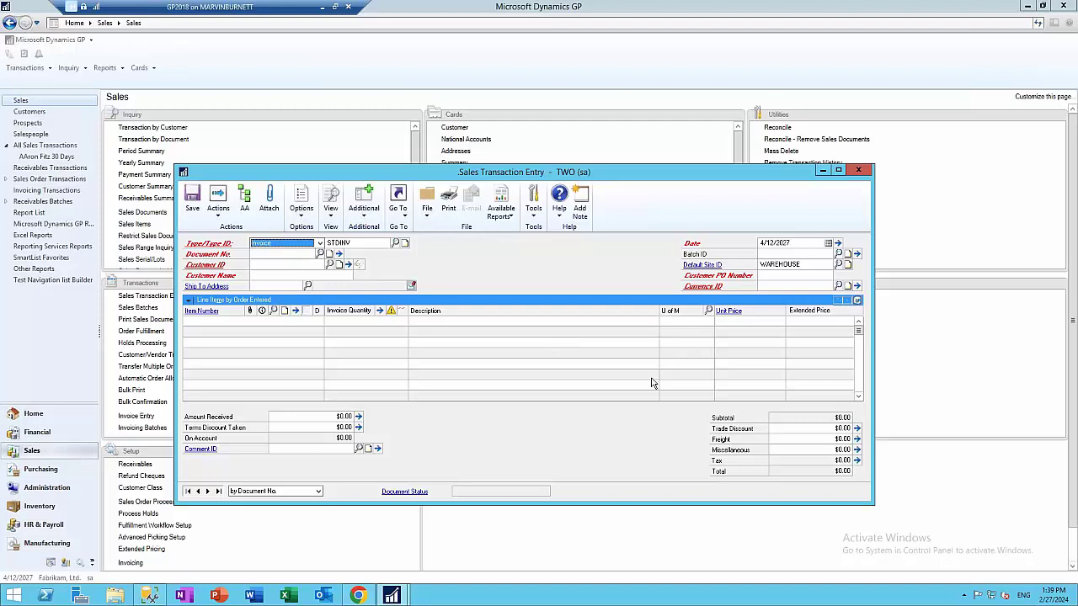
Switch the document type to Order and choose the customer from the Customer ID lookup
key(o)
key(Tab)
key(Tab)
key(Tab)
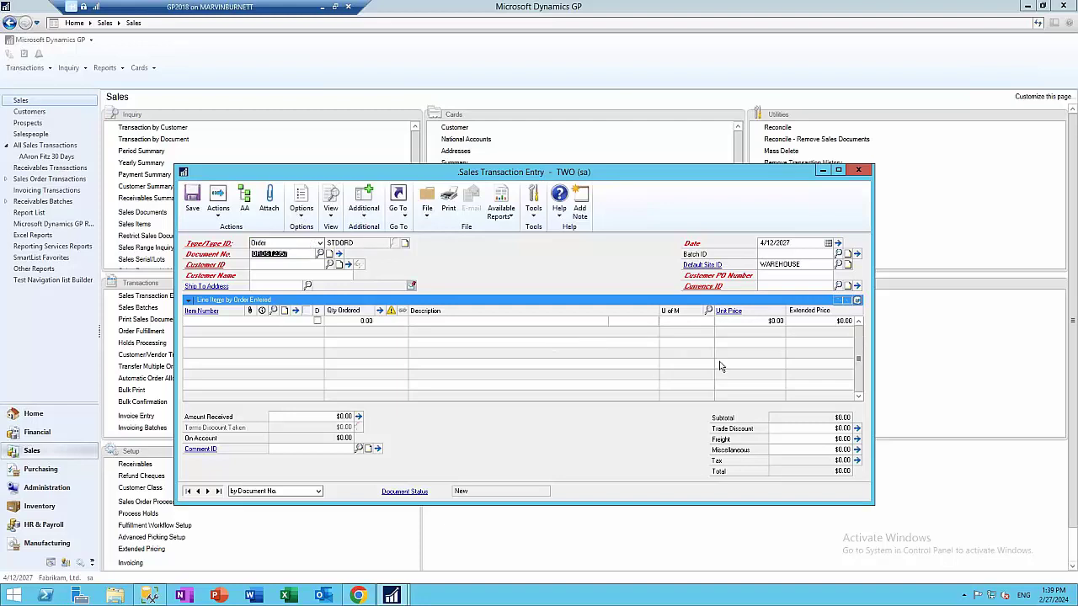
key(ctrl+l)
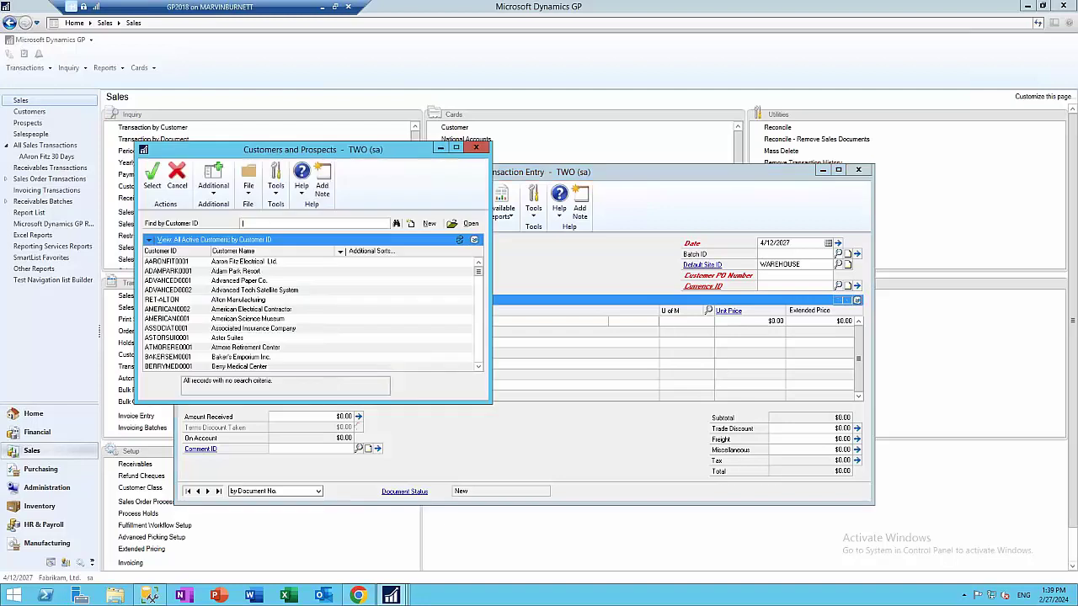
double_click(158, 262)
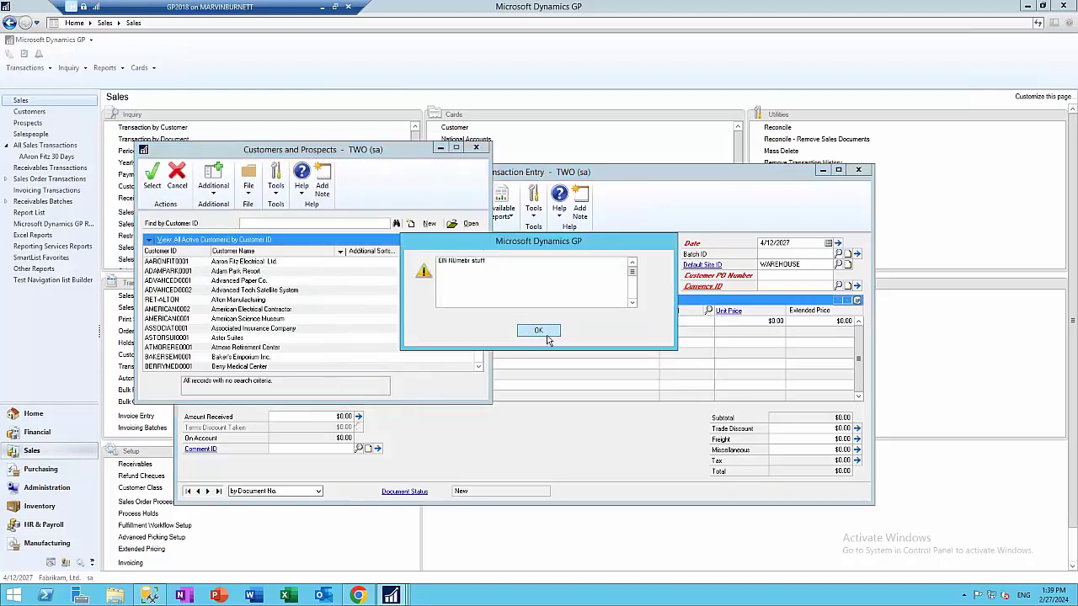
click(544, 332)
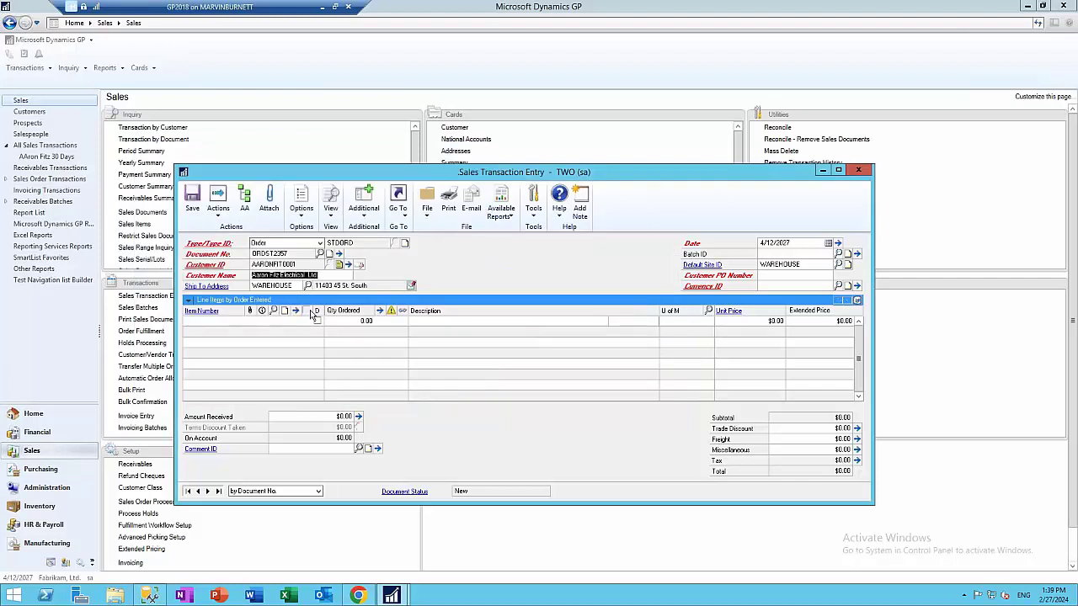
key(Tab)
key(Tab)
key(Tab)
key(Tab)
key(Tab)
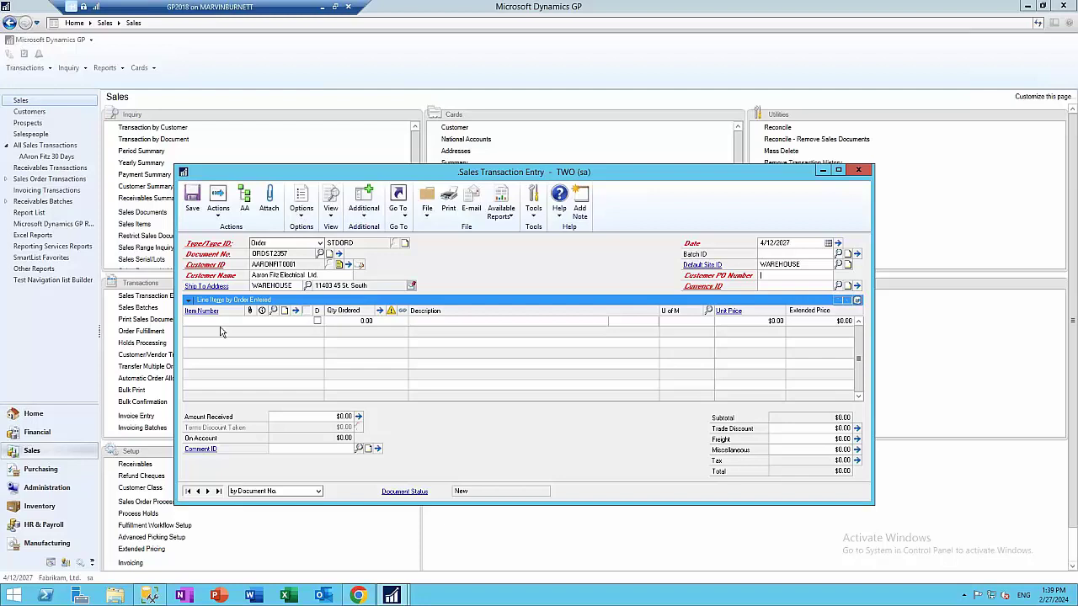
Enter the customer PO number and accept batch ID SAMPLE
click(790, 276)
text(PO31321465)
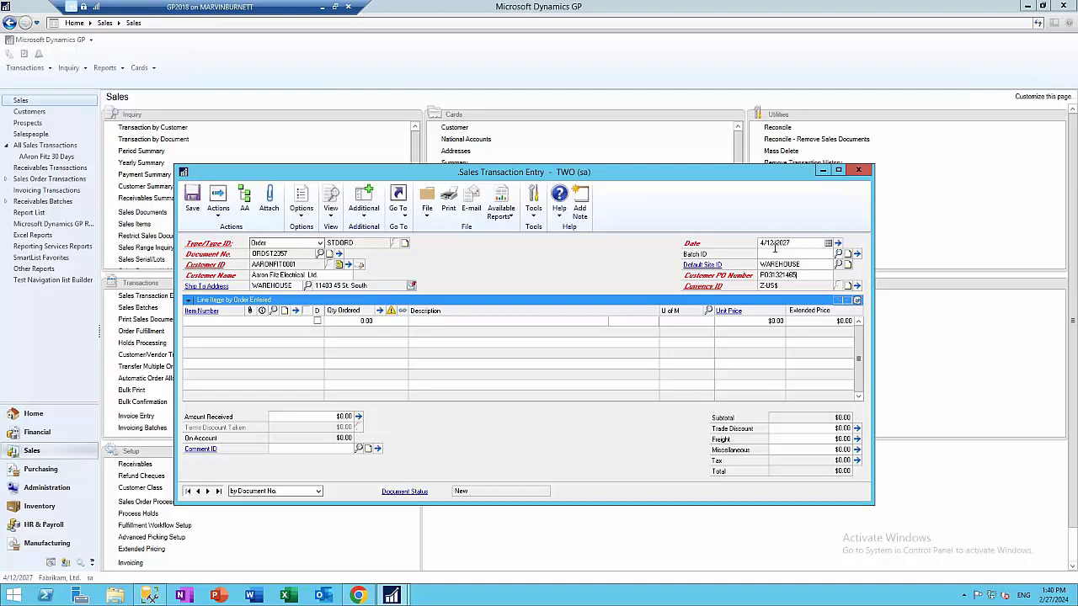
text(SAMPLE)
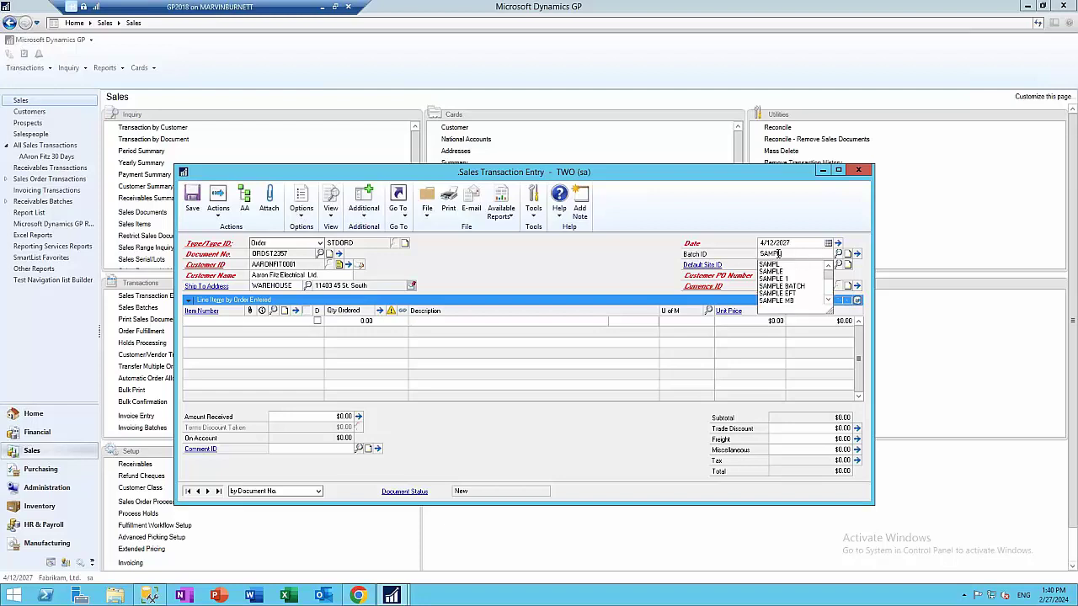
key(Tab)
Add item 400PROC as the order's first line
click(213, 333)
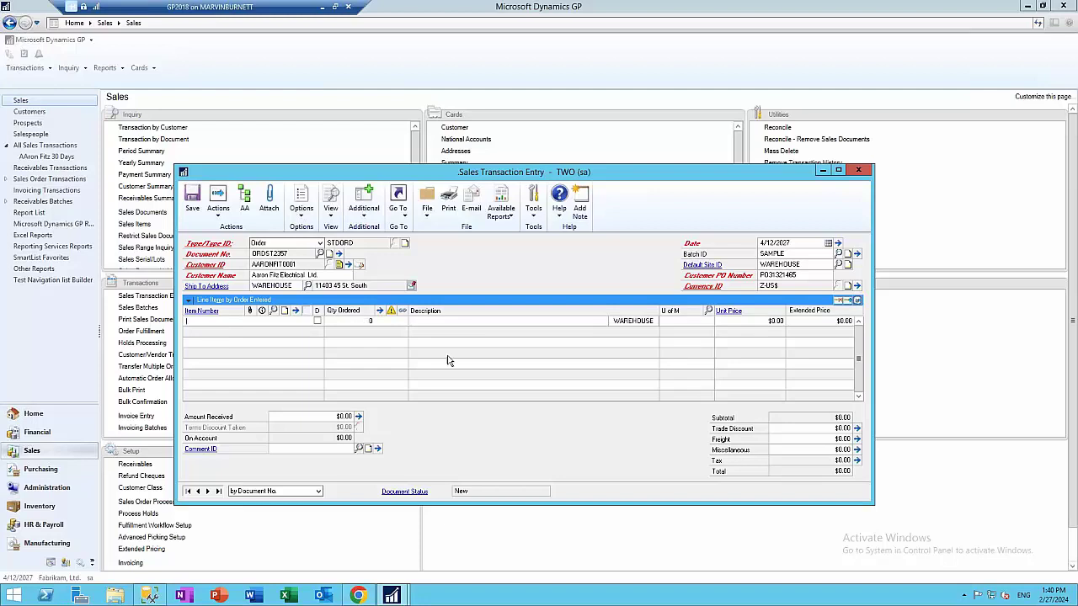
text(400P)
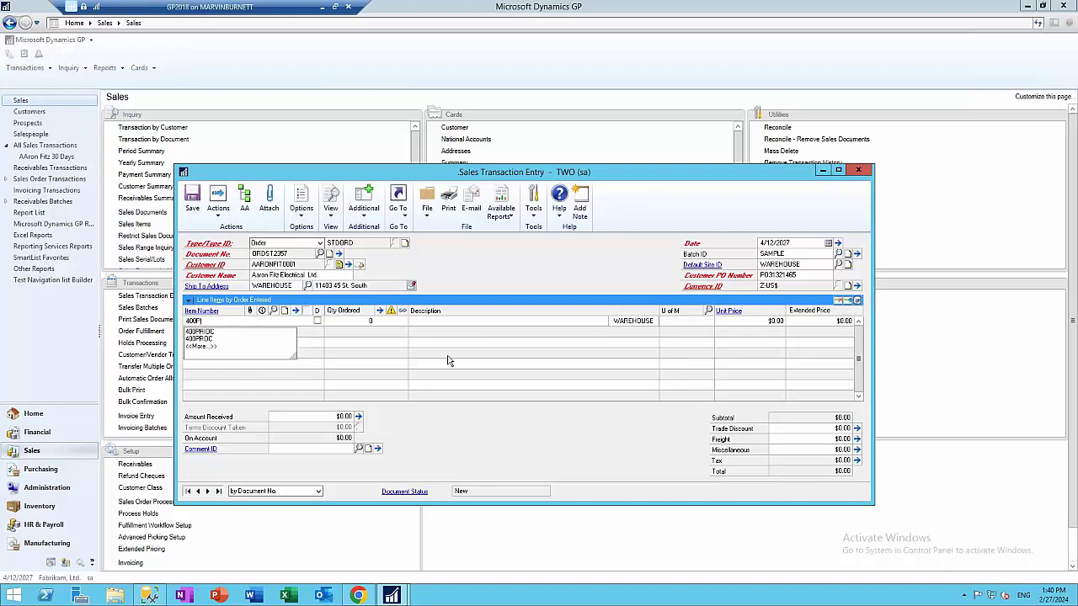
text(ROC)
key(Tab)
click(543, 329)
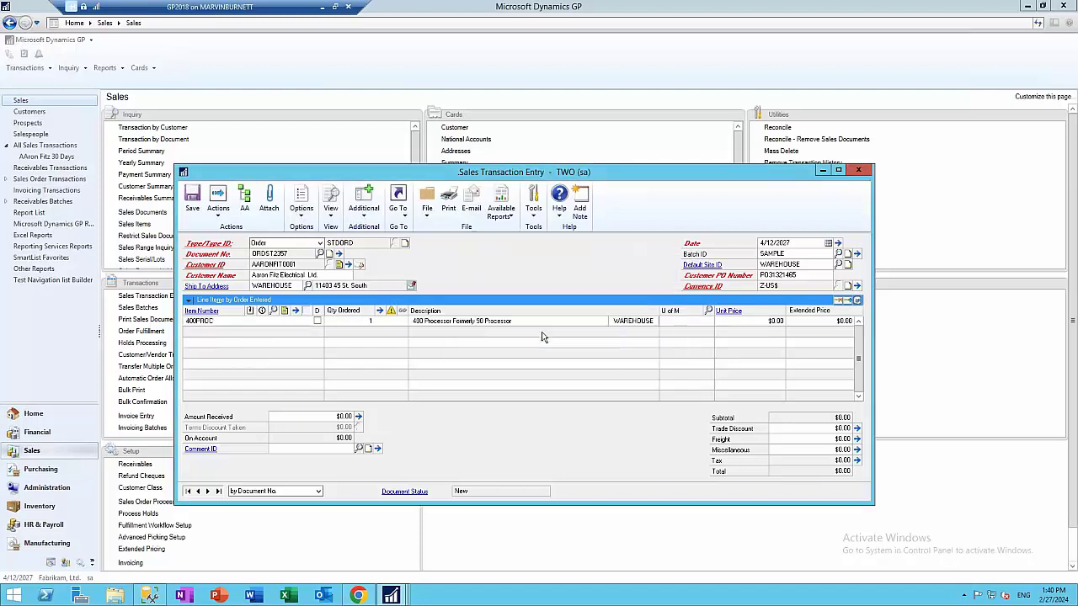
click(538, 329)
Set the line's unit of measure to Each and override the quantity shortage
click(663, 321)
text(Ea)
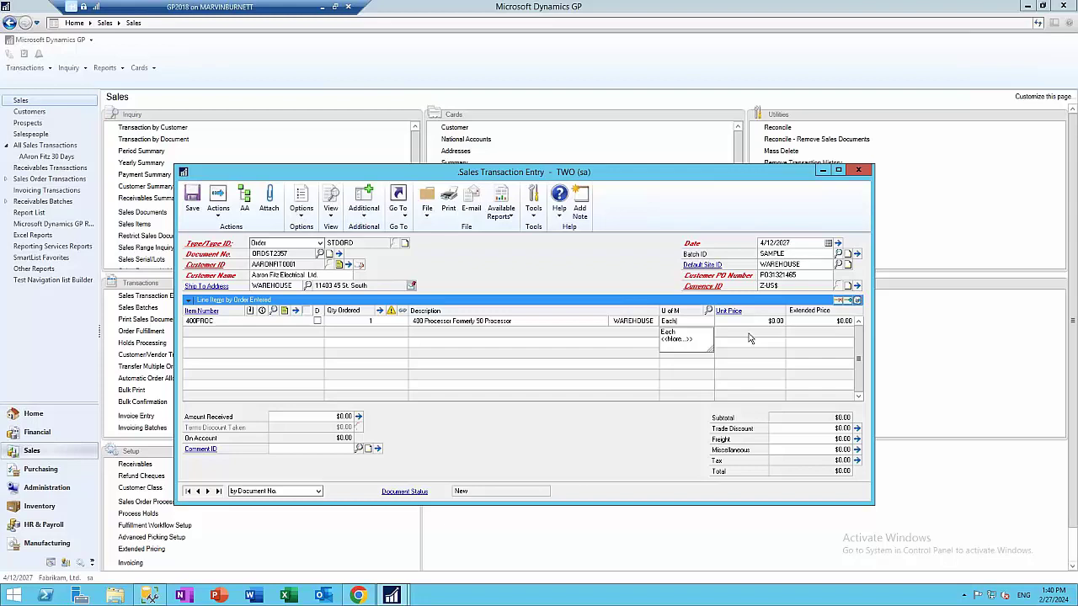
text(ch)
key(Tab)
click(509, 334)
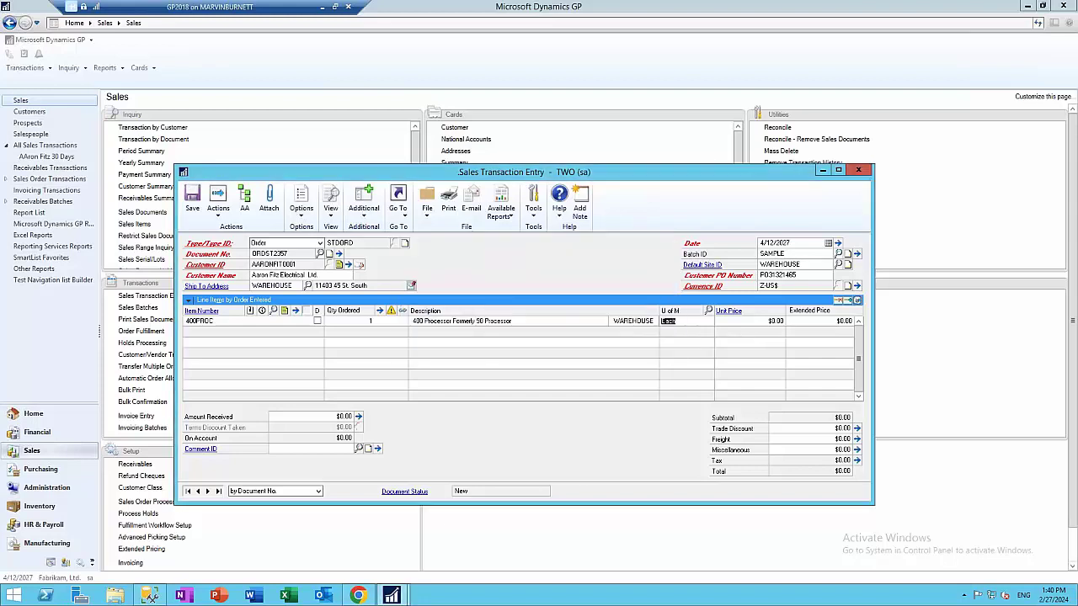
click(196, 287)
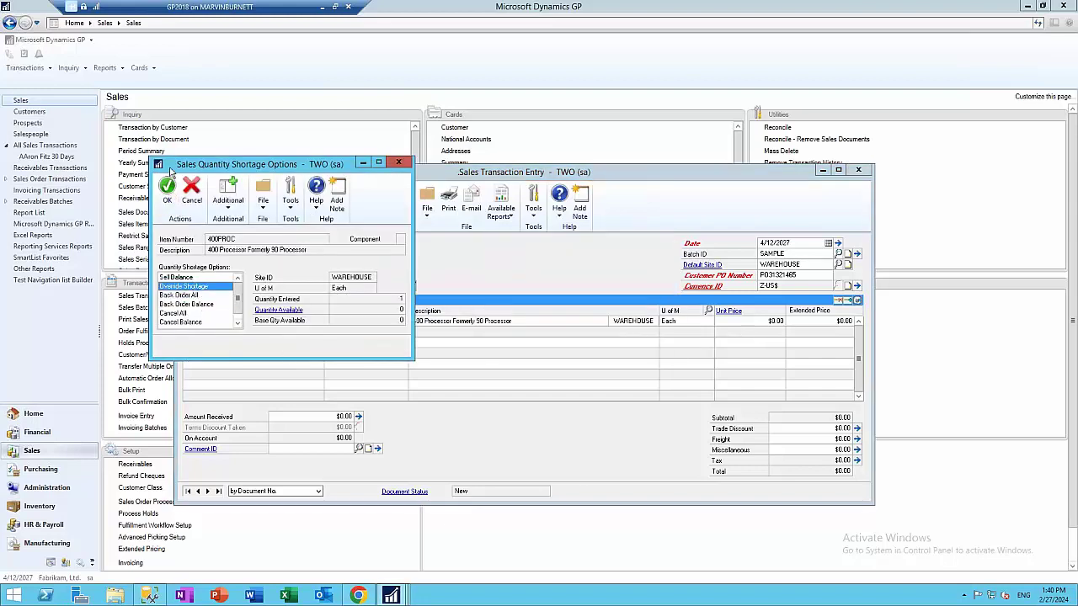
click(167, 190)
click(510, 334)
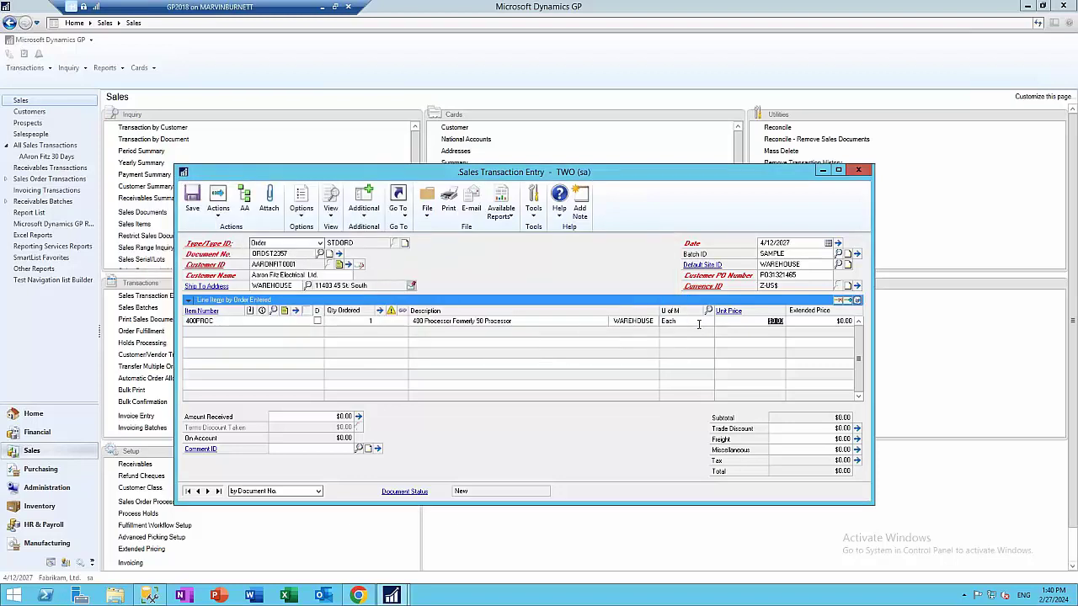
Price the 400PROC line at $1,250.00, removing the contract price link
text(1250)
key(Tab)
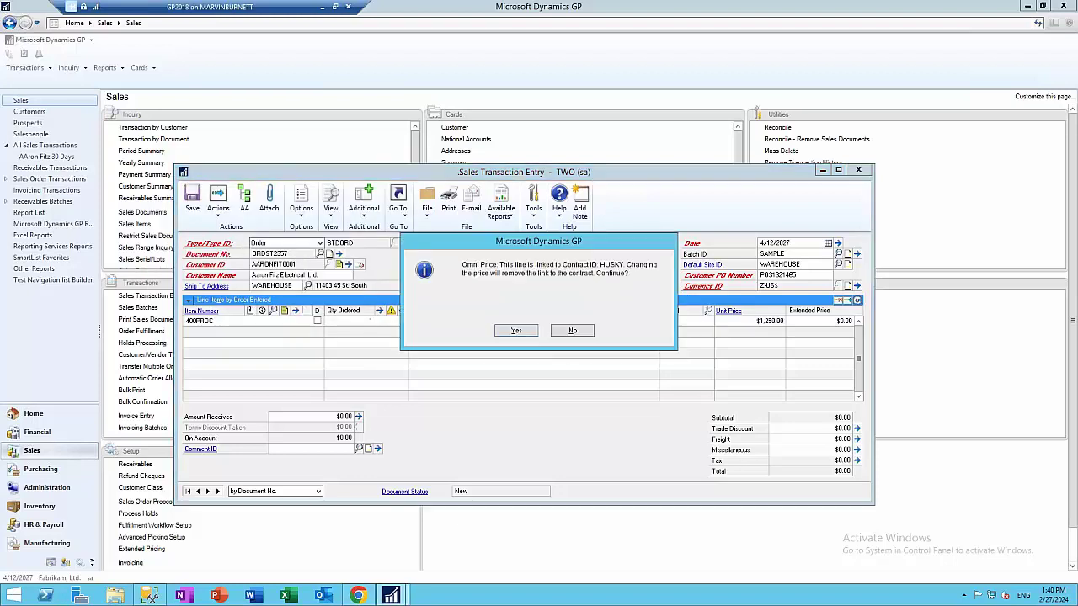
click(516, 331)
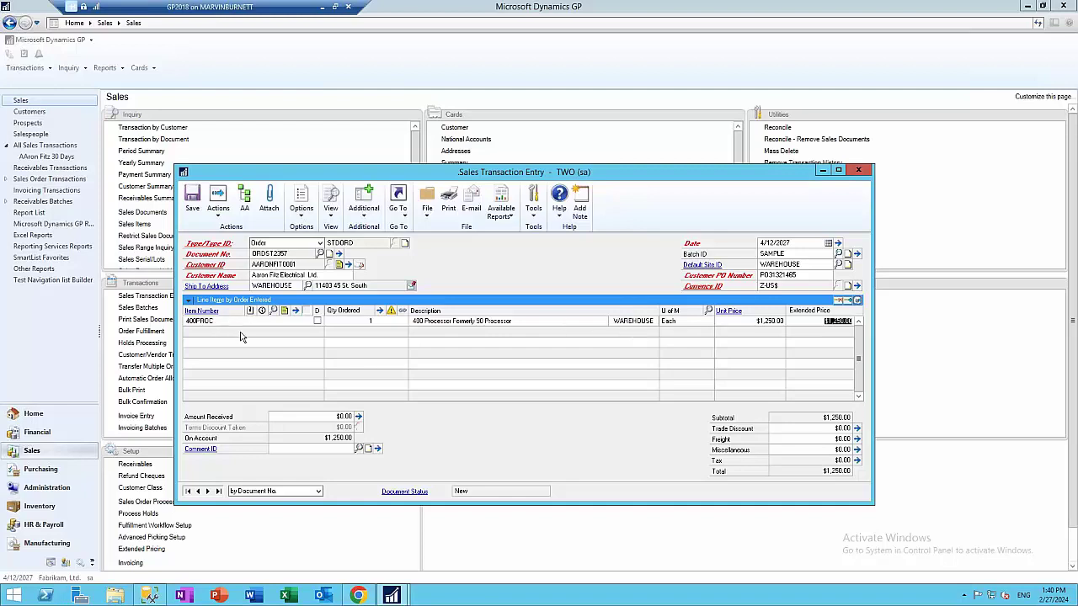
click(337, 337)
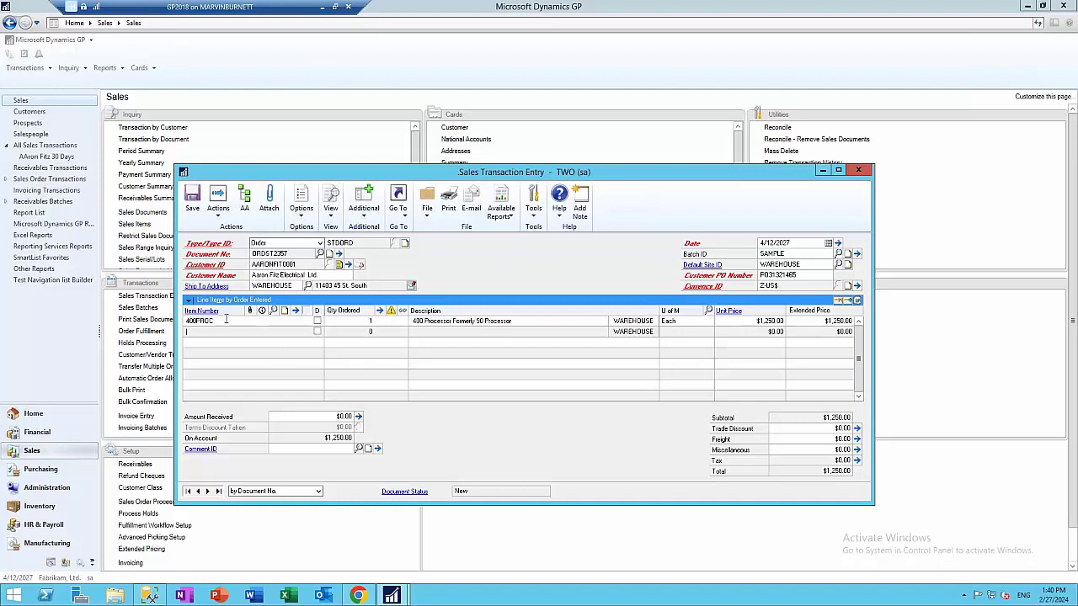
Add a second 400PROC line in unit Each, overriding the quantity shortage
text(400PROC)
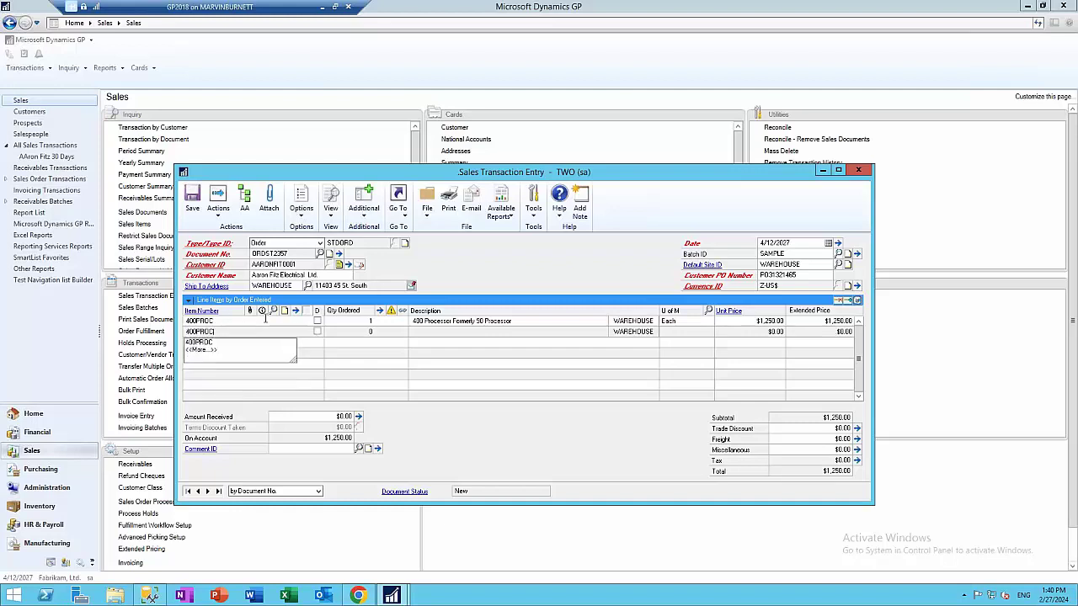
key(Tab)
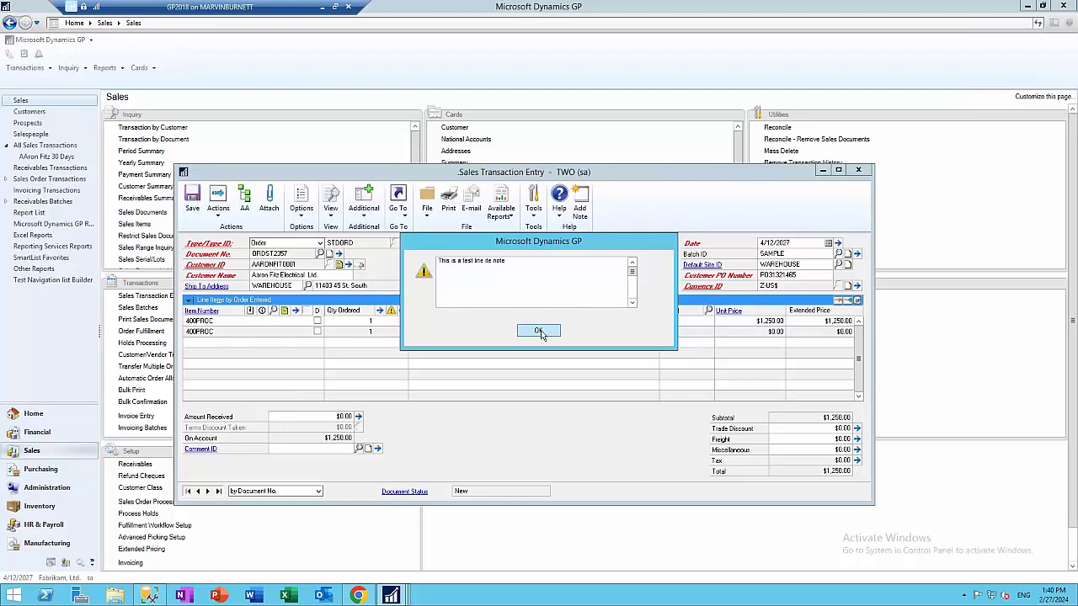
click(540, 328)
click(539, 330)
click(633, 331)
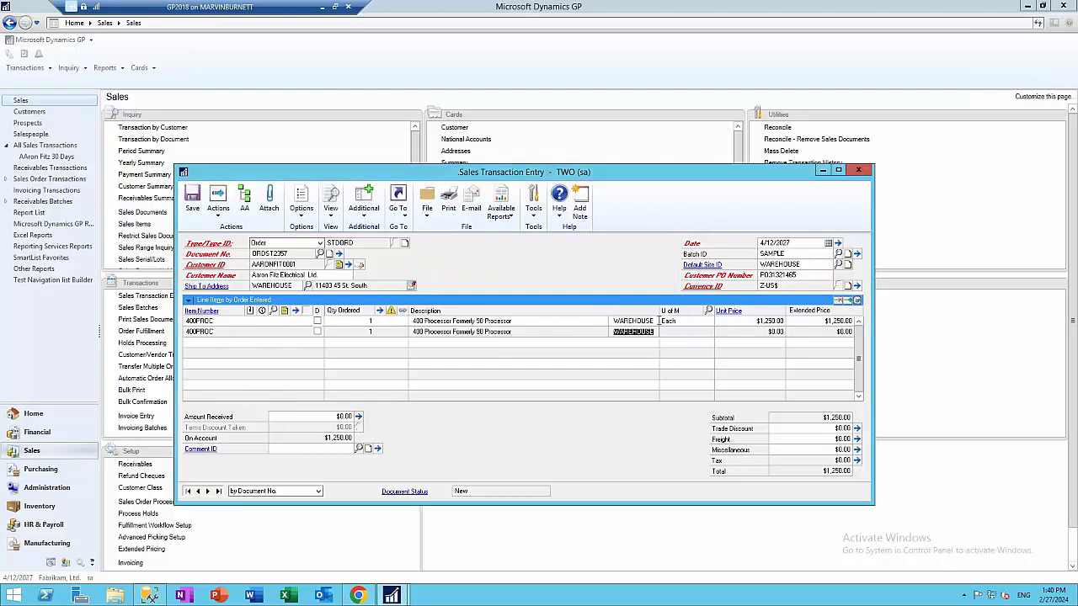
click(708, 310)
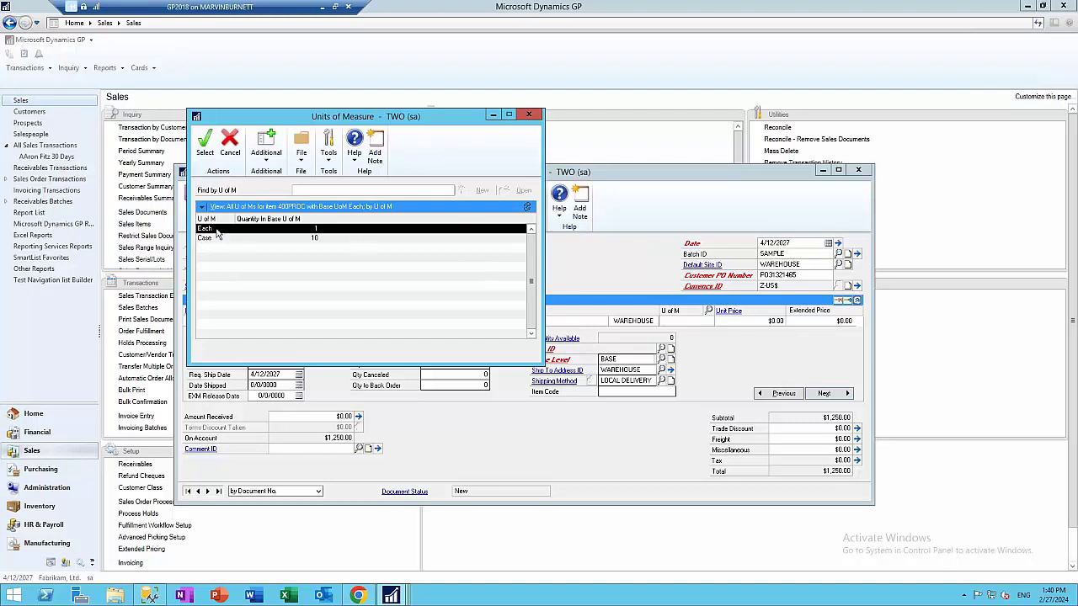
double_click(220, 232)
click(516, 330)
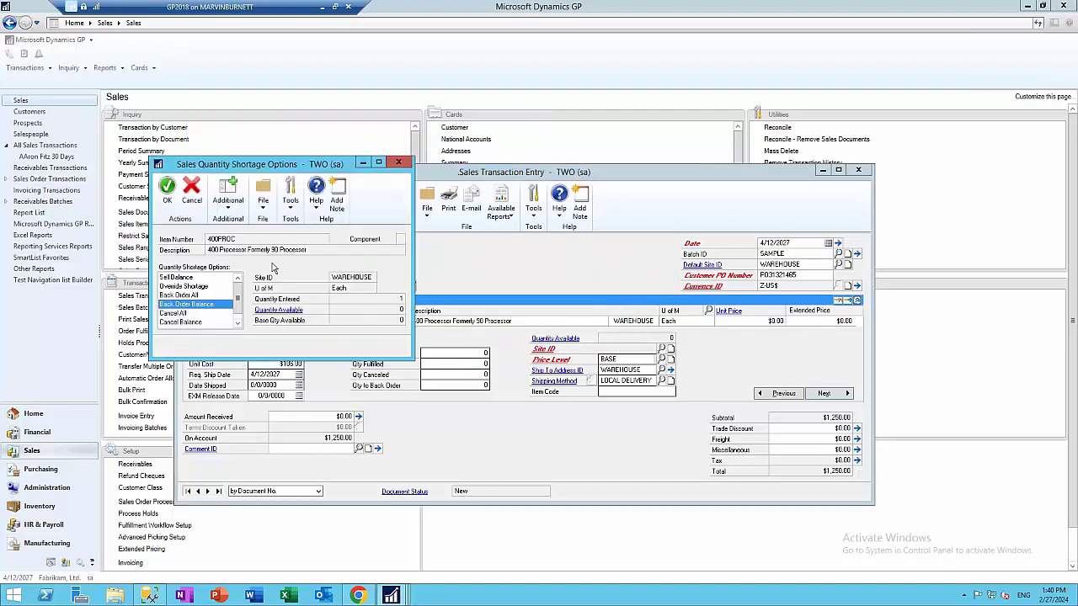
click(194, 287)
click(167, 193)
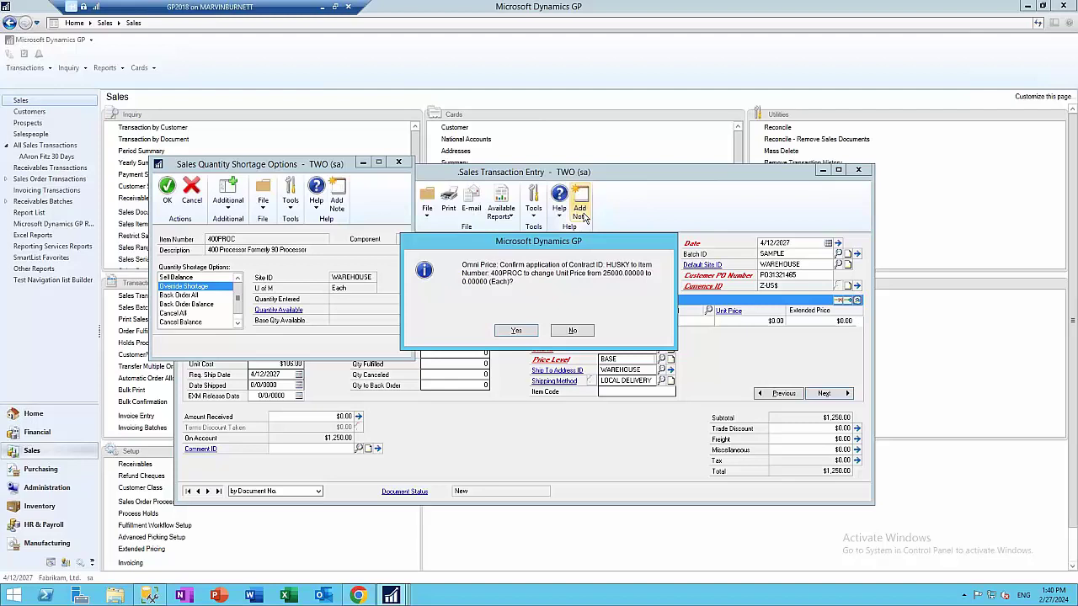
click(520, 331)
Set the second line's site to NORTH, accepting the HUSKY contract price
key(shift+Tab)
key(shift+Tab)
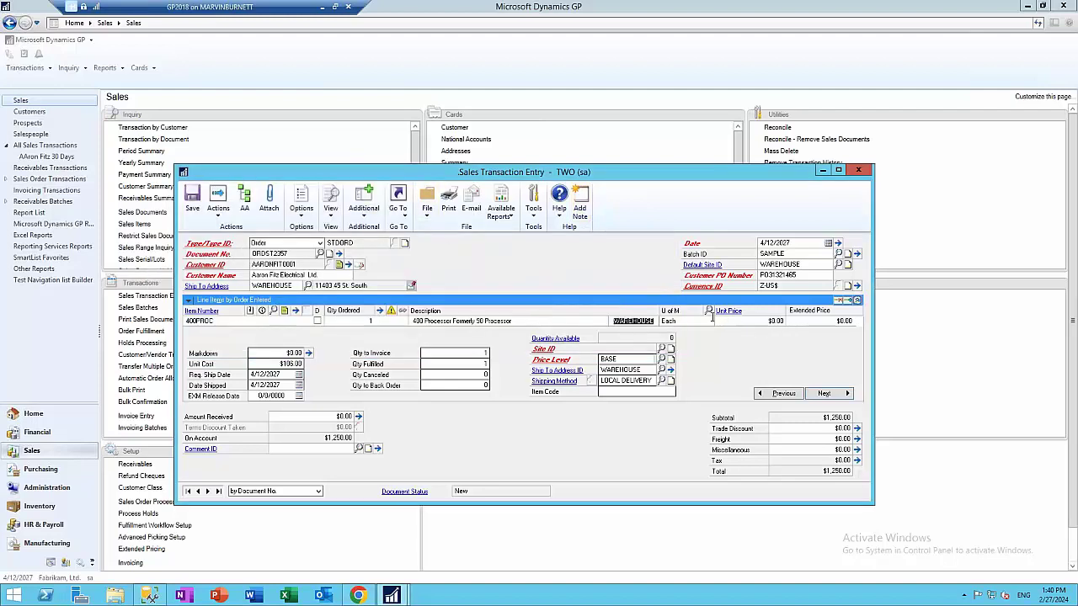
click(663, 349)
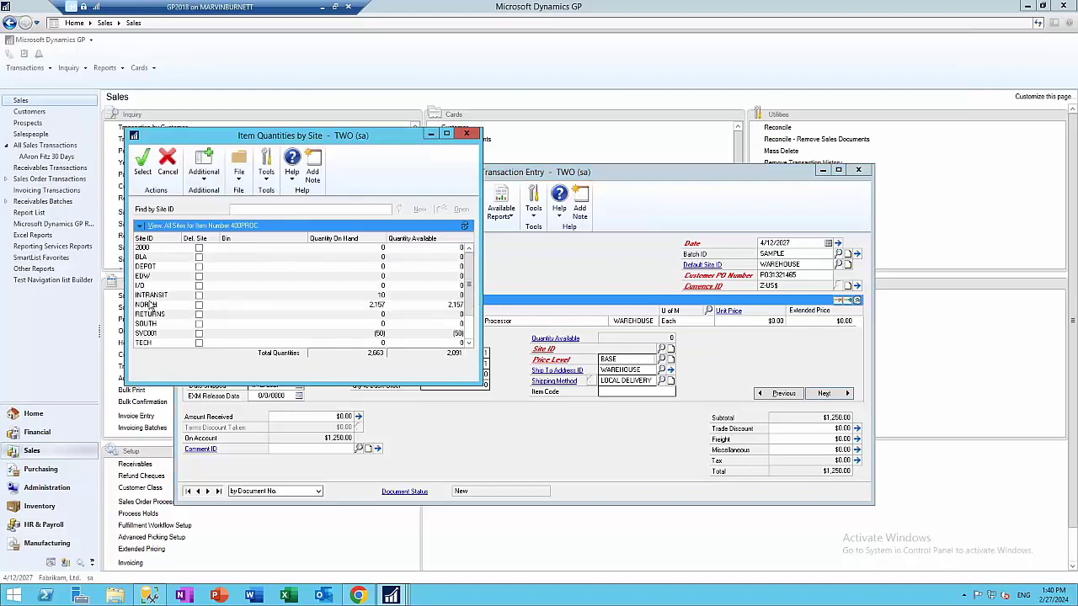
click(156, 306)
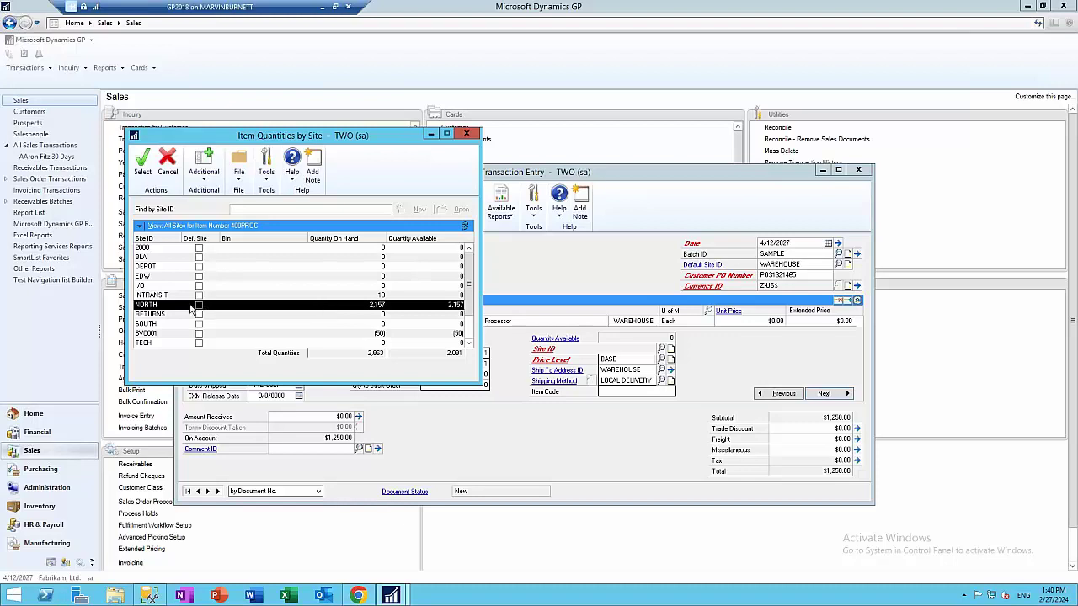
double_click(156, 306)
click(508, 337)
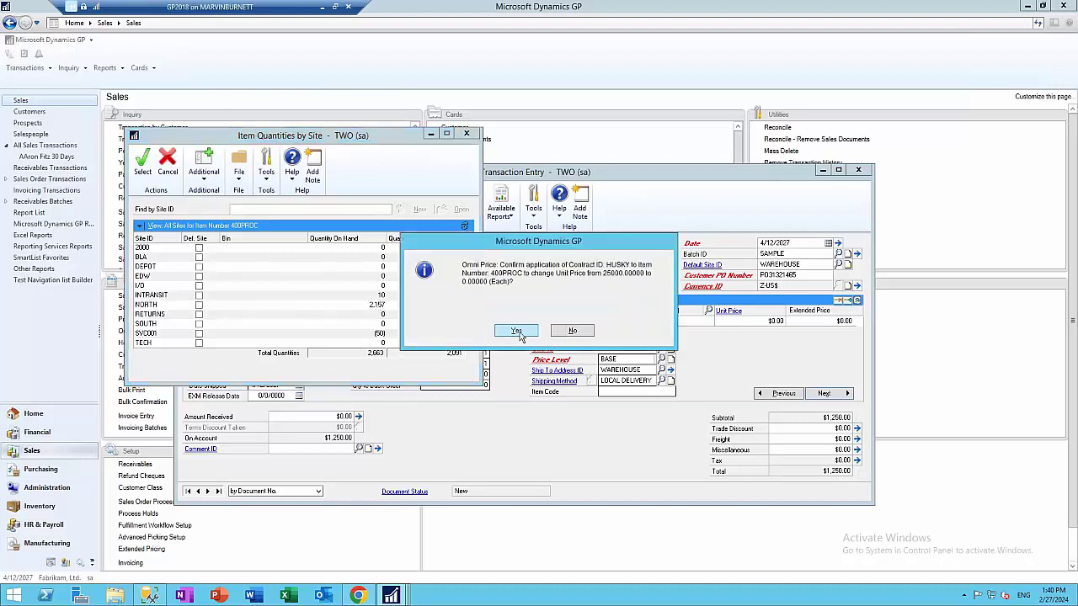
click(508, 334)
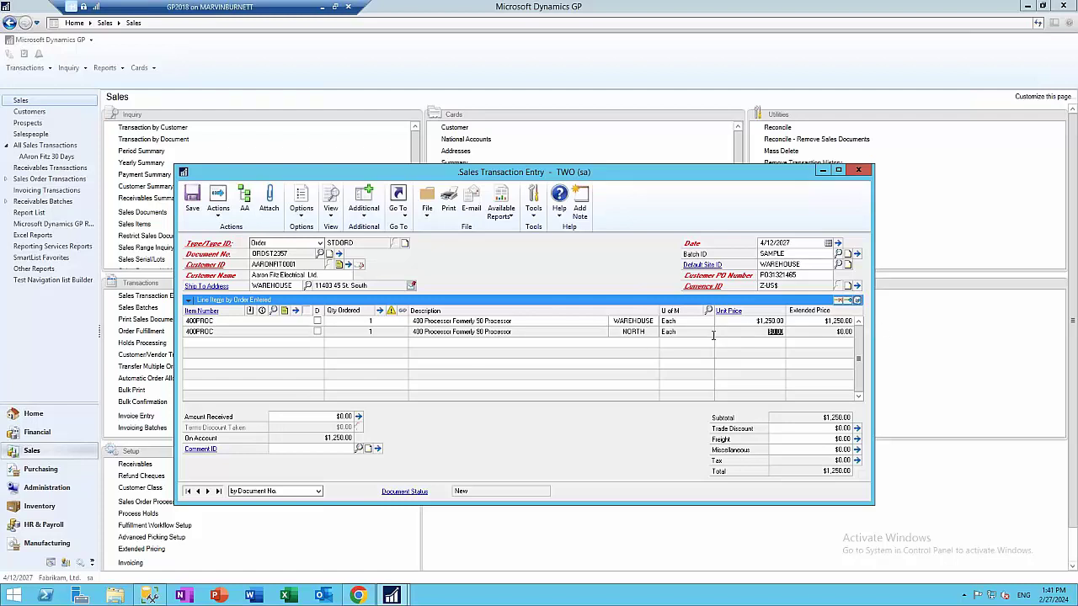
Set the NORTH line's unit price to $1,250.00 and move to a new line
text(1250)
key(Tab)
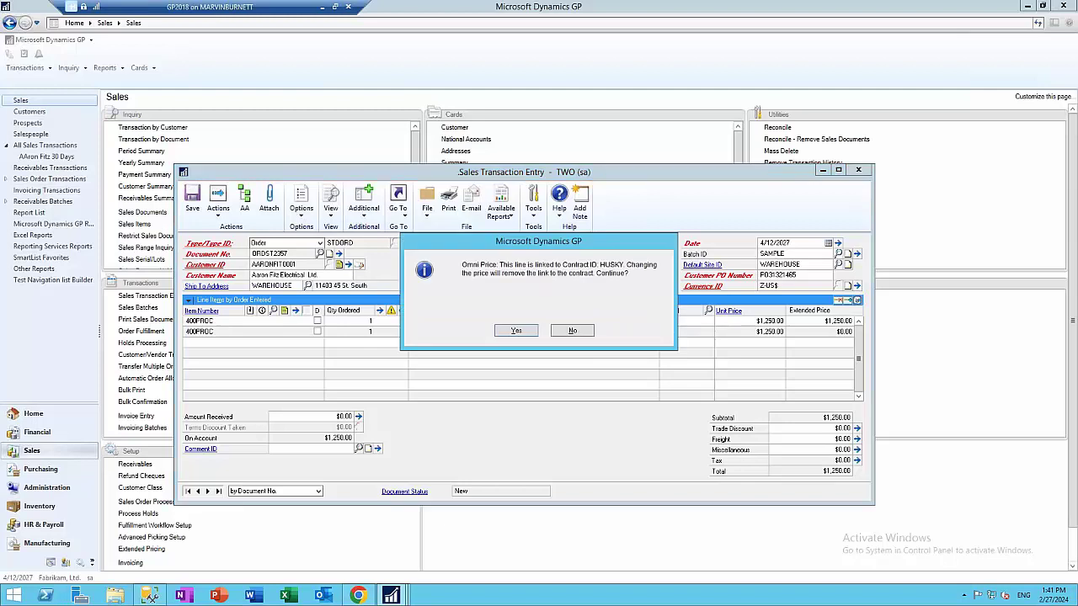
click(533, 330)
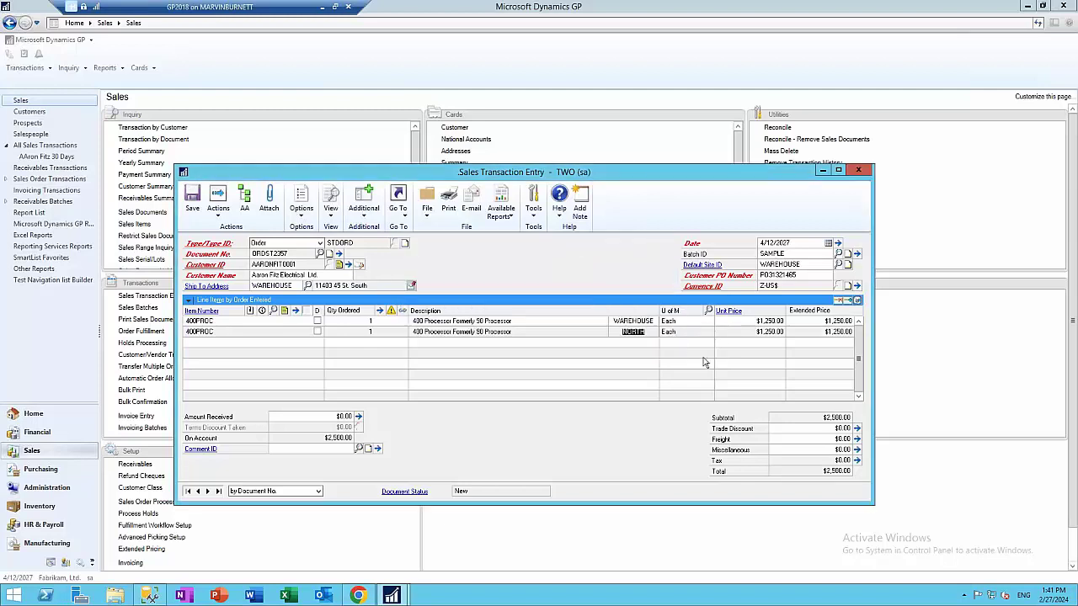
key(Tab)
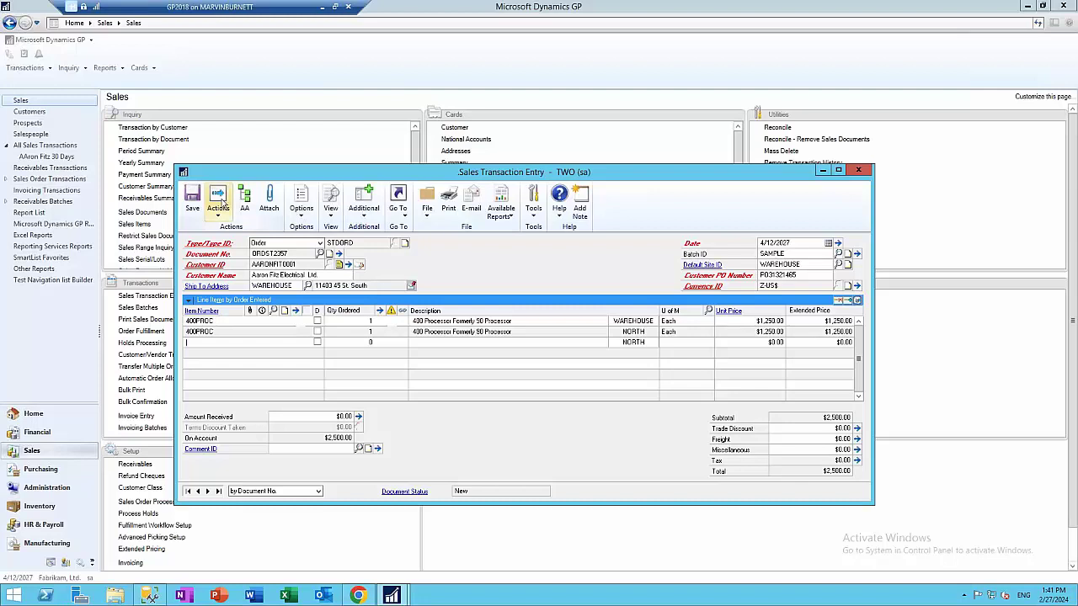
Save the sales order from the Print action
click(223, 209)
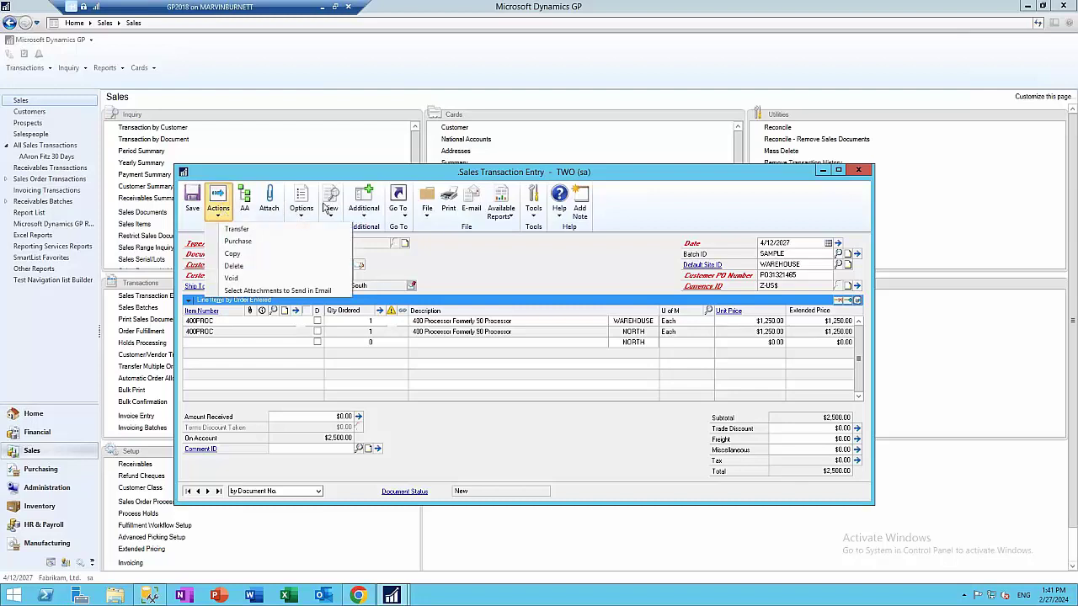
click(450, 205)
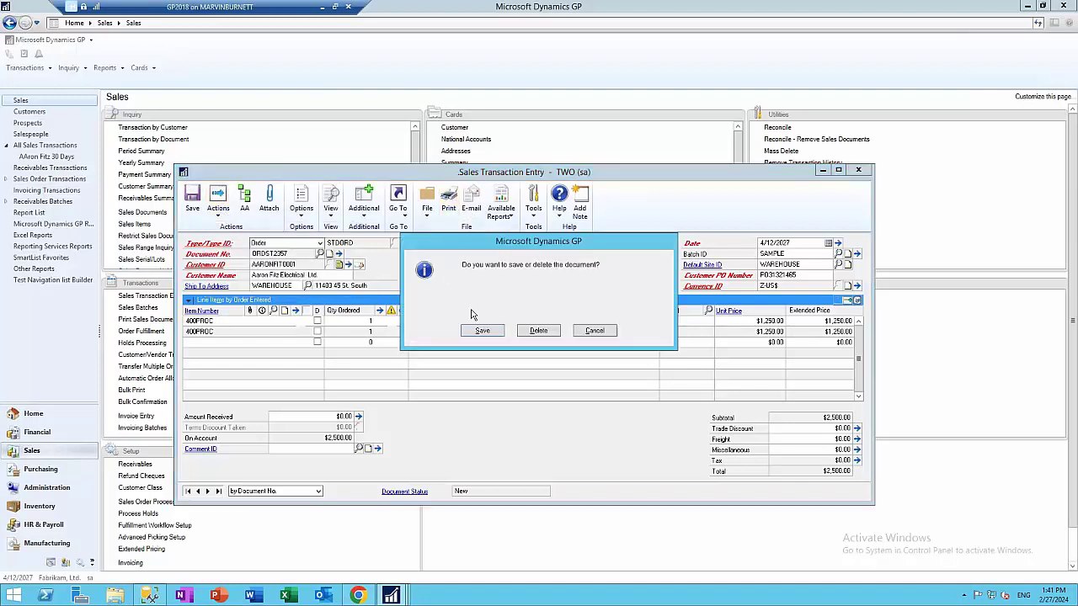
click(490, 333)
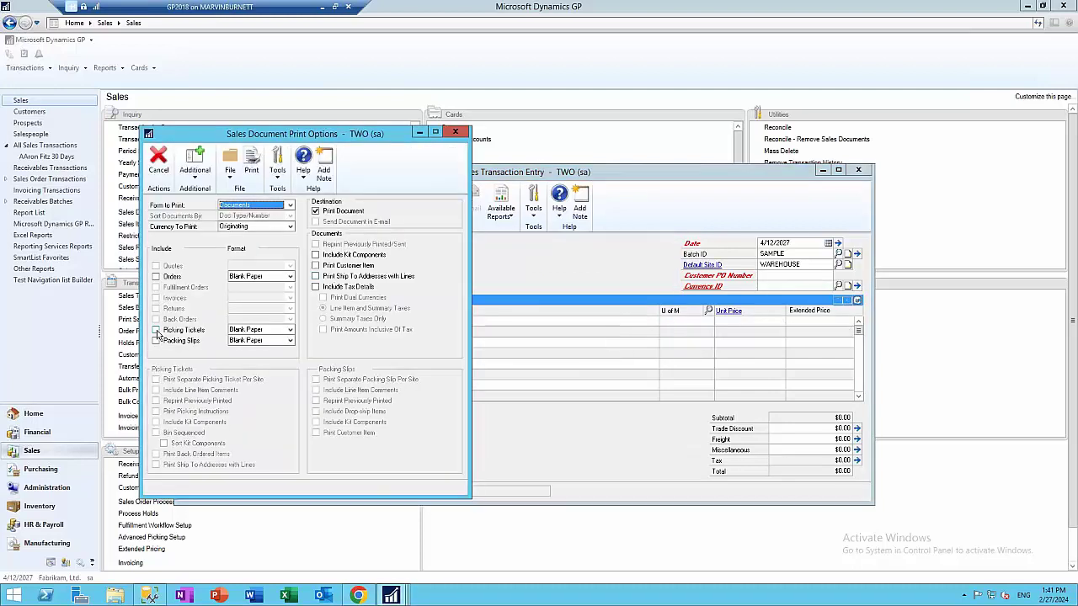
Print only picking tickets, one separate ticket per site, to the screen
click(156, 329)
click(156, 340)
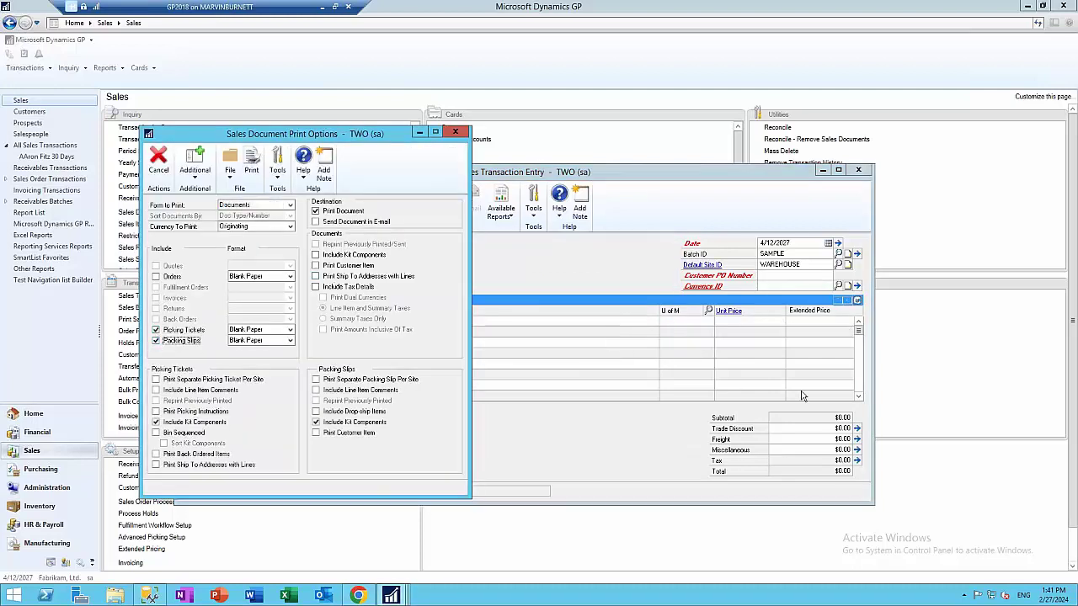
click(156, 380)
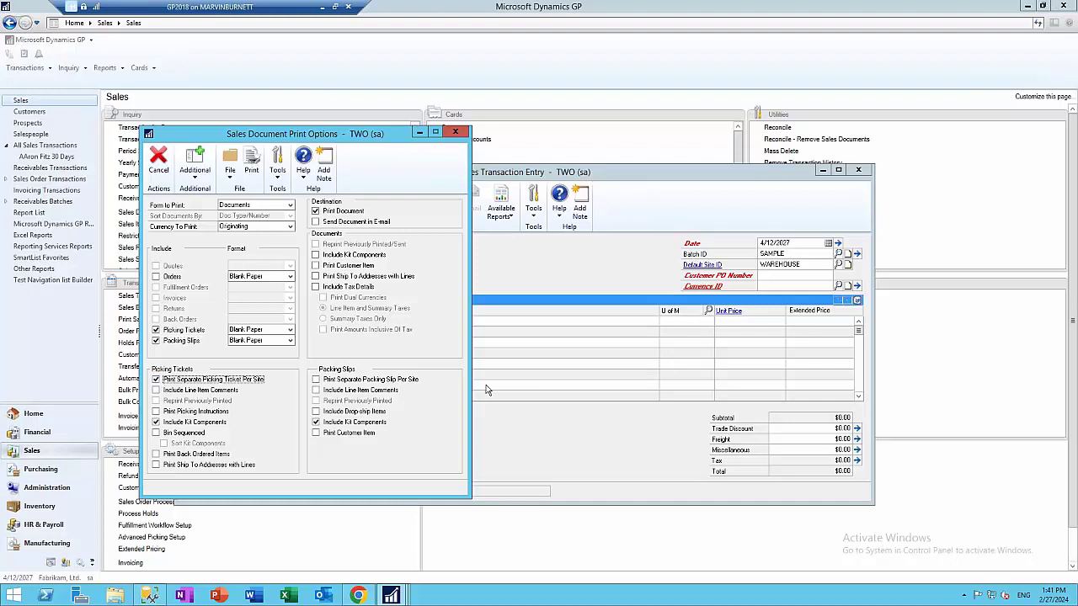
click(326, 384)
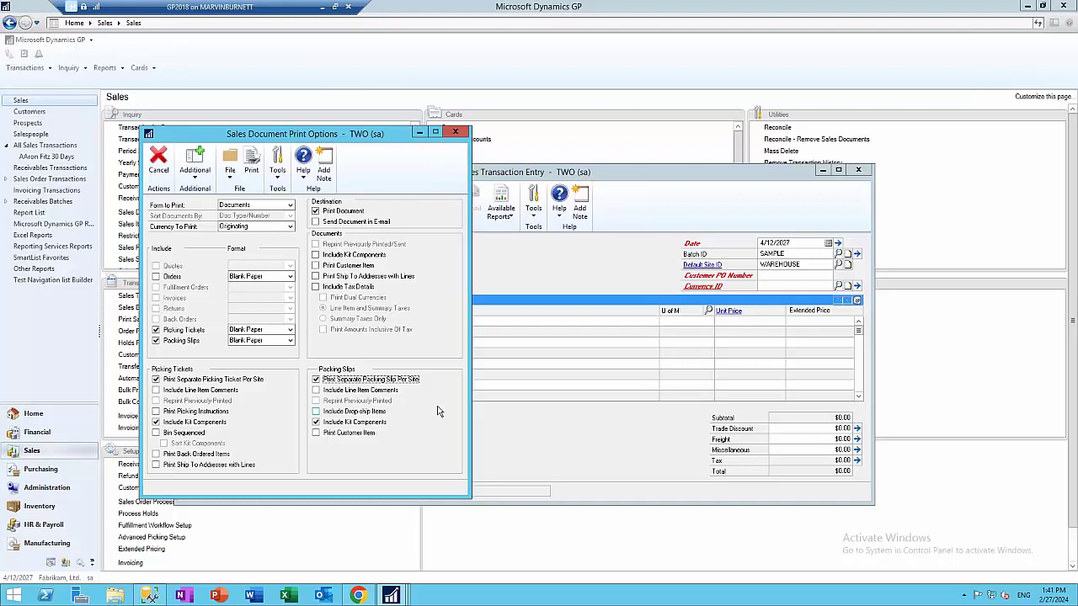
click(316, 380)
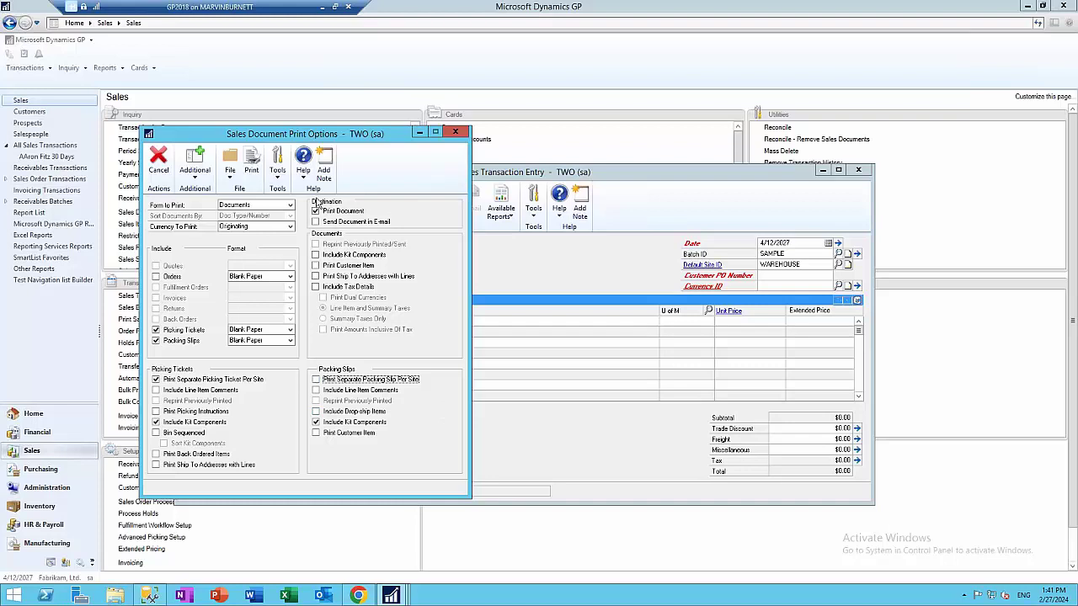
click(315, 422)
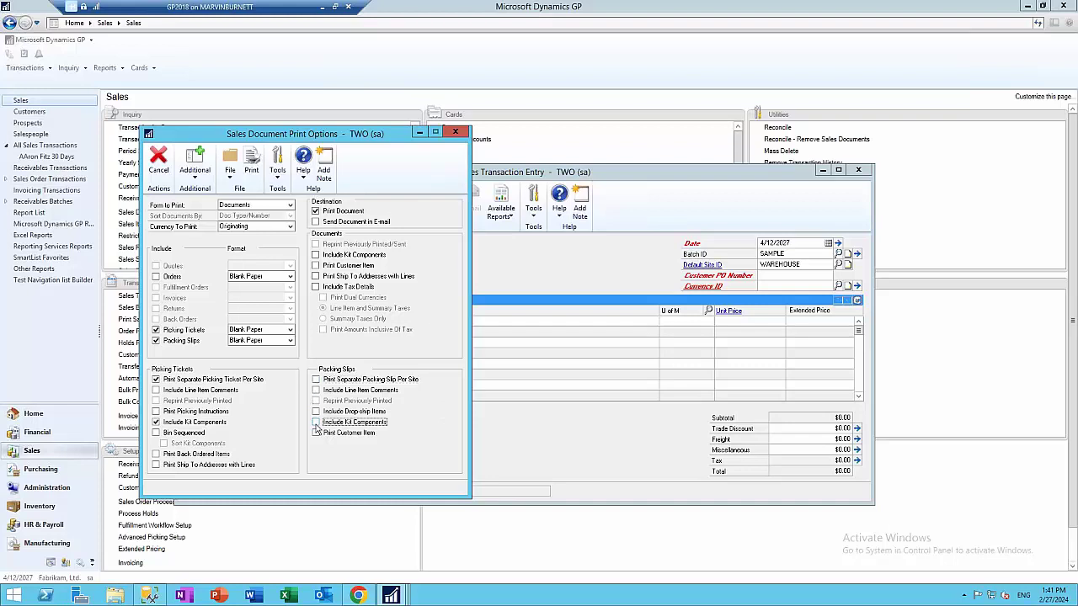
click(171, 344)
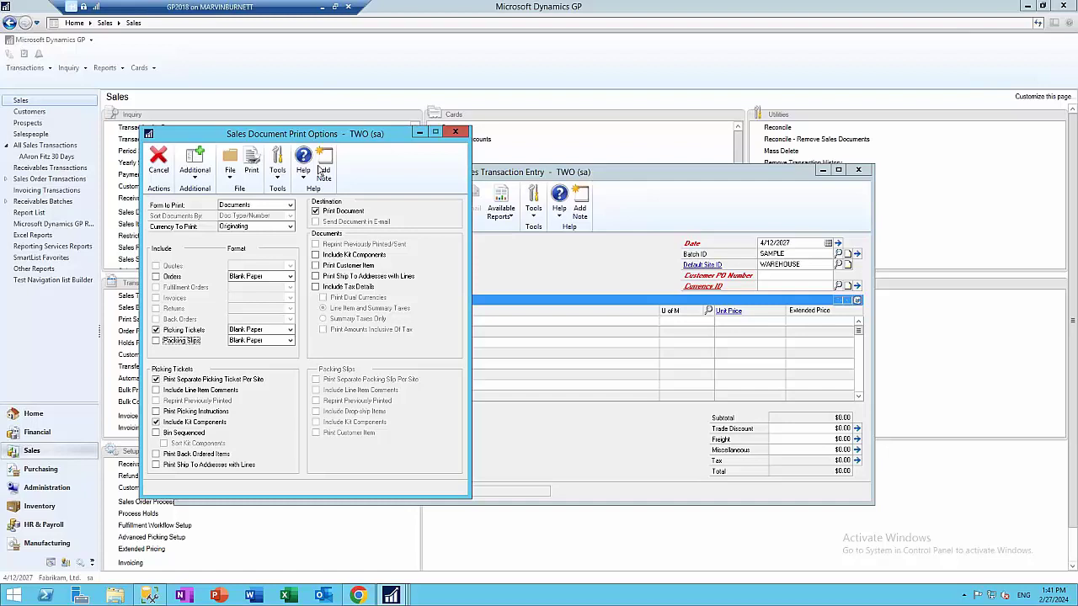
click(251, 160)
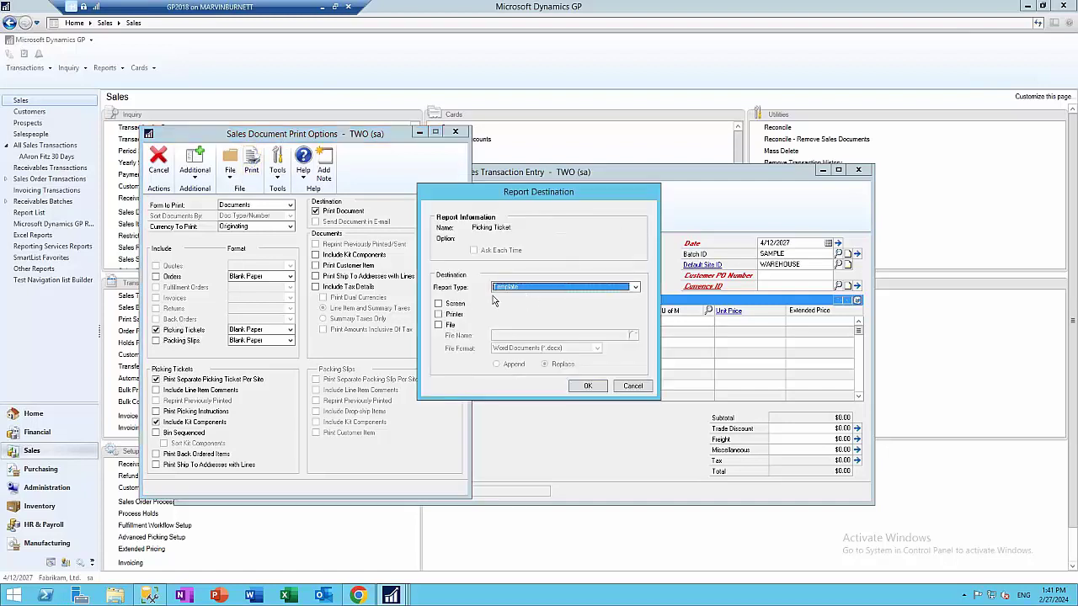
click(439, 303)
click(588, 386)
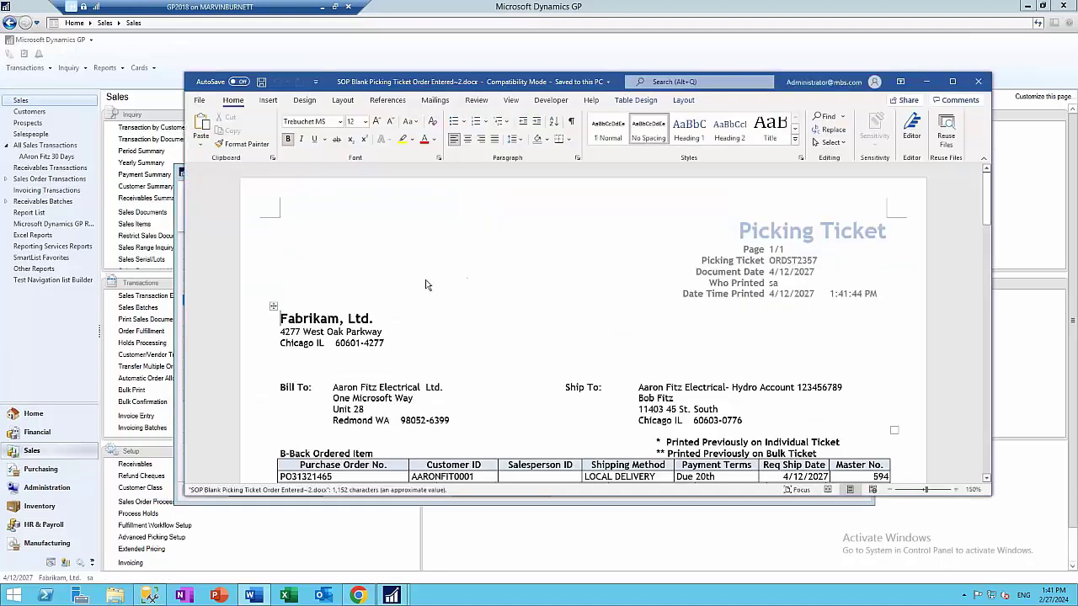
Review both pages of the NORTH and WAREHOUSE picking ticket in Word, then close it
scroll(513, 299, down, 4)
scroll(512, 299, up, 2)
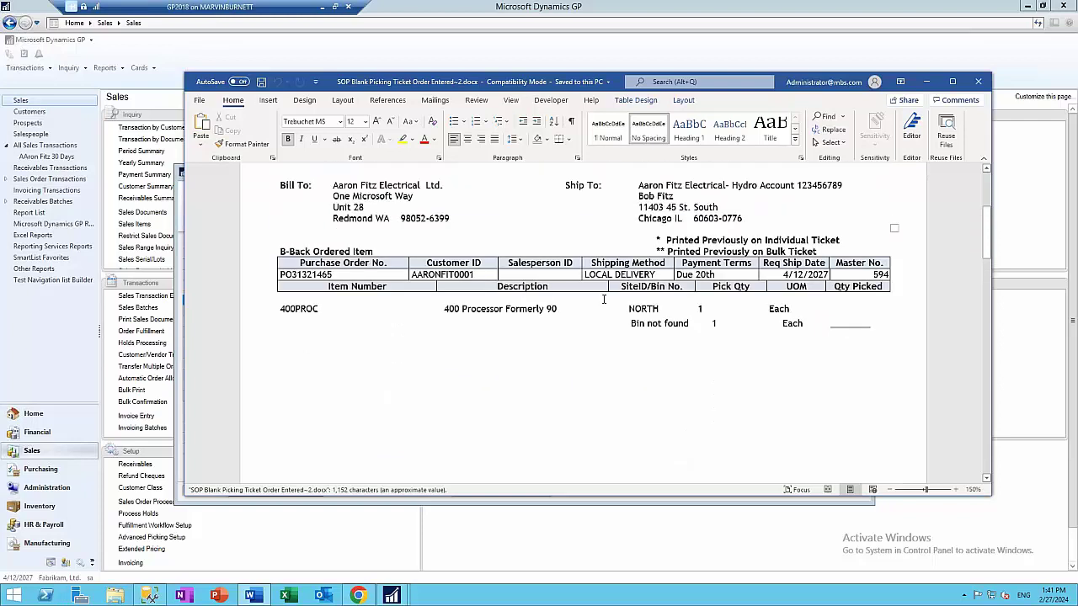
scroll(349, 313, up, 2)
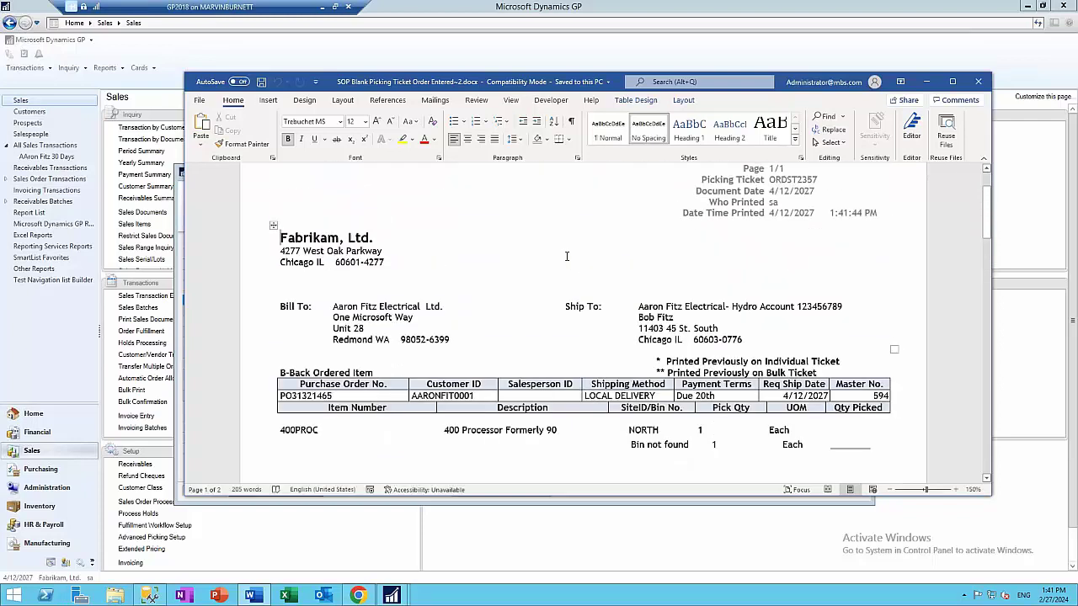
scroll(423, 341, down, 1)
scroll(641, 345, down, 2)
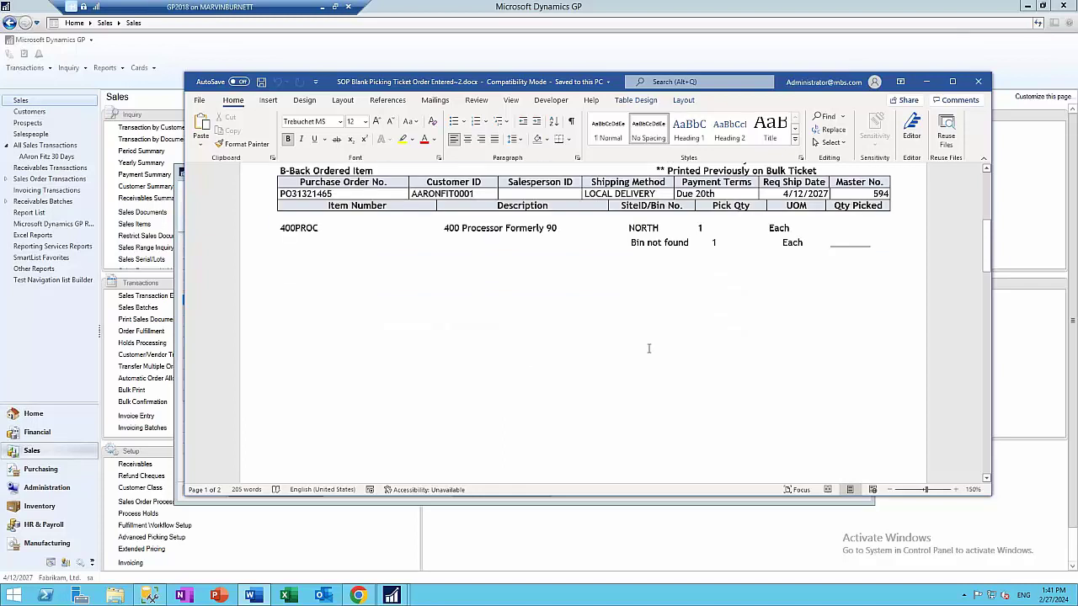
click(952, 81)
scroll(539, 277, down, 10)
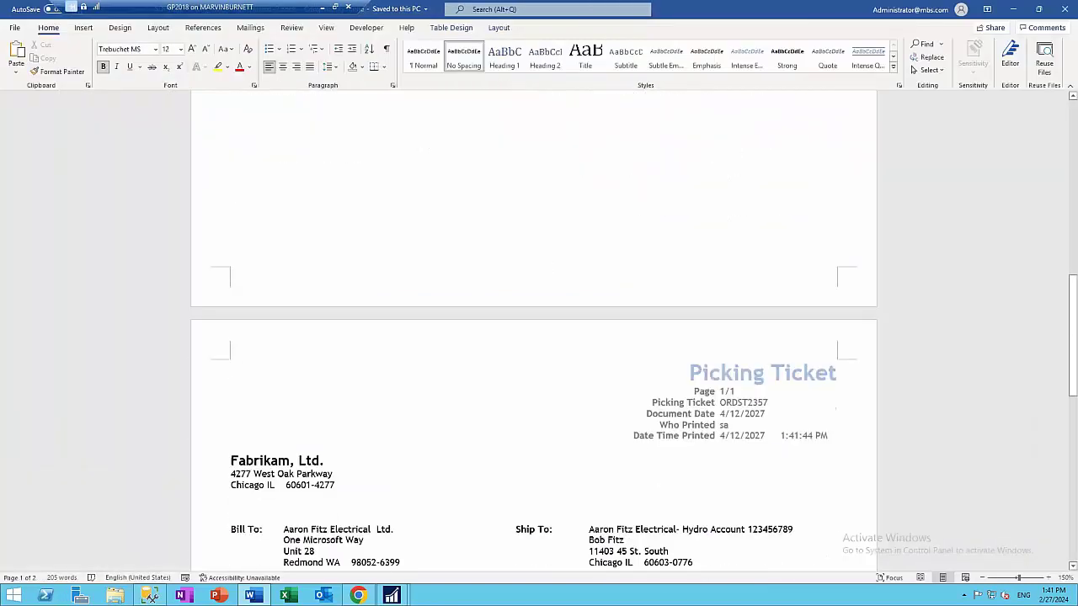
scroll(619, 340, down, 5)
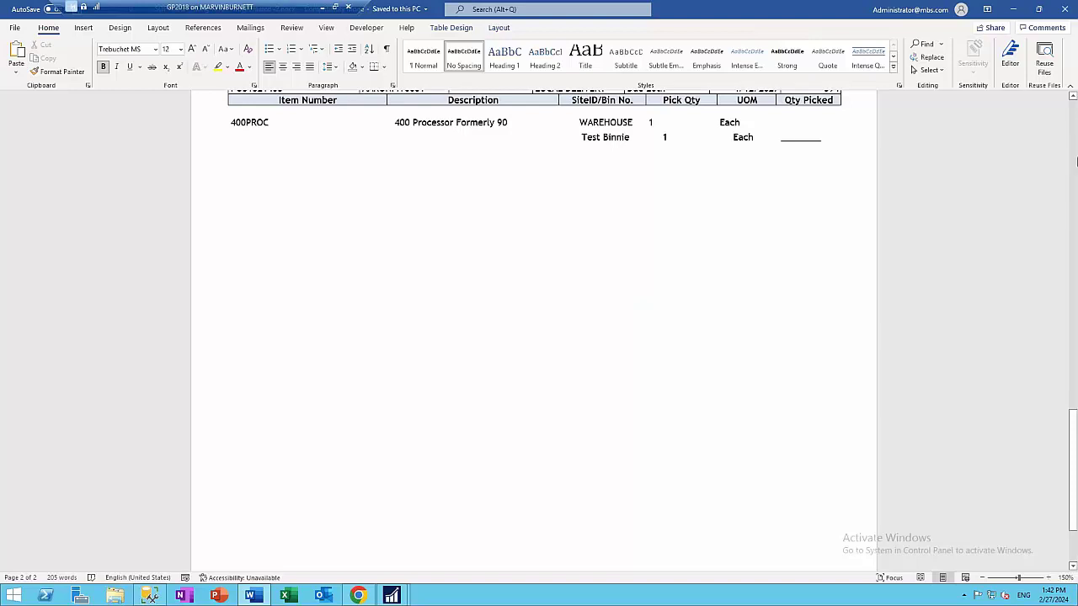
click(1066, 10)
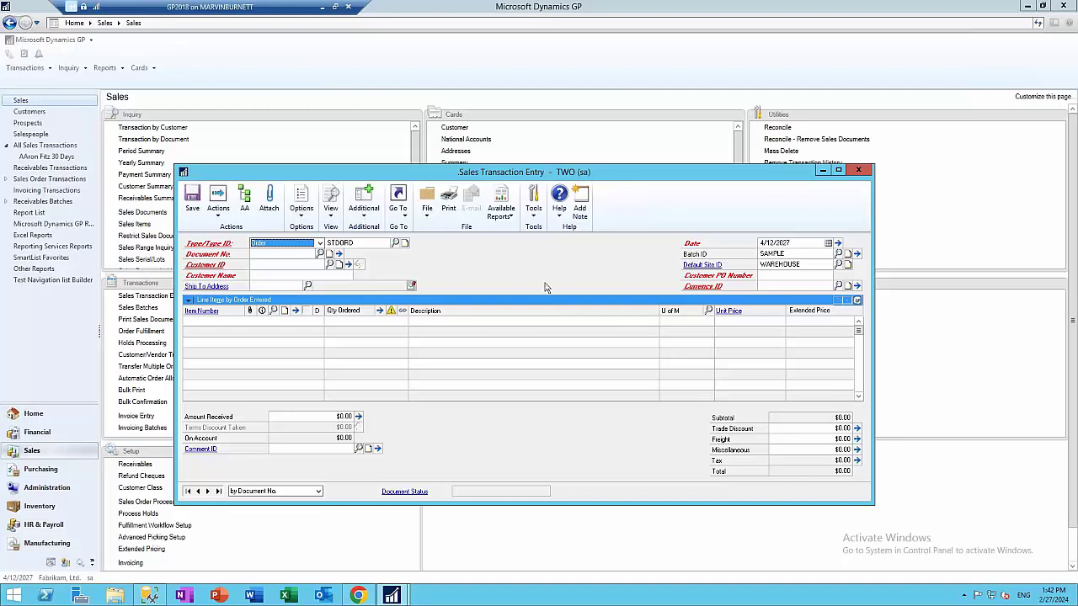
Close the empty Sales Transaction Entry window and scroll the Sales page's Transactions list
click(857, 171)
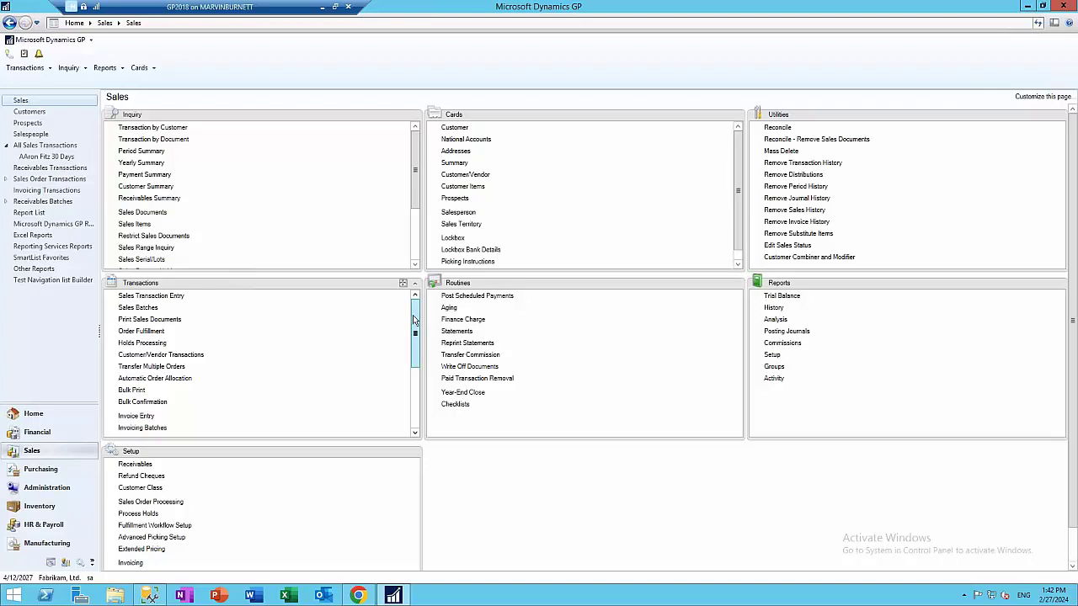
scroll(232, 357, down, 3)
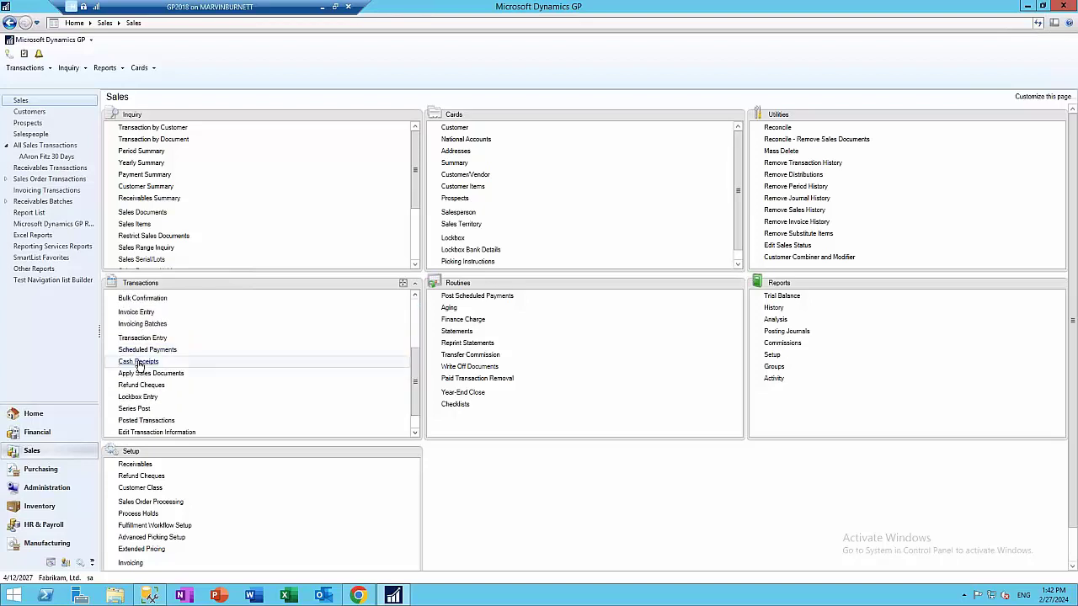
Start a new cash receipt in batch SAMPLE
click(289, 363)
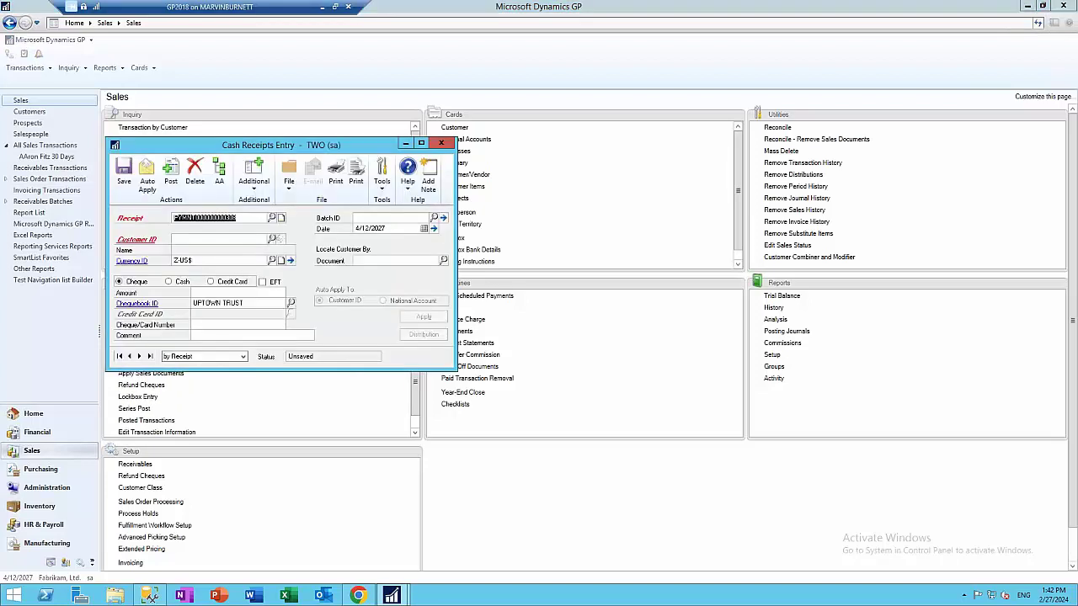
click(370, 229)
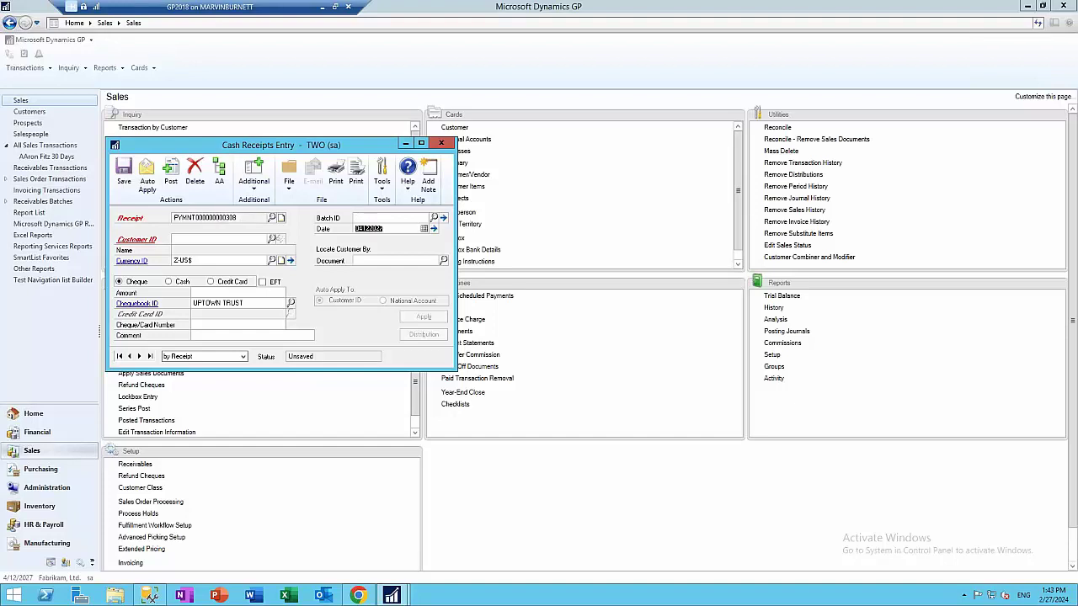
click(375, 218)
text(SAMPLE)
key(Tab)
key(Tab)
Choose the first customer, enter a $15,000.00 amount and apply it to open documents
key(ctrl+q)
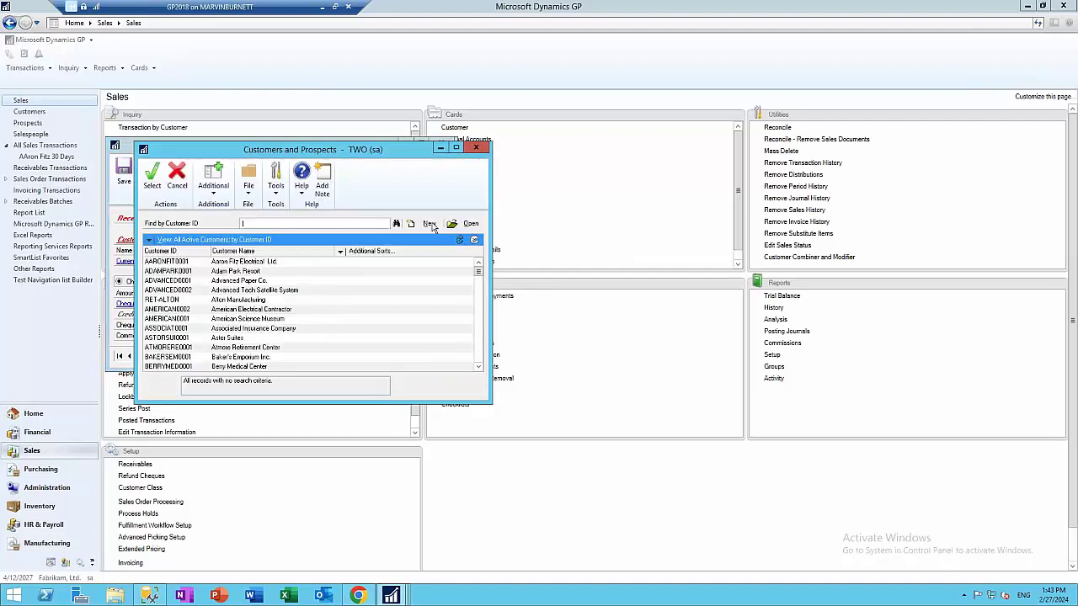
click(208, 263)
key(Return)
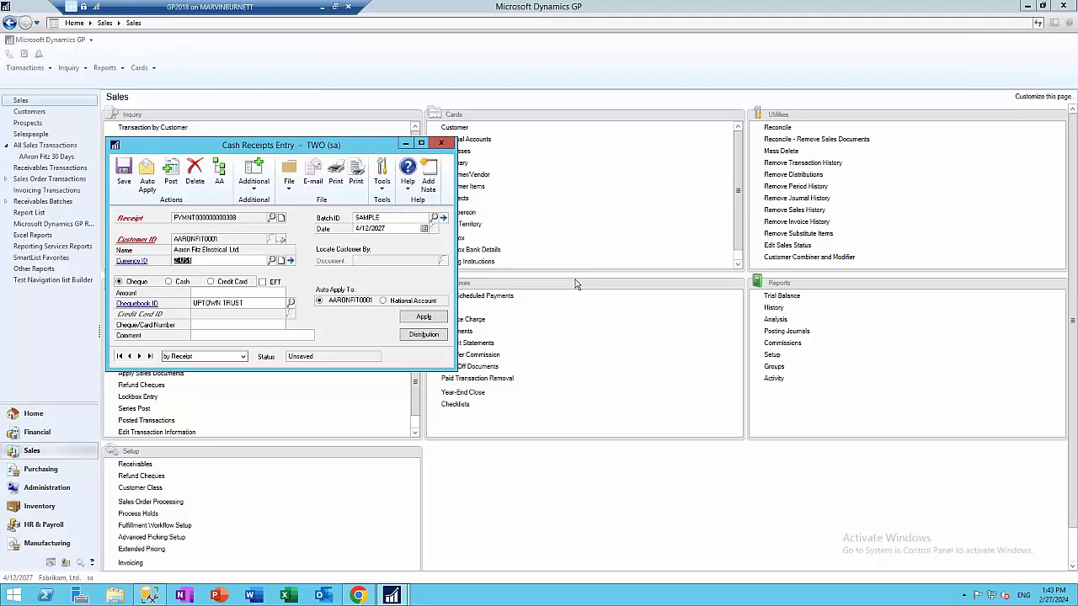
click(218, 295)
key(Tab)
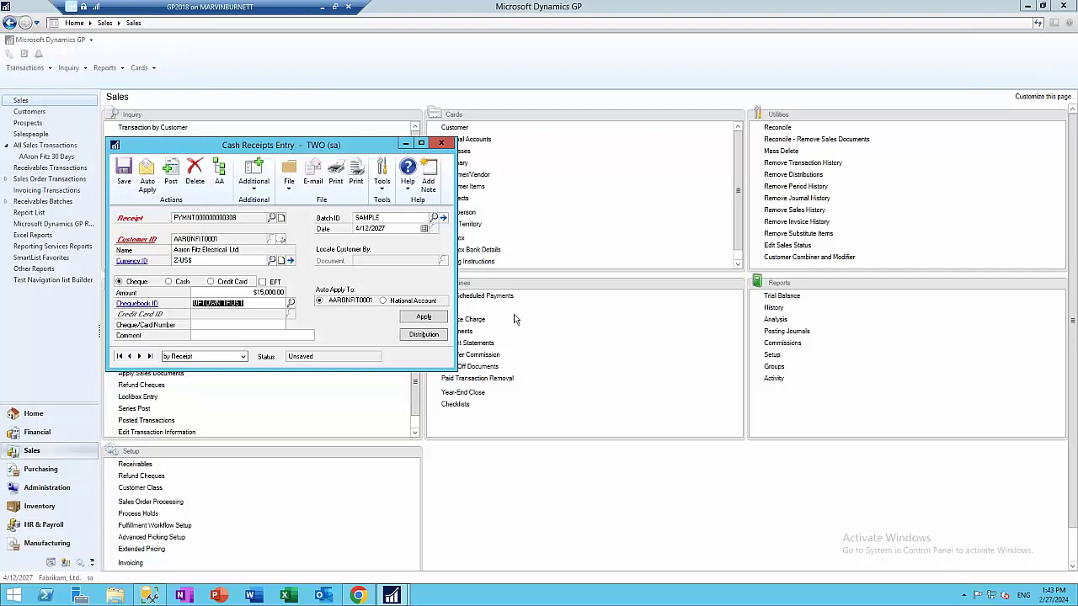
click(425, 318)
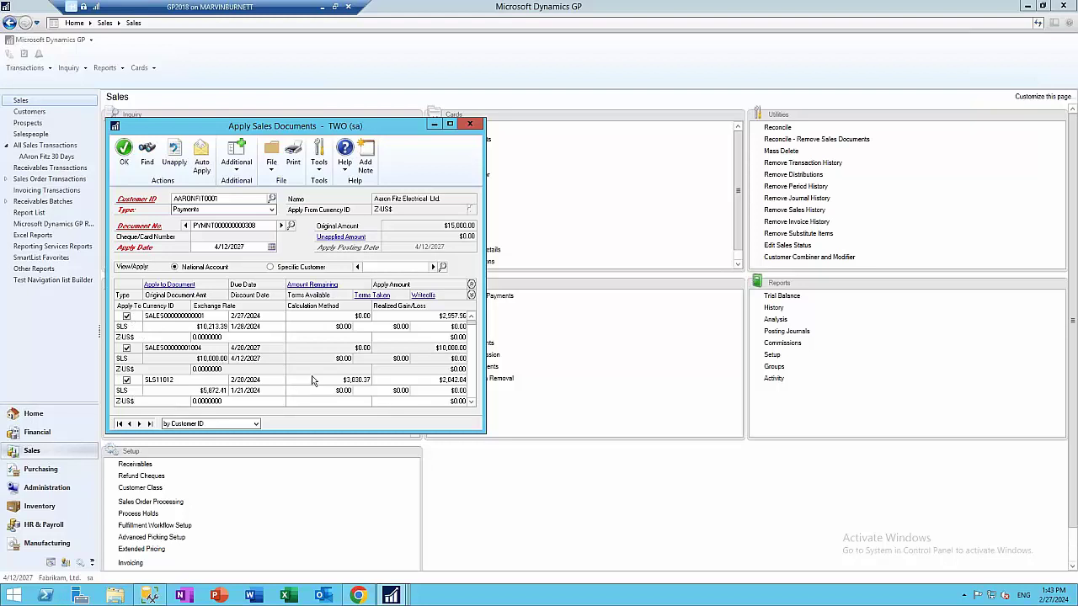
Accept the three applied sales documents and enter the receipt's cheque number
click(123, 152)
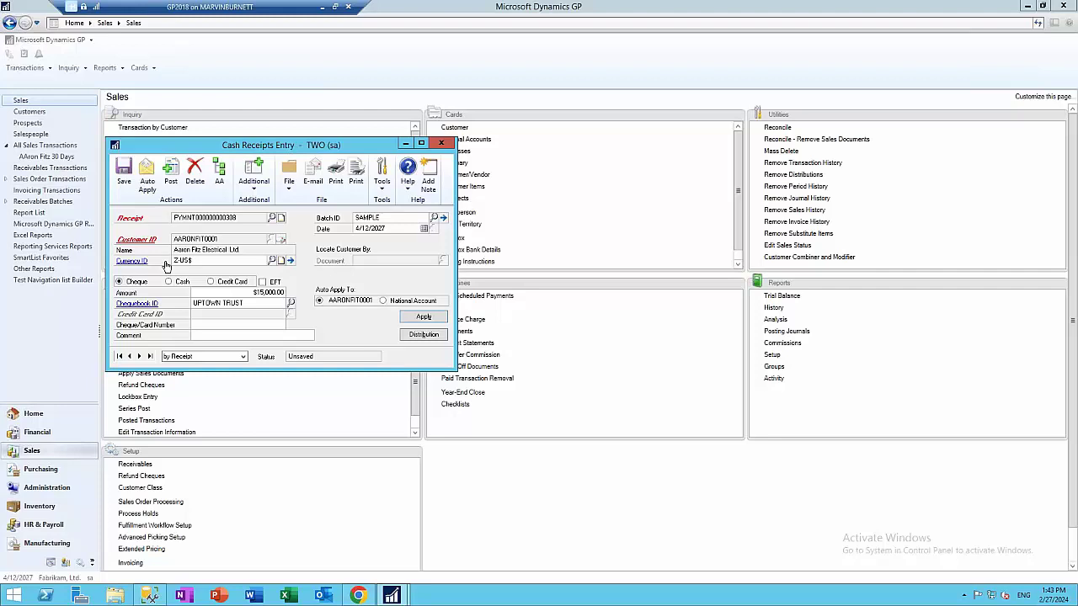
click(217, 324)
text(90898676975)
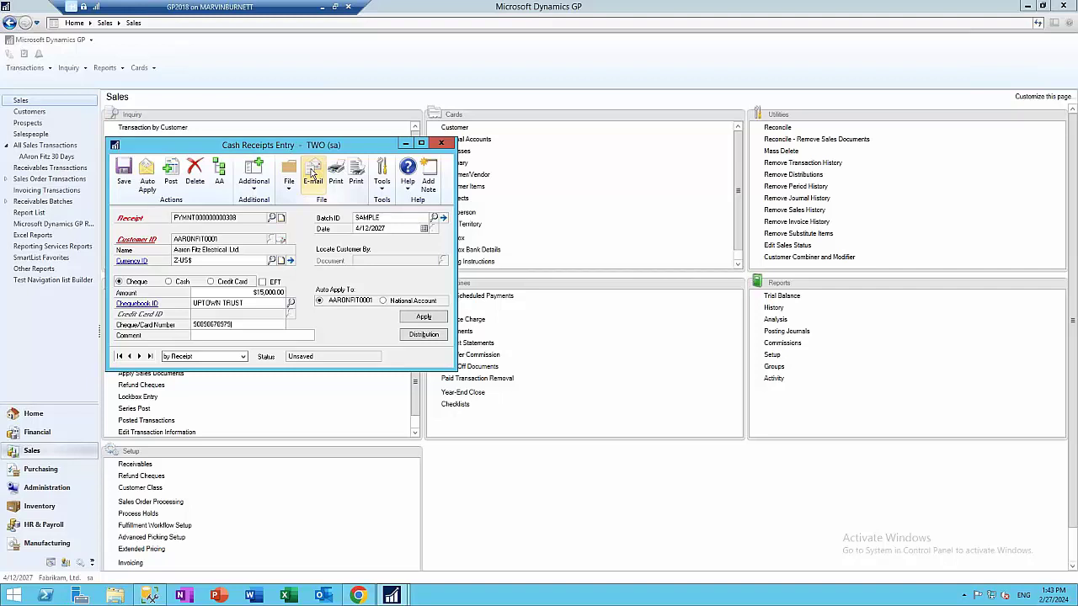
E-mail the receipt to the customer, close the status report, and discard the unsaved entry
click(312, 174)
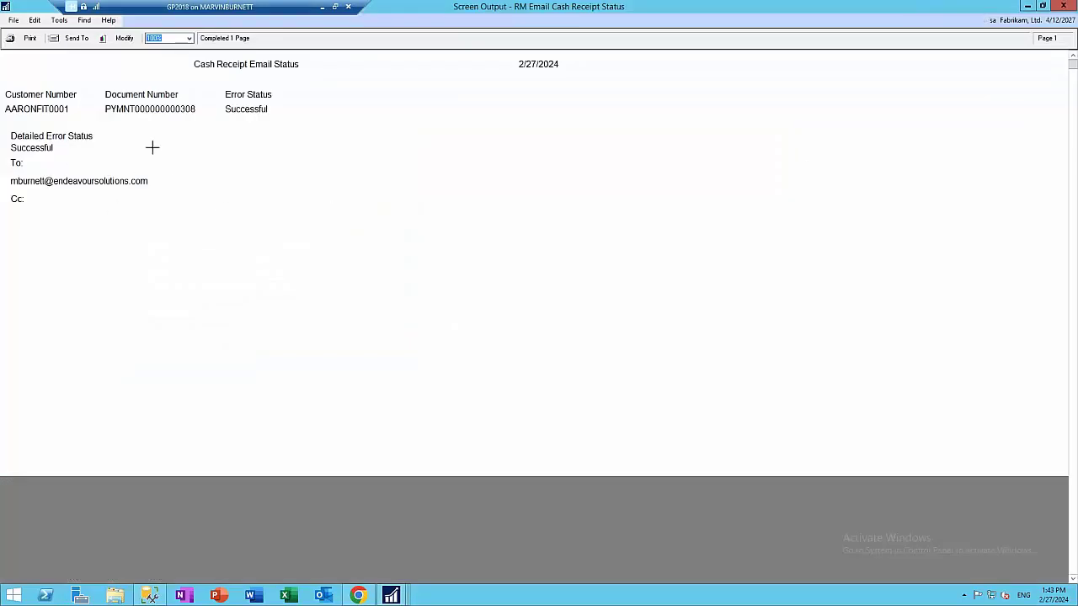
click(1072, 7)
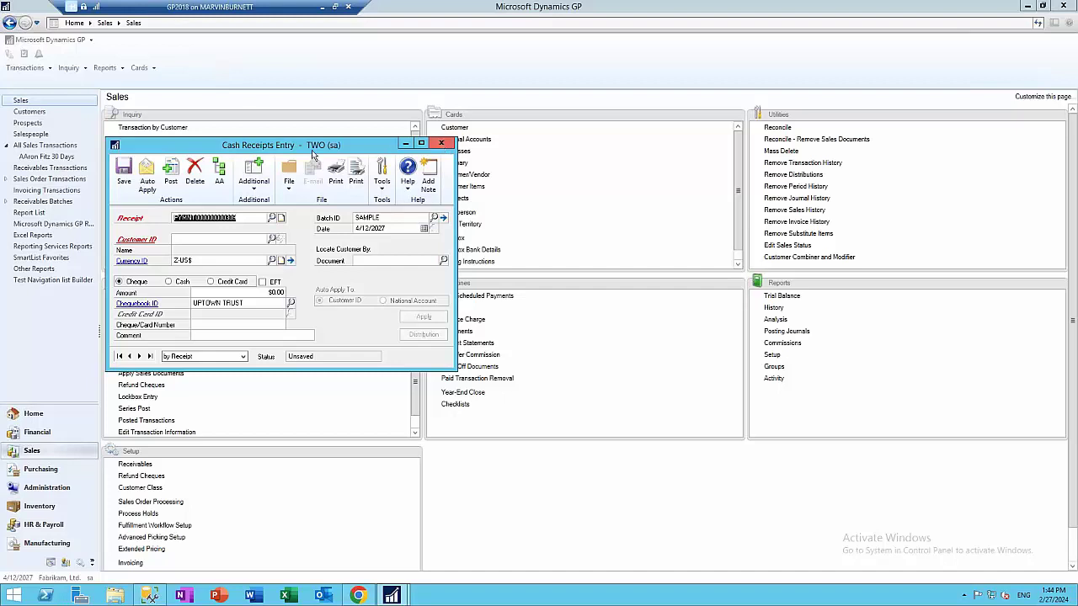
click(440, 143)
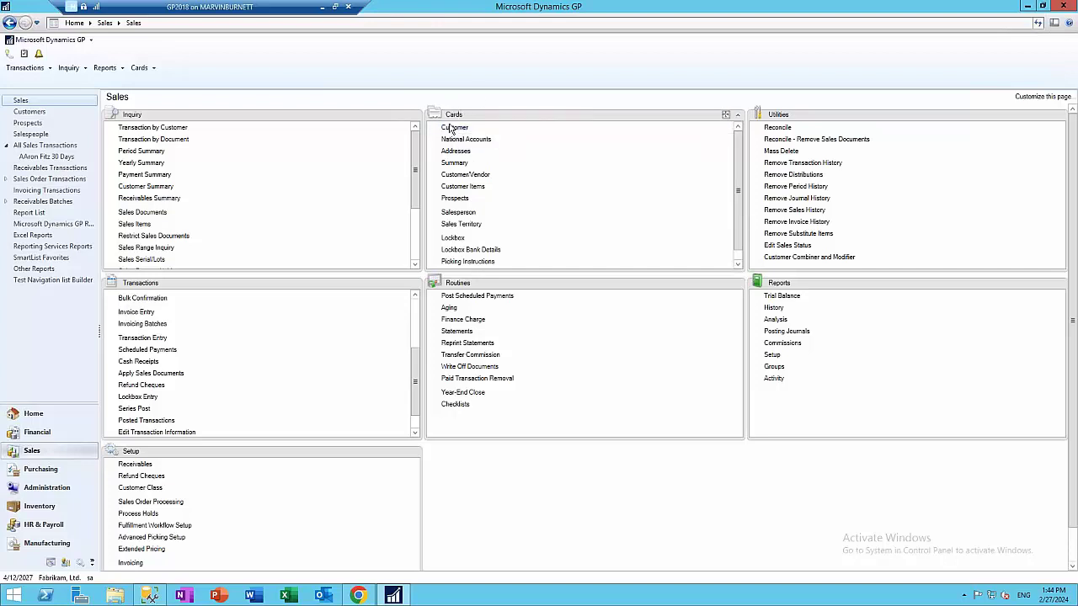
Open Customer Maintenance and load Aaron Fitz Electrical's record through the Customer ID lookup
click(454, 127)
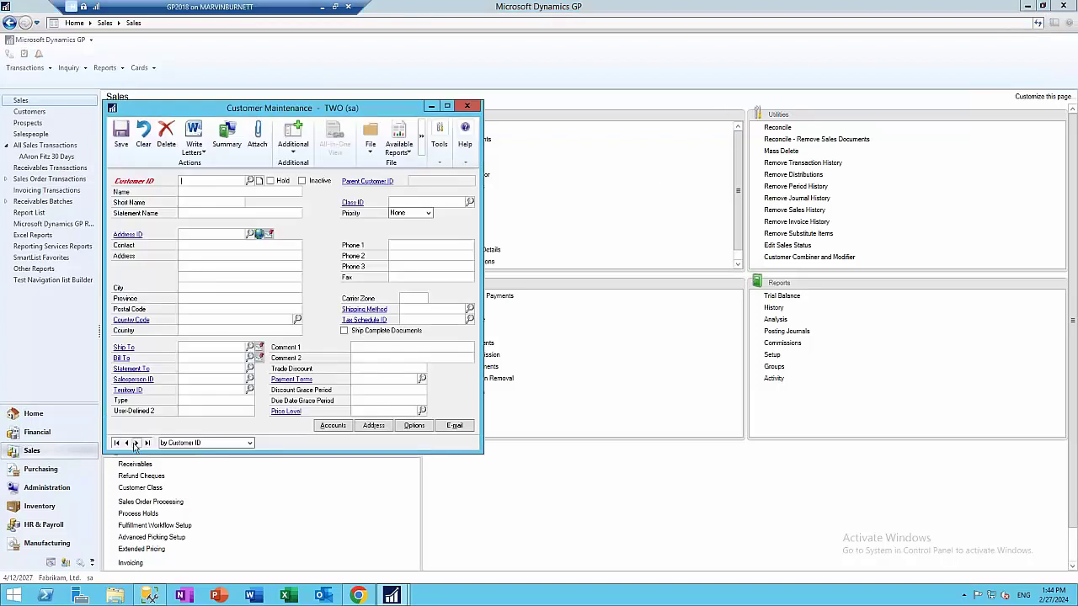
click(136, 443)
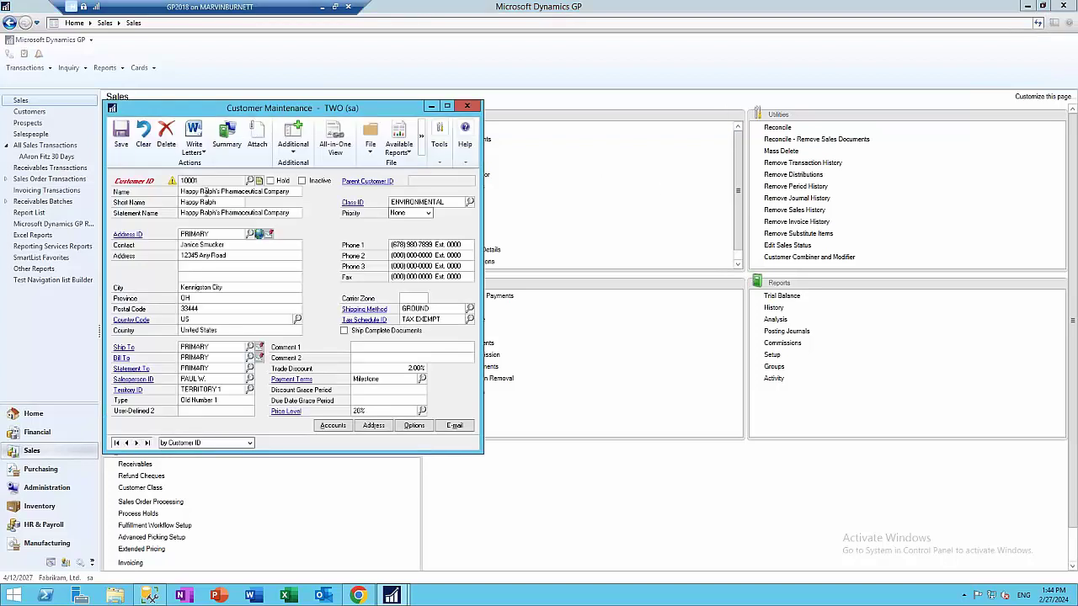
click(137, 443)
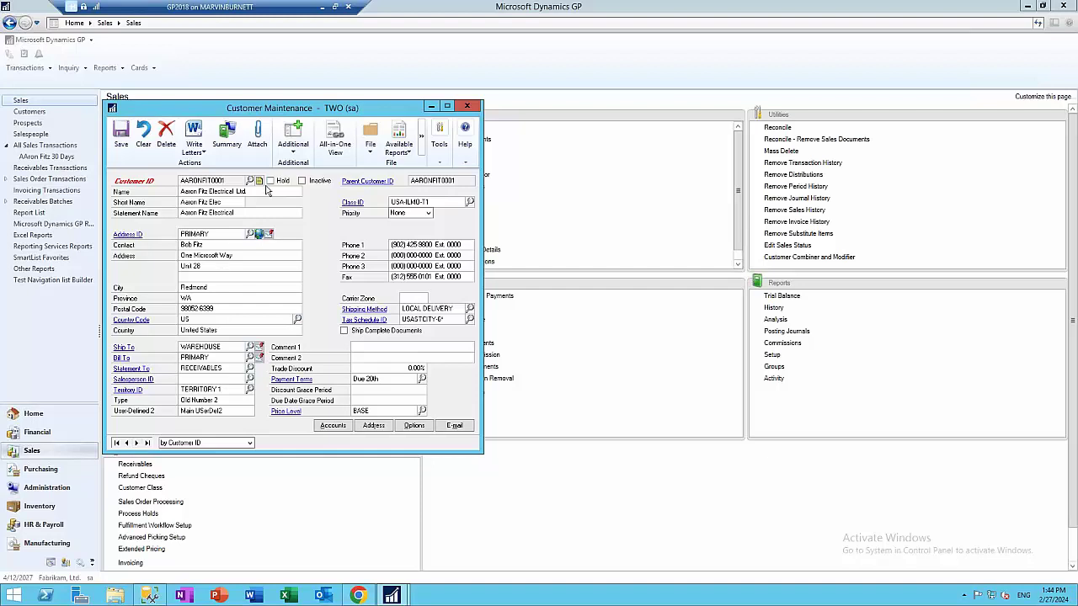
click(143, 135)
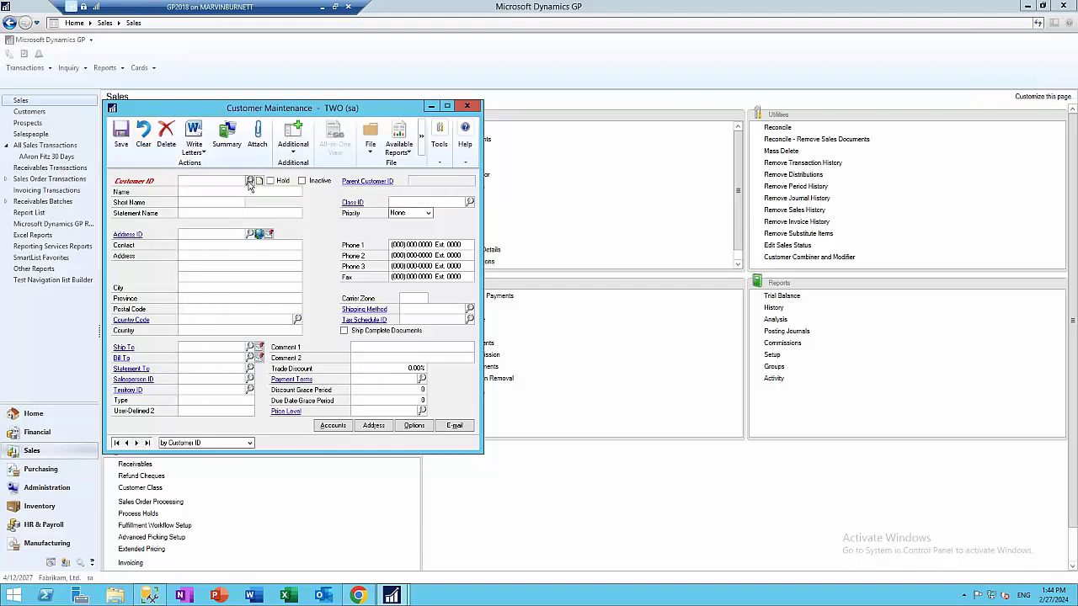
click(249, 180)
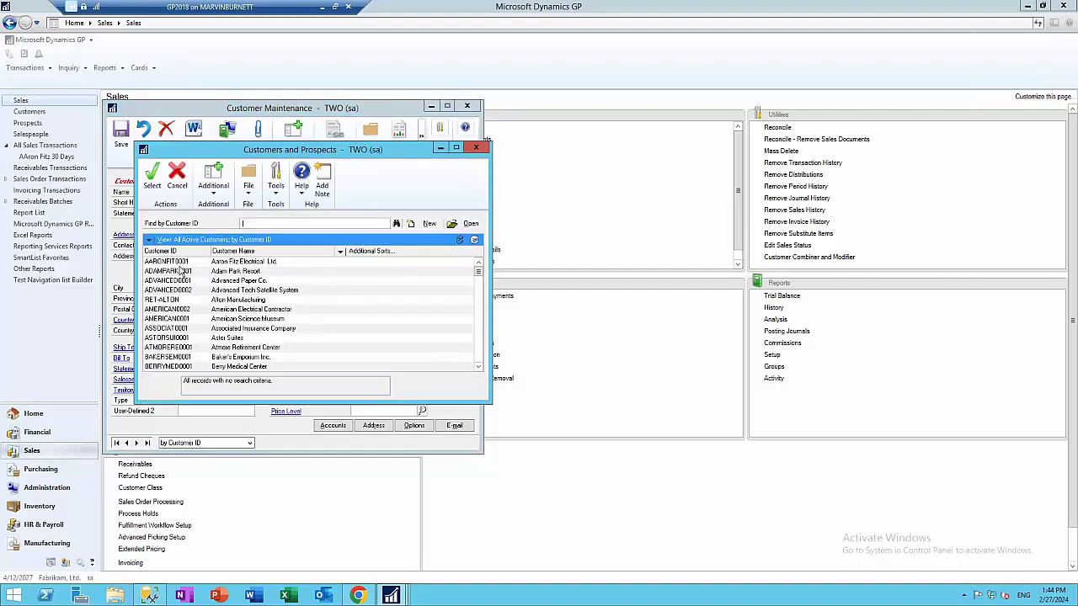
click(149, 240)
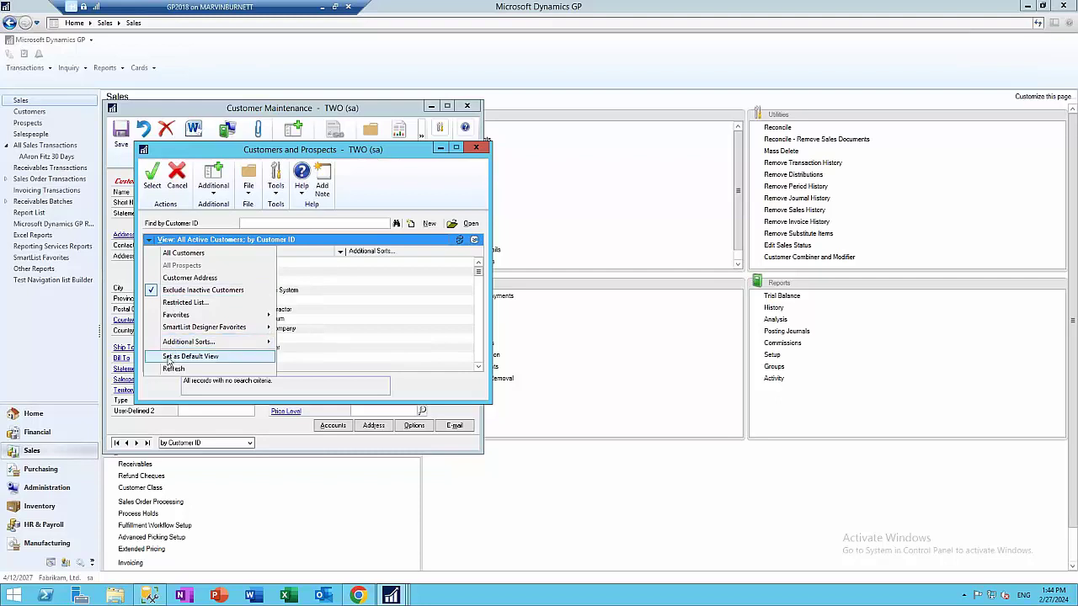
click(474, 148)
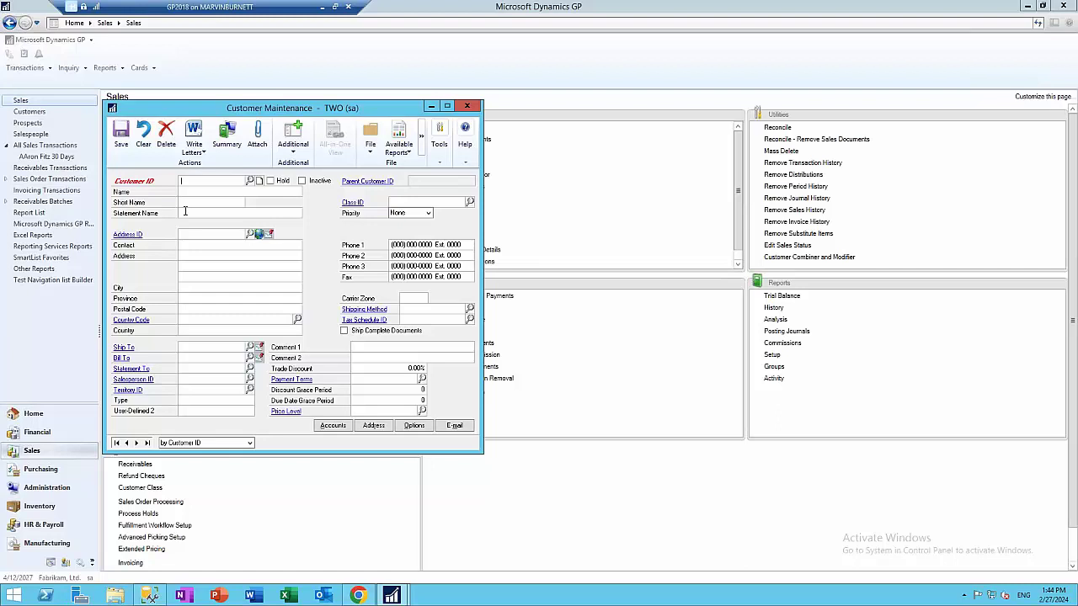
click(249, 181)
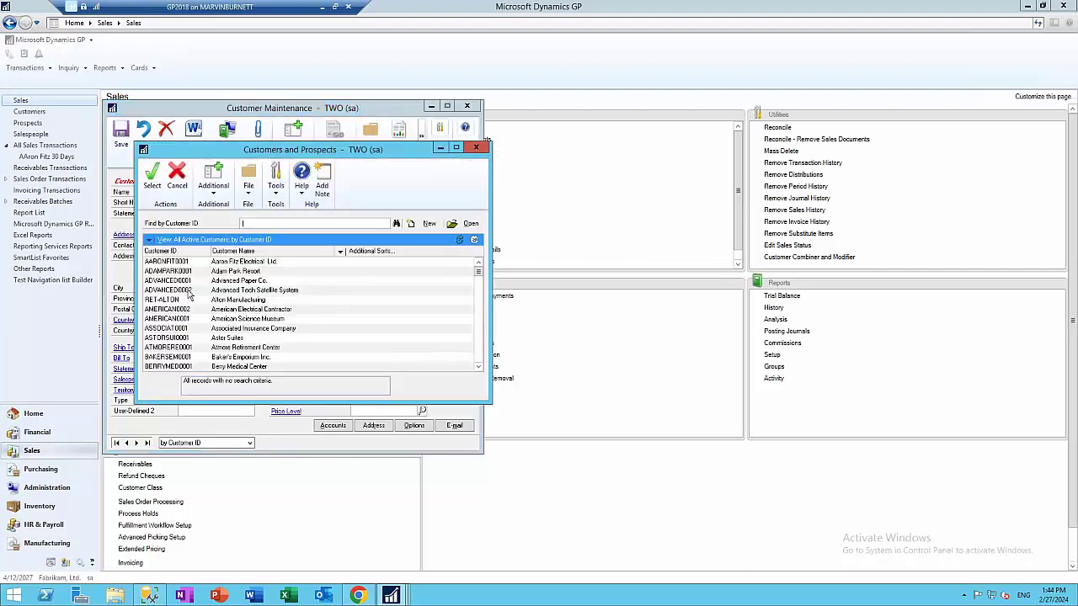
key(Return)
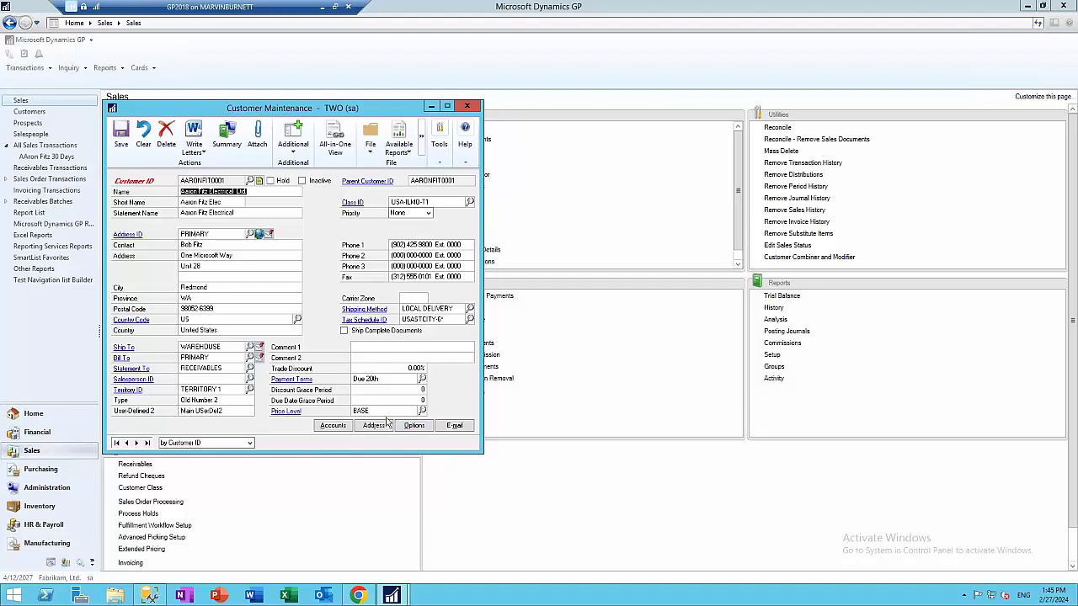
Switch Aaron Fitz Electrical's cash receipt e-mail format to PDF, then save and close the customer
click(453, 426)
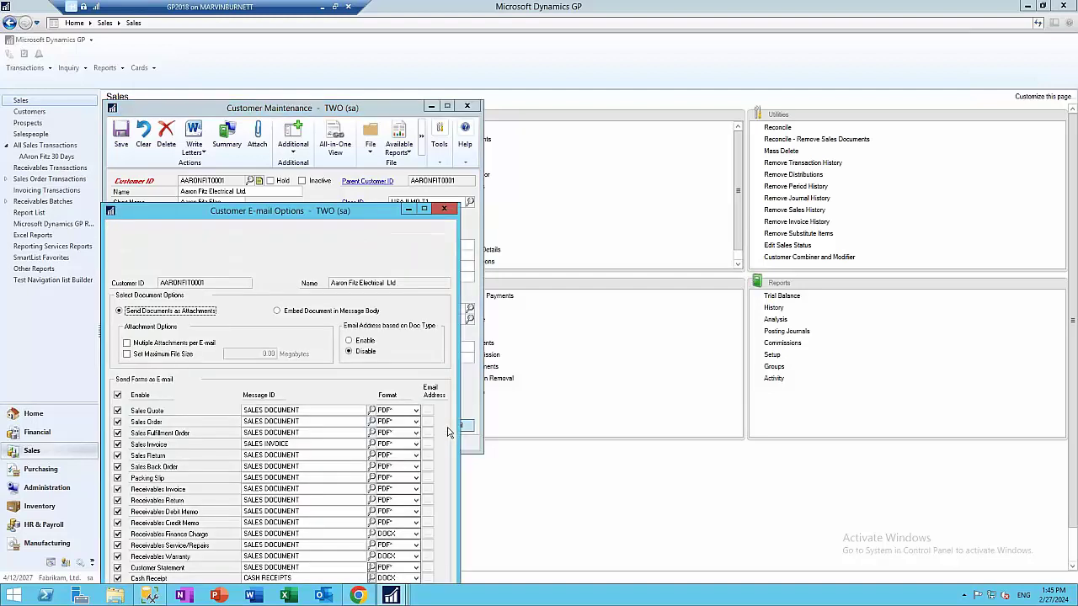
drag(361, 214, 702, 62)
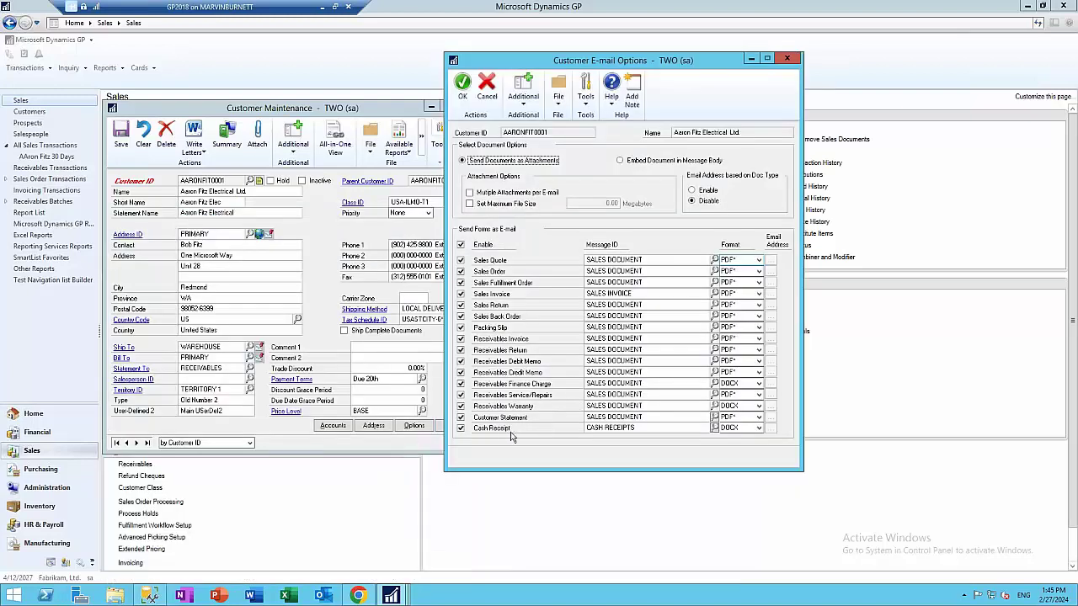
click(758, 427)
click(740, 452)
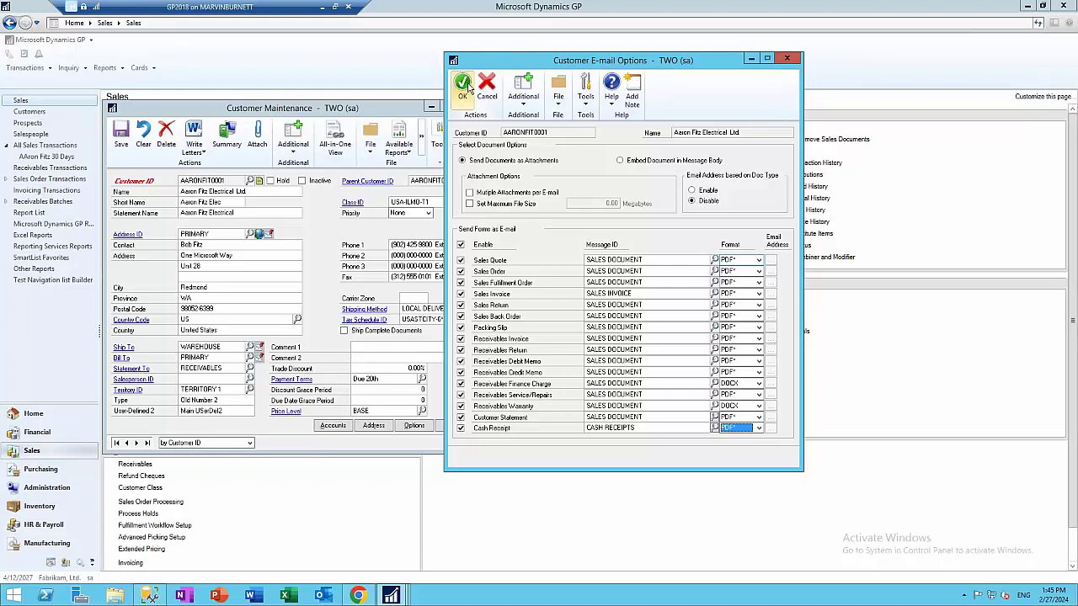
click(463, 87)
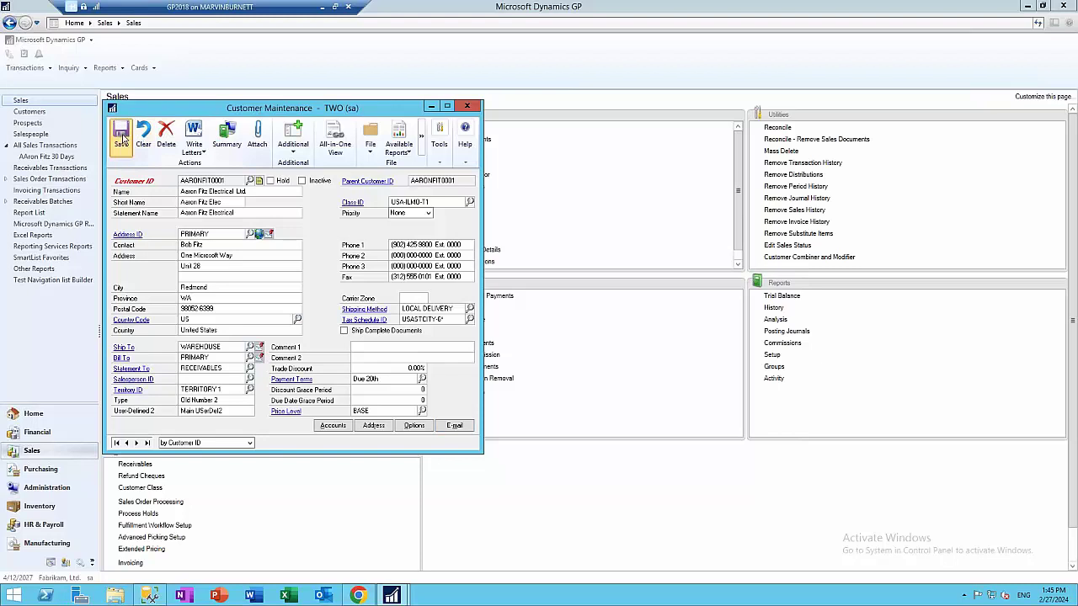
click(122, 139)
click(466, 107)
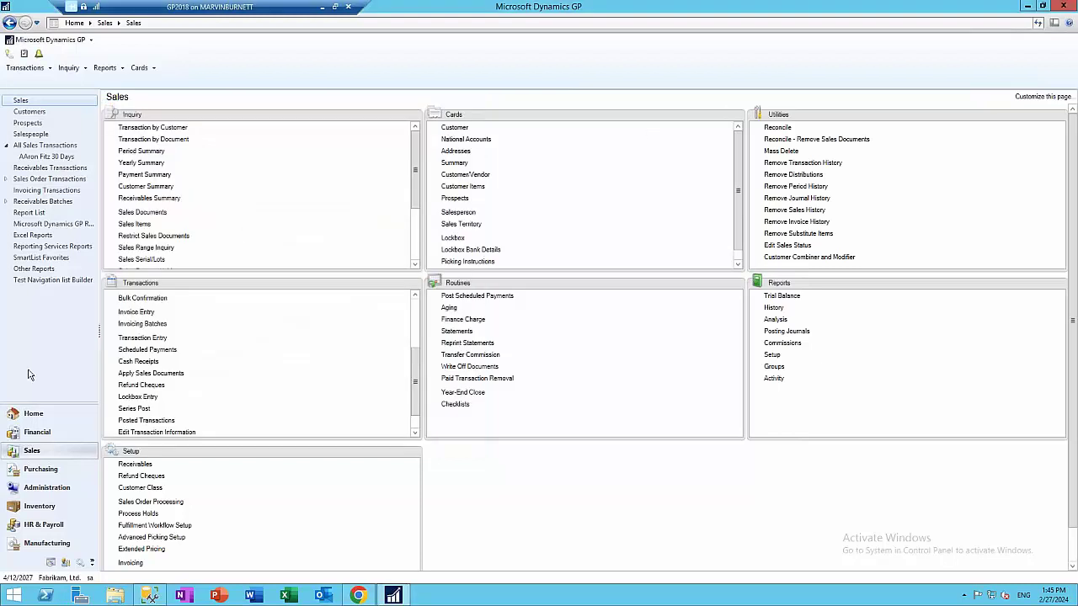
Enable PDF cash receipt e-mails for Advanced Paper Co. from the customer list's E-mail Settings
click(35, 452)
click(28, 113)
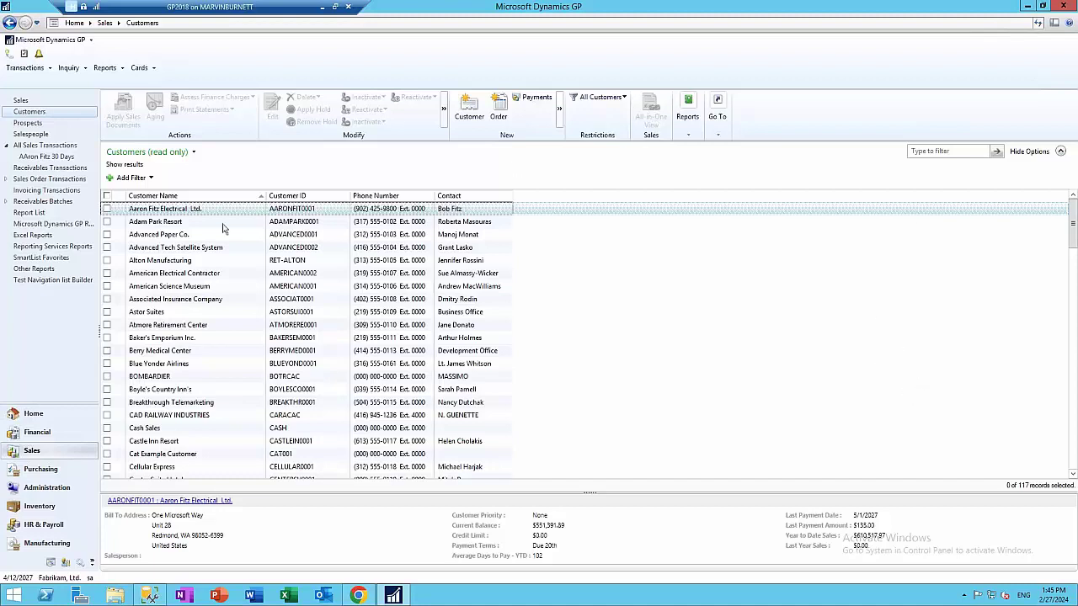
click(107, 234)
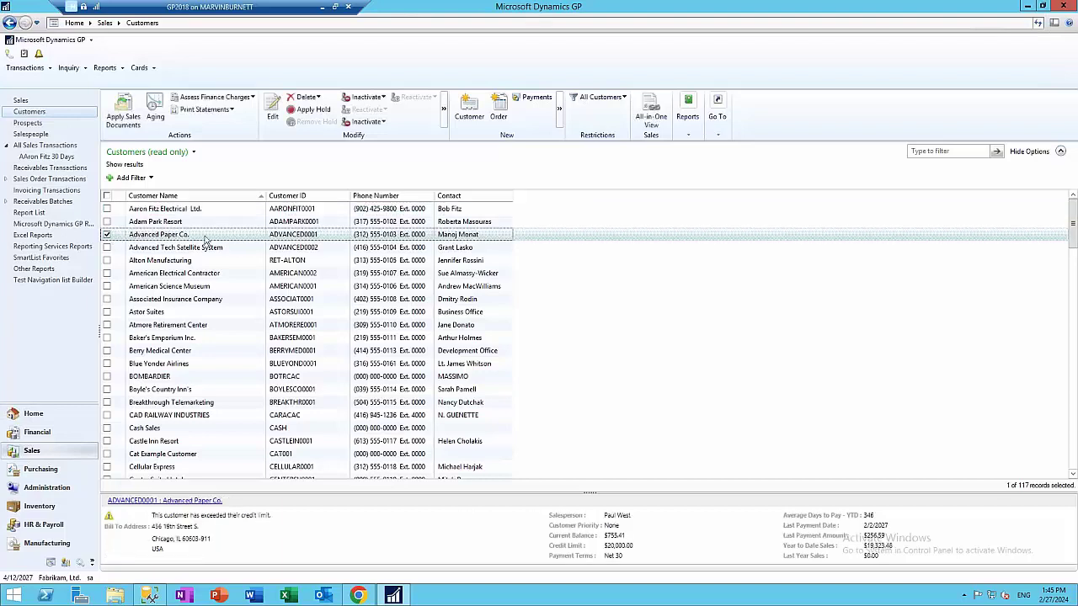
click(444, 109)
click(484, 136)
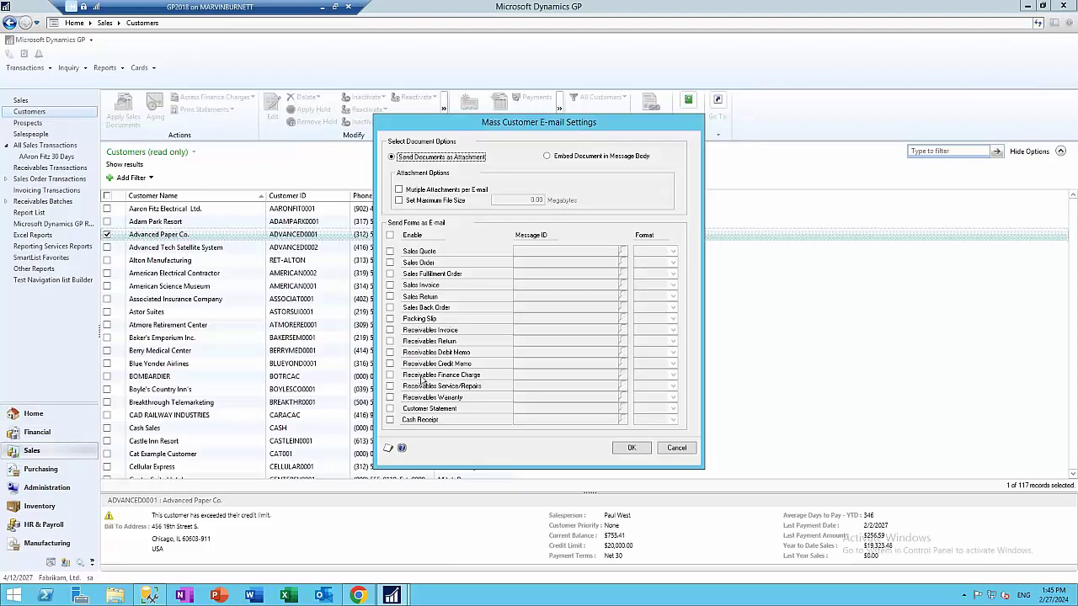
click(390, 420)
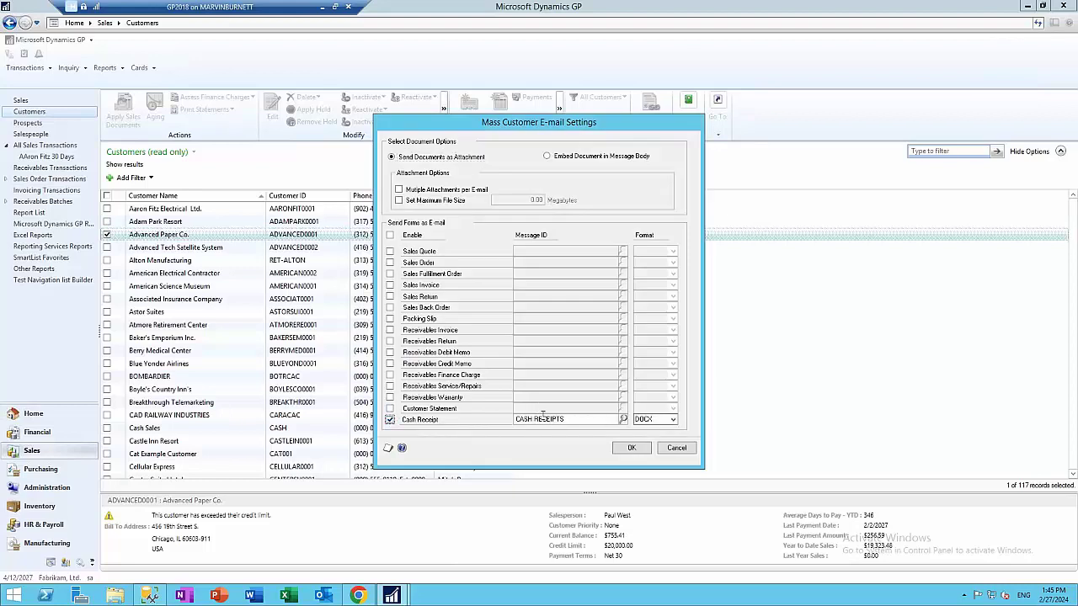
click(663, 419)
click(661, 447)
click(633, 448)
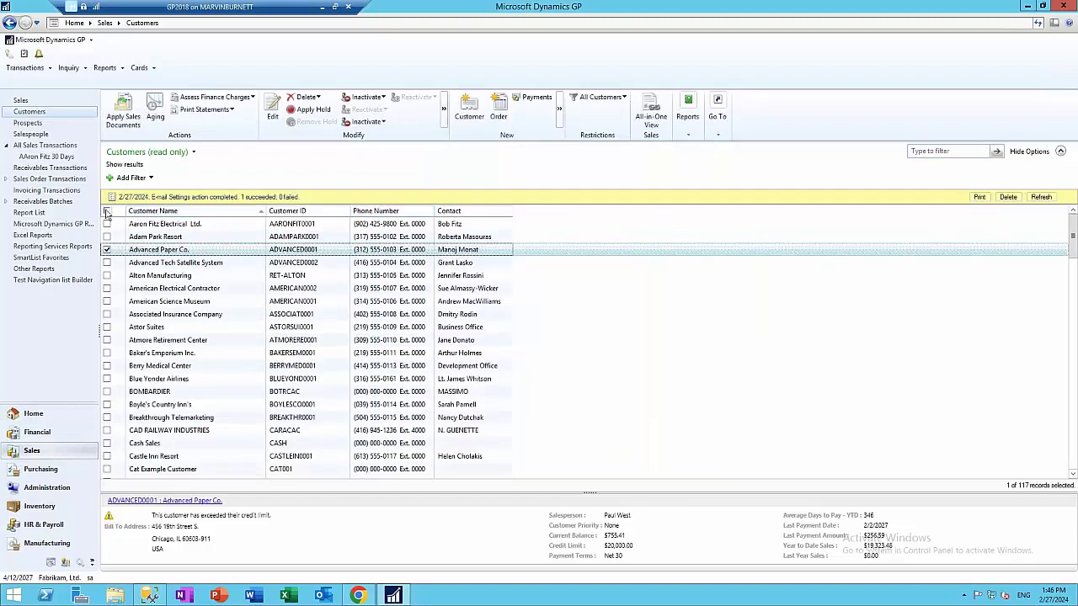
Mark all 117 customers and enable cash receipt e-mailing for them through E-mail Settings
click(106, 212)
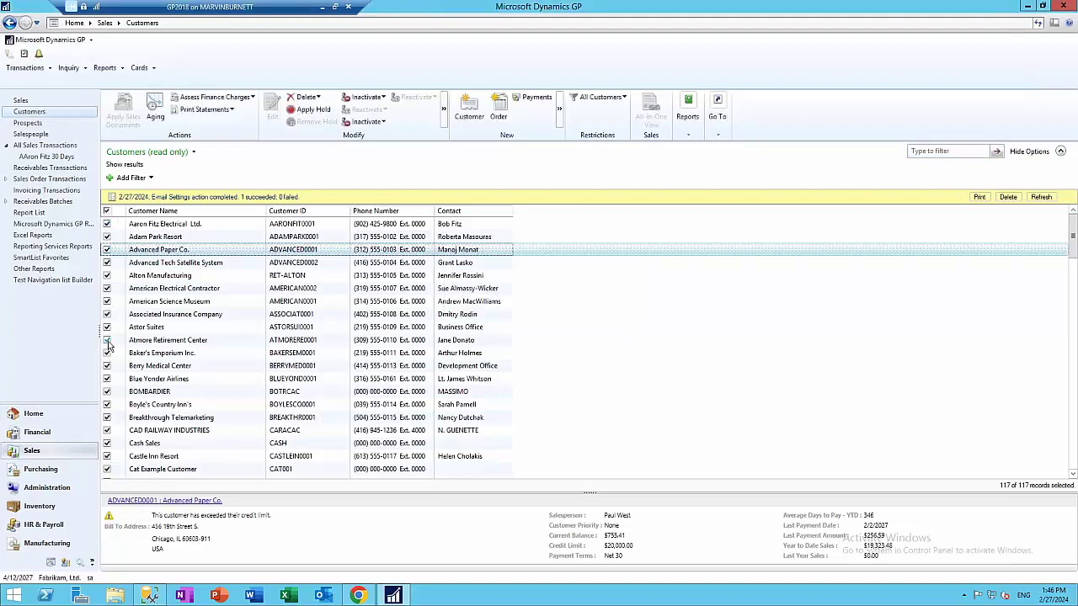
click(443, 110)
click(471, 138)
click(389, 419)
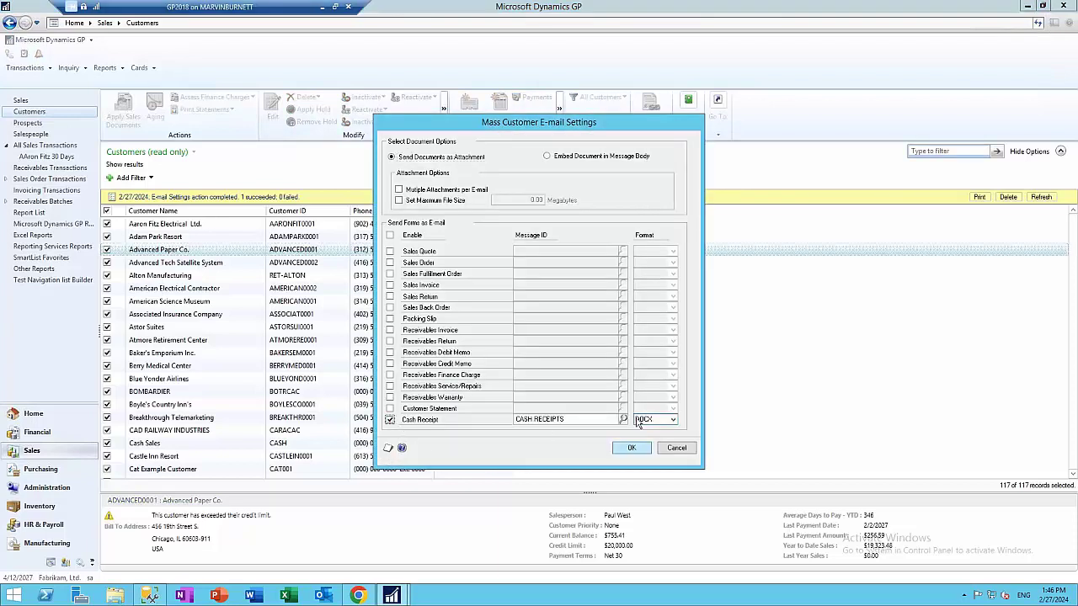
click(654, 419)
click(649, 438)
click(631, 447)
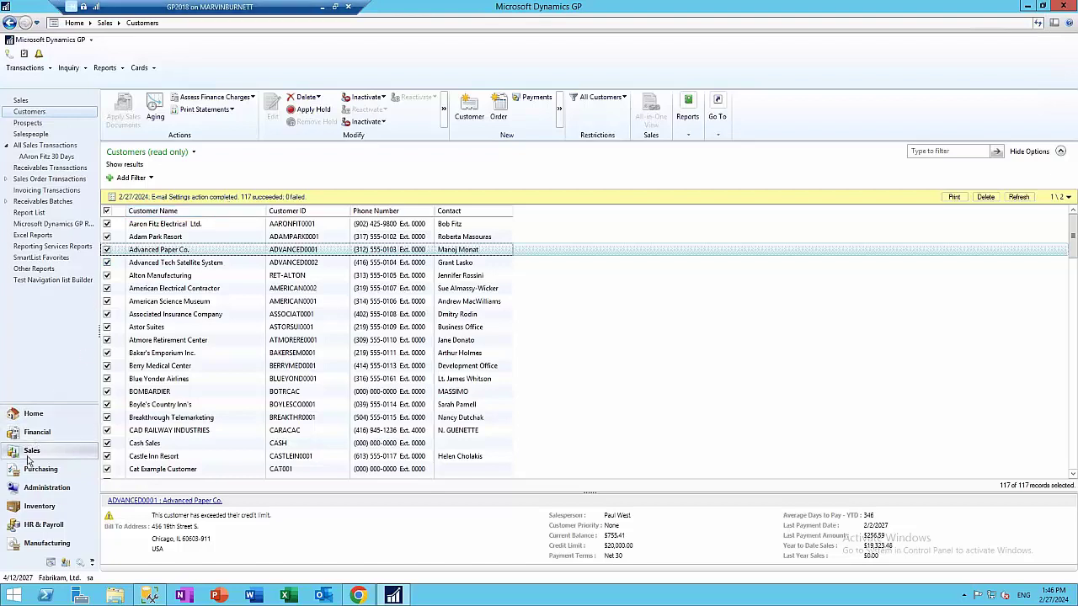
click(21, 102)
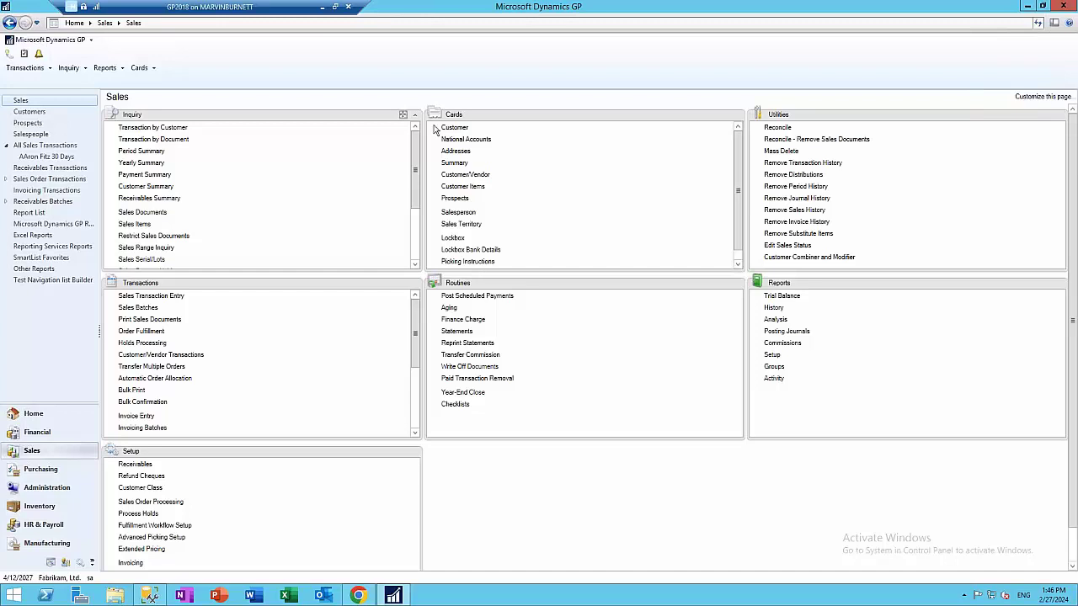
Open Customer Maintenance and start a collection letter from the letter-writing options
click(459, 129)
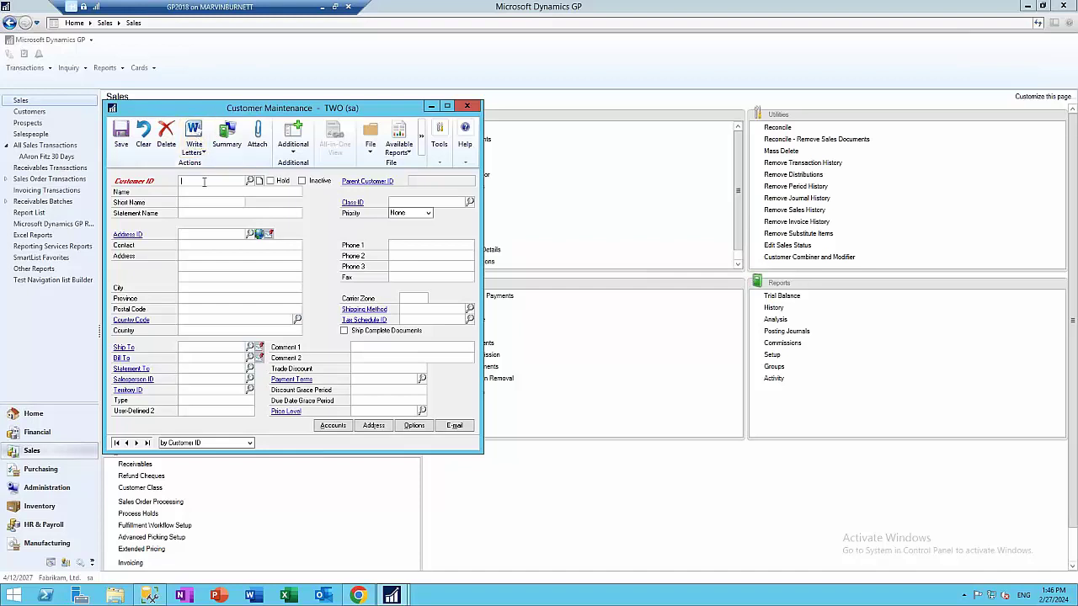
click(249, 180)
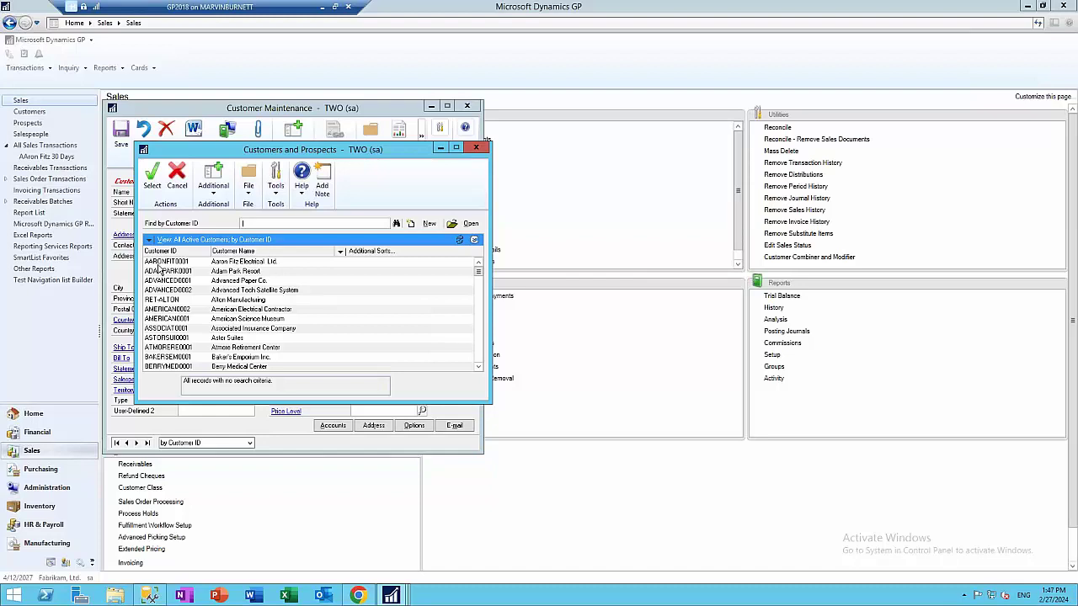
click(476, 147)
click(195, 145)
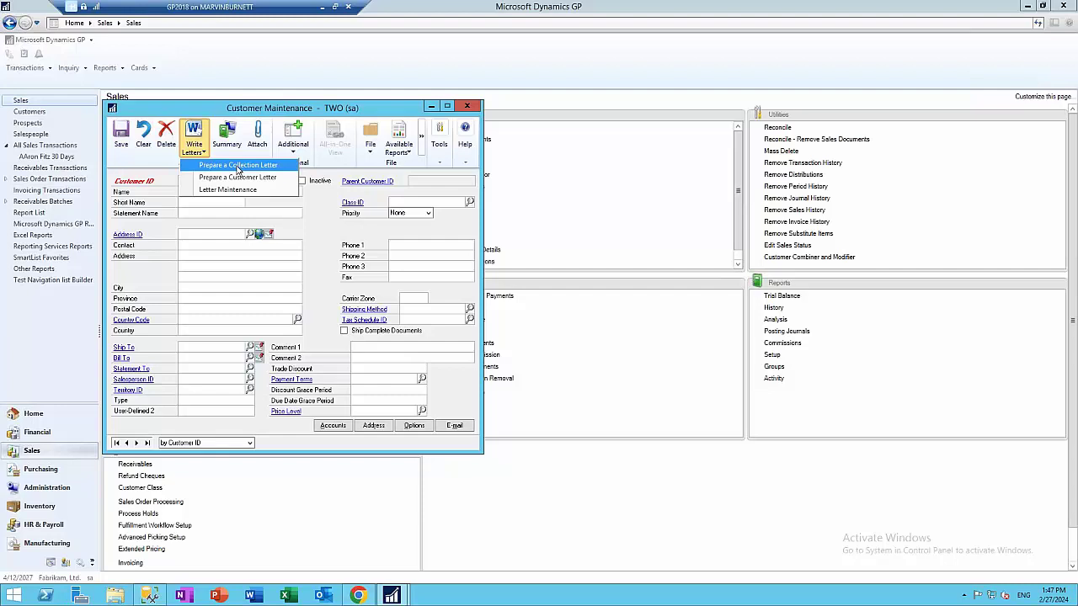
click(238, 166)
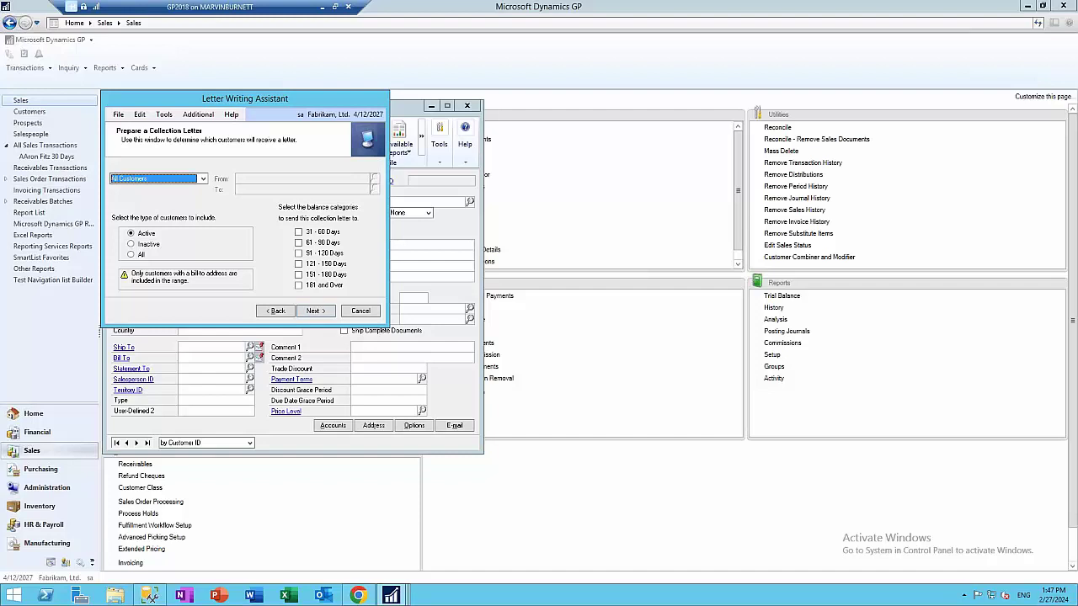
Take recipients from the Customer Balance SmartList and choose the Final Notice letter template
click(202, 180)
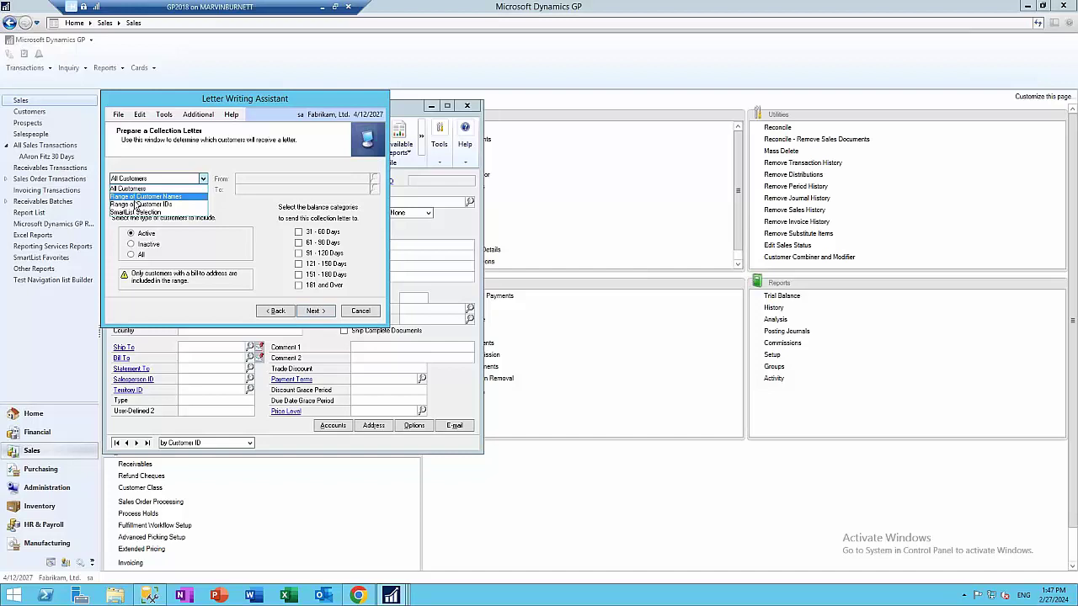
click(140, 204)
click(168, 179)
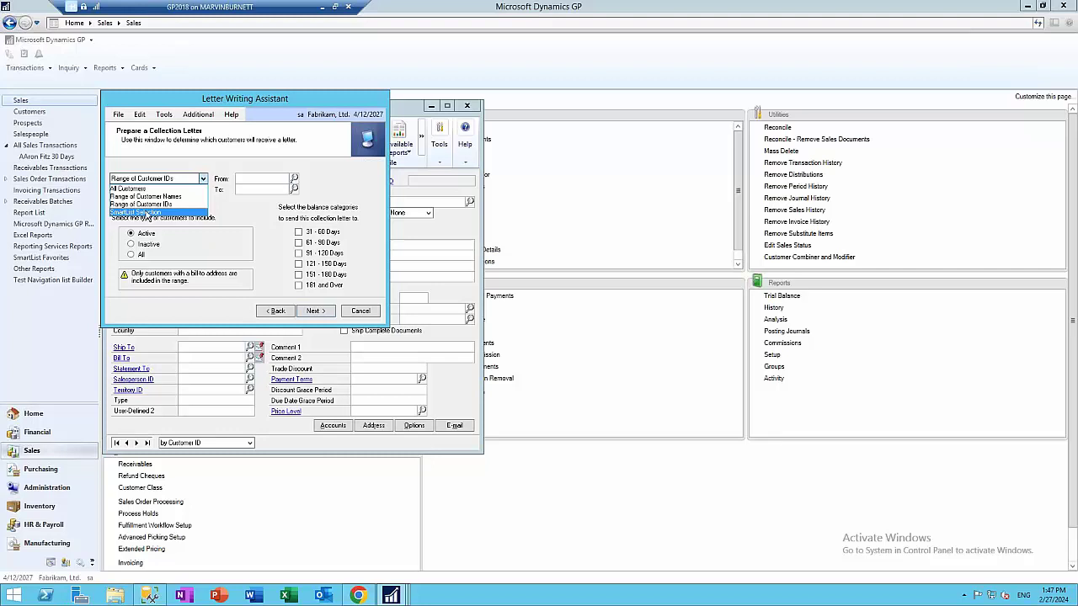
click(139, 211)
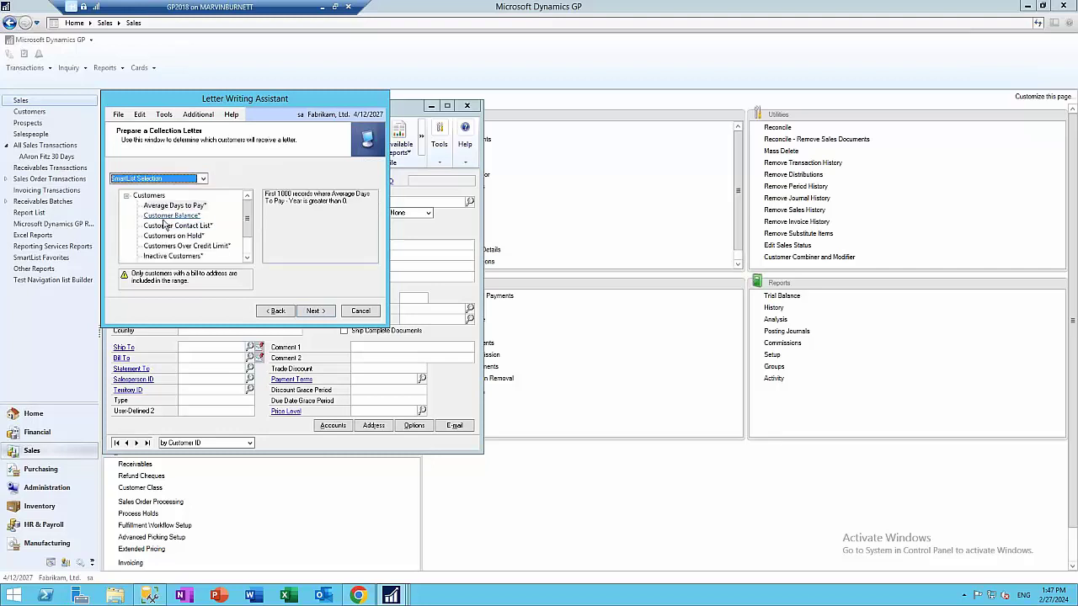
click(167, 218)
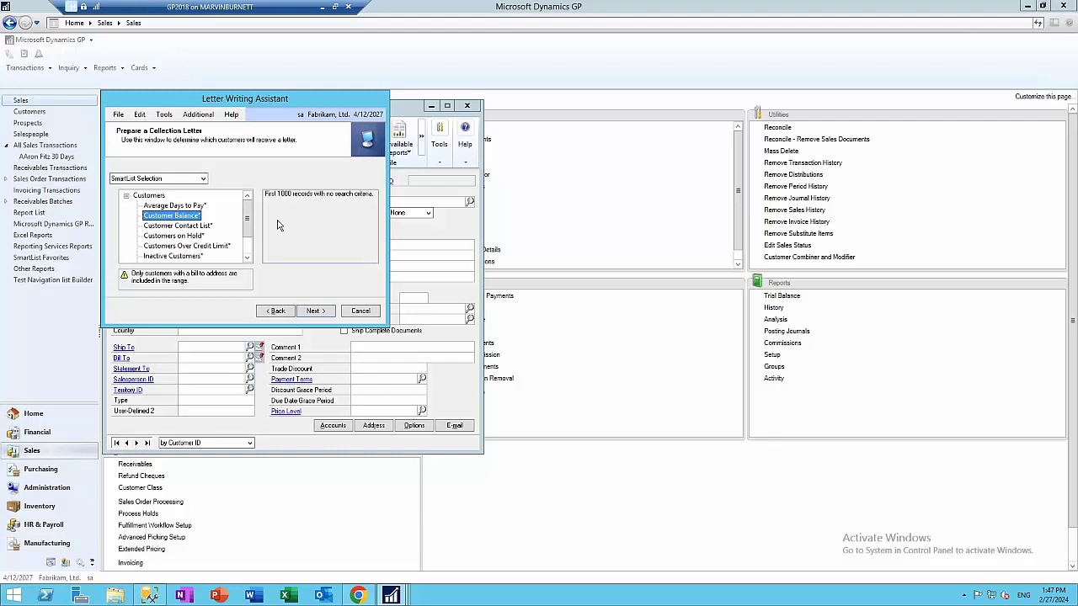
click(313, 310)
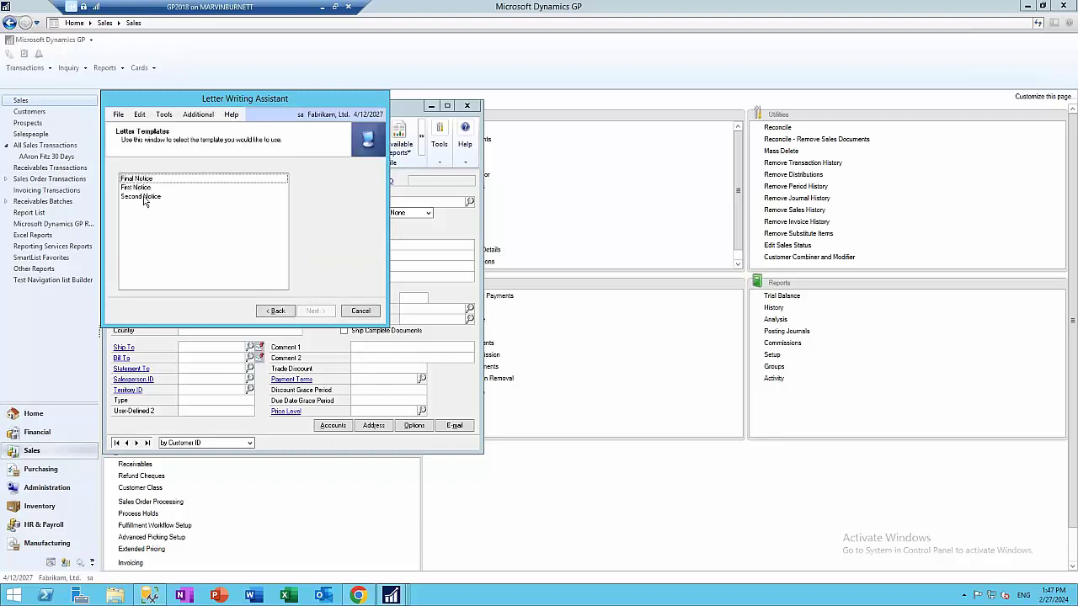
click(138, 179)
click(313, 310)
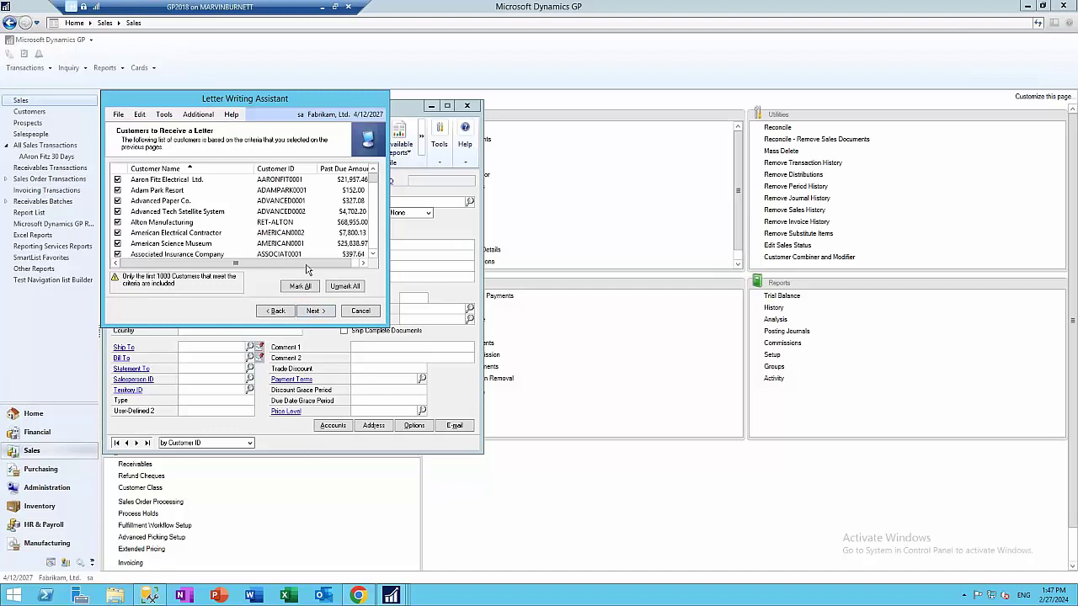
Unmark all recipients, mark only Aaron Fitz Electrical, and finish generating the collection letter
click(341, 287)
click(118, 180)
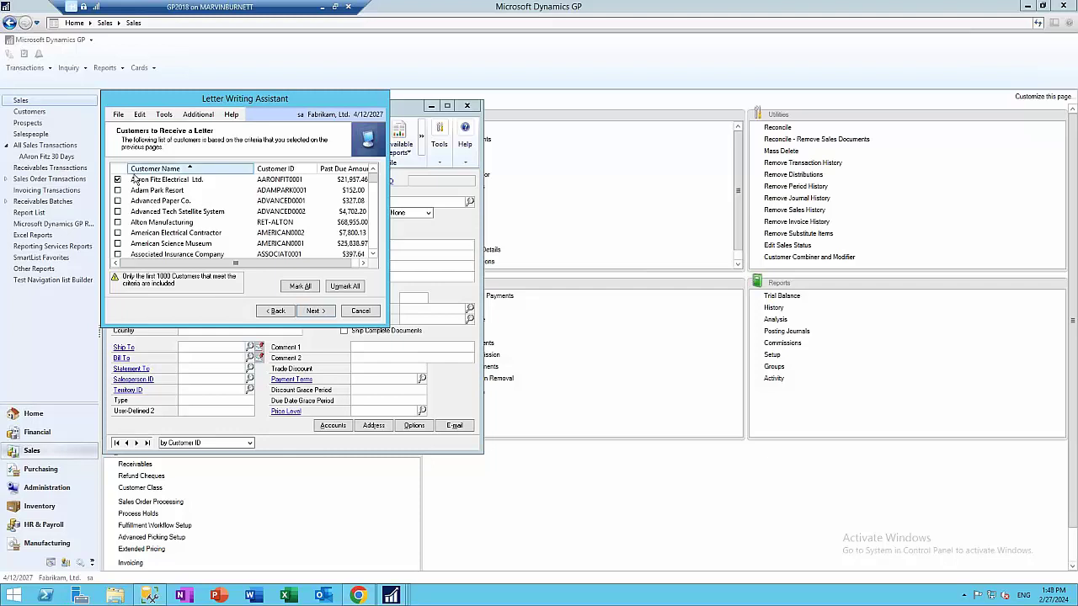
click(313, 311)
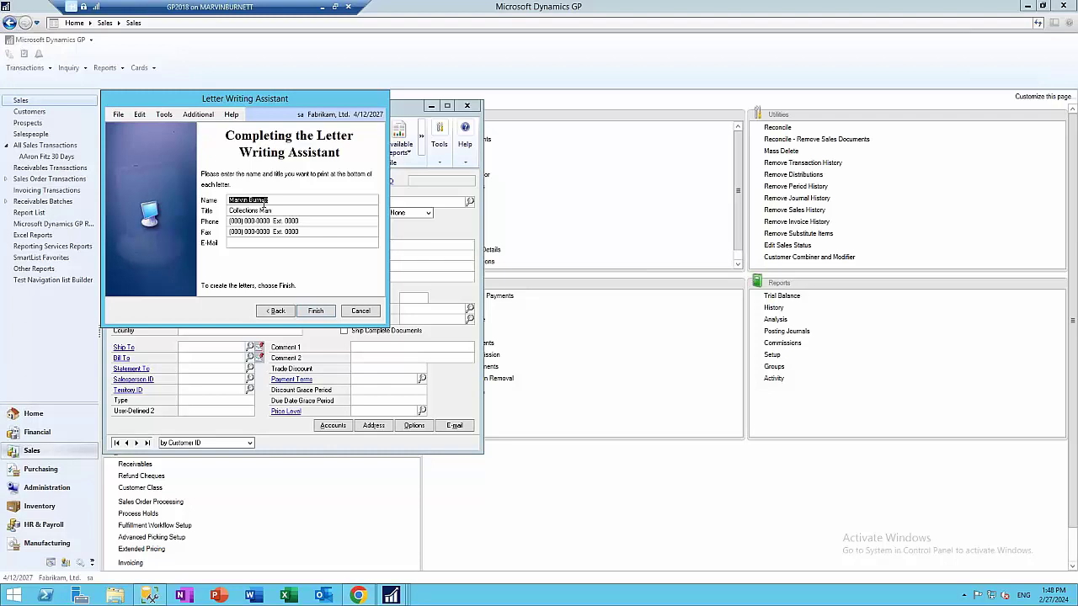
click(318, 312)
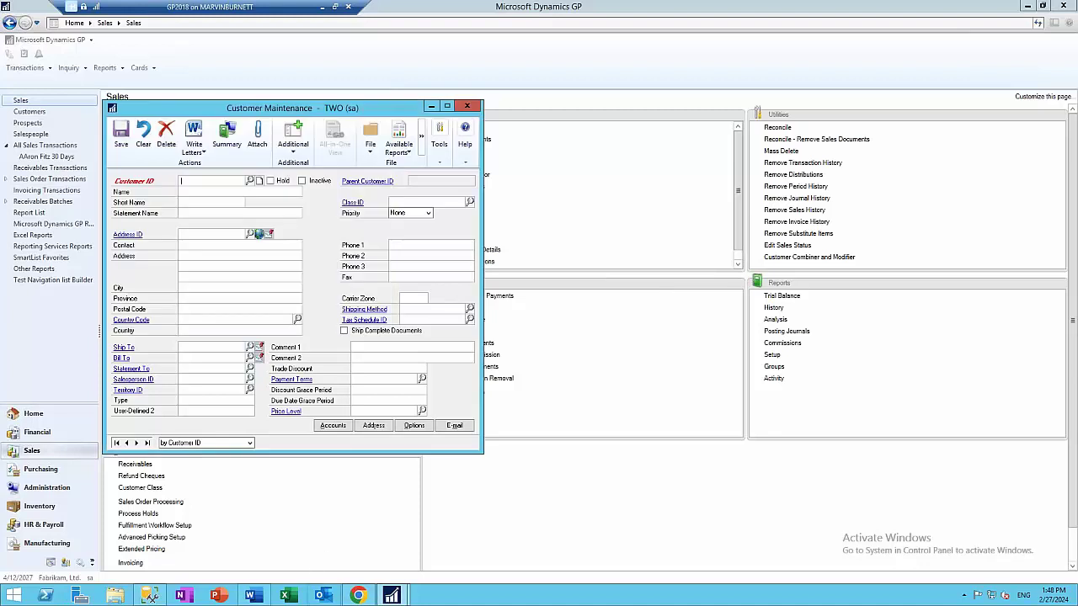
Bring up the Word collection letter and scroll through it to the signature and back
click(251, 595)
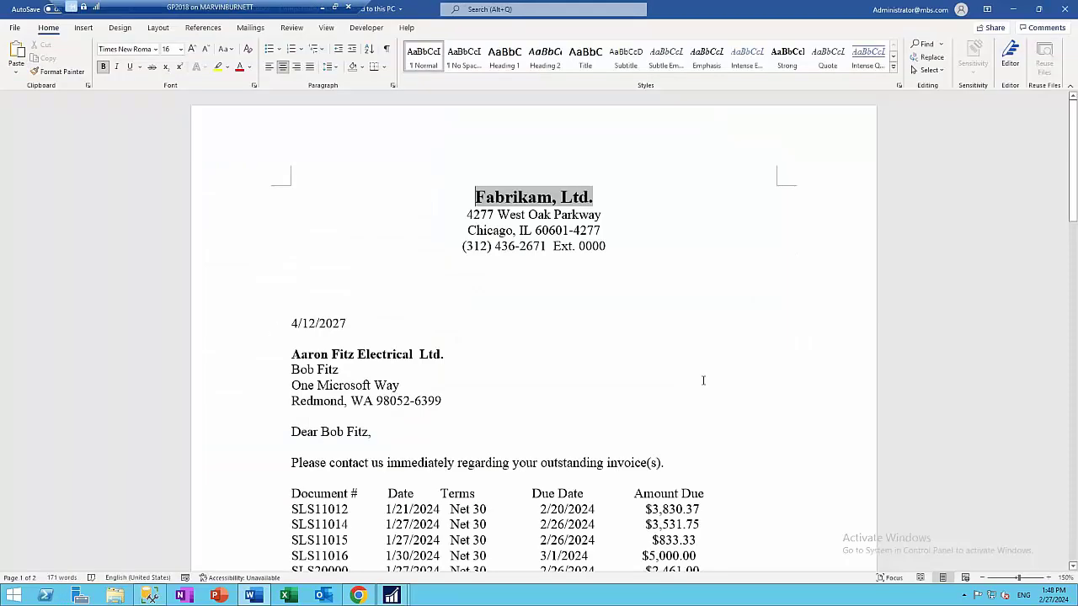
scroll(707, 372, down, 3)
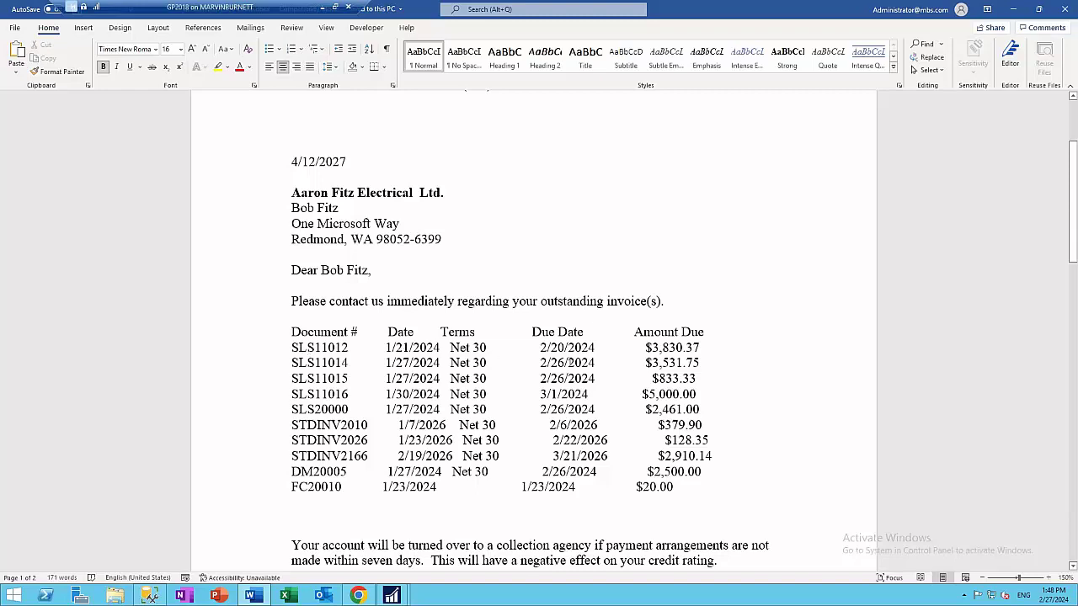
scroll(321, 349, down, 4)
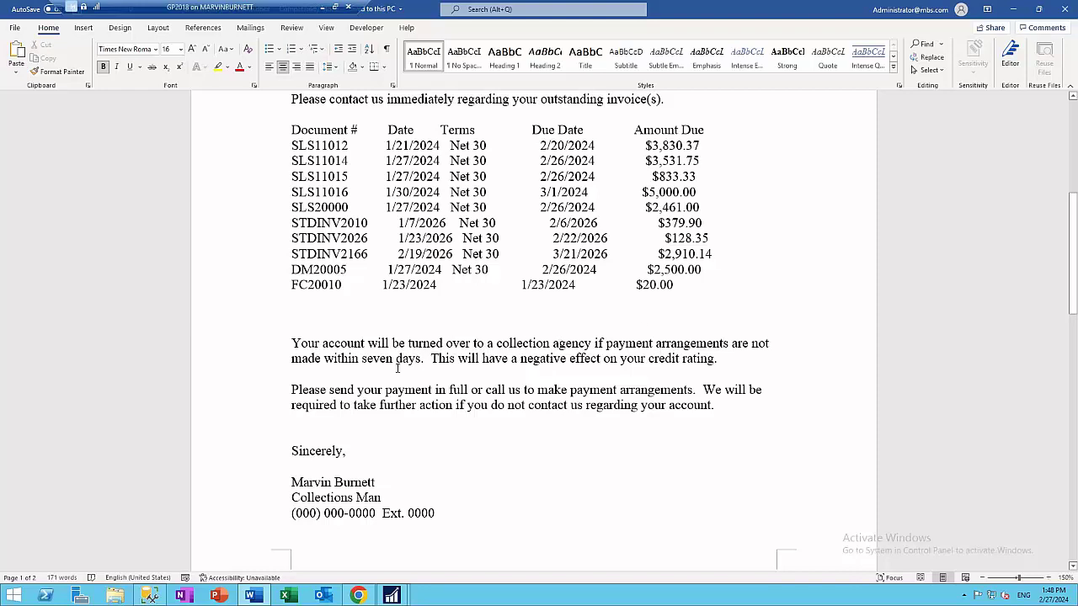
scroll(470, 388, down, 2)
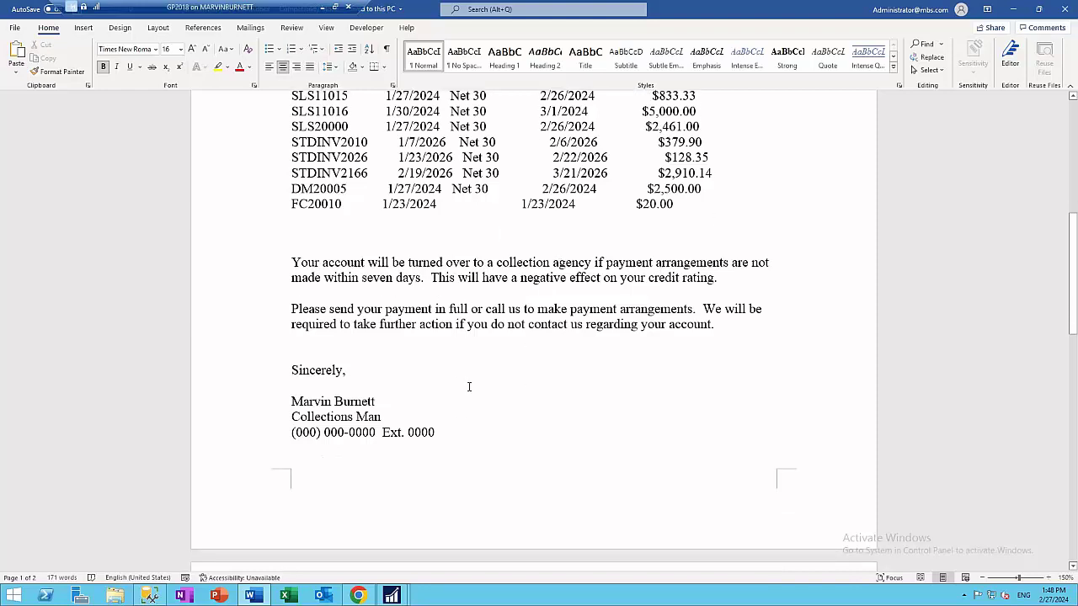
scroll(489, 384, up, 10)
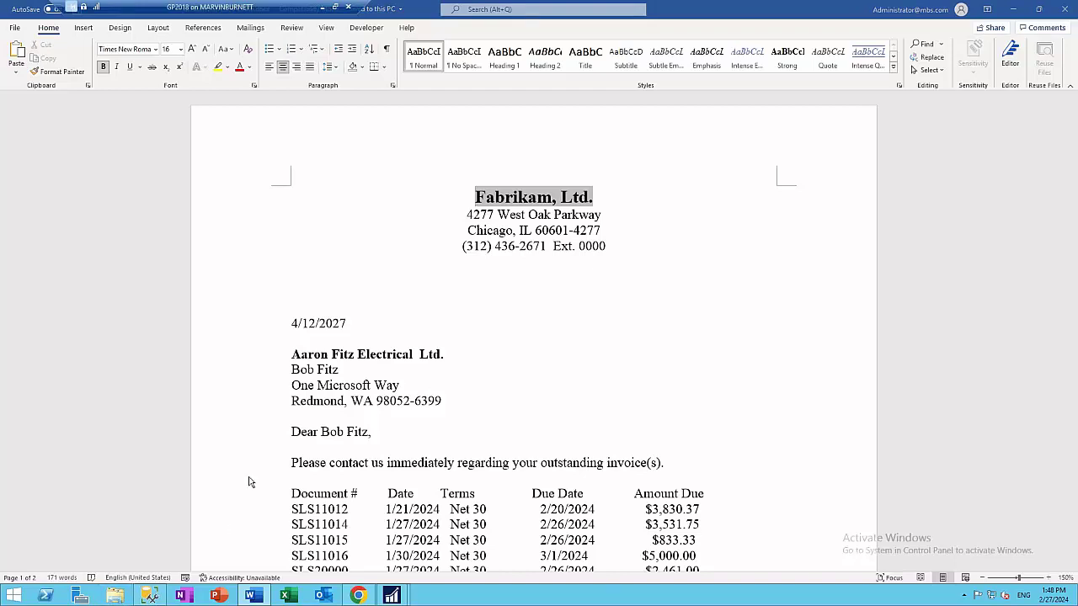
key(super+e)
double_click(808, 312)
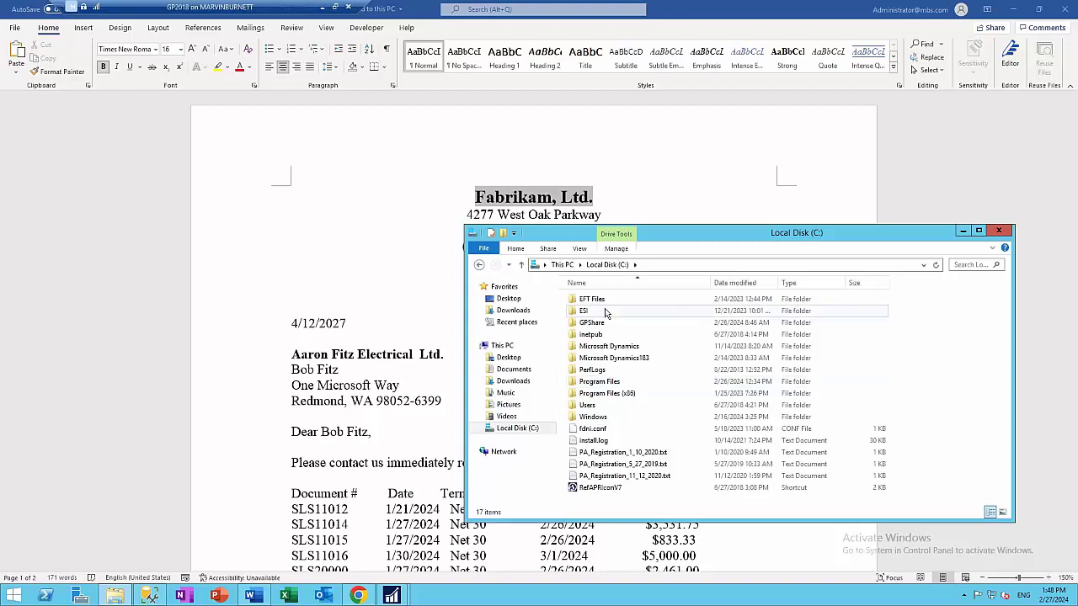
click(595, 324)
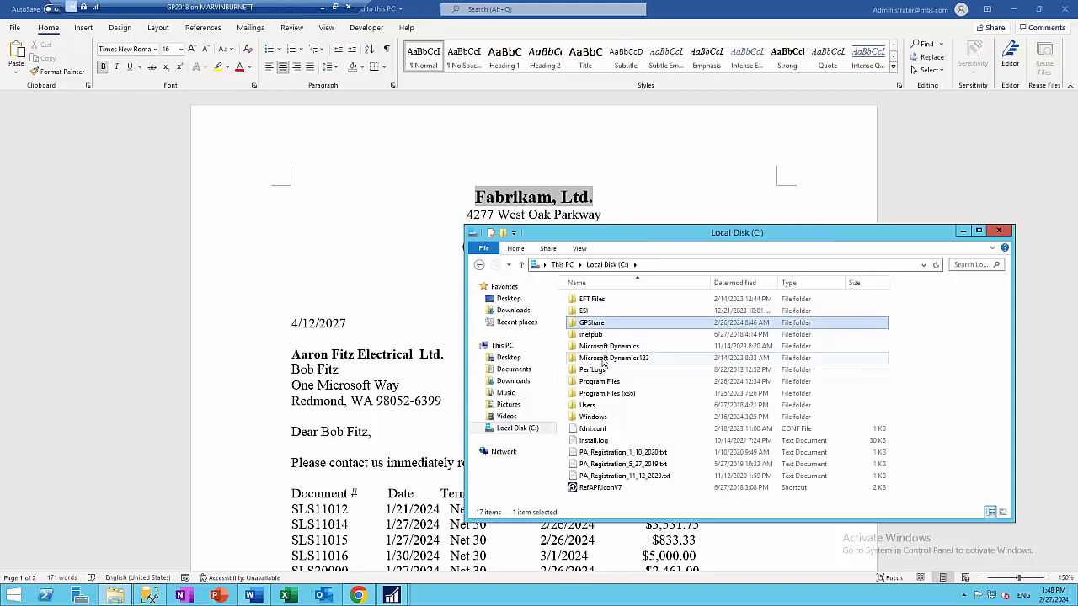
double_click(604, 346)
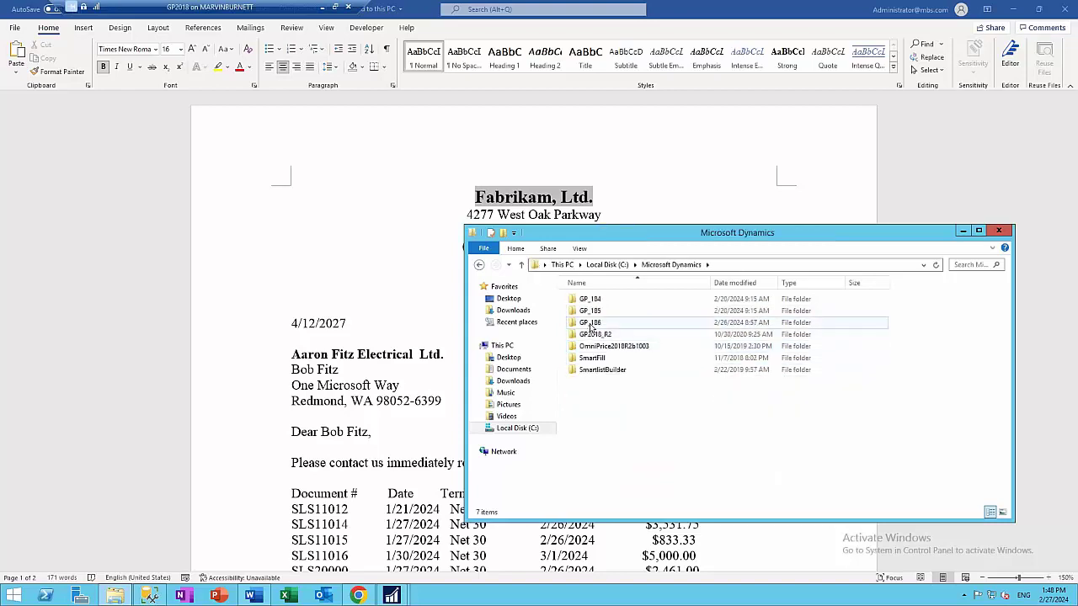
double_click(587, 323)
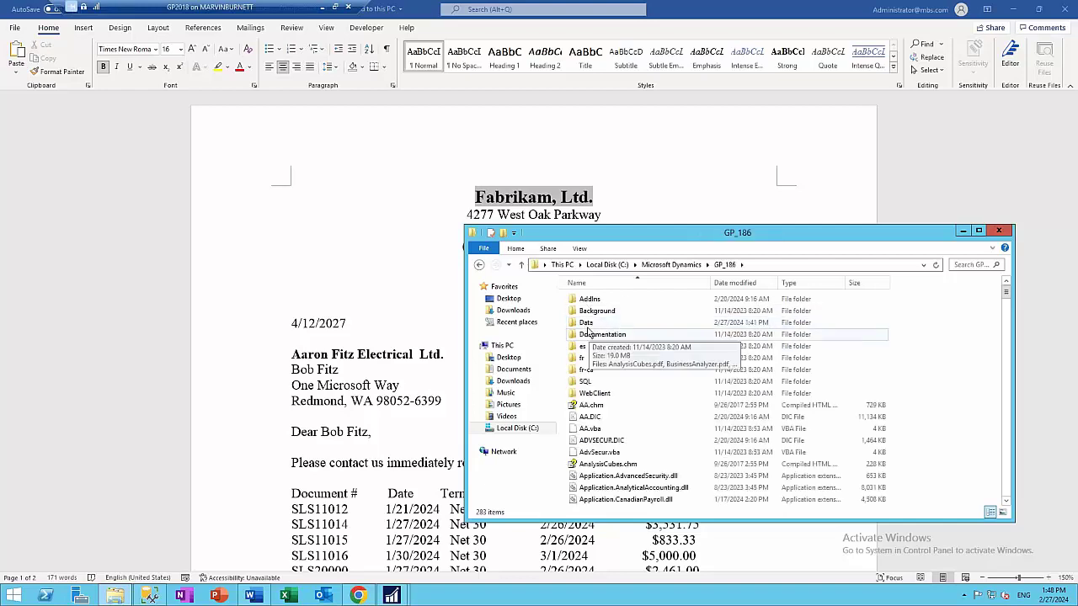
click(586, 325)
double_click(587, 328)
double_click(597, 322)
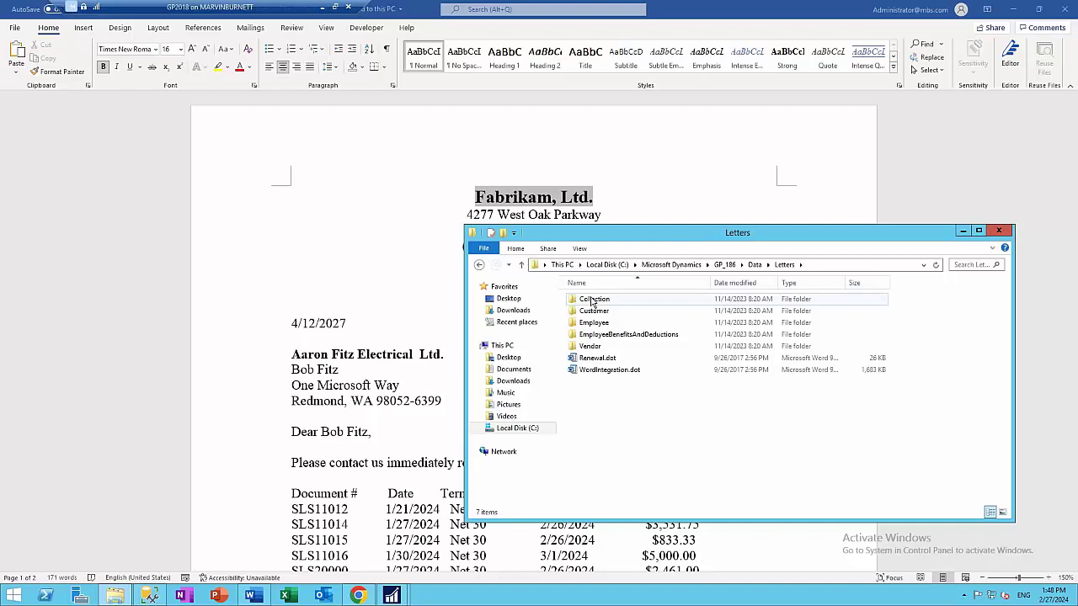
click(592, 302)
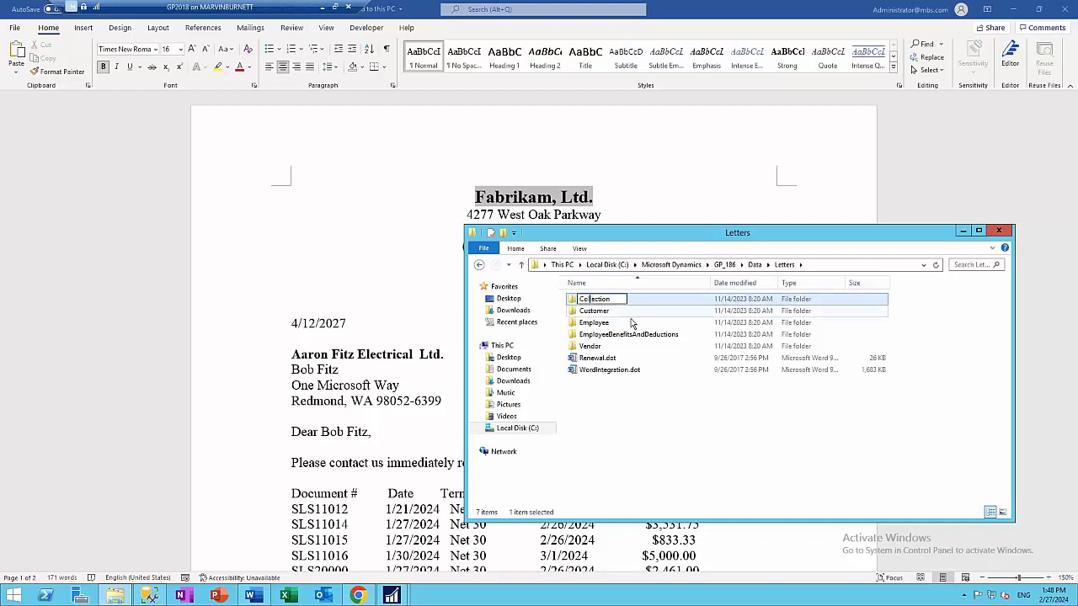
double_click(610, 301)
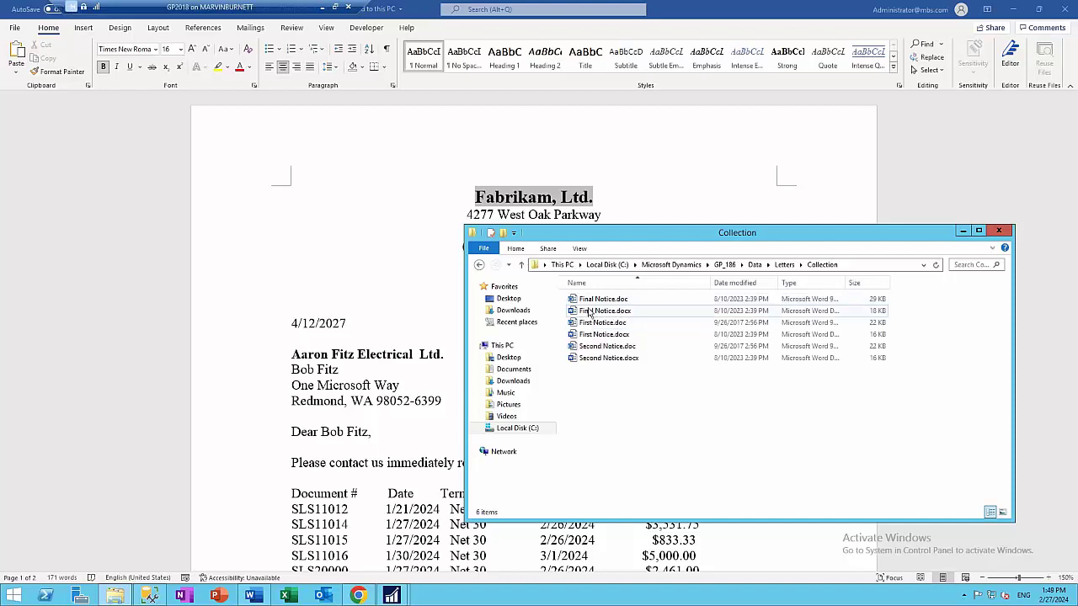
drag(257, 6, 405, 10)
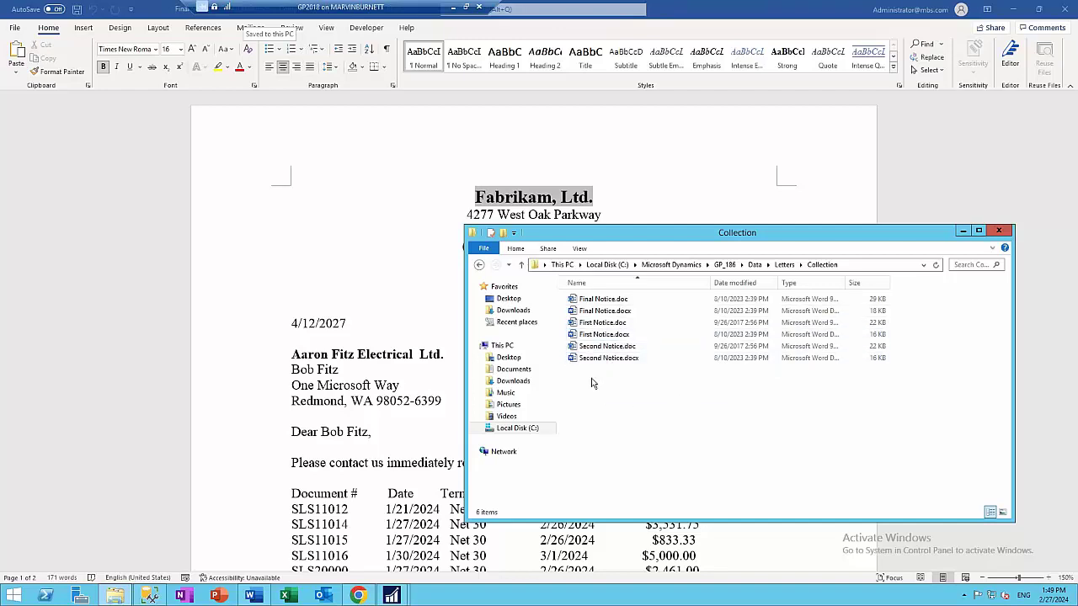
Close File Explorer and the Word letter, return to Dynamics GP, and close the empty customer card
click(998, 230)
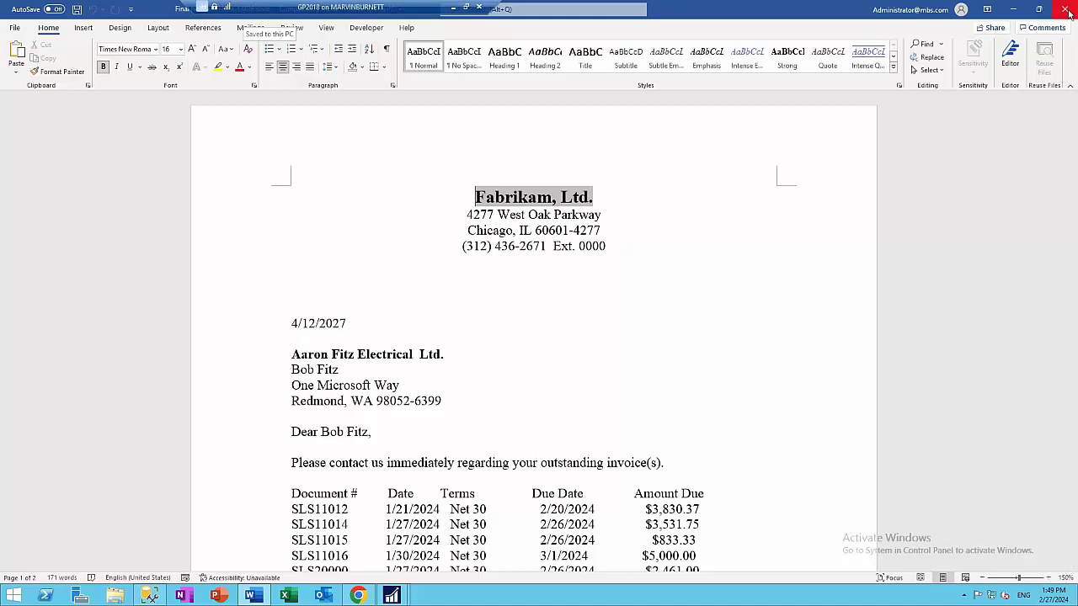
scroll(556, 229, down, 14)
key(alt+Tab)
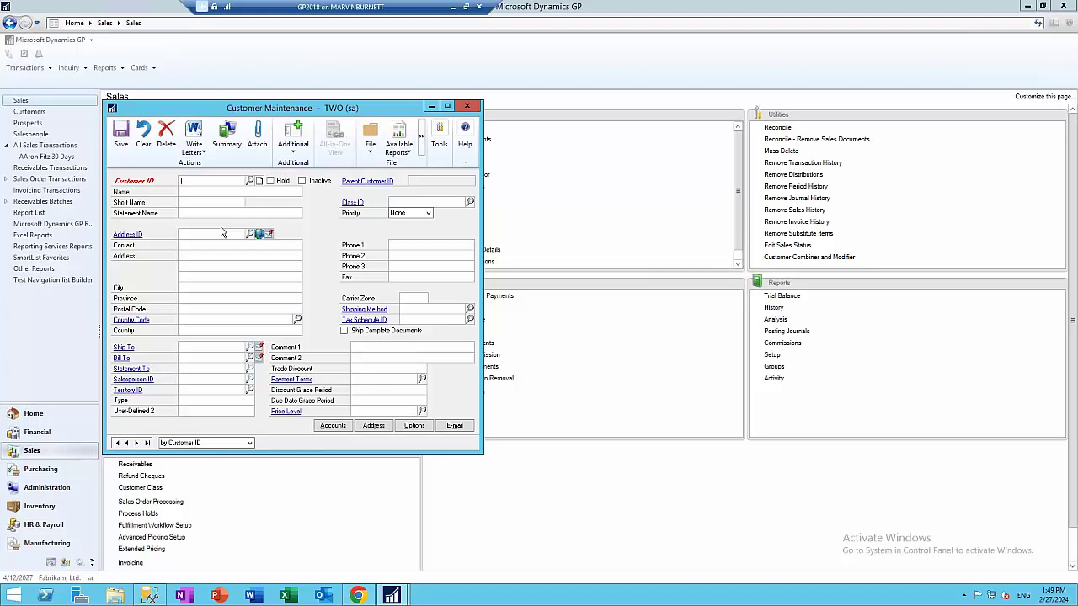
click(467, 106)
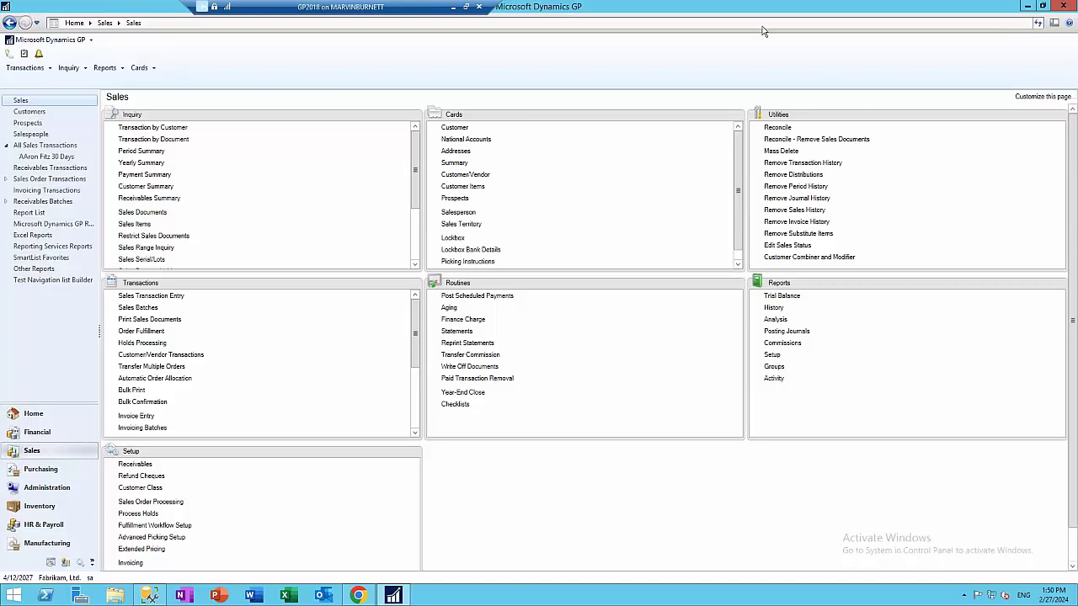
Open the customer card, step to Aaron Fitz Electrical, and confirm its attachment list is empty
click(454, 127)
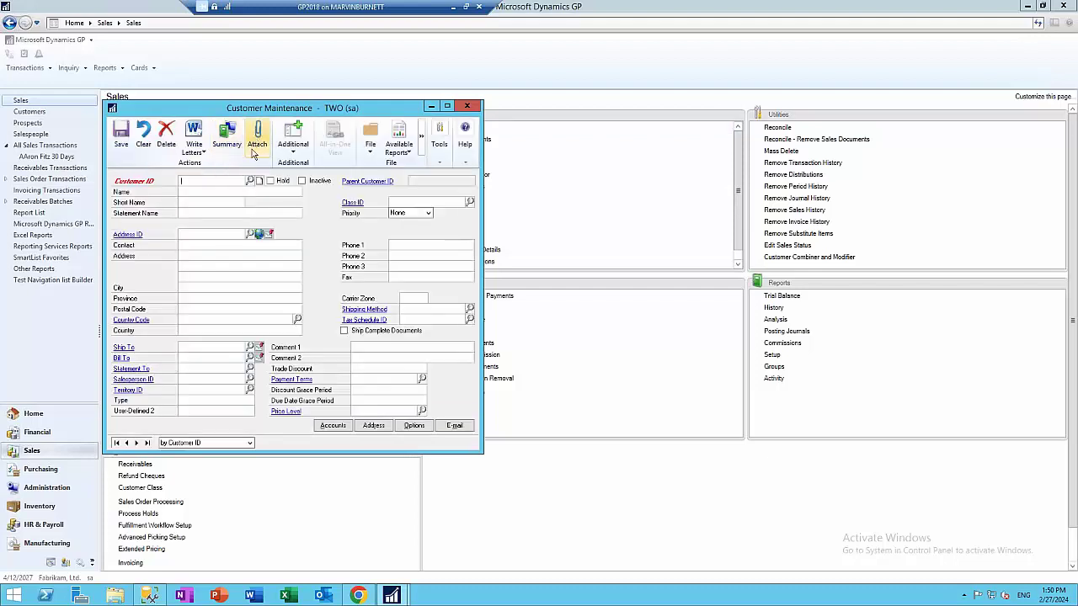
click(136, 442)
click(137, 443)
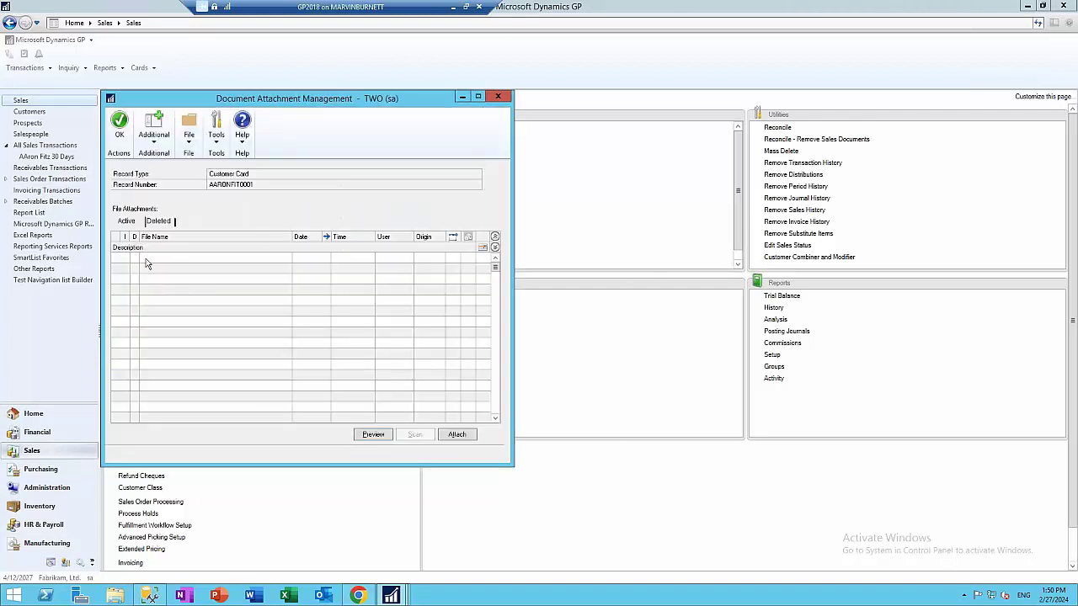
click(499, 97)
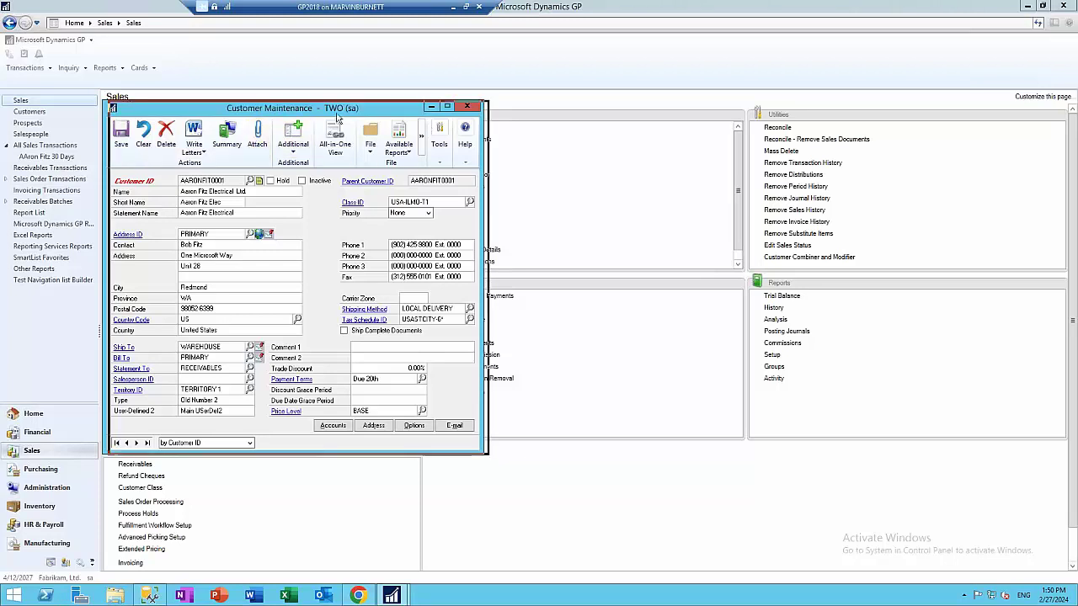
drag(292, 108, 612, 118)
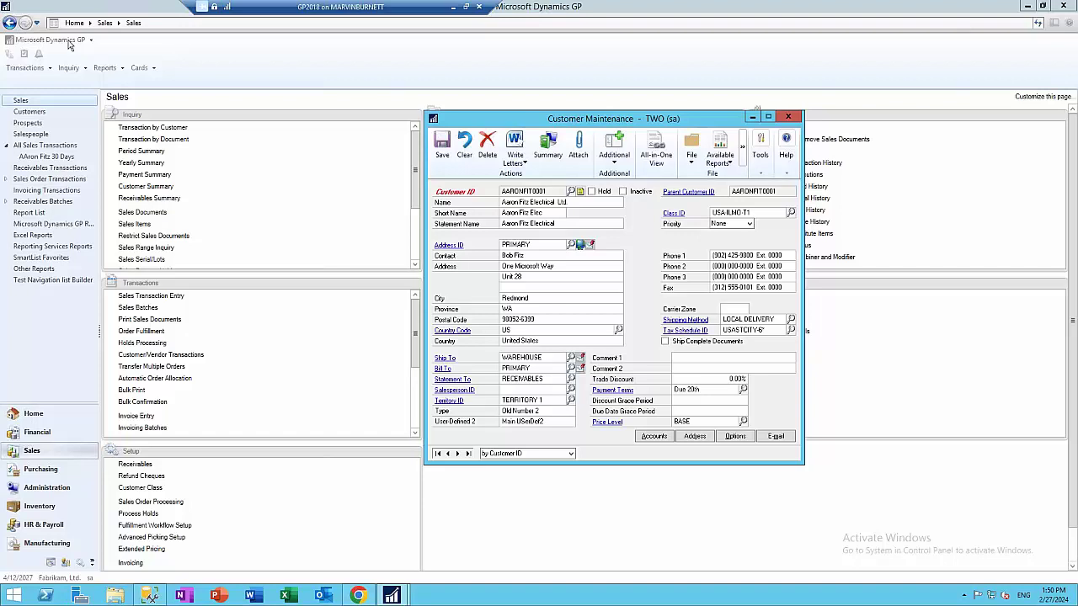
Open Document Attachment Setup from the Dynamics GP menu's Administration setup area
click(69, 40)
mouse_move(52, 96)
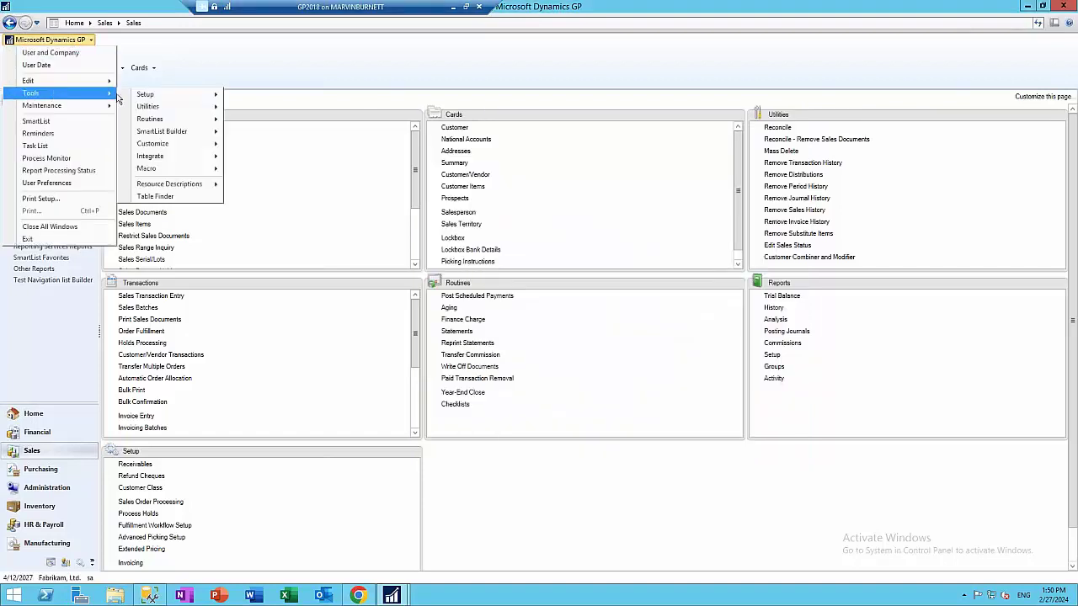
mouse_move(149, 96)
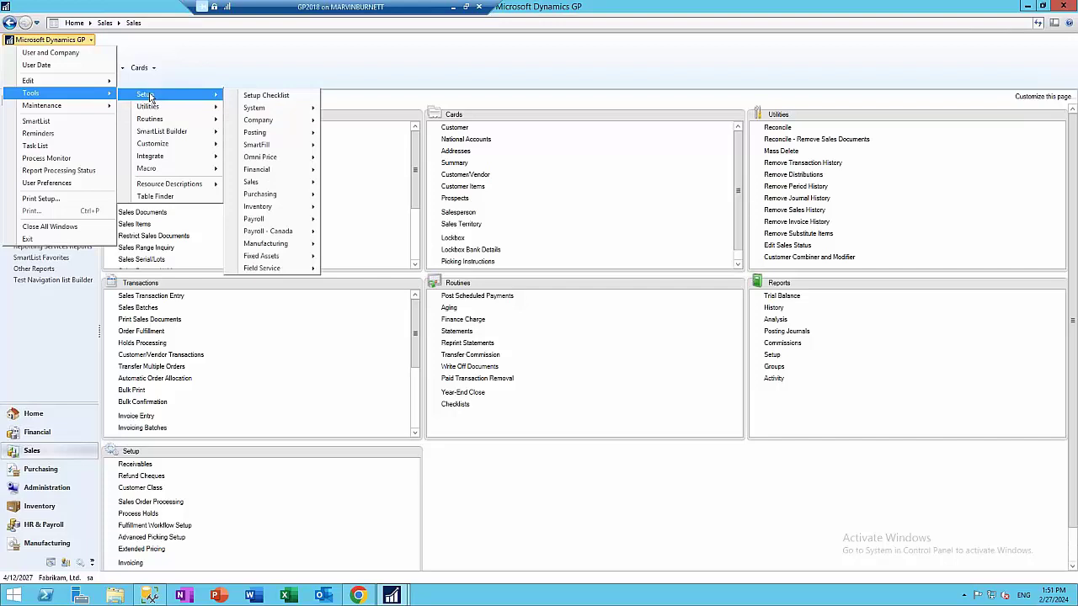
mouse_move(259, 110)
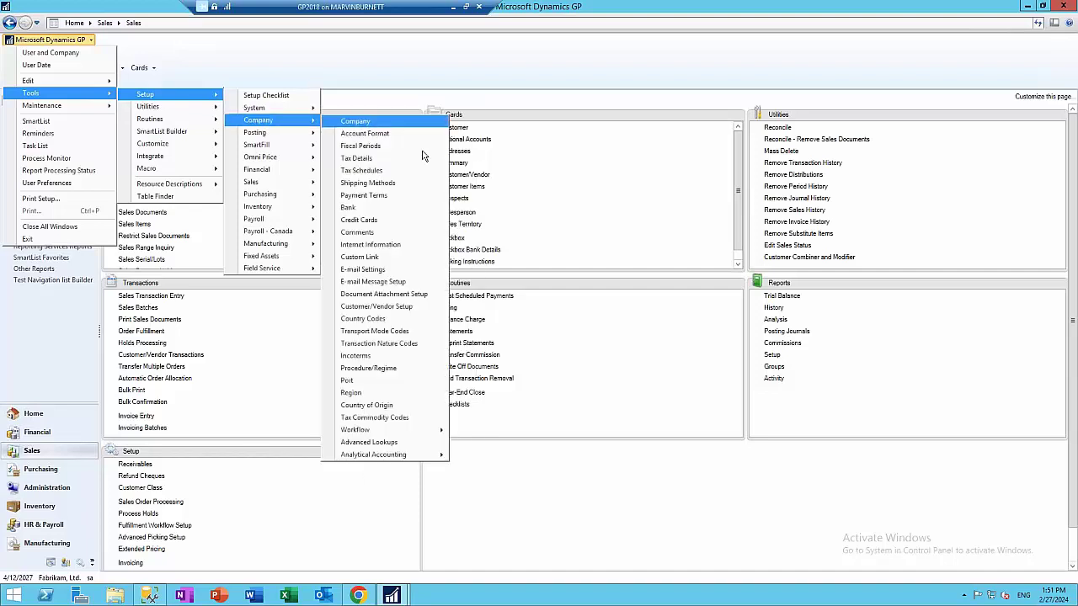
click(383, 294)
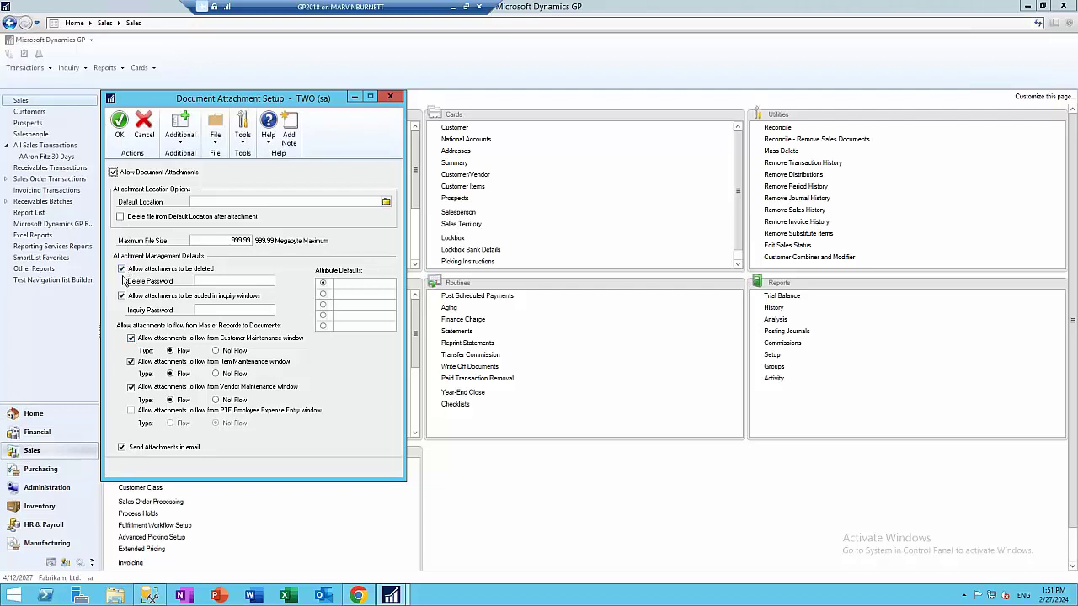
Toggle 'Allow attachments to be deleted' off and back on so deletion stays allowed
click(122, 270)
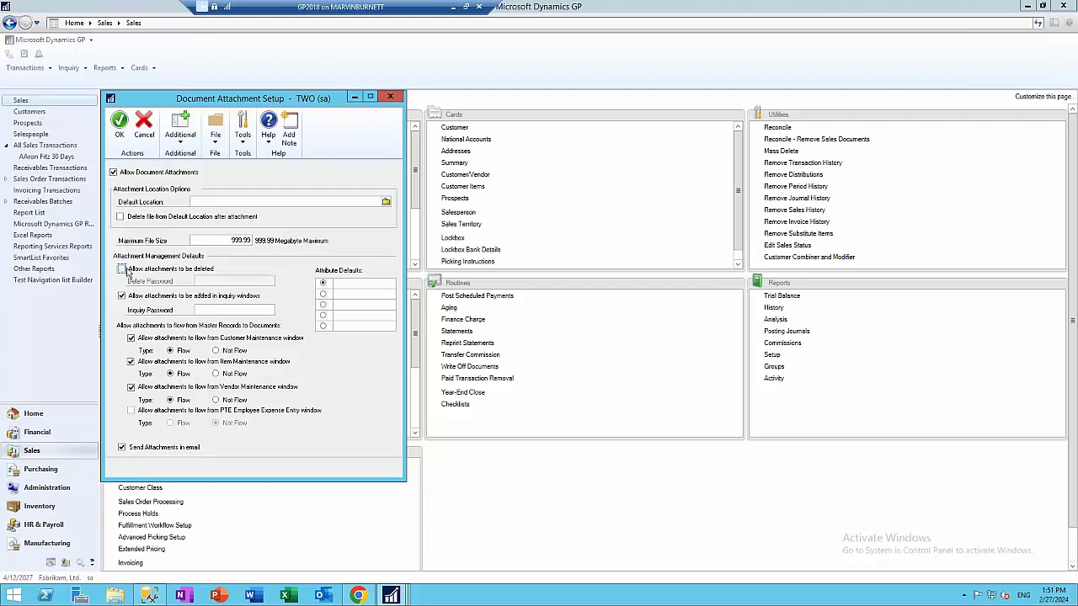
click(122, 270)
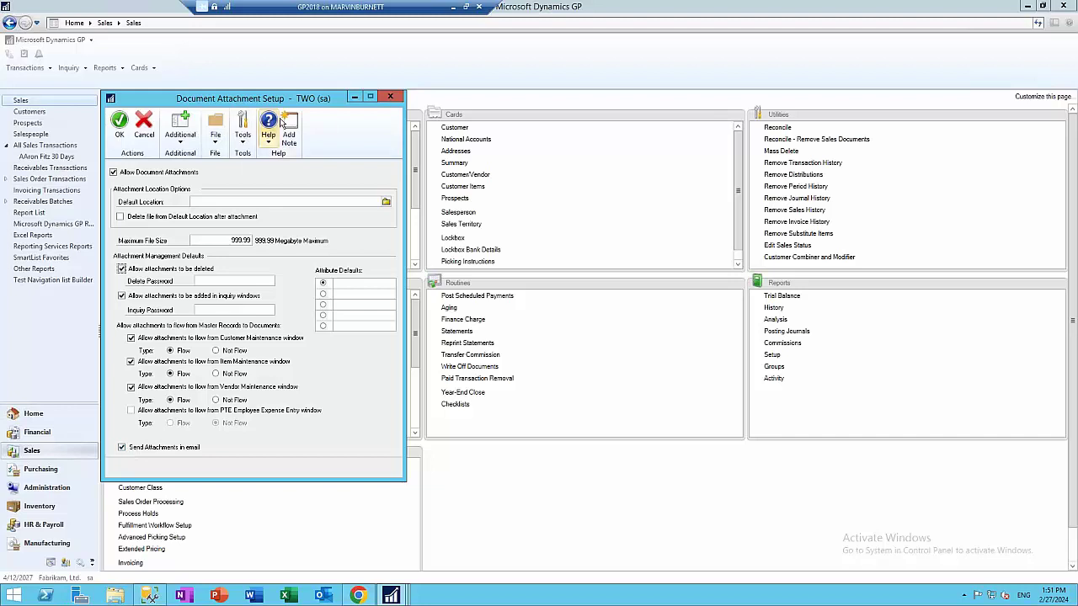
Open the customer card's attachment list and preview ClientContract.jfif in the Pictures folder
click(119, 125)
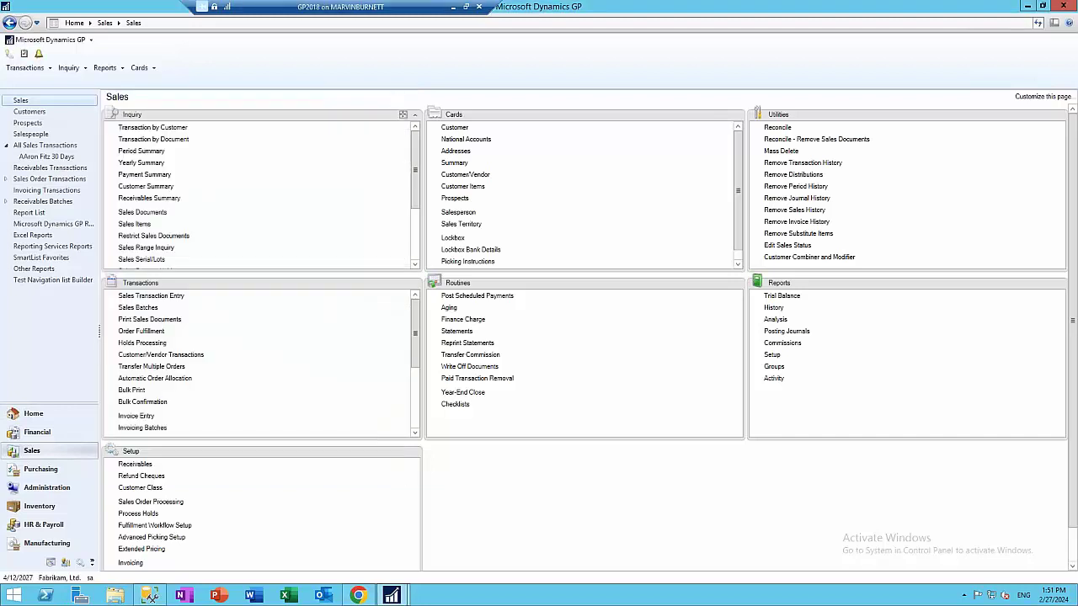
click(459, 129)
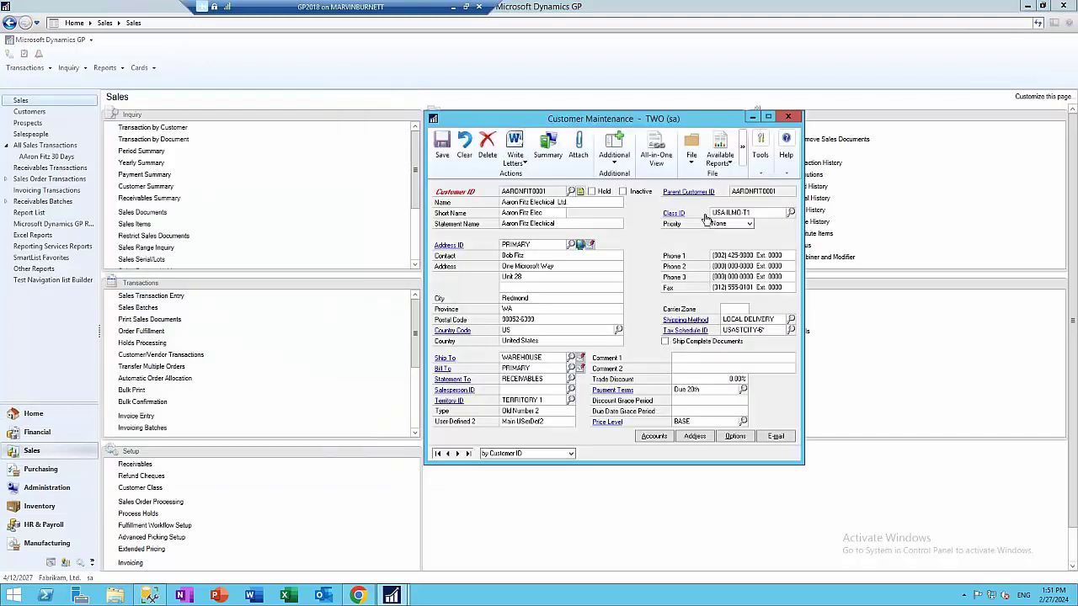
click(577, 148)
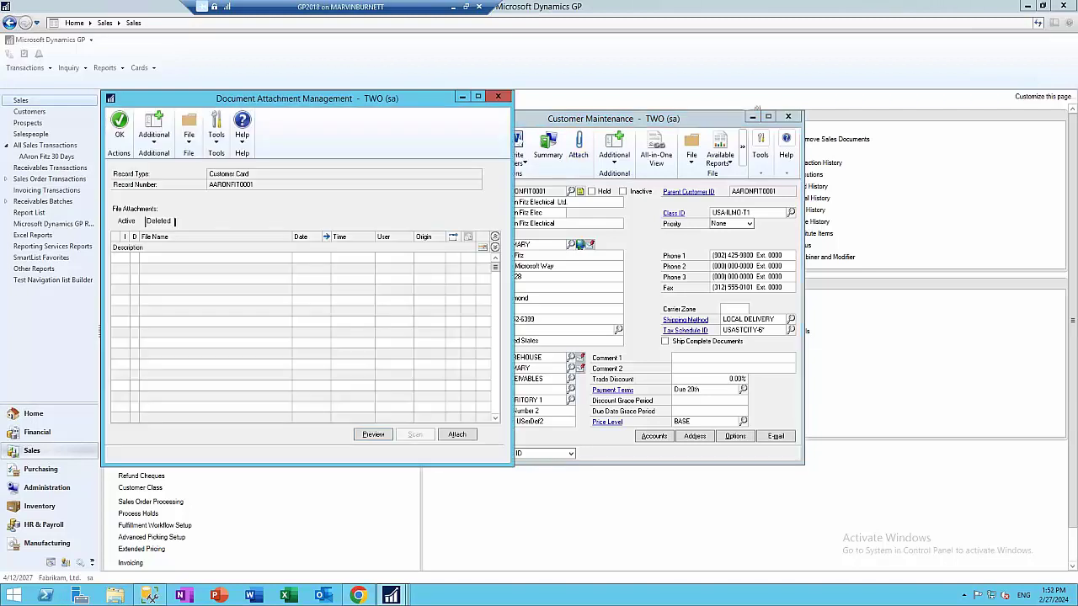
click(112, 596)
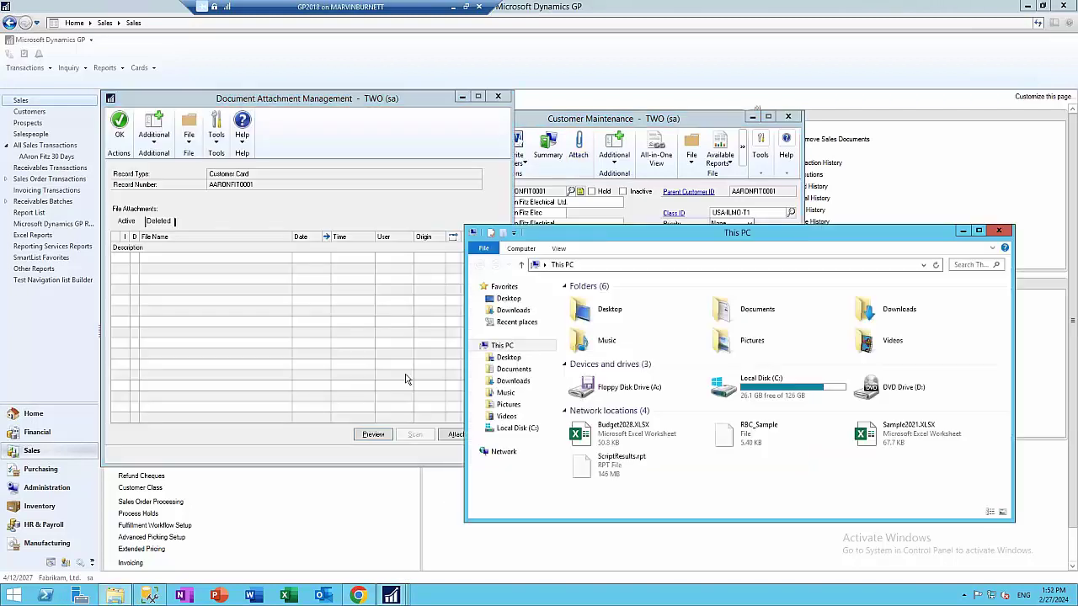
double_click(724, 341)
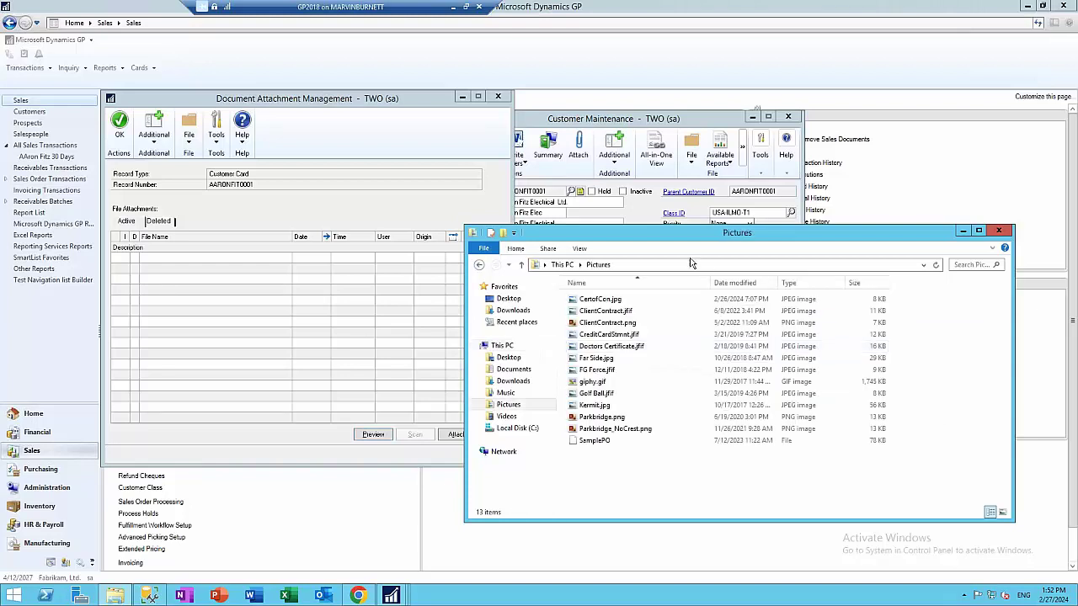
click(615, 314)
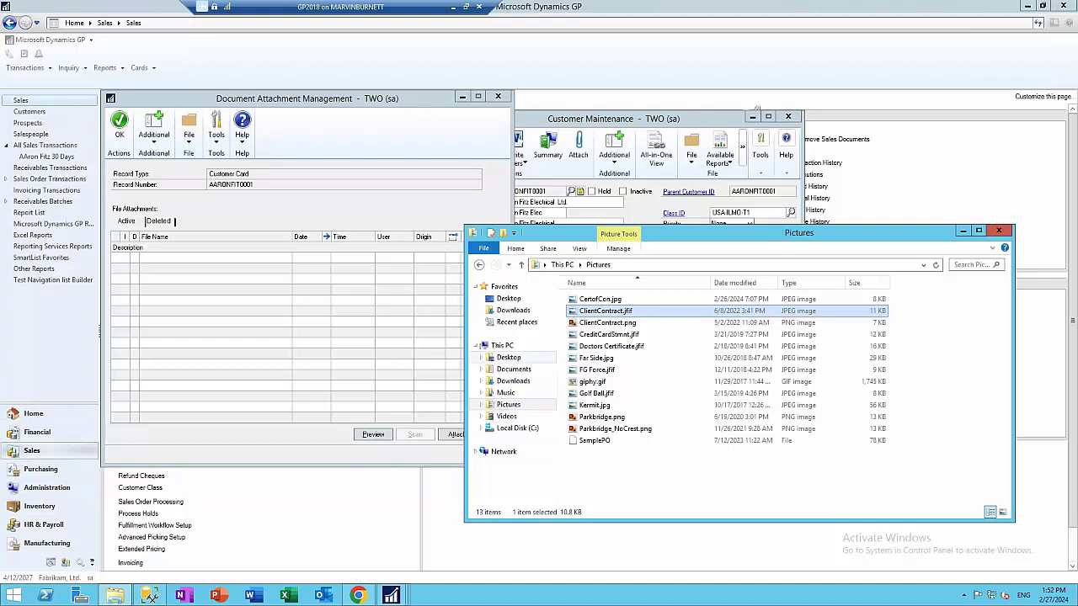
double_click(604, 312)
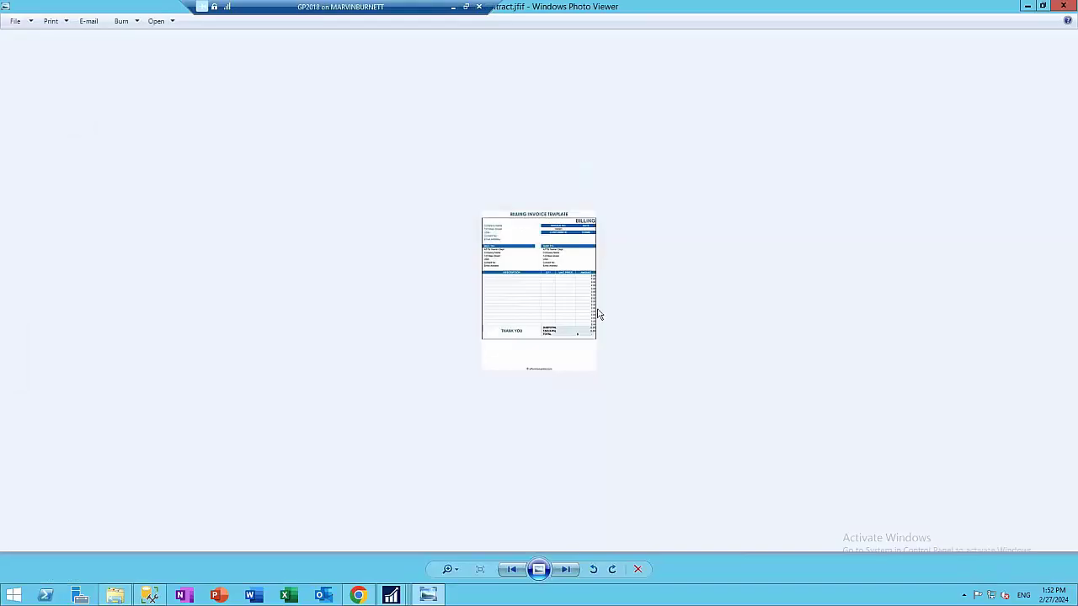
click(1064, 7)
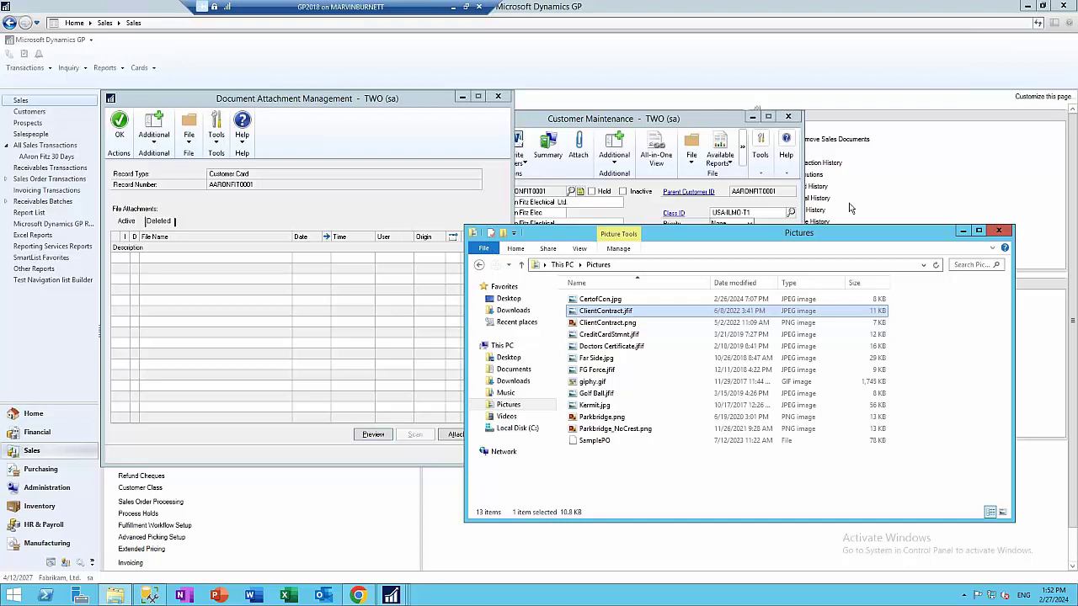
Attach ClientContract.jfif to the customer card and preview the attached image
click(278, 433)
click(457, 434)
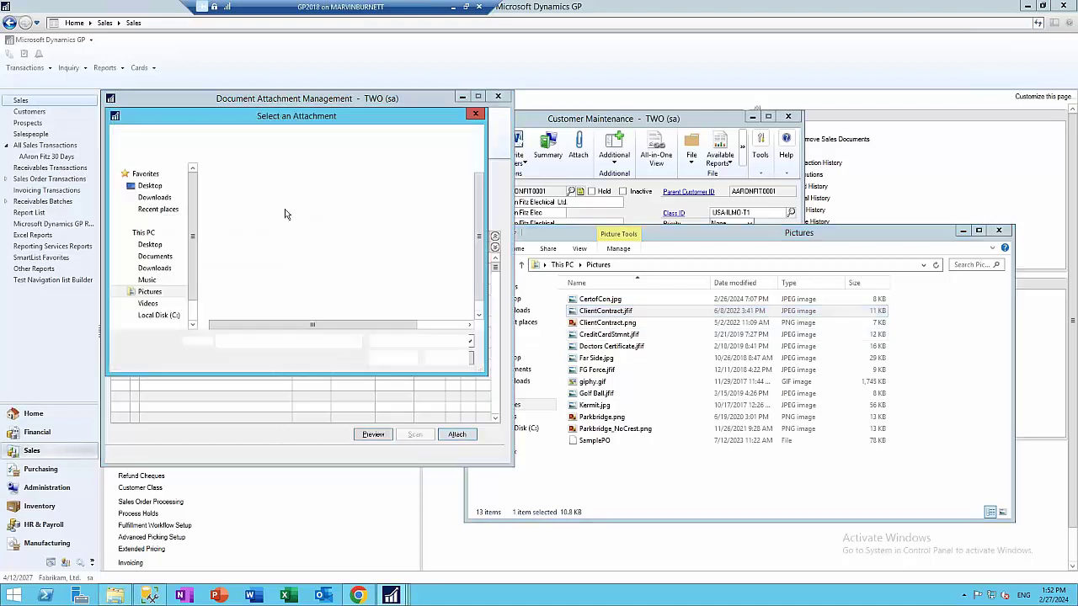
double_click(240, 197)
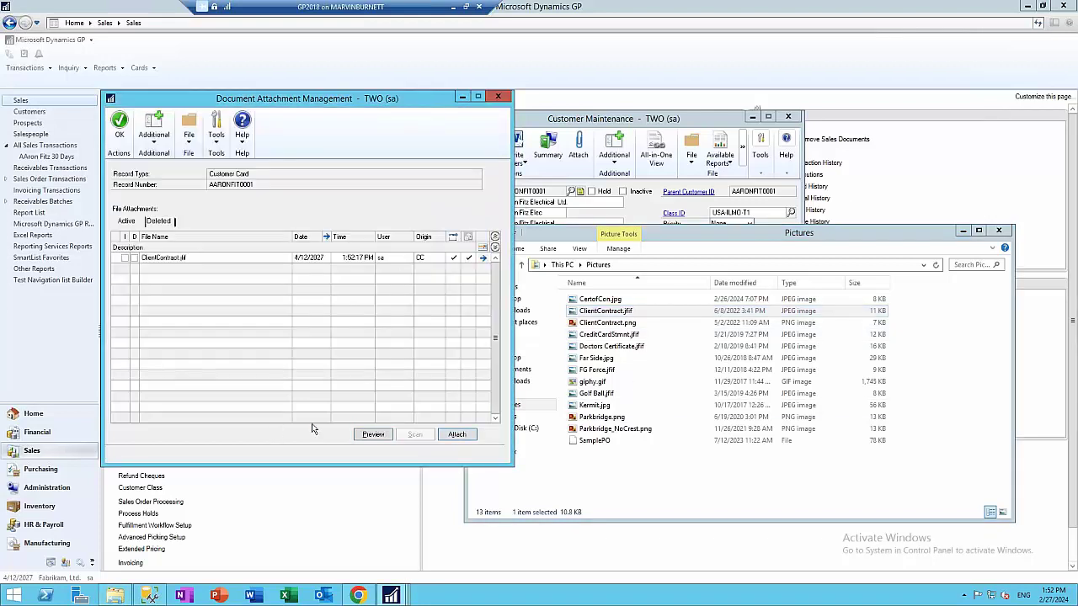
click(178, 256)
click(373, 435)
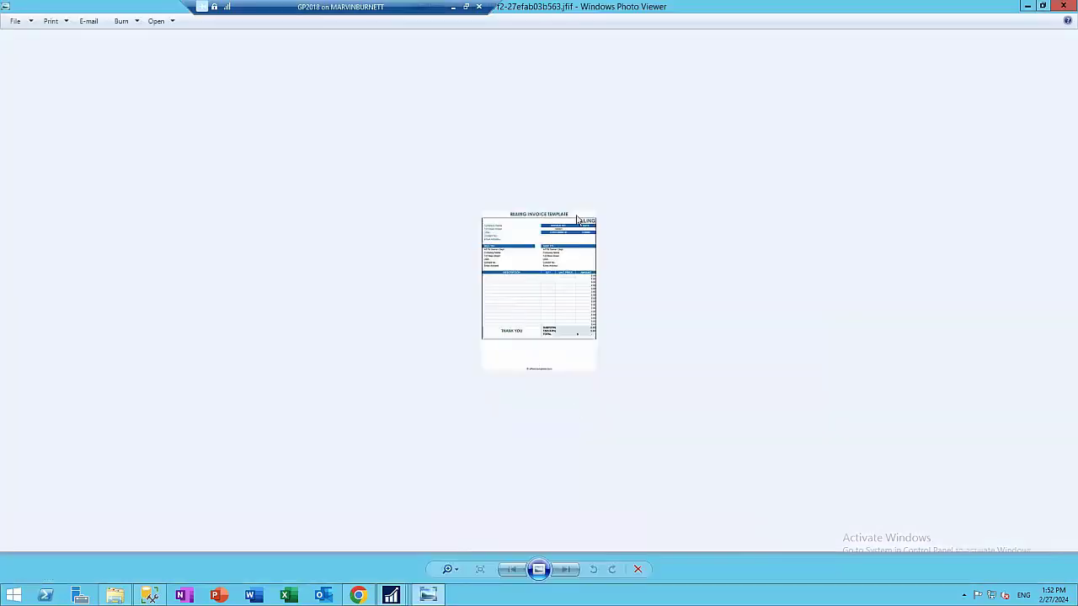
click(1062, 6)
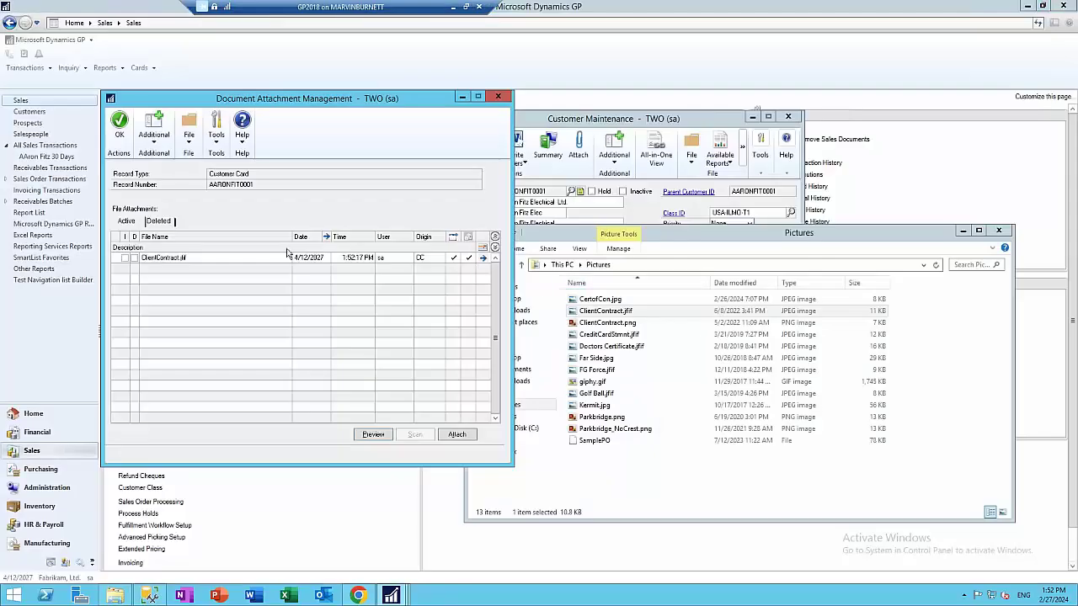
Delete the ClientContract.jfif attachment row from the customer card and confirm
click(205, 258)
click(486, 253)
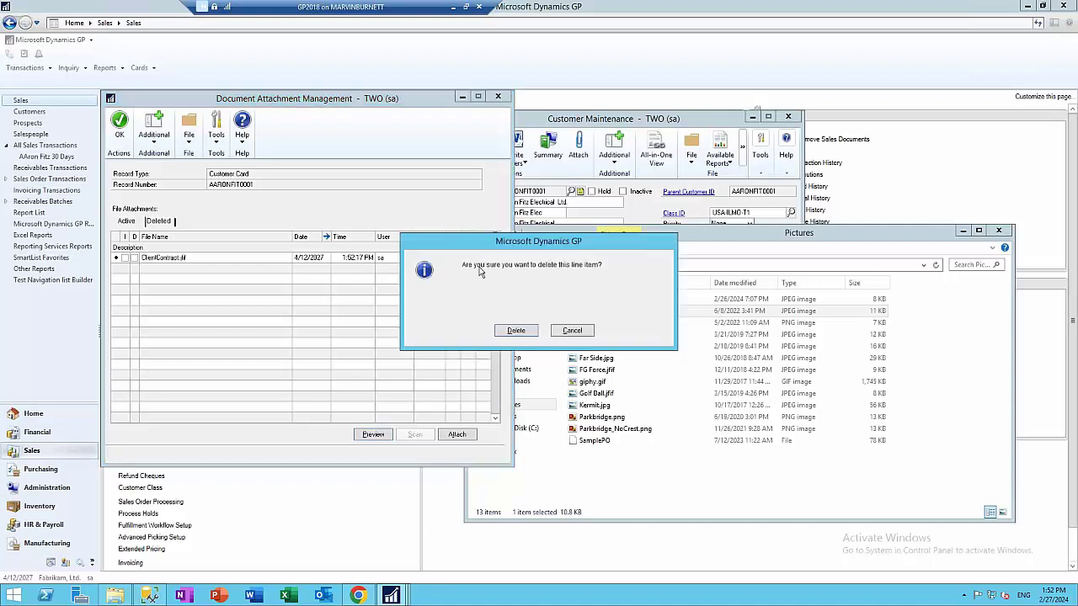
click(510, 330)
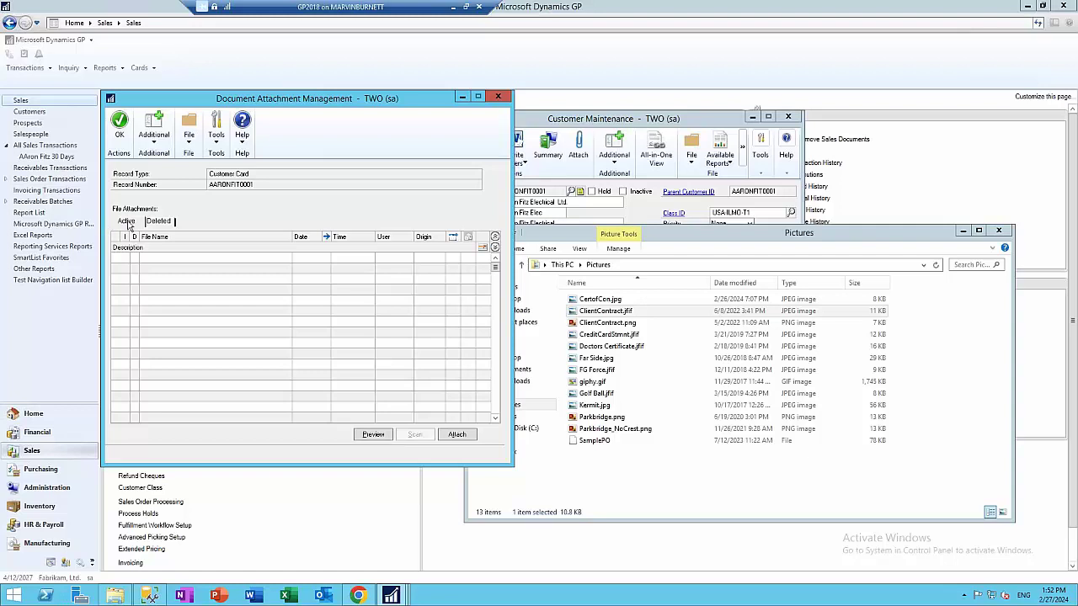
Permanently remove it from the Deleted list and close Document Attachment Management
click(159, 222)
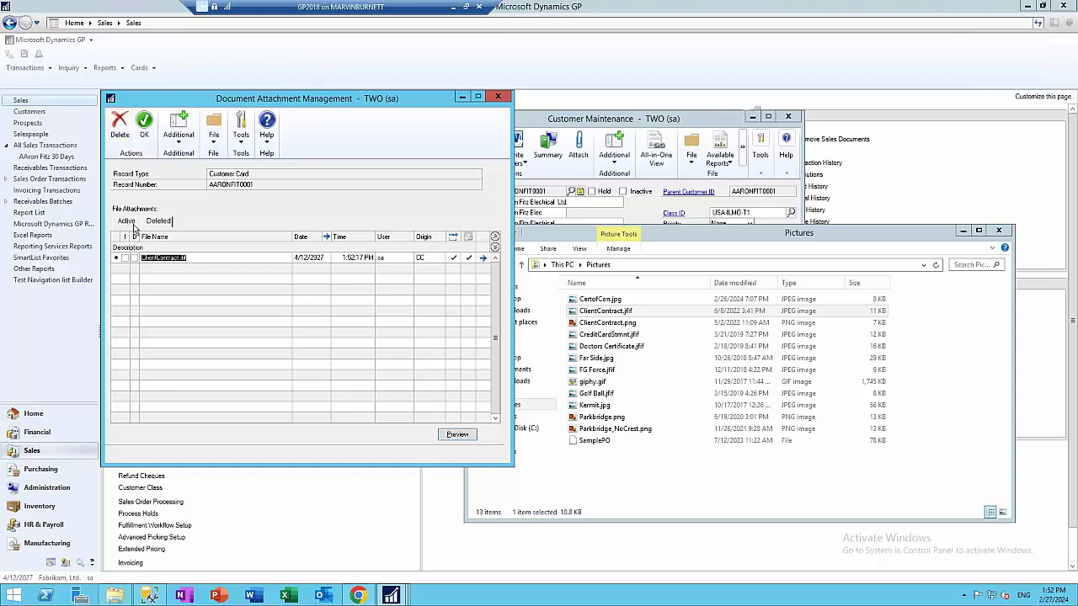
click(118, 124)
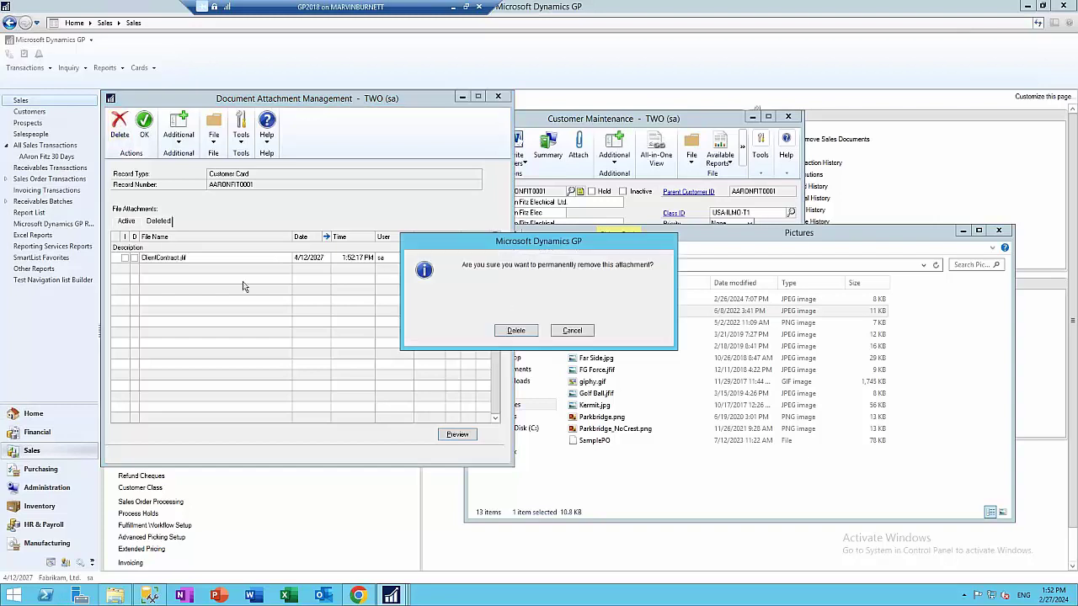
click(515, 332)
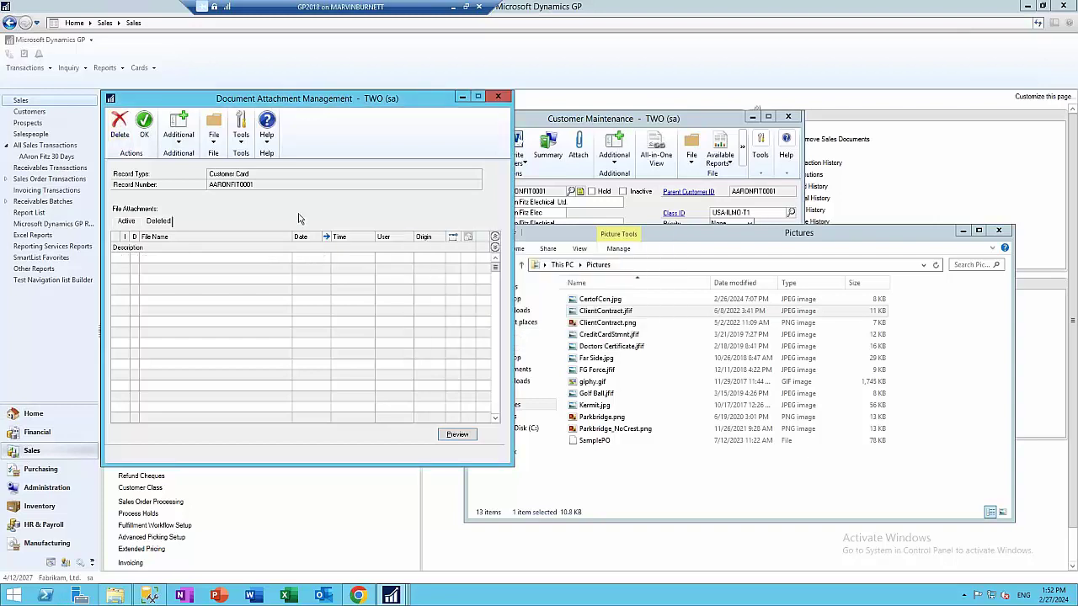
click(497, 97)
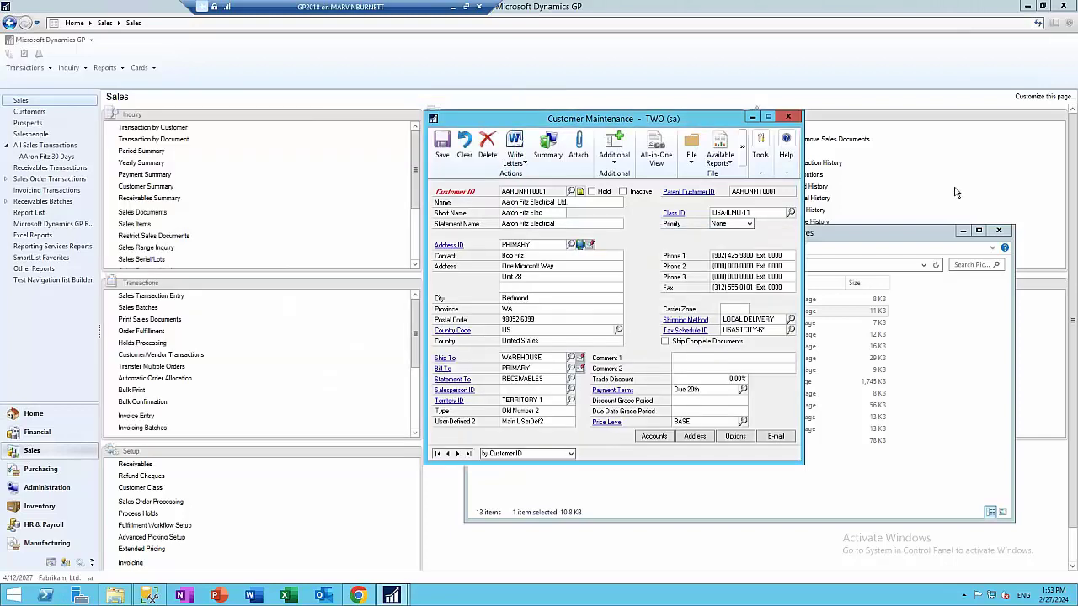
Open and close Sales Transaction Entry from the Sales page, then switch to Purchasing
click(813, 144)
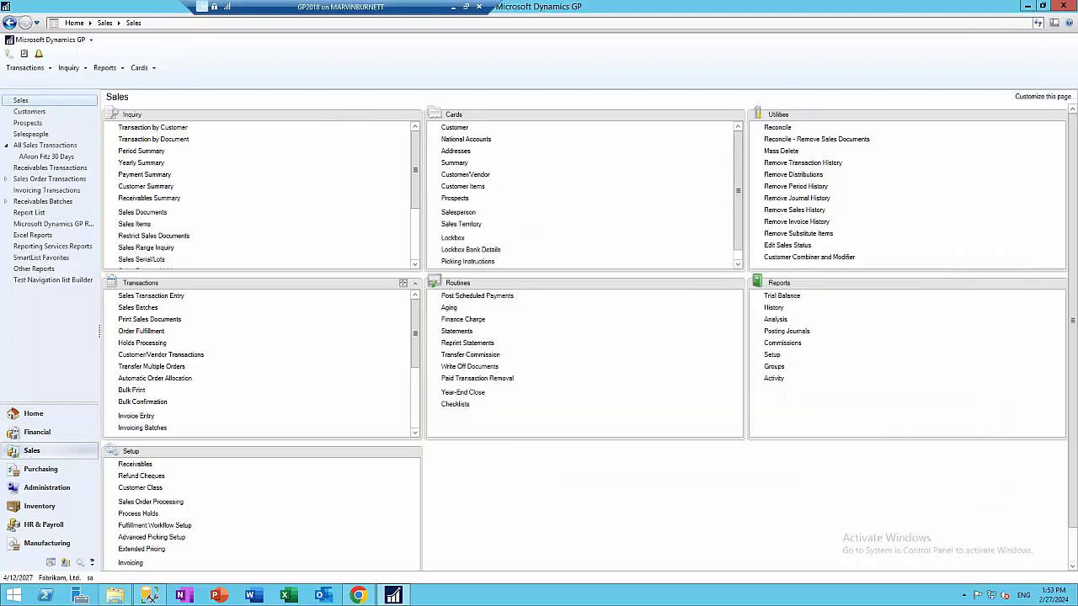
click(168, 295)
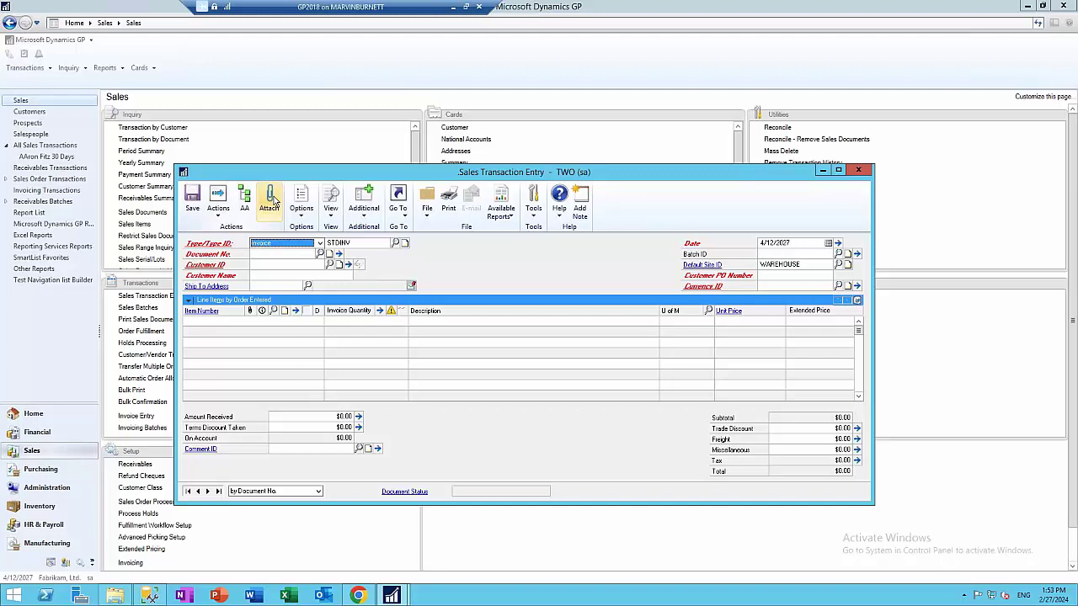
click(857, 170)
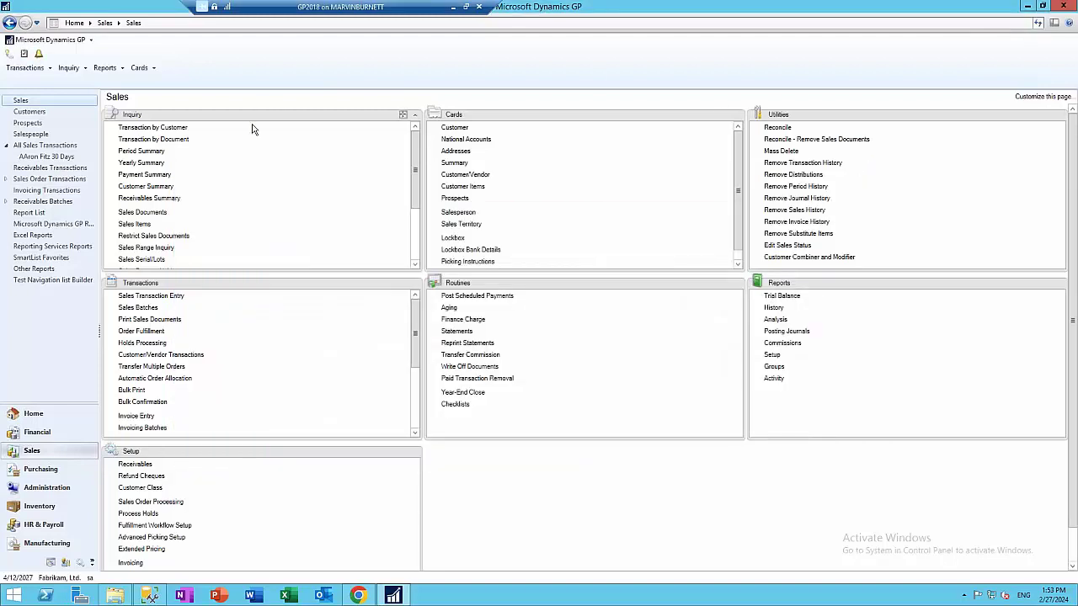
click(53, 468)
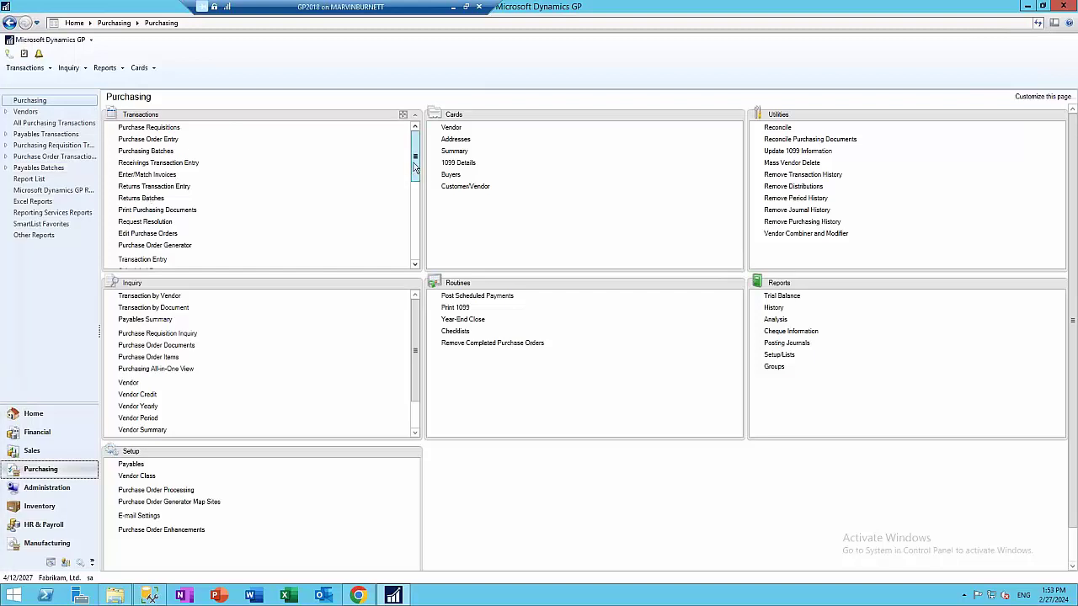
Create and save a new payment batch with ID SAMPLE
drag(416, 169, 415, 215)
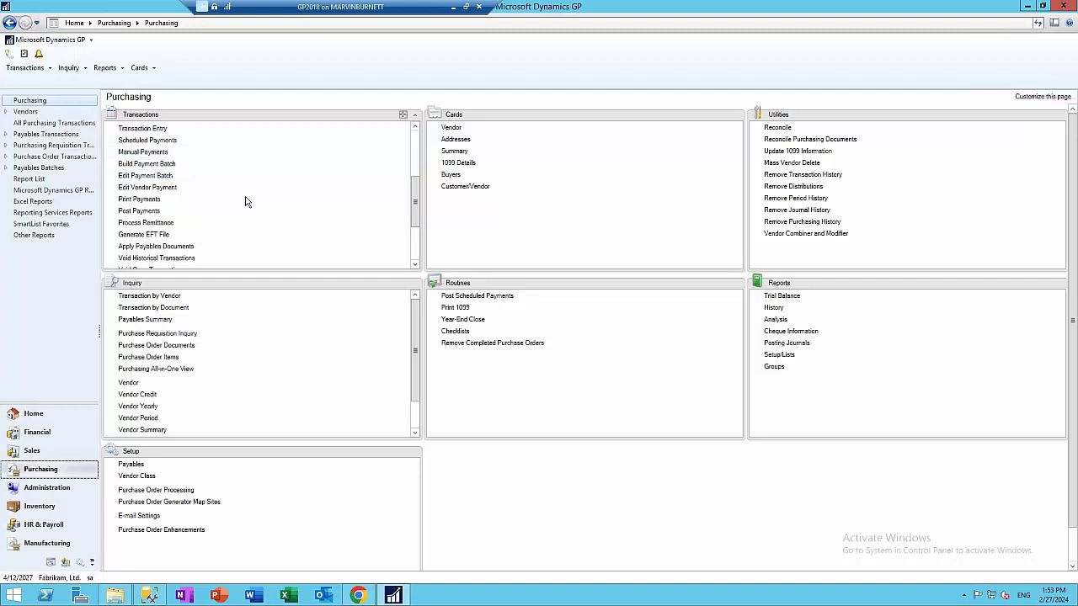
click(145, 175)
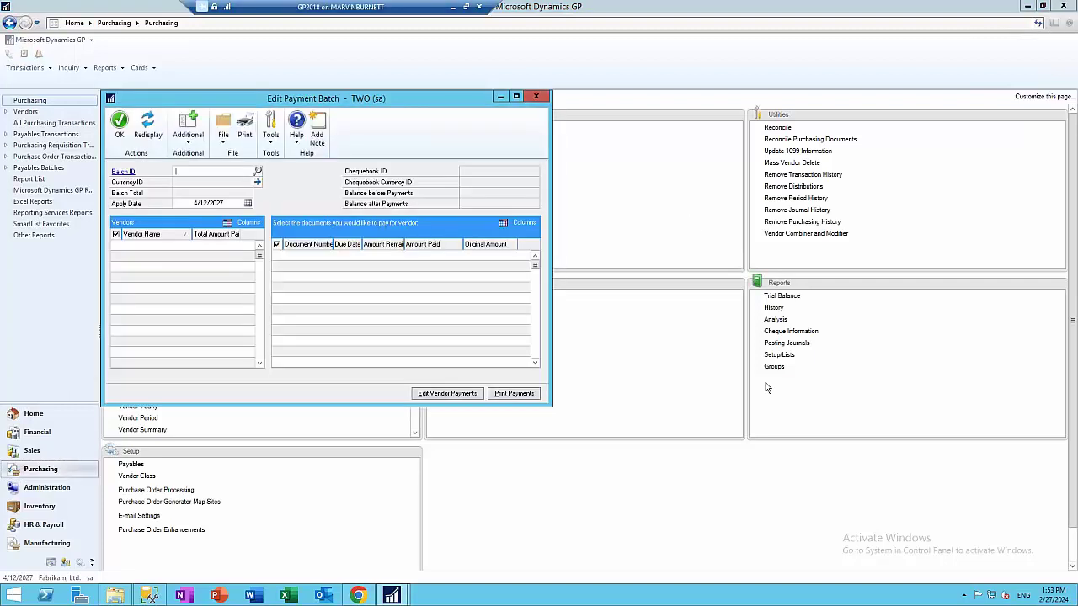
text(SAMPLE)
key(Tab)
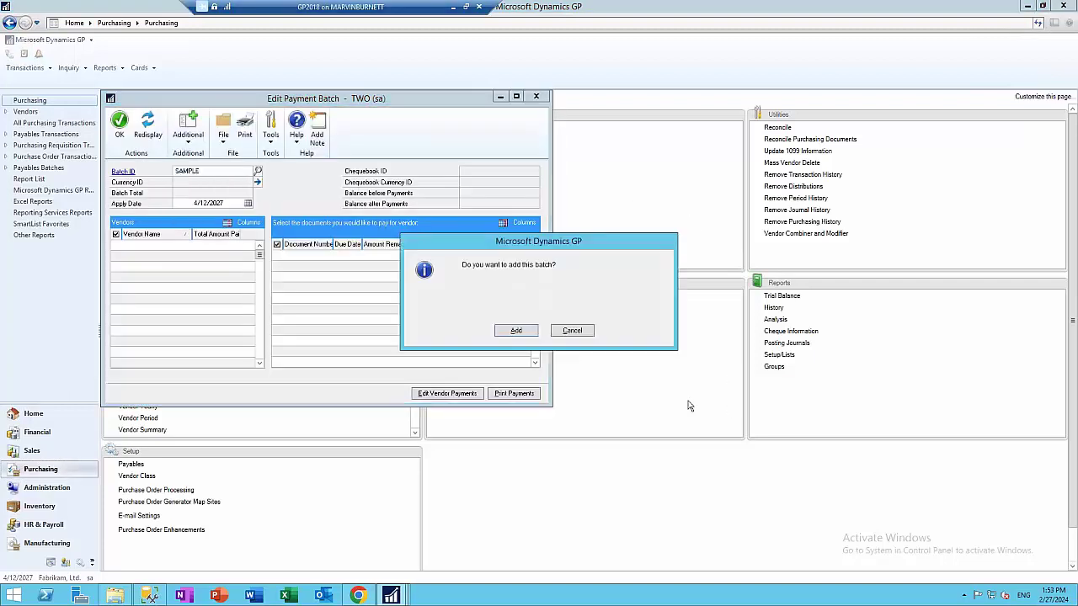
click(512, 328)
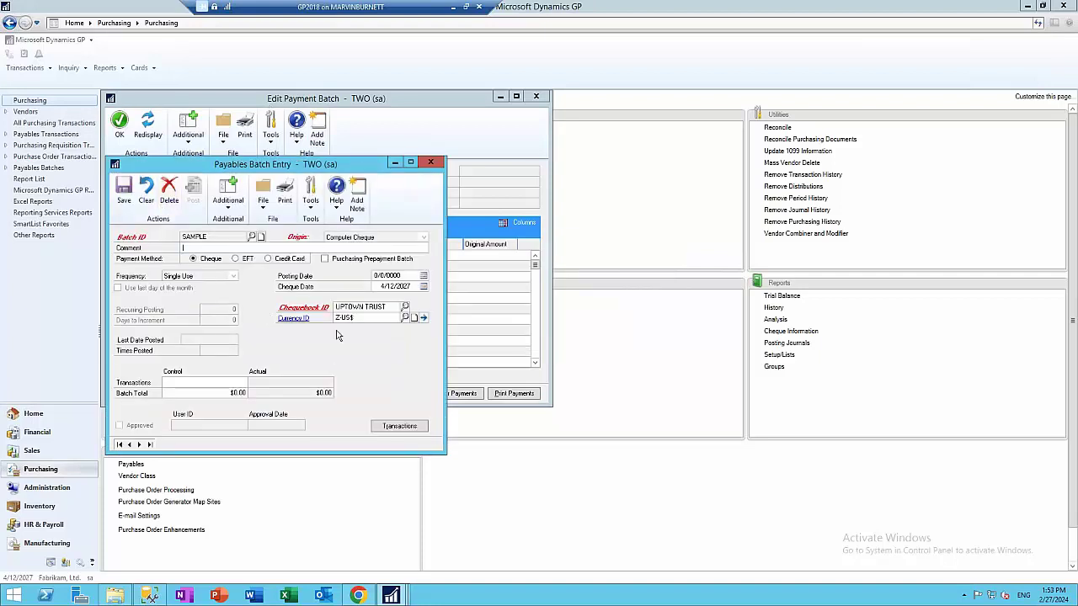
click(123, 207)
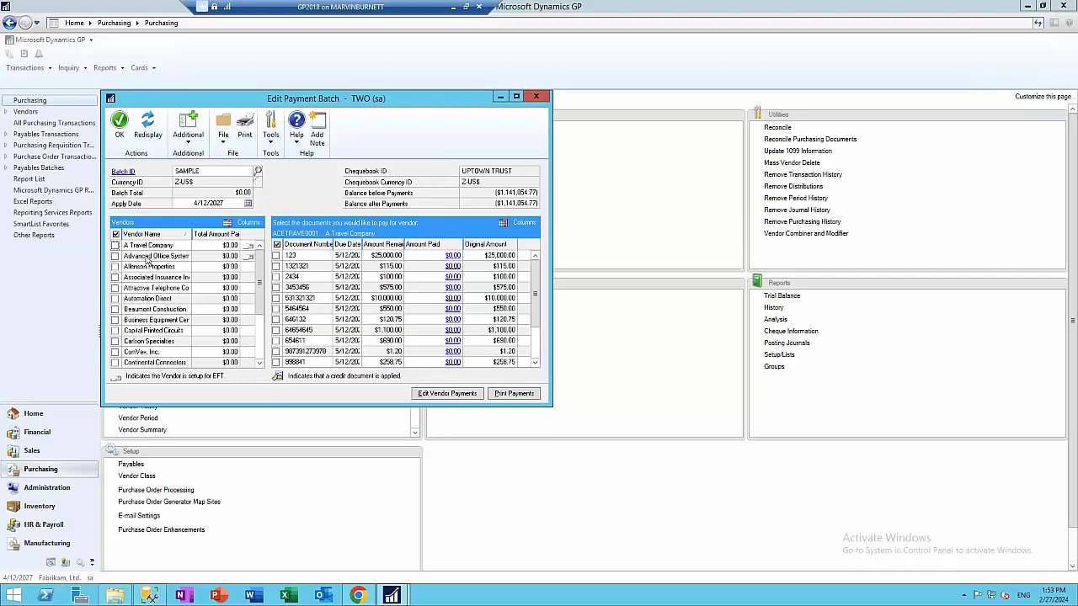
Pay A Travel Company's document 531321321 in full for $10,000.00
click(148, 256)
click(163, 246)
click(276, 299)
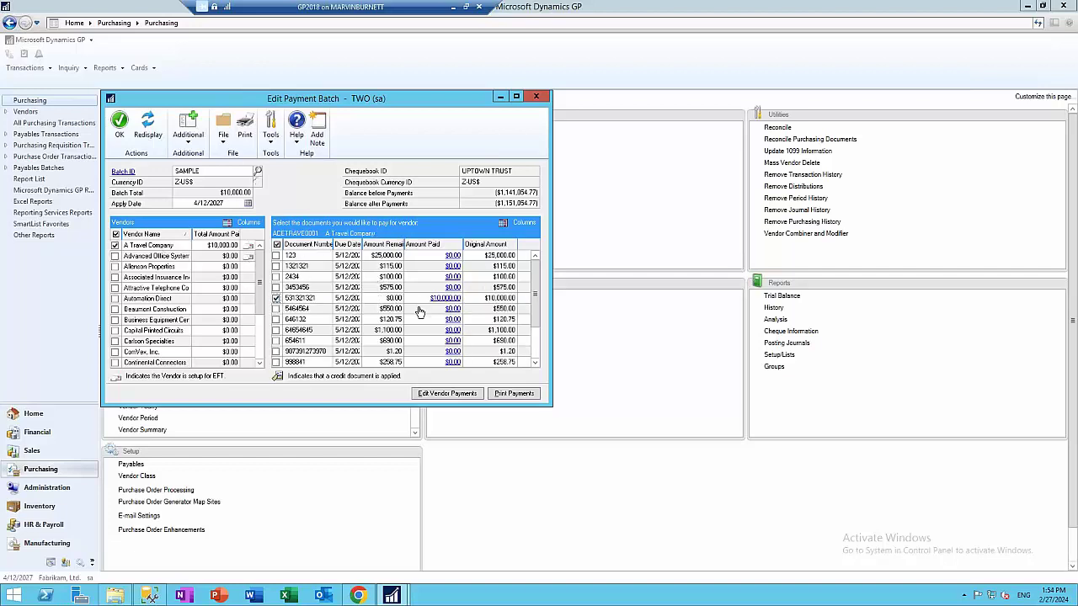
click(509, 394)
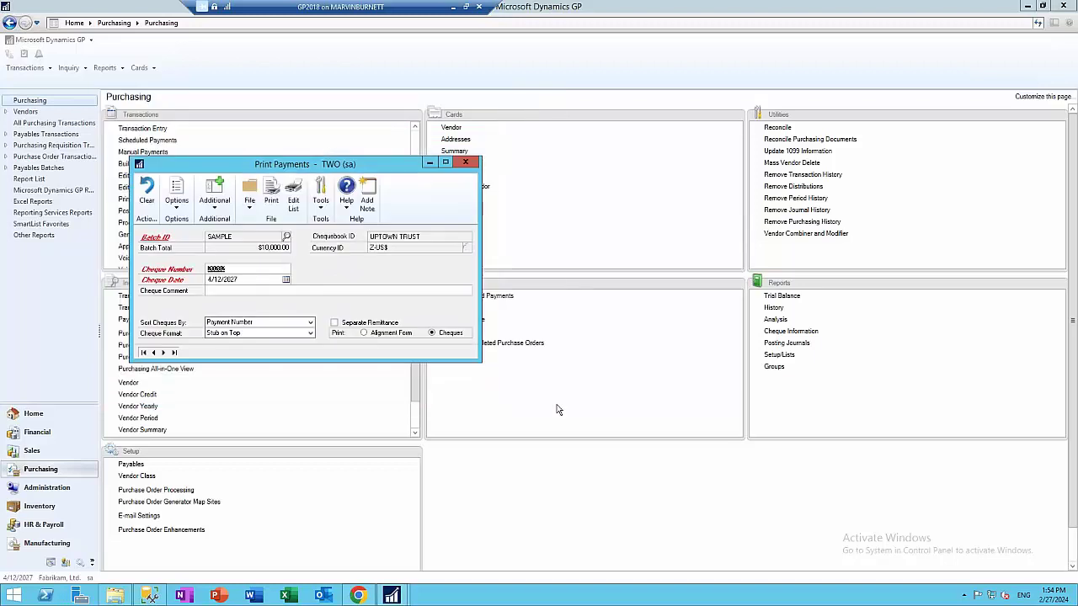
Print batch SAMPLE's cheques to screen with separate remittances, then post the payments
click(335, 323)
click(271, 197)
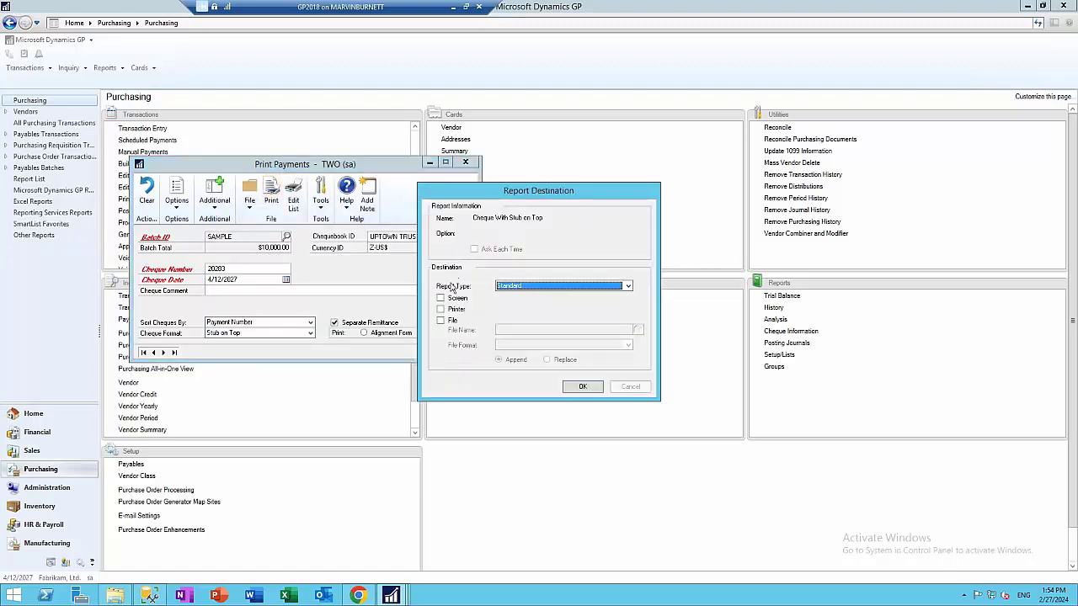
click(449, 298)
click(589, 387)
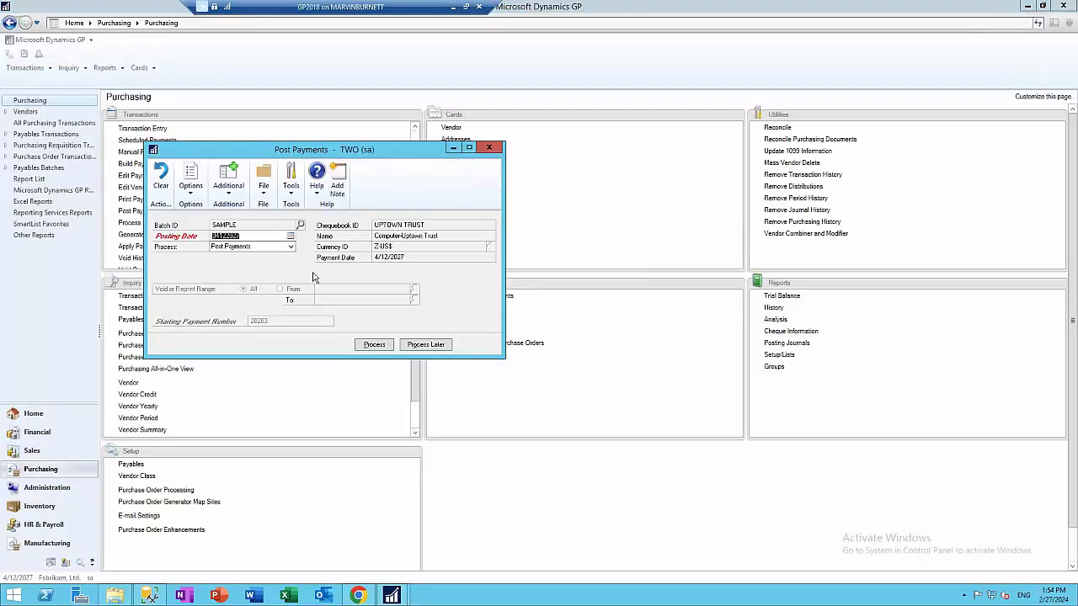
click(374, 345)
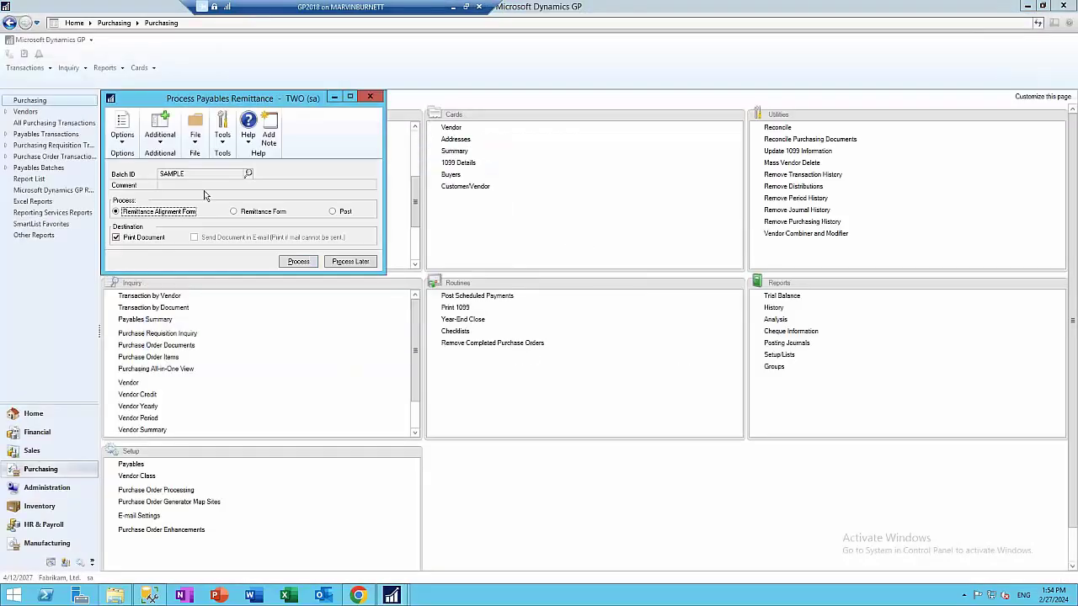
Process the Remittance Form for batch SAMPLE by e-mail, sending both report outputs to screen
click(241, 212)
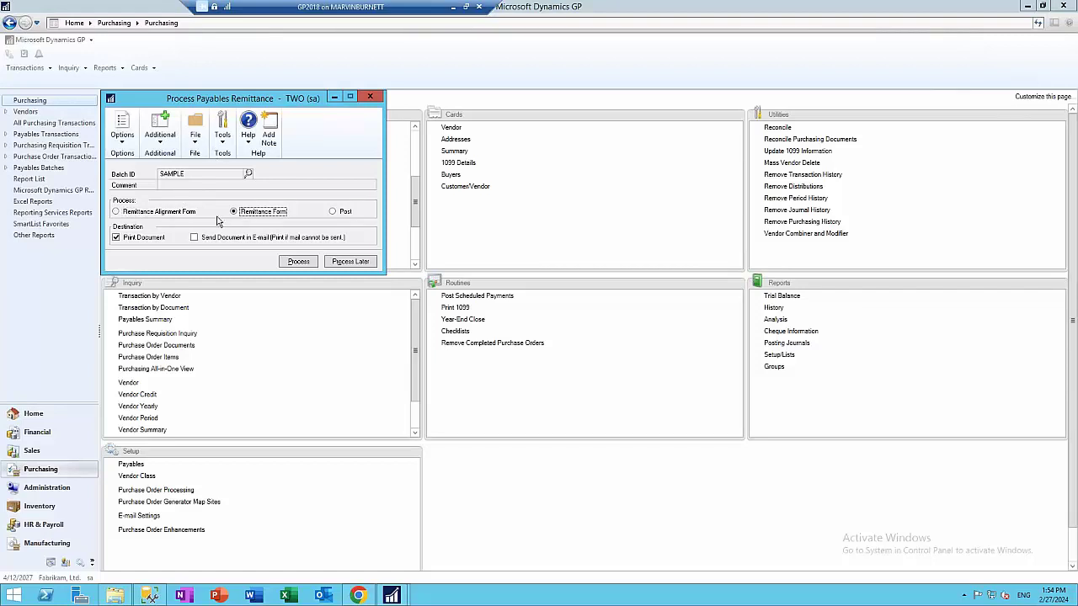
click(194, 237)
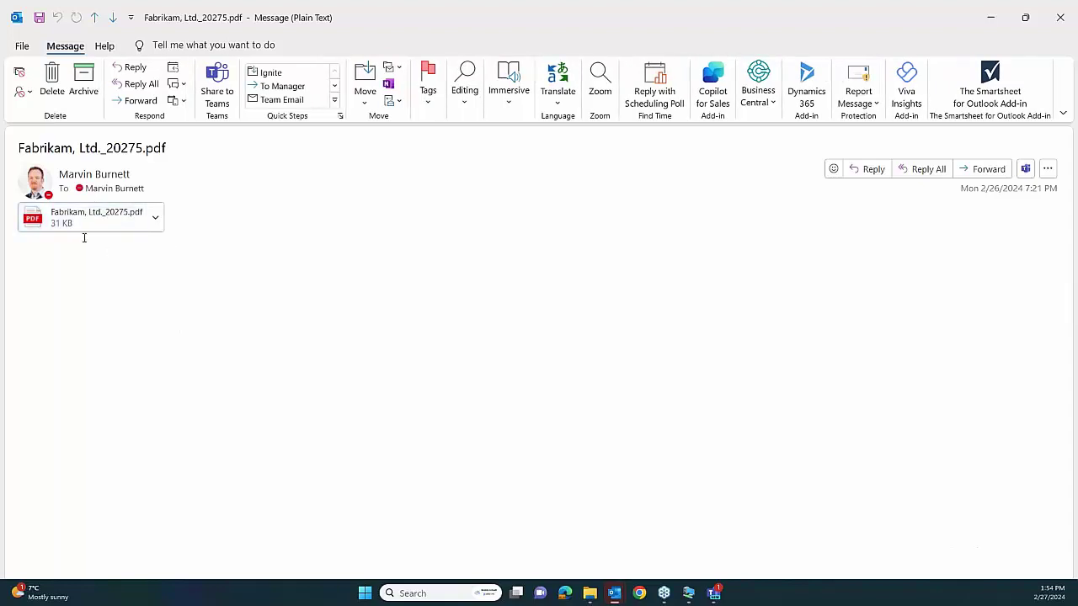
click(1059, 17)
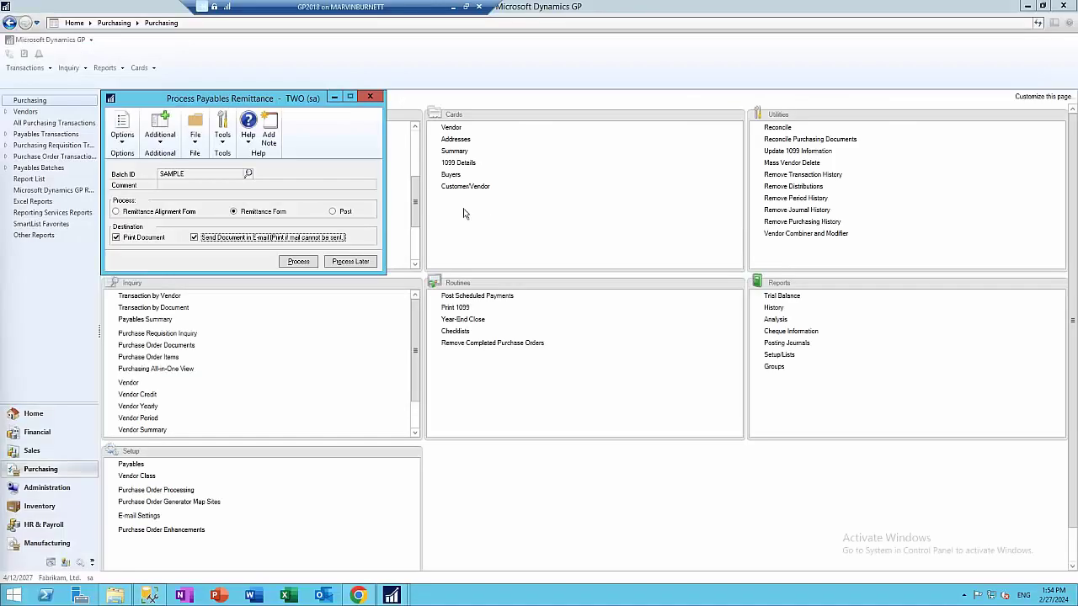
click(297, 262)
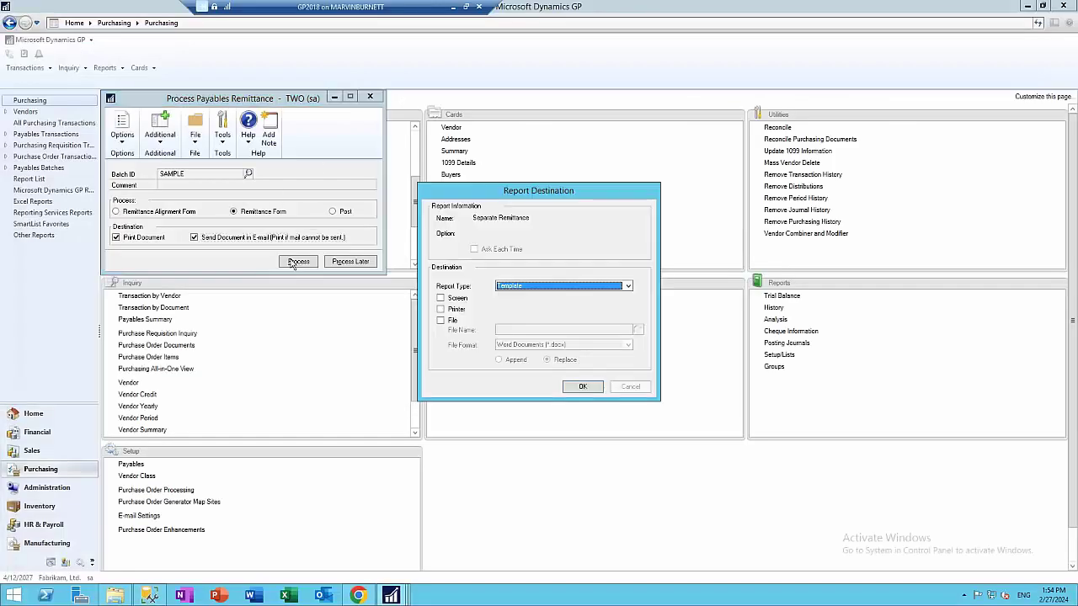
click(440, 298)
click(583, 388)
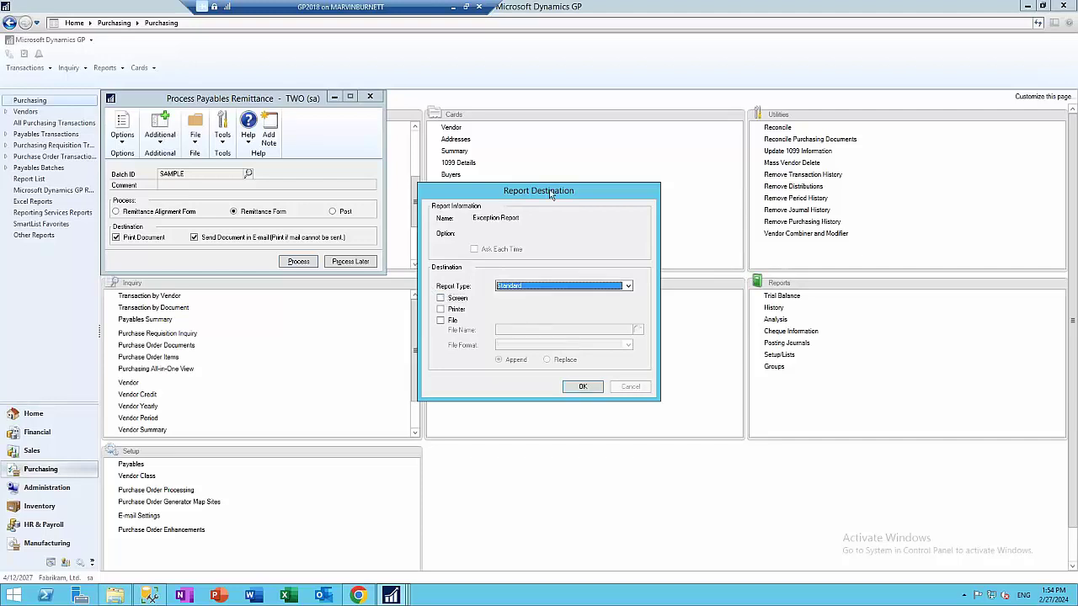
click(441, 299)
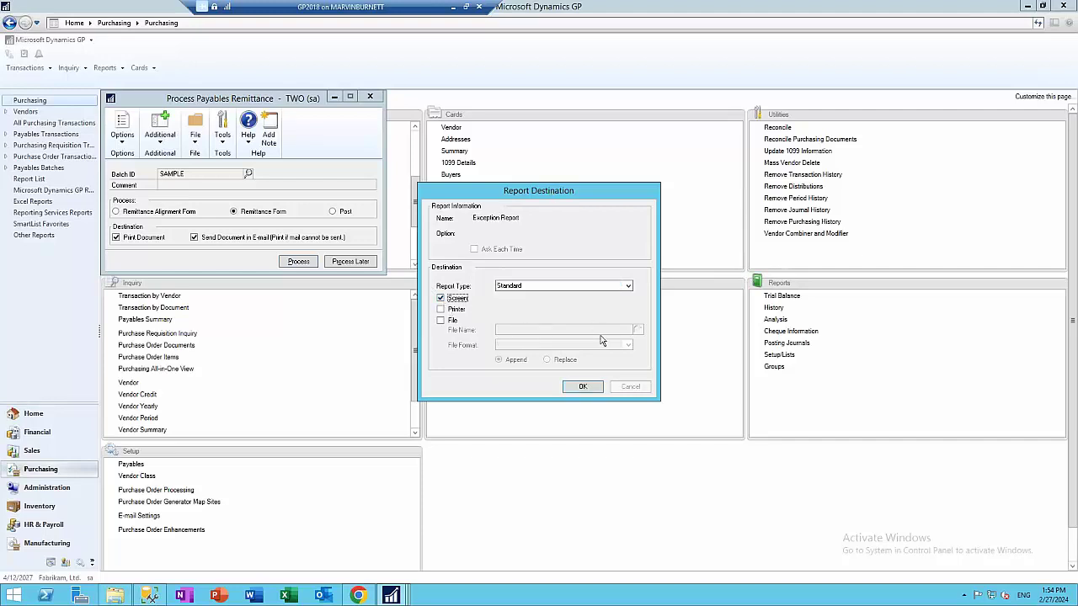
click(581, 386)
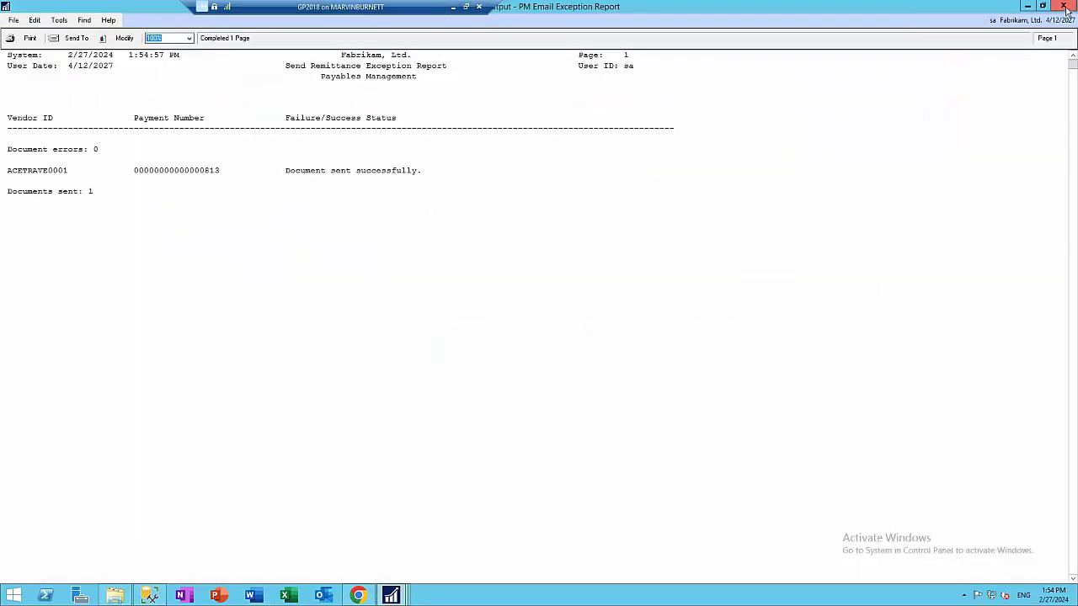
Close the exception report and check the Remittance Advice e-mail's cheque remittance PDF
click(1062, 6)
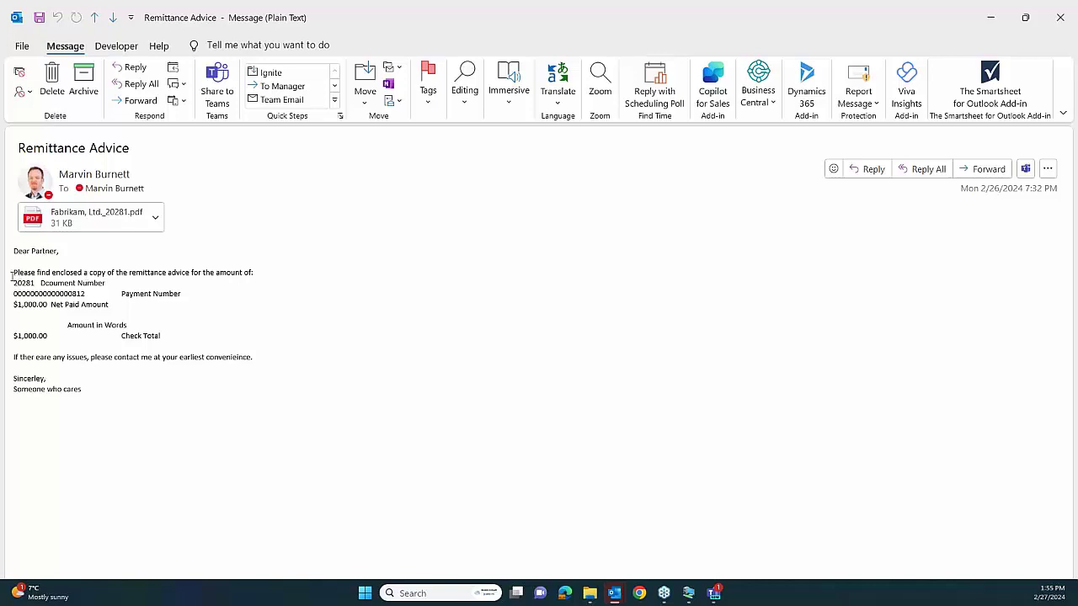
click(55, 217)
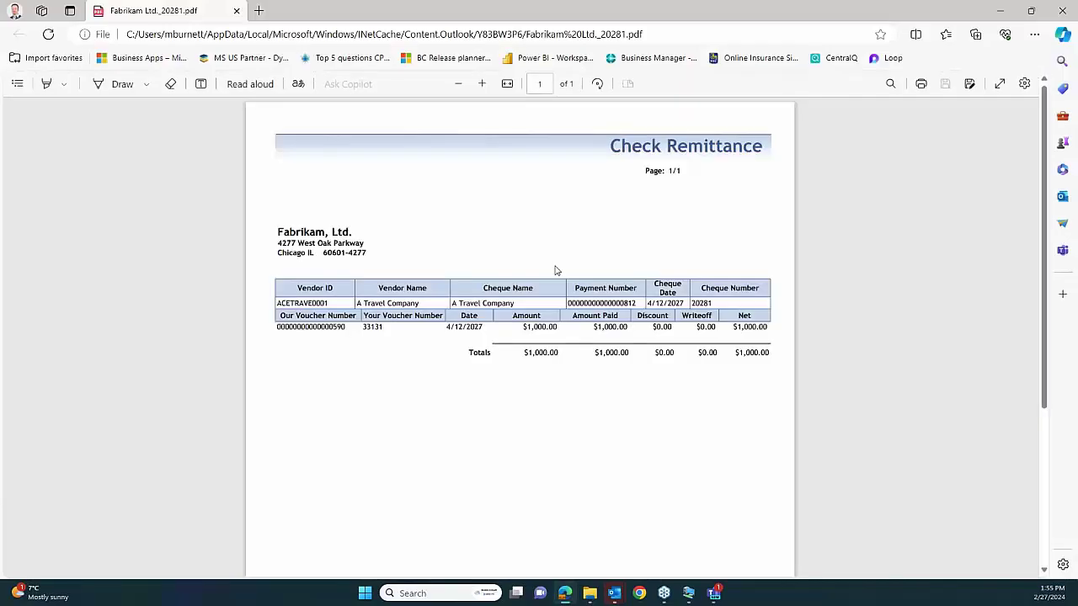
click(1059, 10)
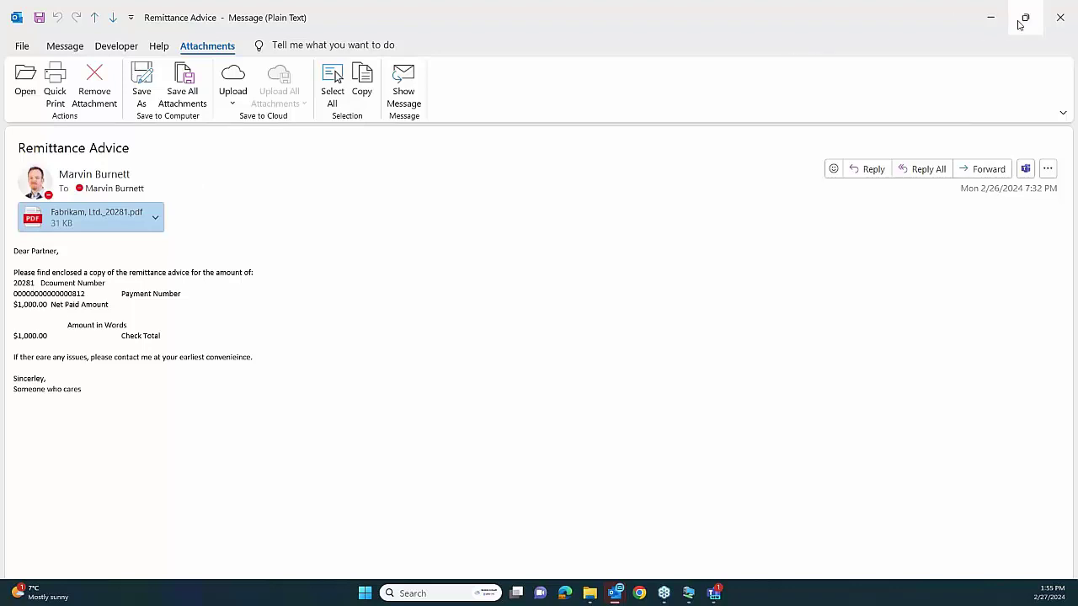
click(1062, 20)
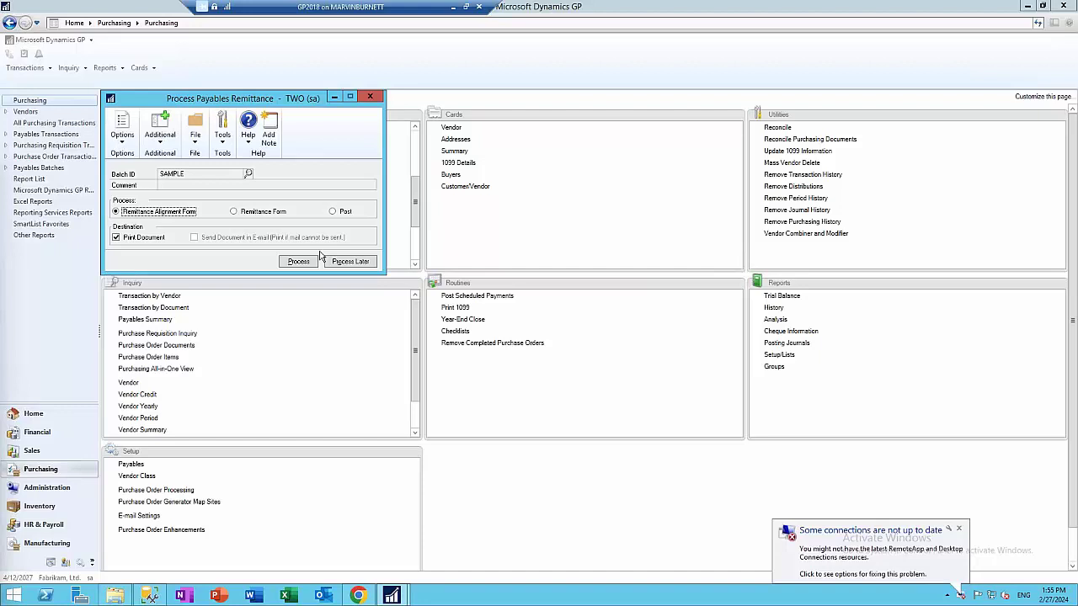
Close Process Payables Remittance and open the Purchasing E-mail Settings setup window
click(369, 96)
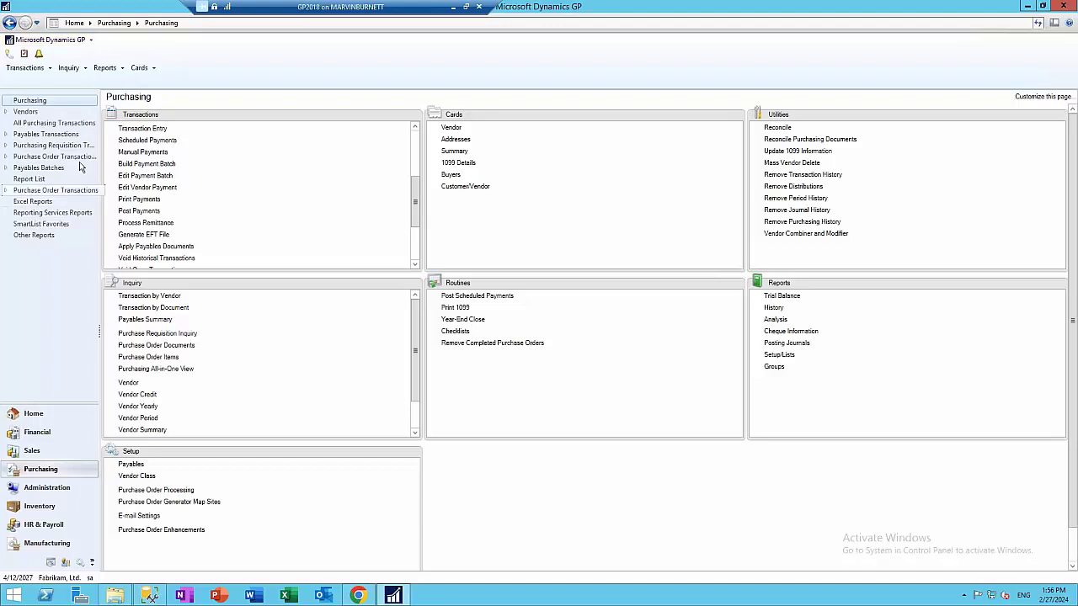
click(66, 40)
mouse_move(34, 92)
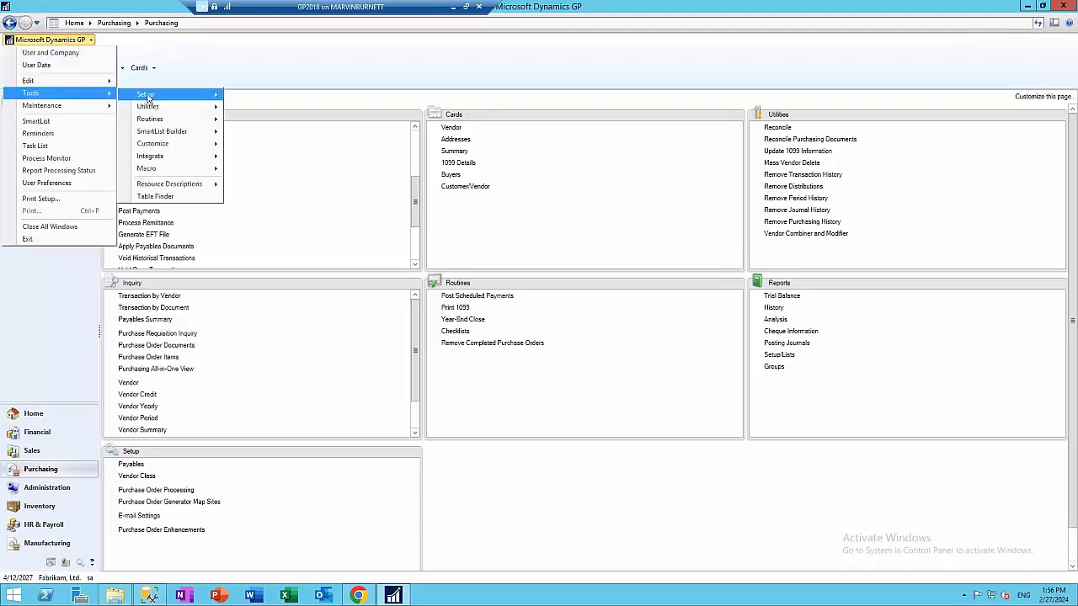
mouse_move(148, 94)
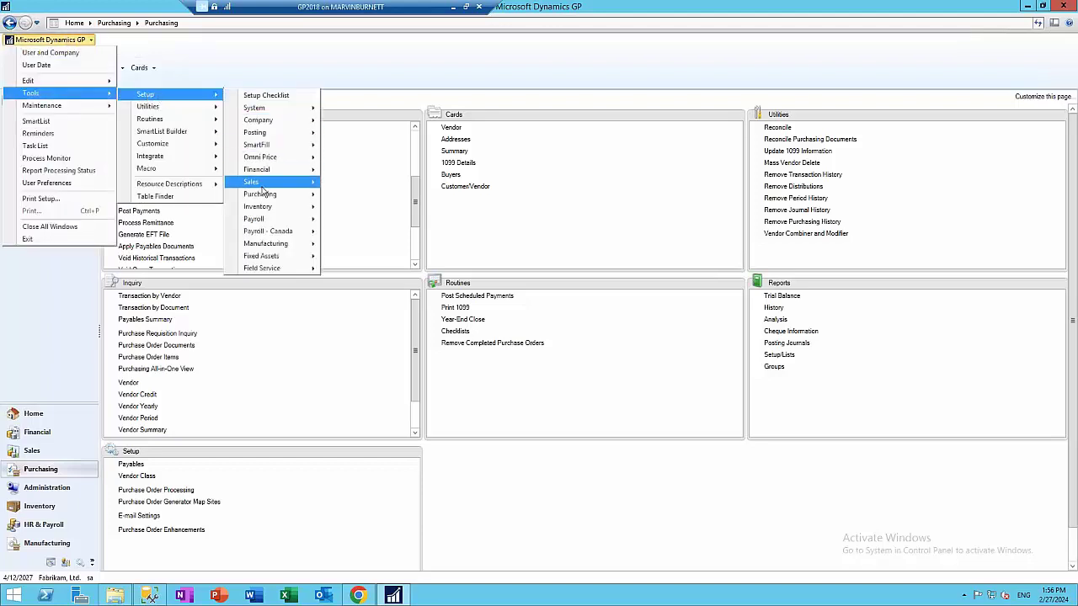
mouse_move(270, 195)
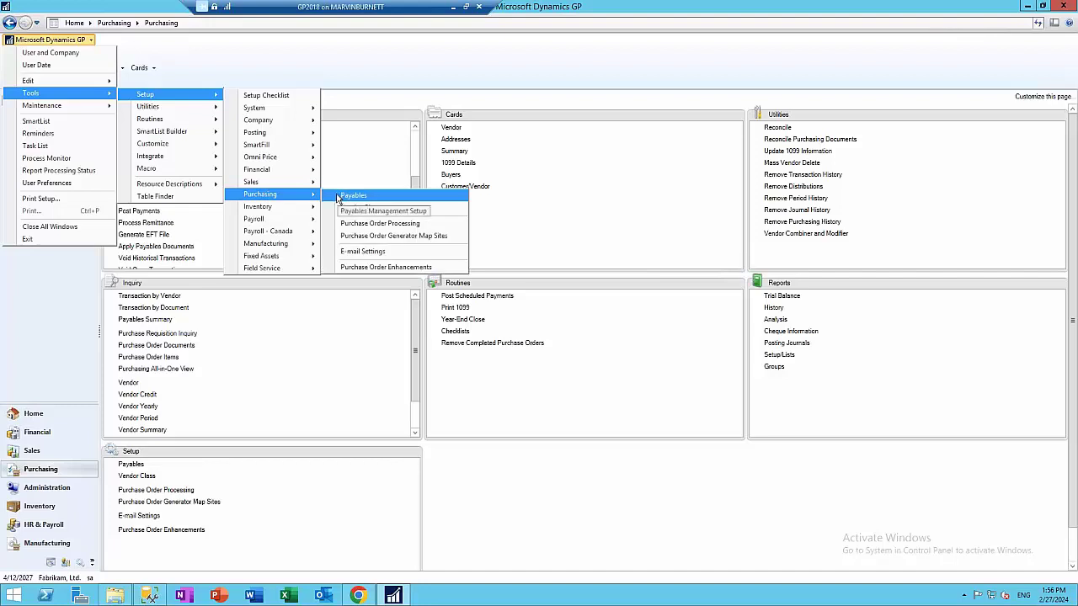
click(362, 251)
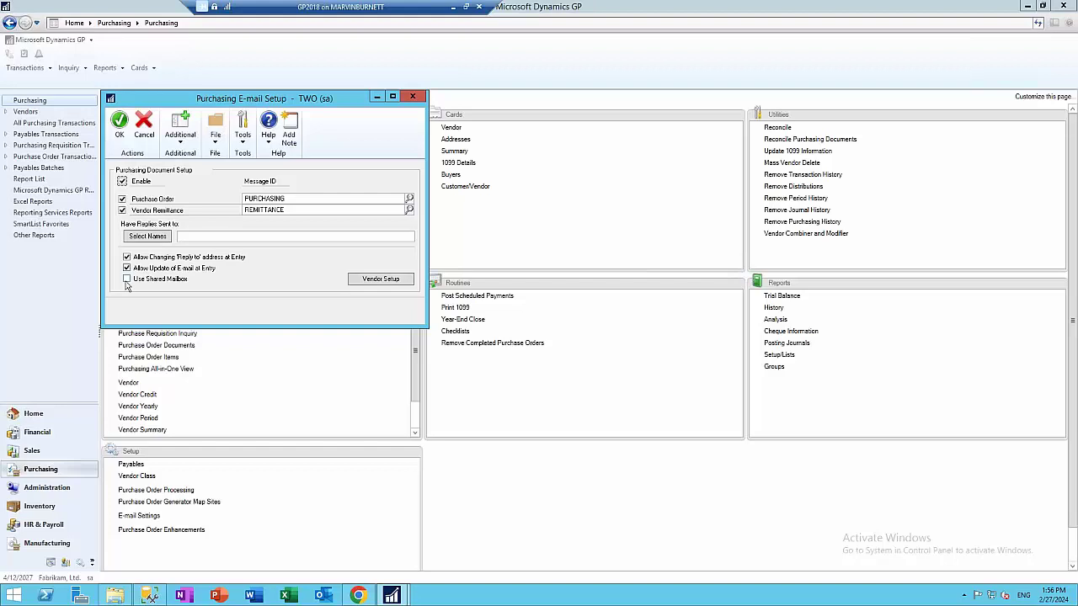
Enter the accounts-payable address as reply-to and shared mailbox, then save the setup
click(207, 235)
click(128, 279)
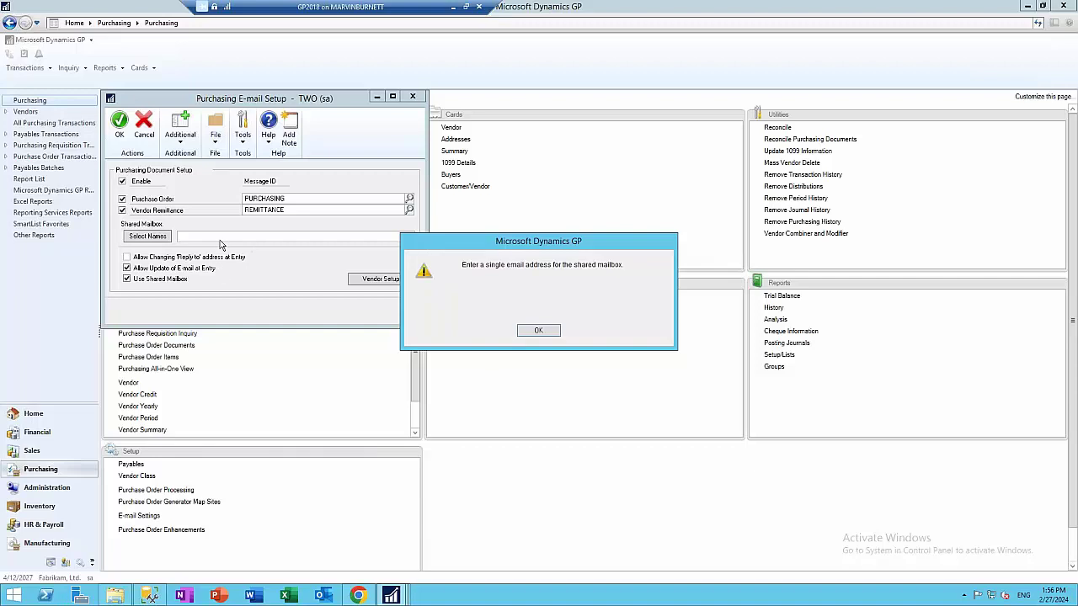
click(539, 334)
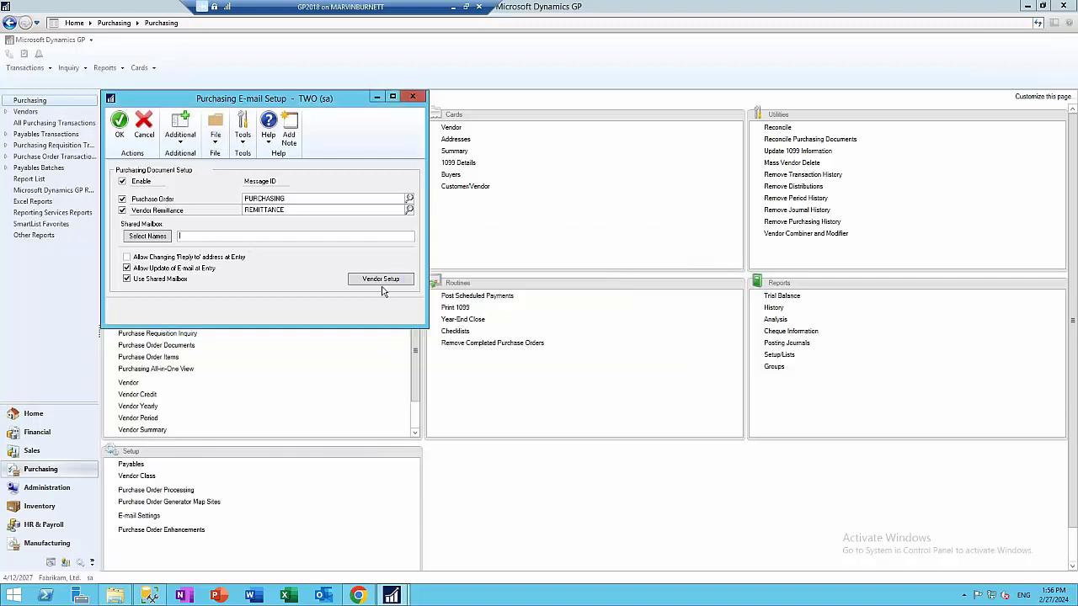
click(202, 241)
click(380, 279)
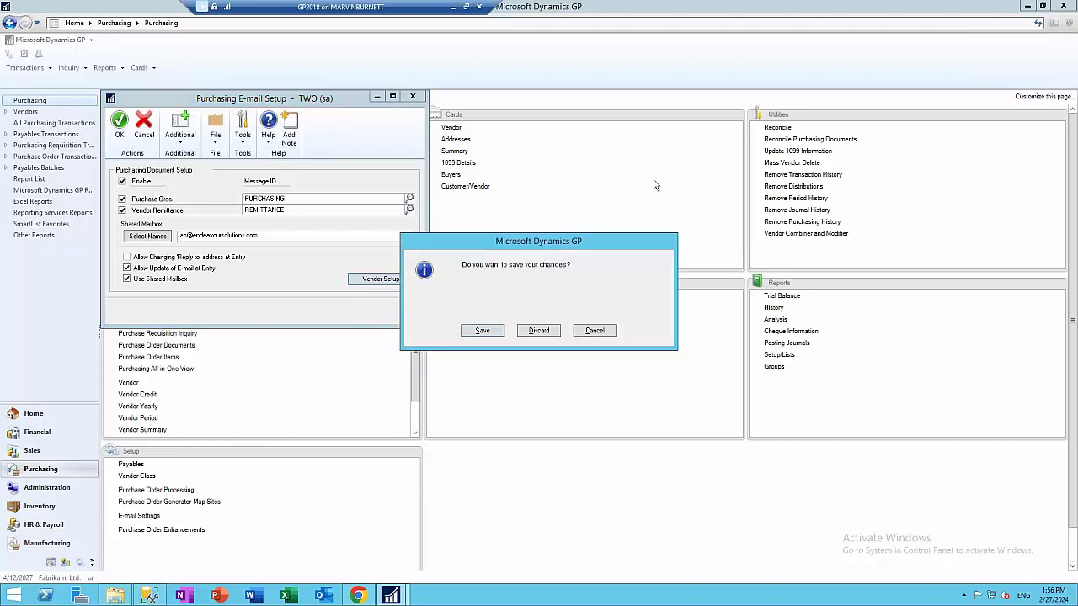
click(483, 333)
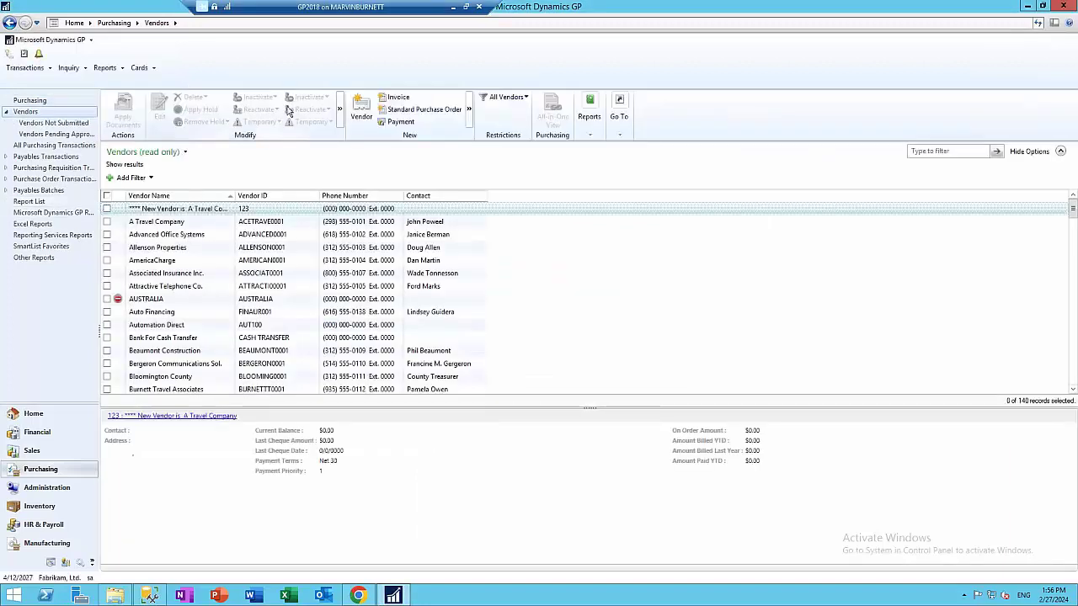
Expand the Modify overflow actions on the Vendors ribbon
click(341, 116)
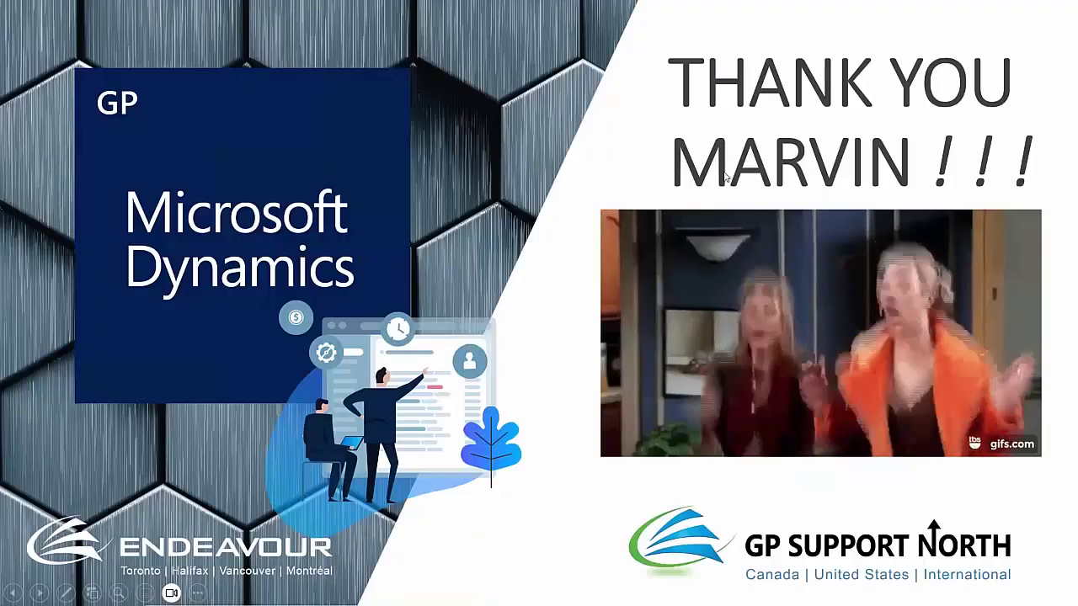
Advance through the thank-you slide to the Popular Investments slide
click(725, 175)
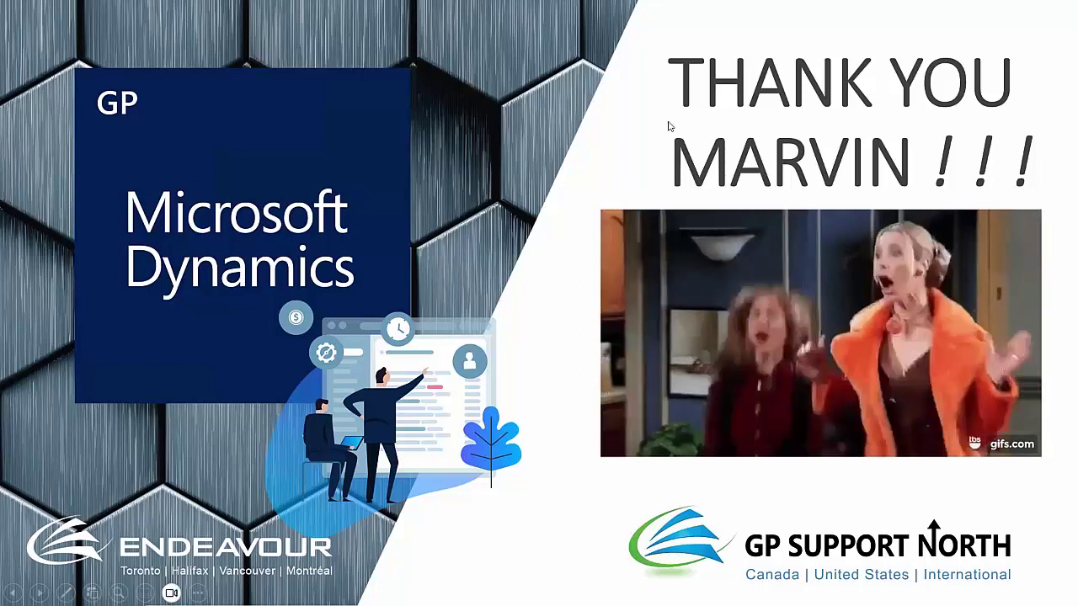
click(646, 154)
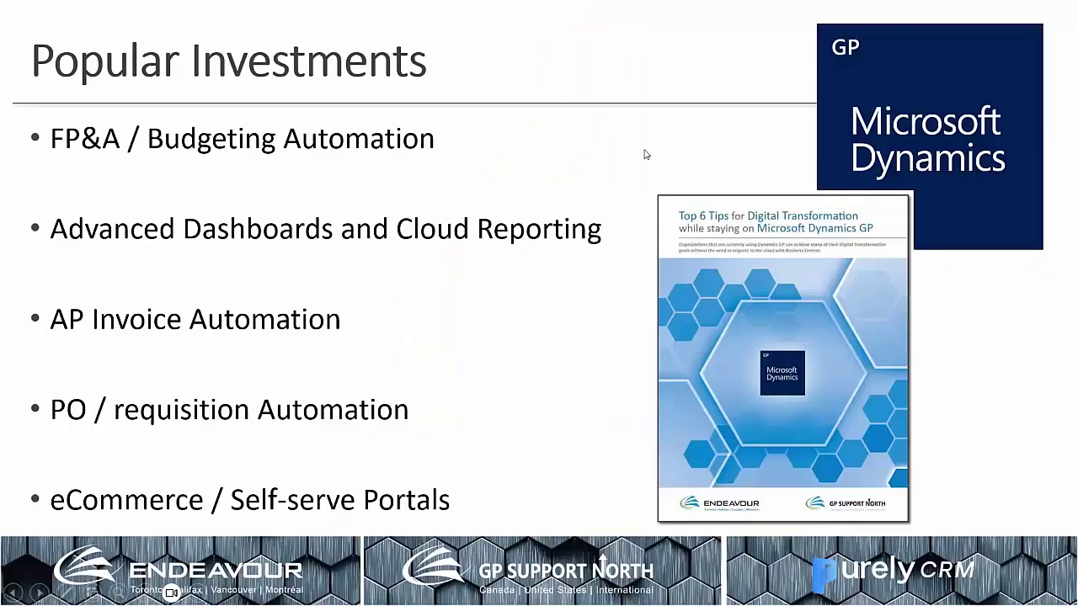